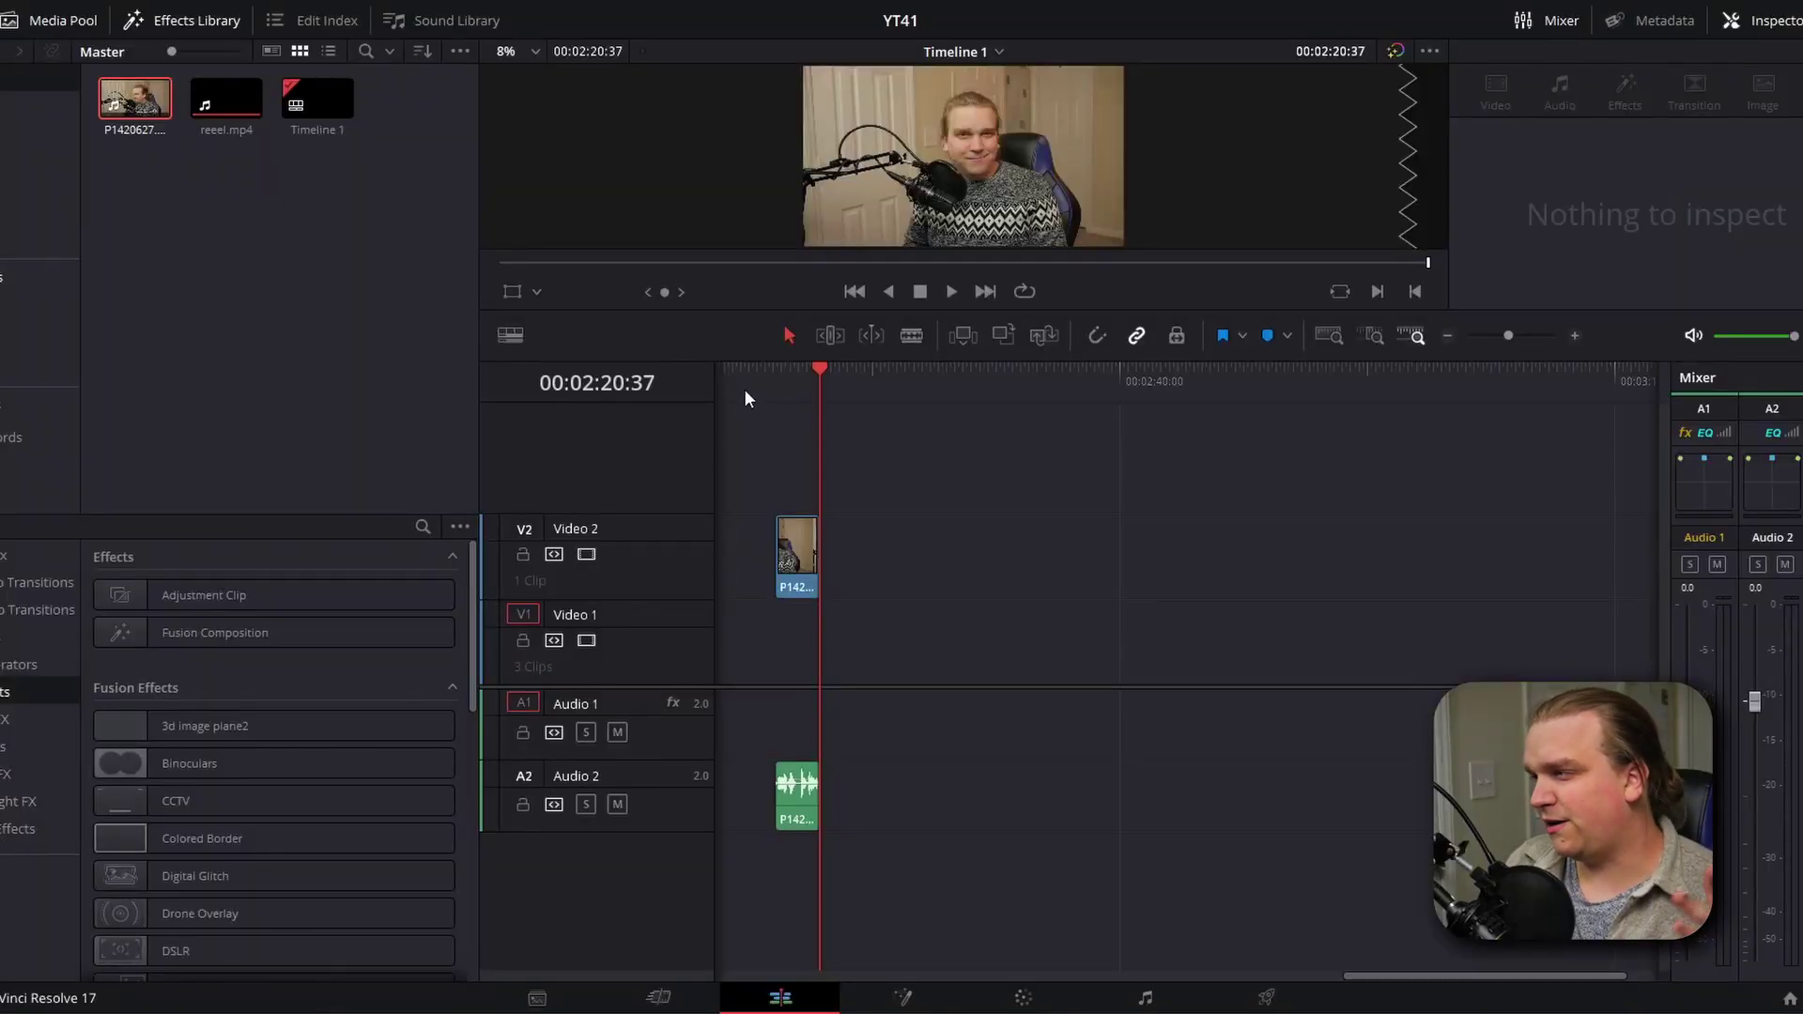
Park the playhead over the P1420627.MP4 clip on the timeline
{"action": "left_click", "coordinate": [775, 382]}
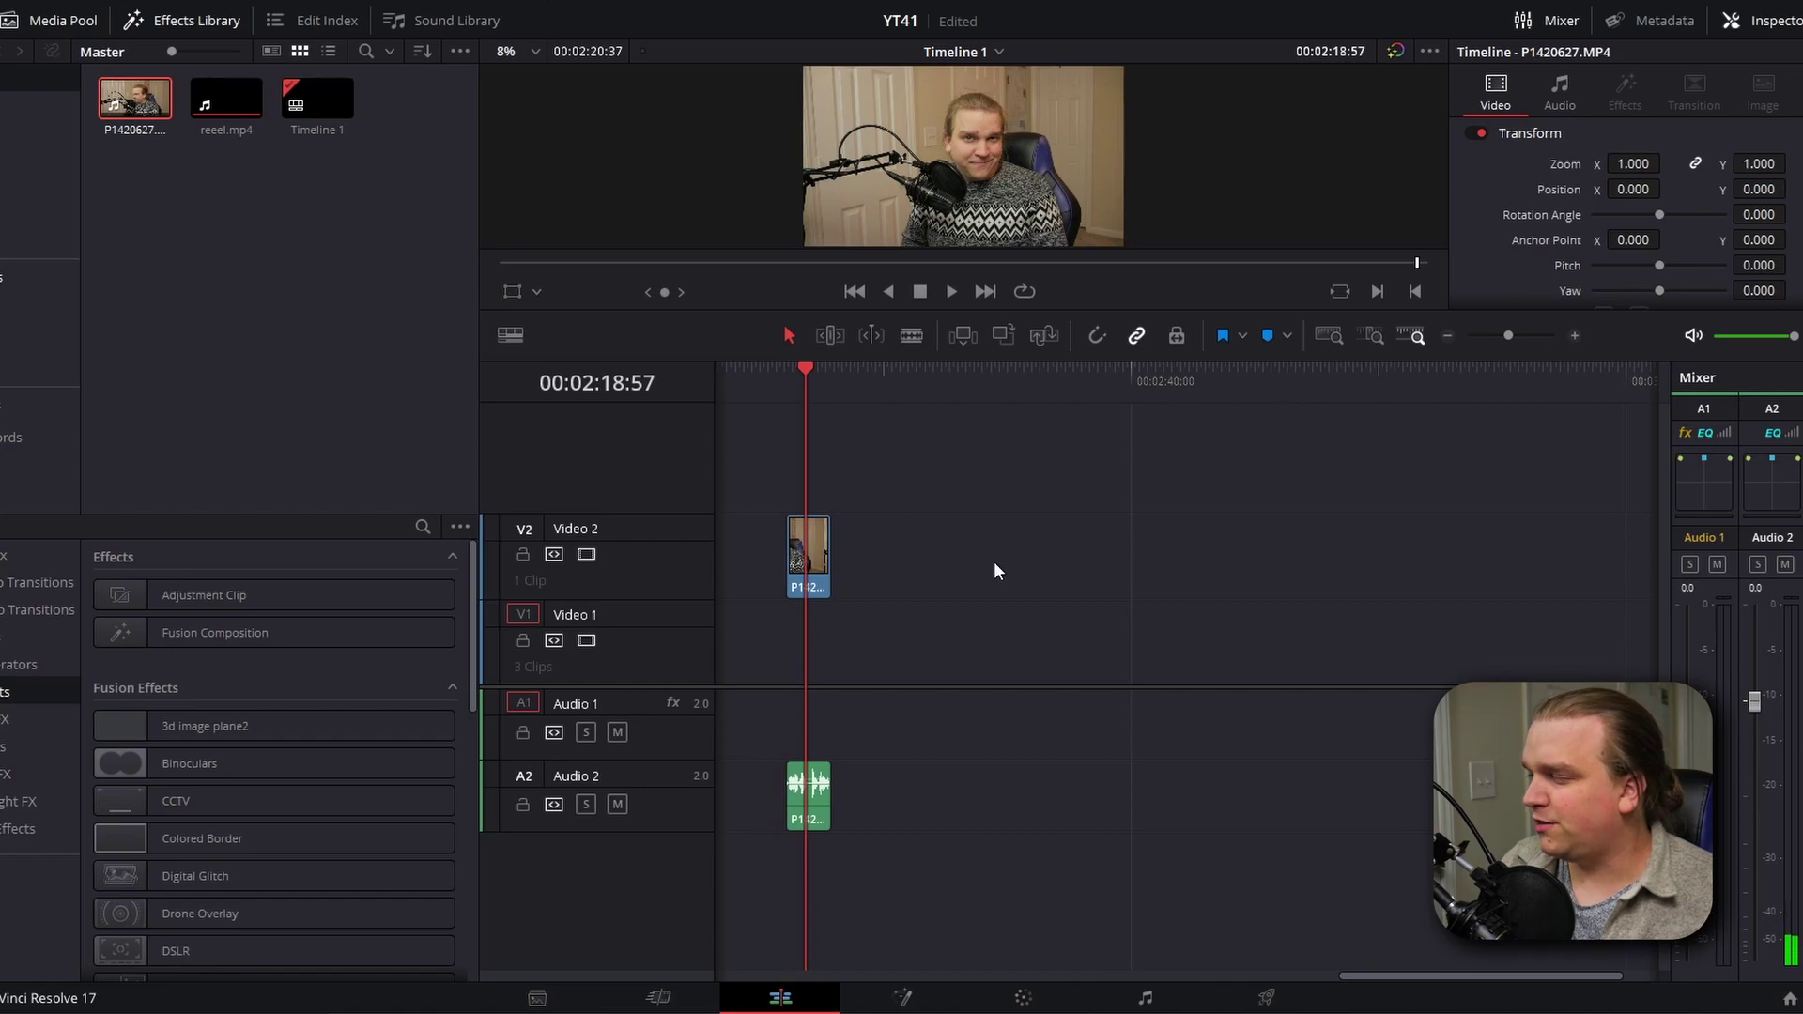
{"action": "scroll", "coordinate": [993, 564], "scroll_direction": "left", "scroll_amount": 1}
{"action": "left_click", "coordinate": [815, 382]}
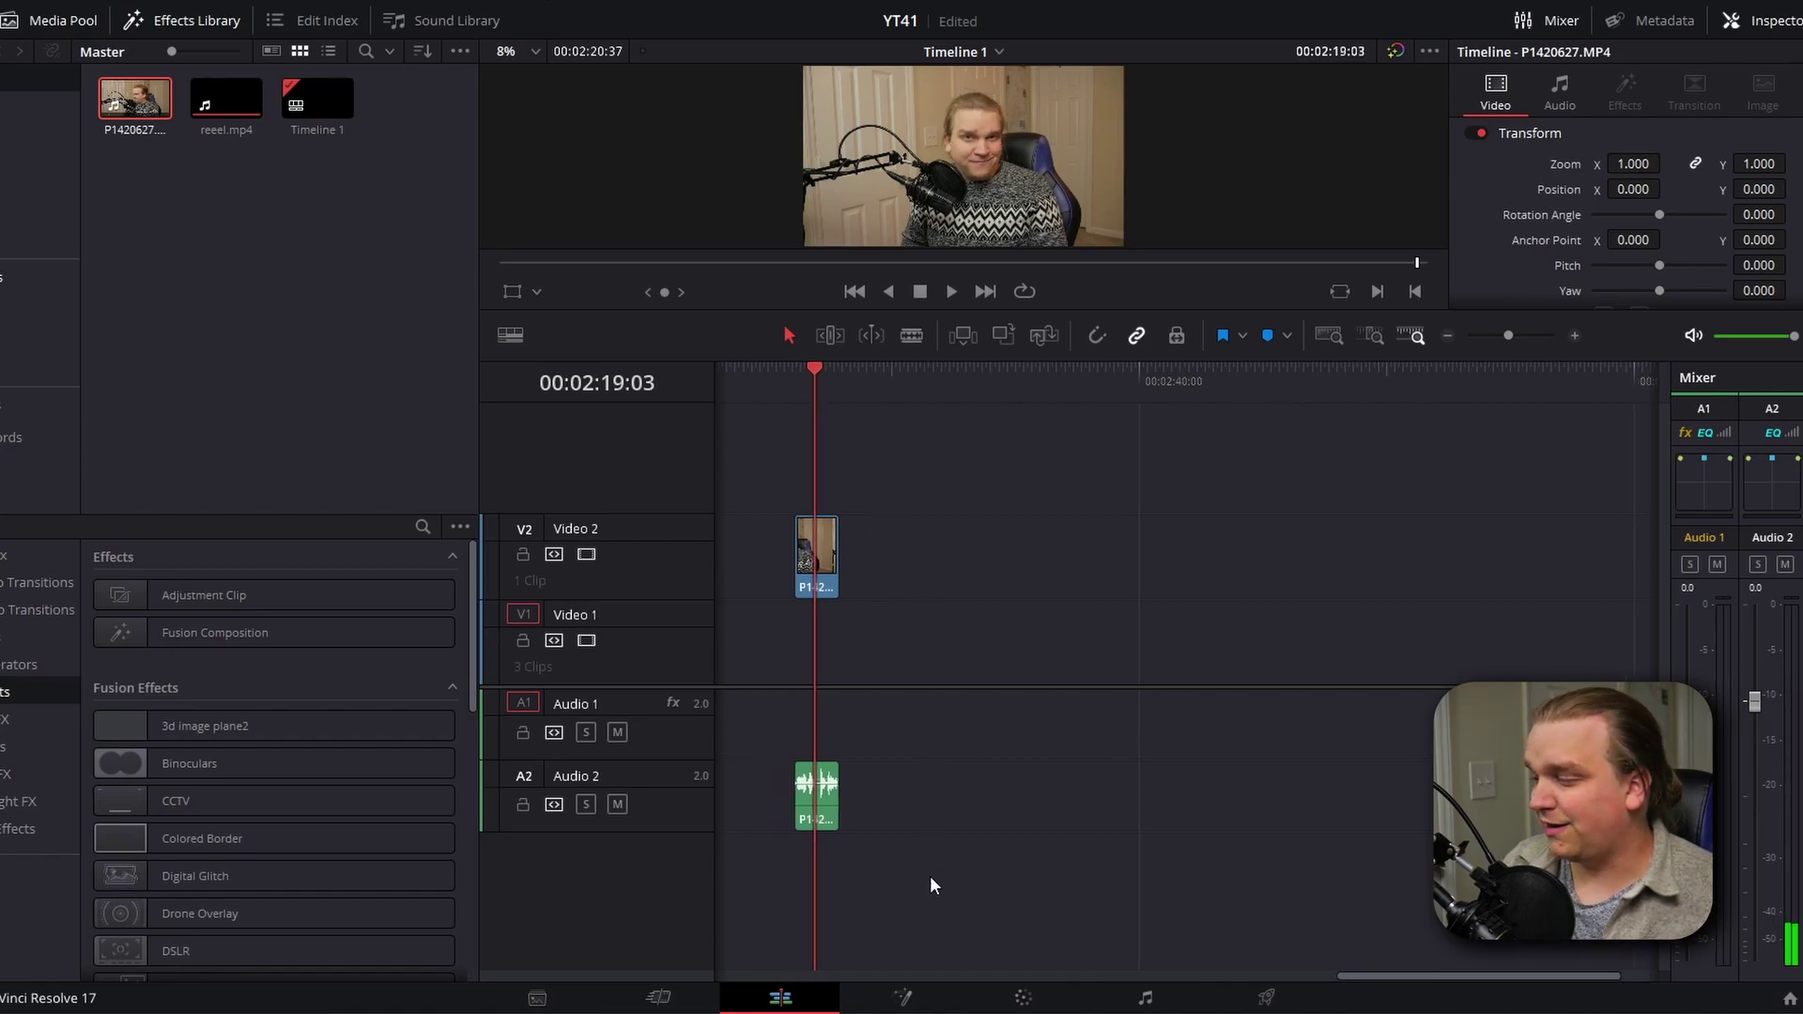
In Fusion, insert a Grain node after MediaIn1 with Power 20 and Grain Size 5
{"action": "left_click", "coordinate": [903, 1000]}
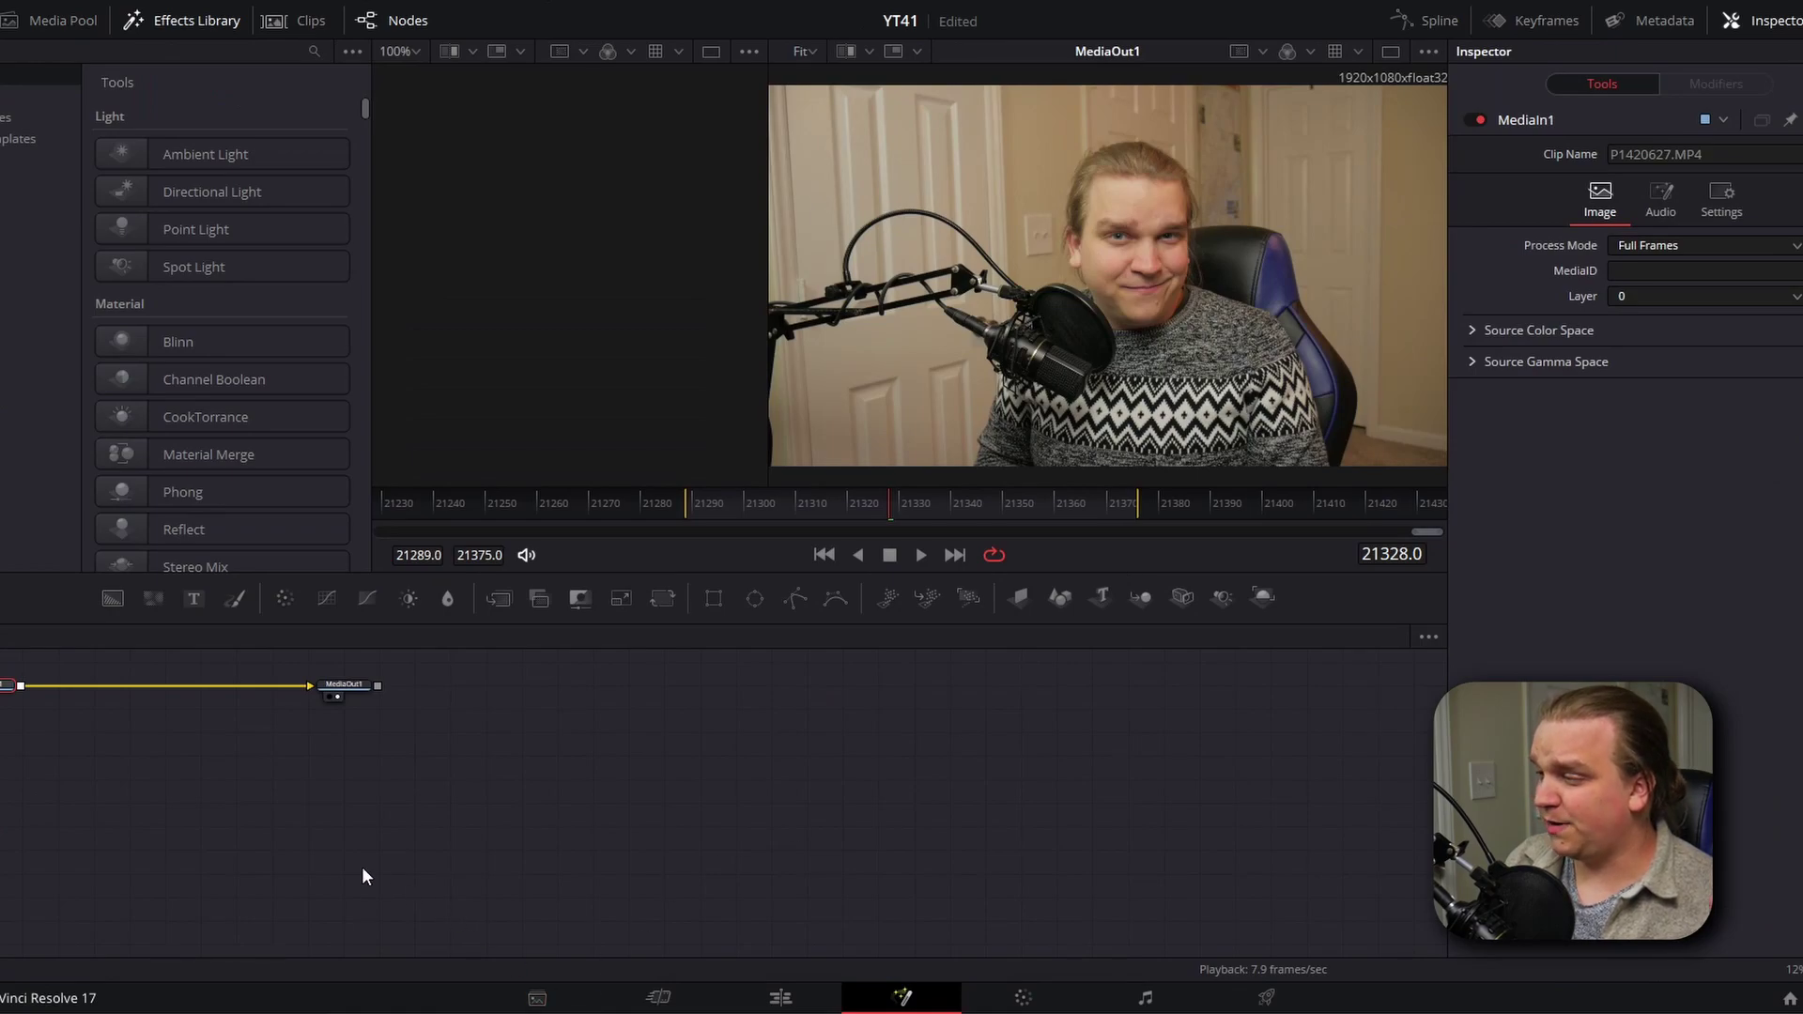
{"action": "left_click_drag", "start_coordinate": [366, 876], "coordinate": [826, 927]}
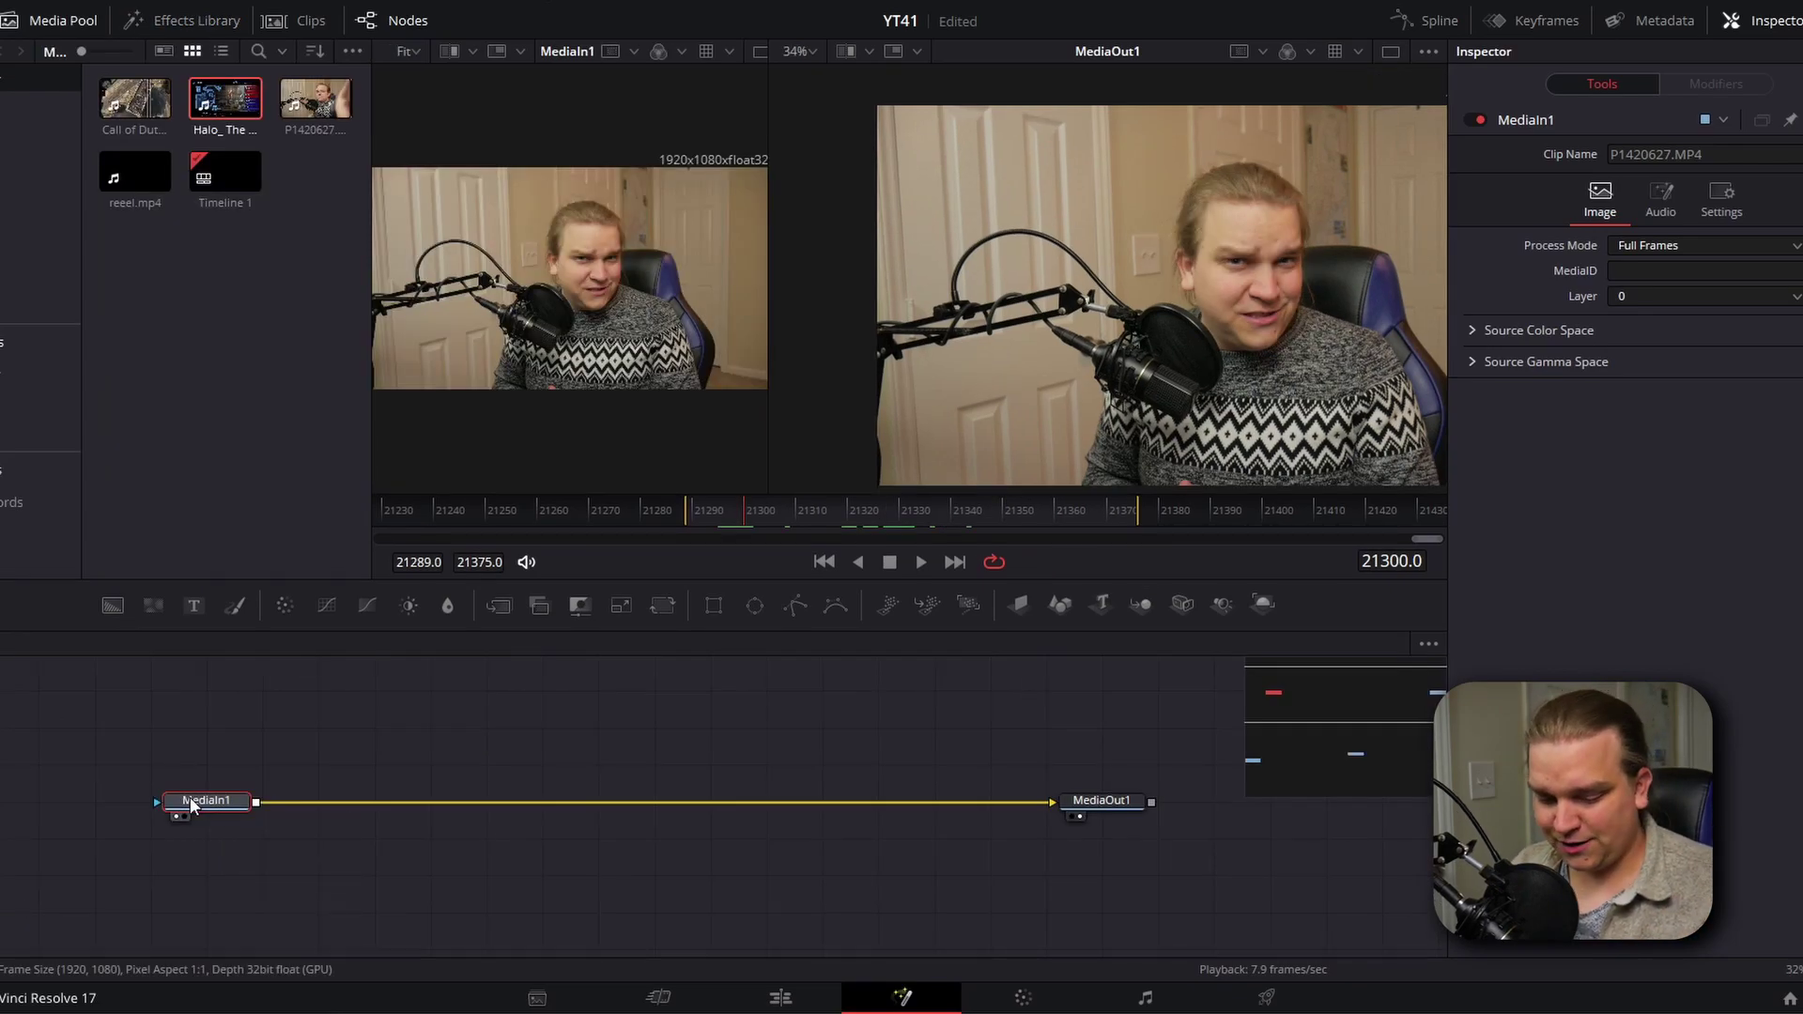
{"action": "key", "text": "shift+space"}
{"action": "type", "text": "color"}
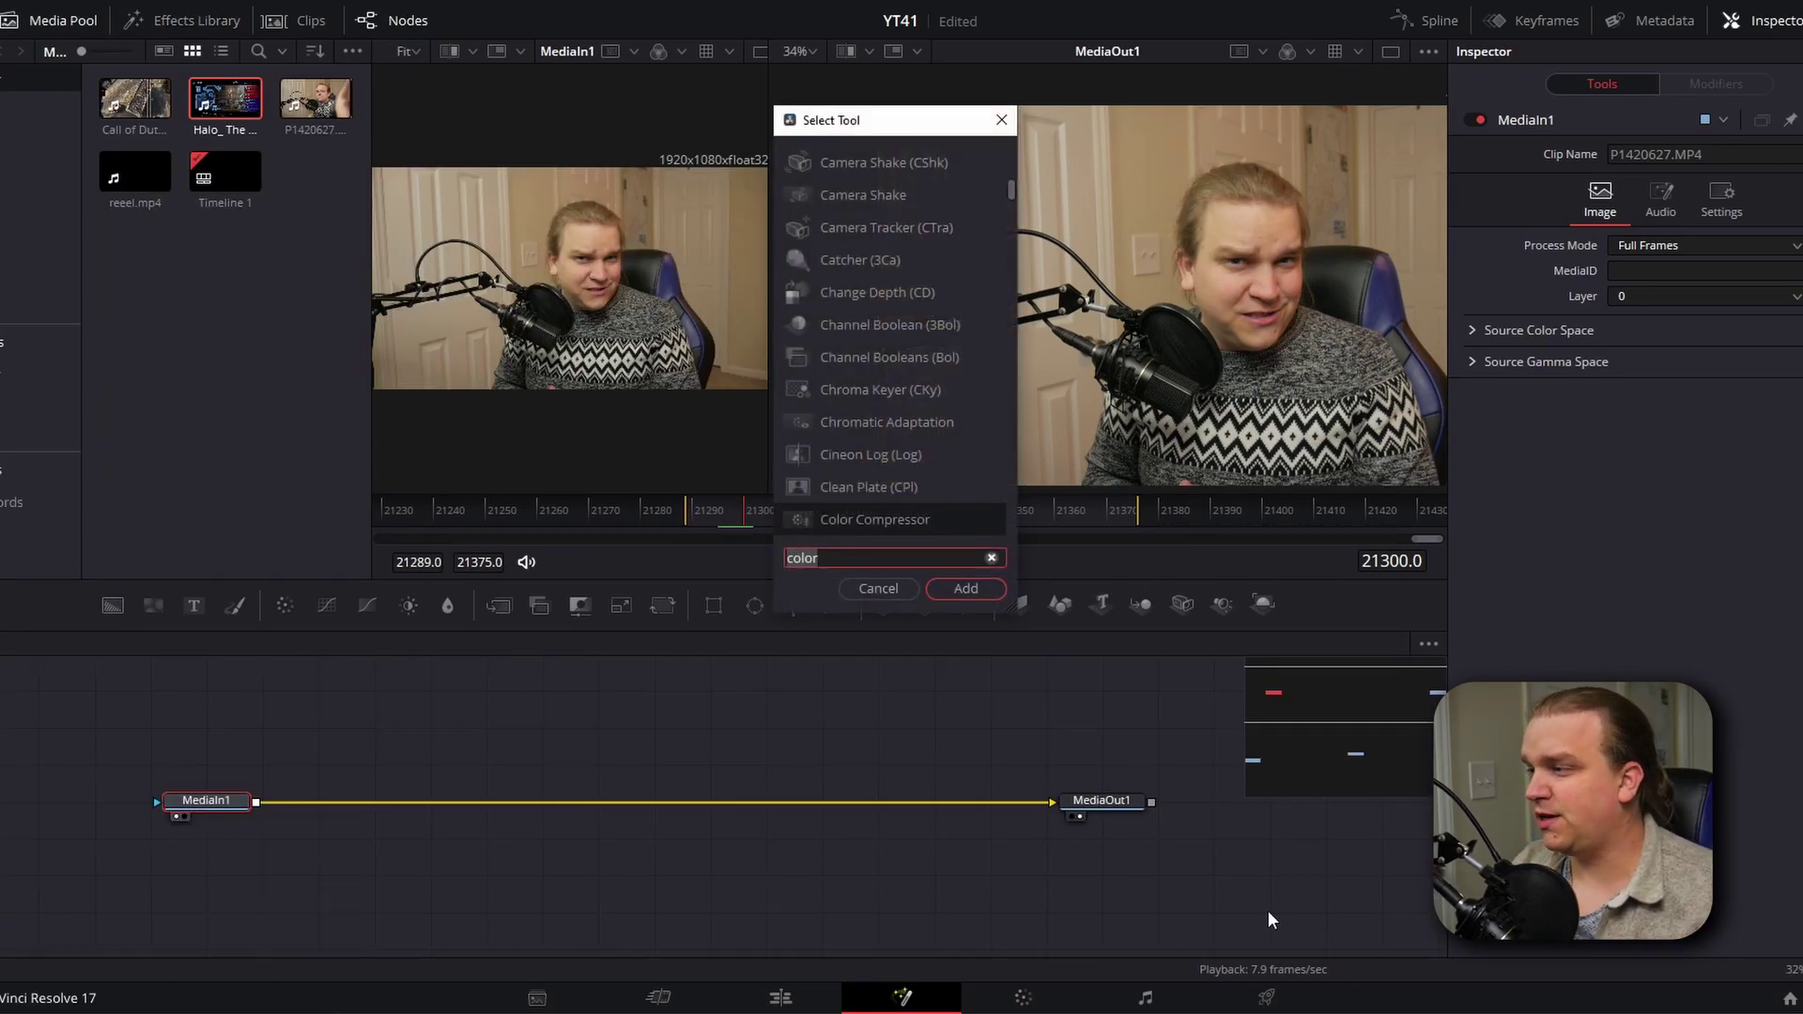
{"action": "type", "text": "grain"}
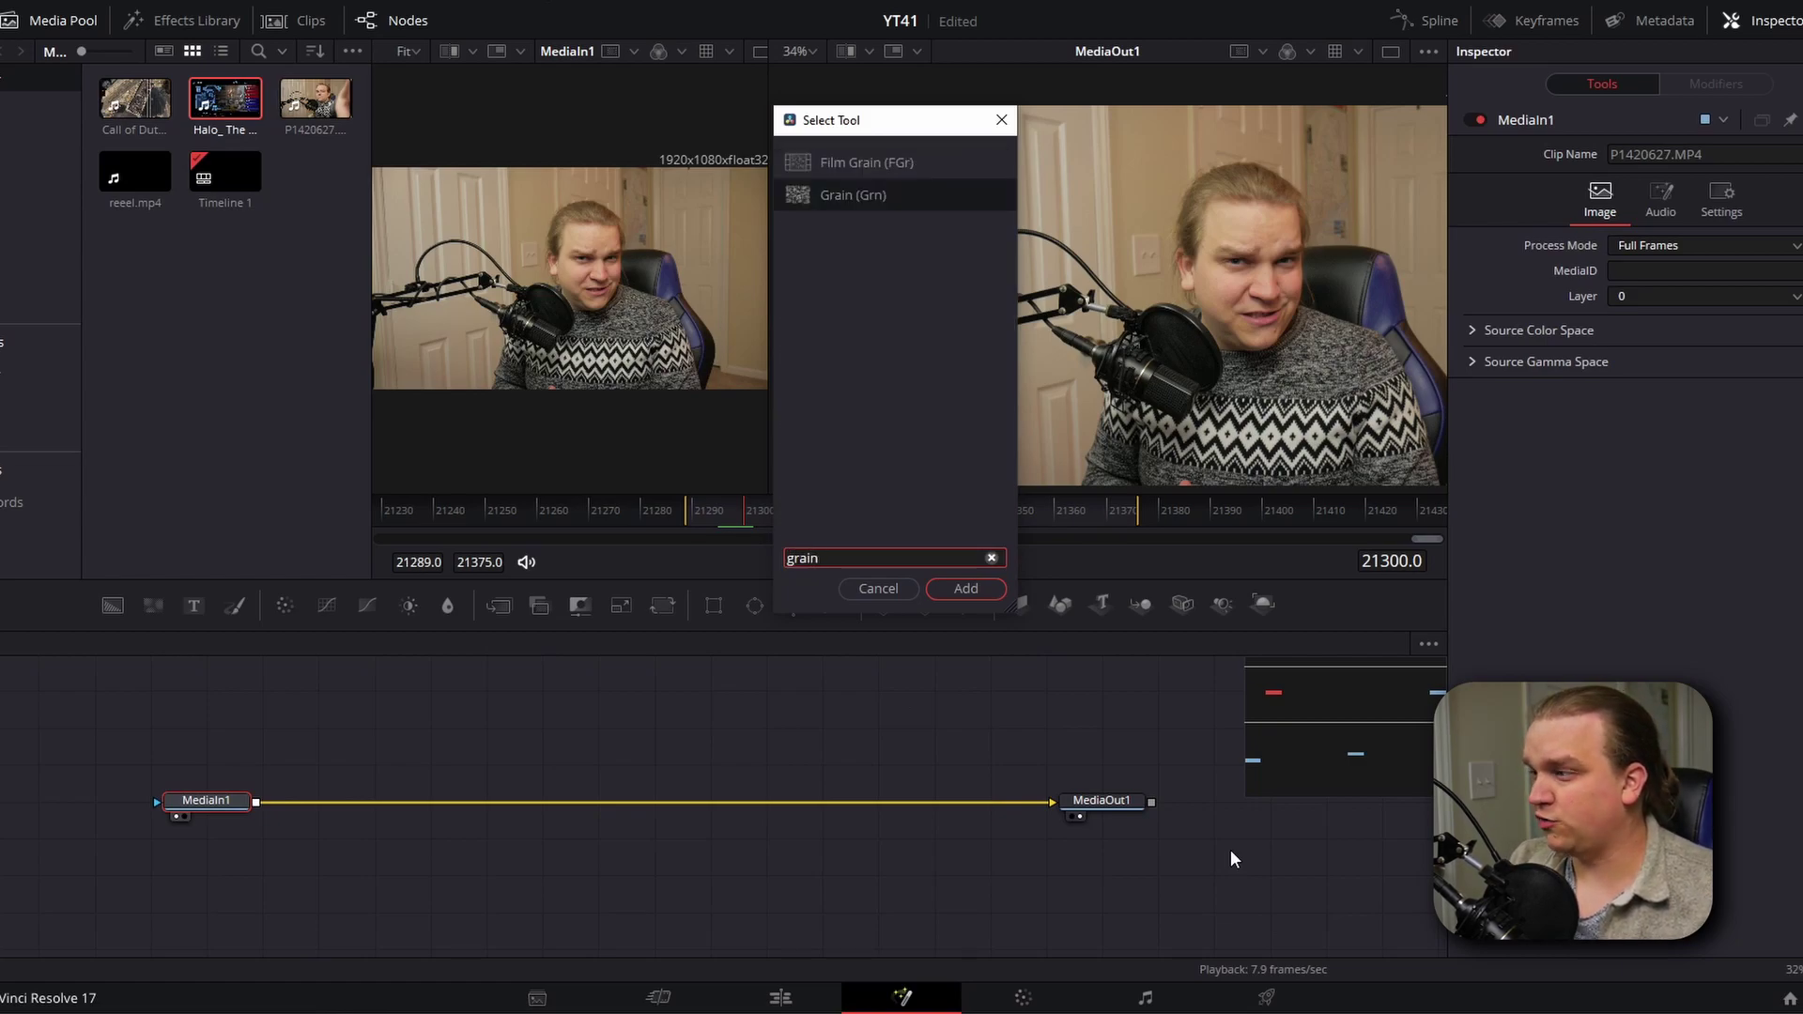
{"action": "key", "text": "Return"}
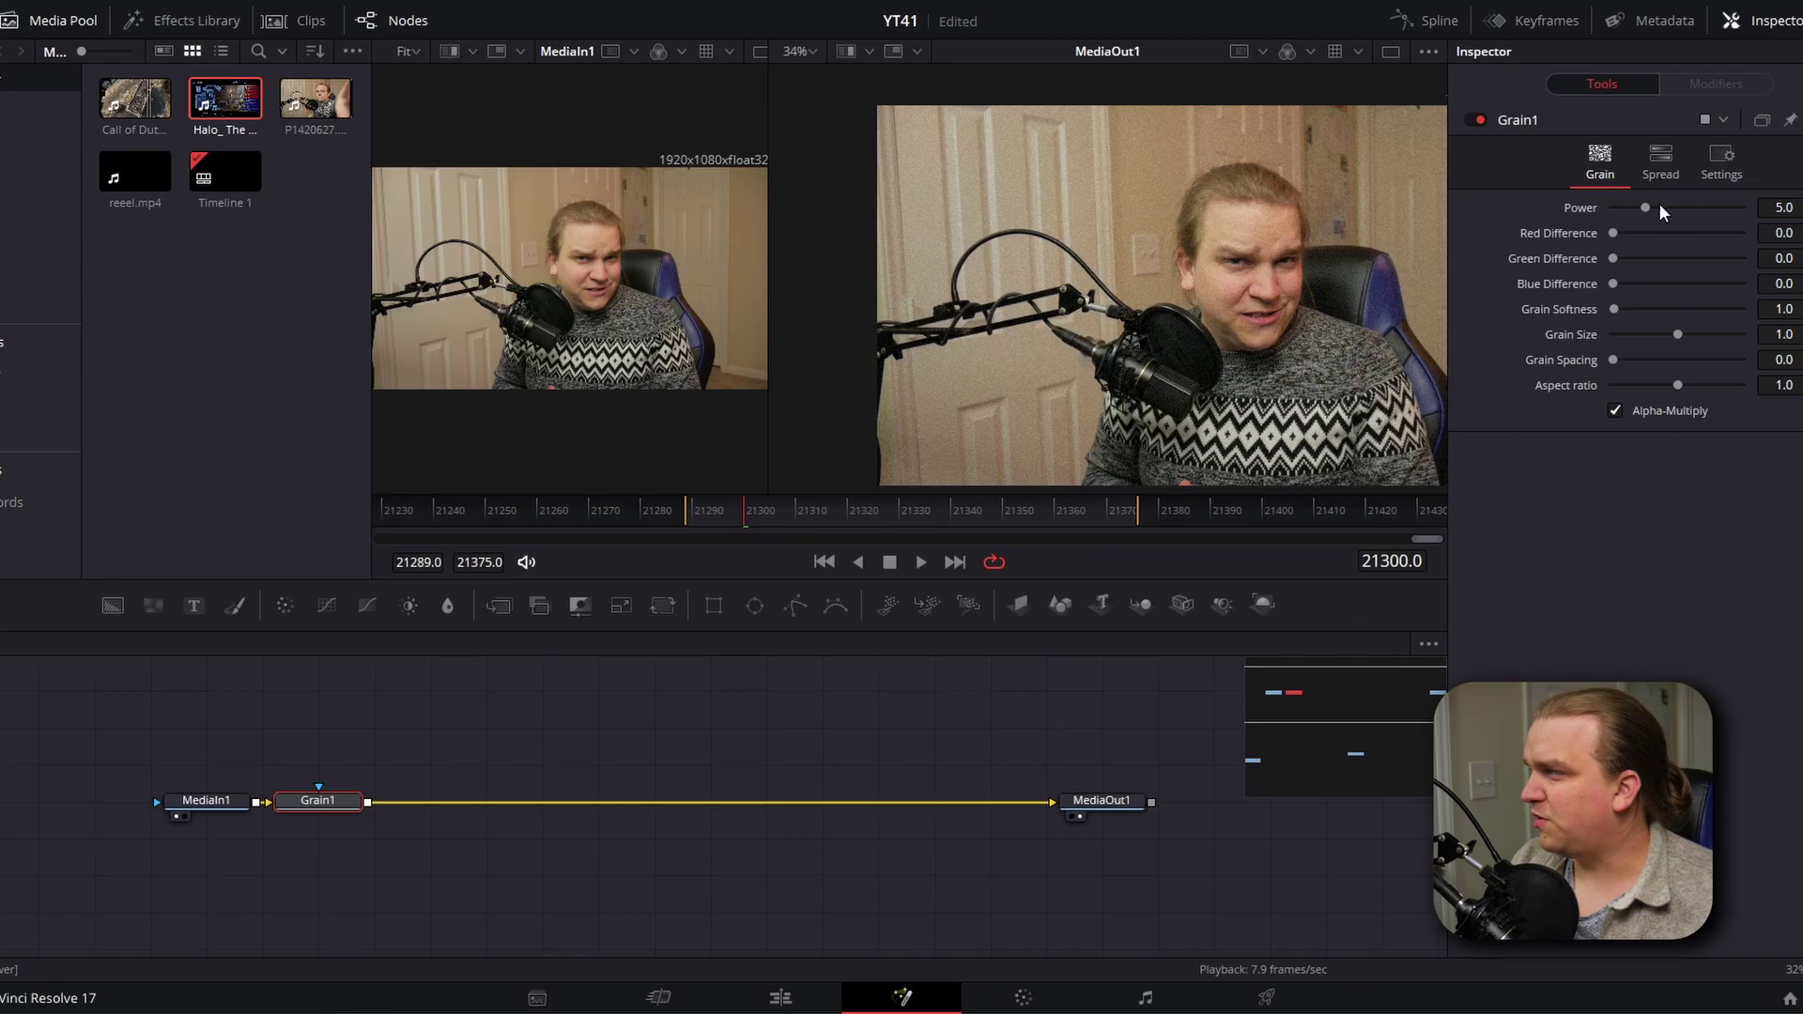
{"action": "left_click_drag", "start_coordinate": [1660, 210], "coordinate": [1679, 222]}
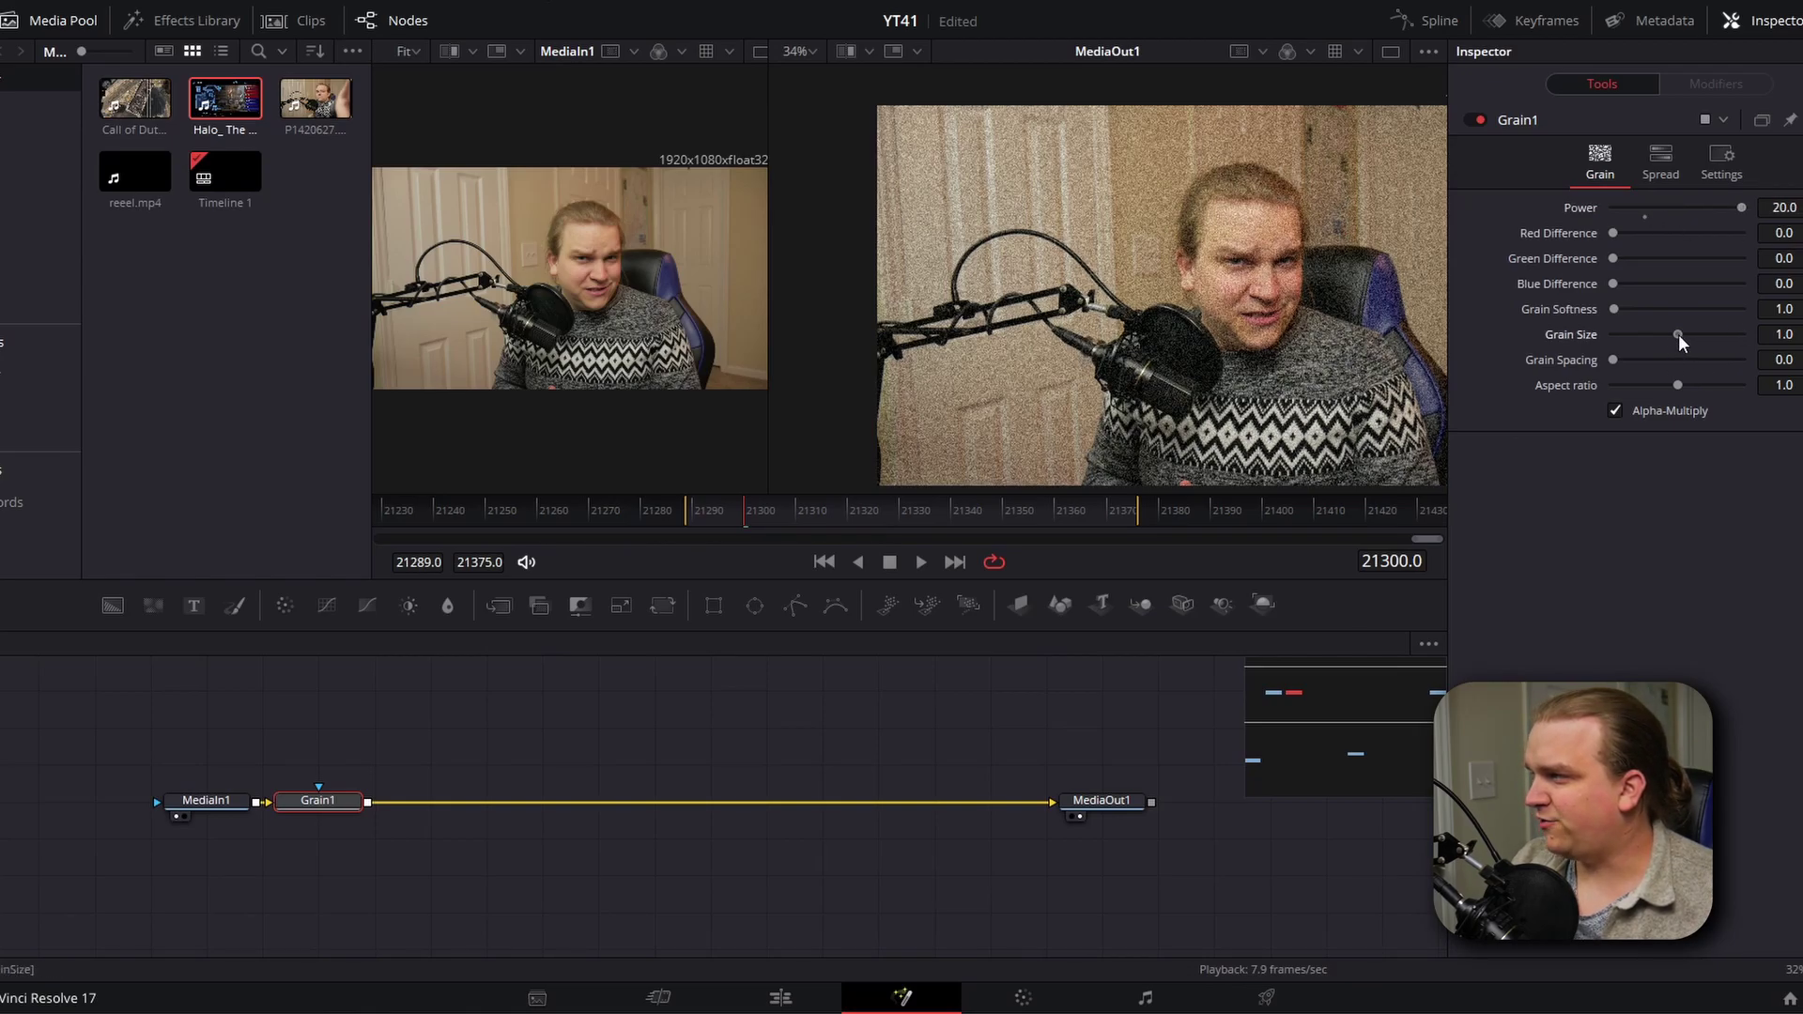
{"action": "left_click_drag", "start_coordinate": [1677, 334], "coordinate": [1794, 353]}
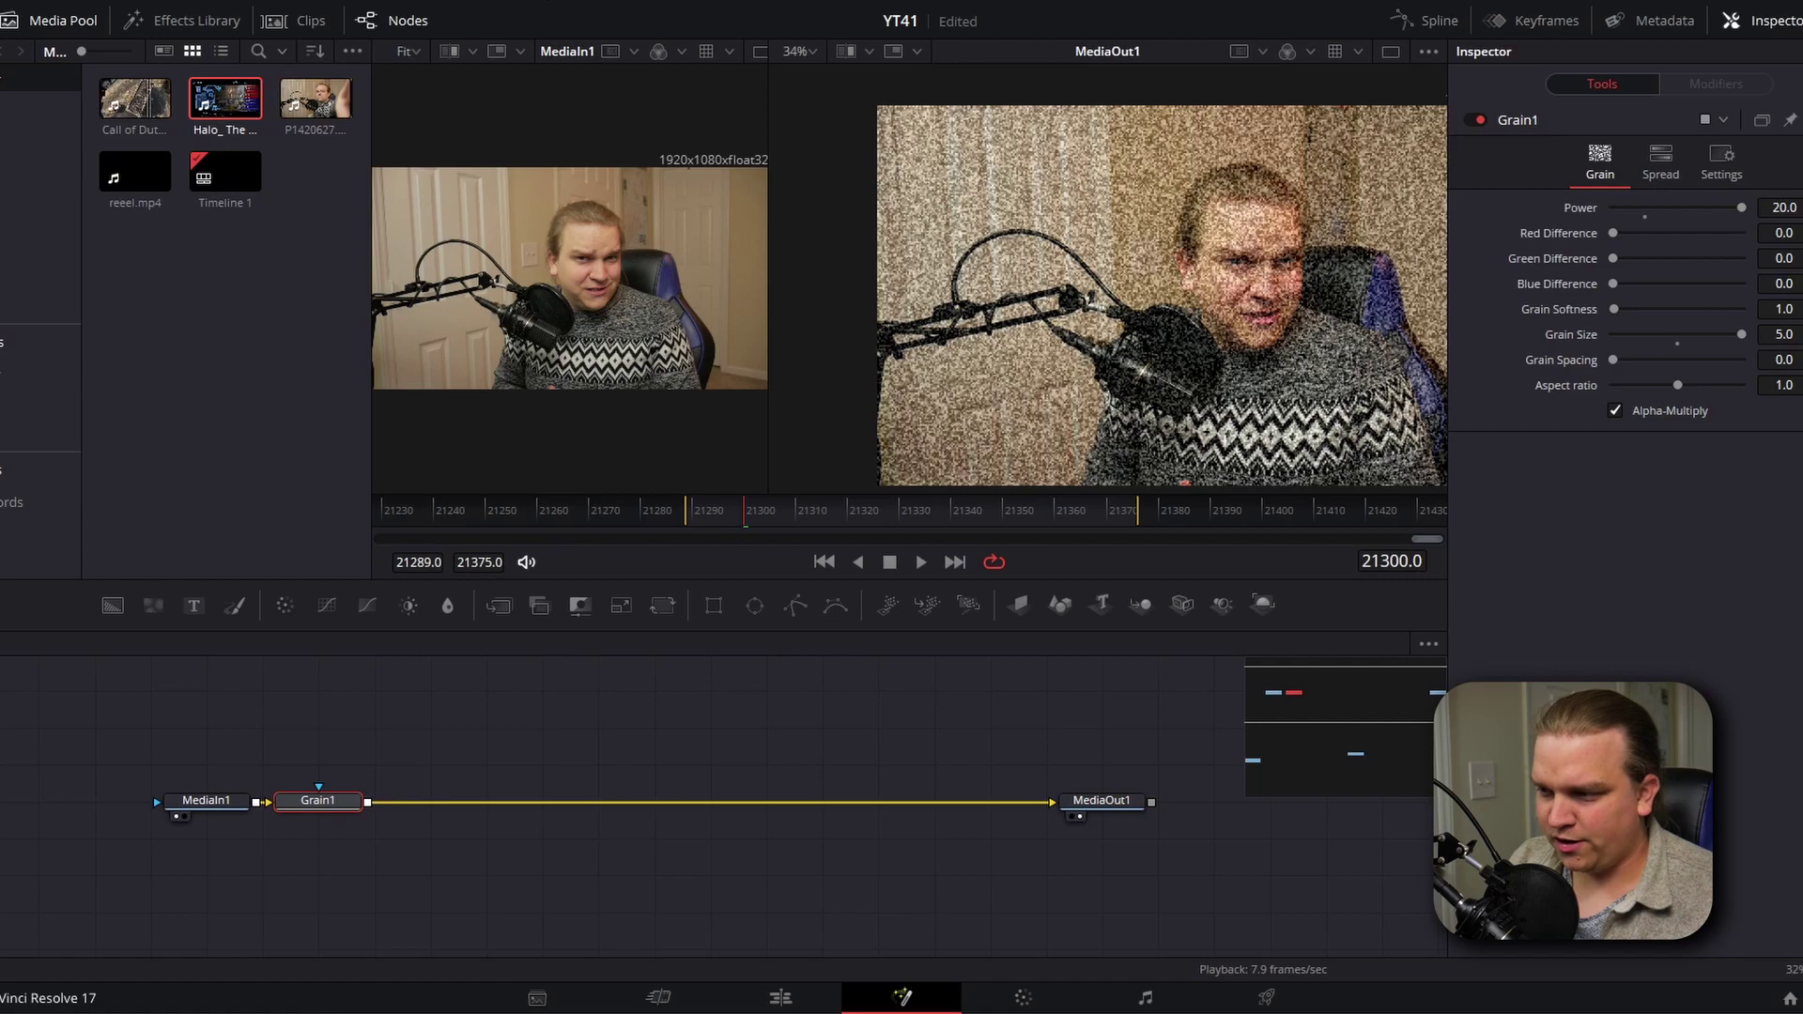
Add a Mosaic Blur after the grain with Pixel Frequency 400
{"action": "key", "text": "shift+space"}
{"action": "type", "text": "grain"}
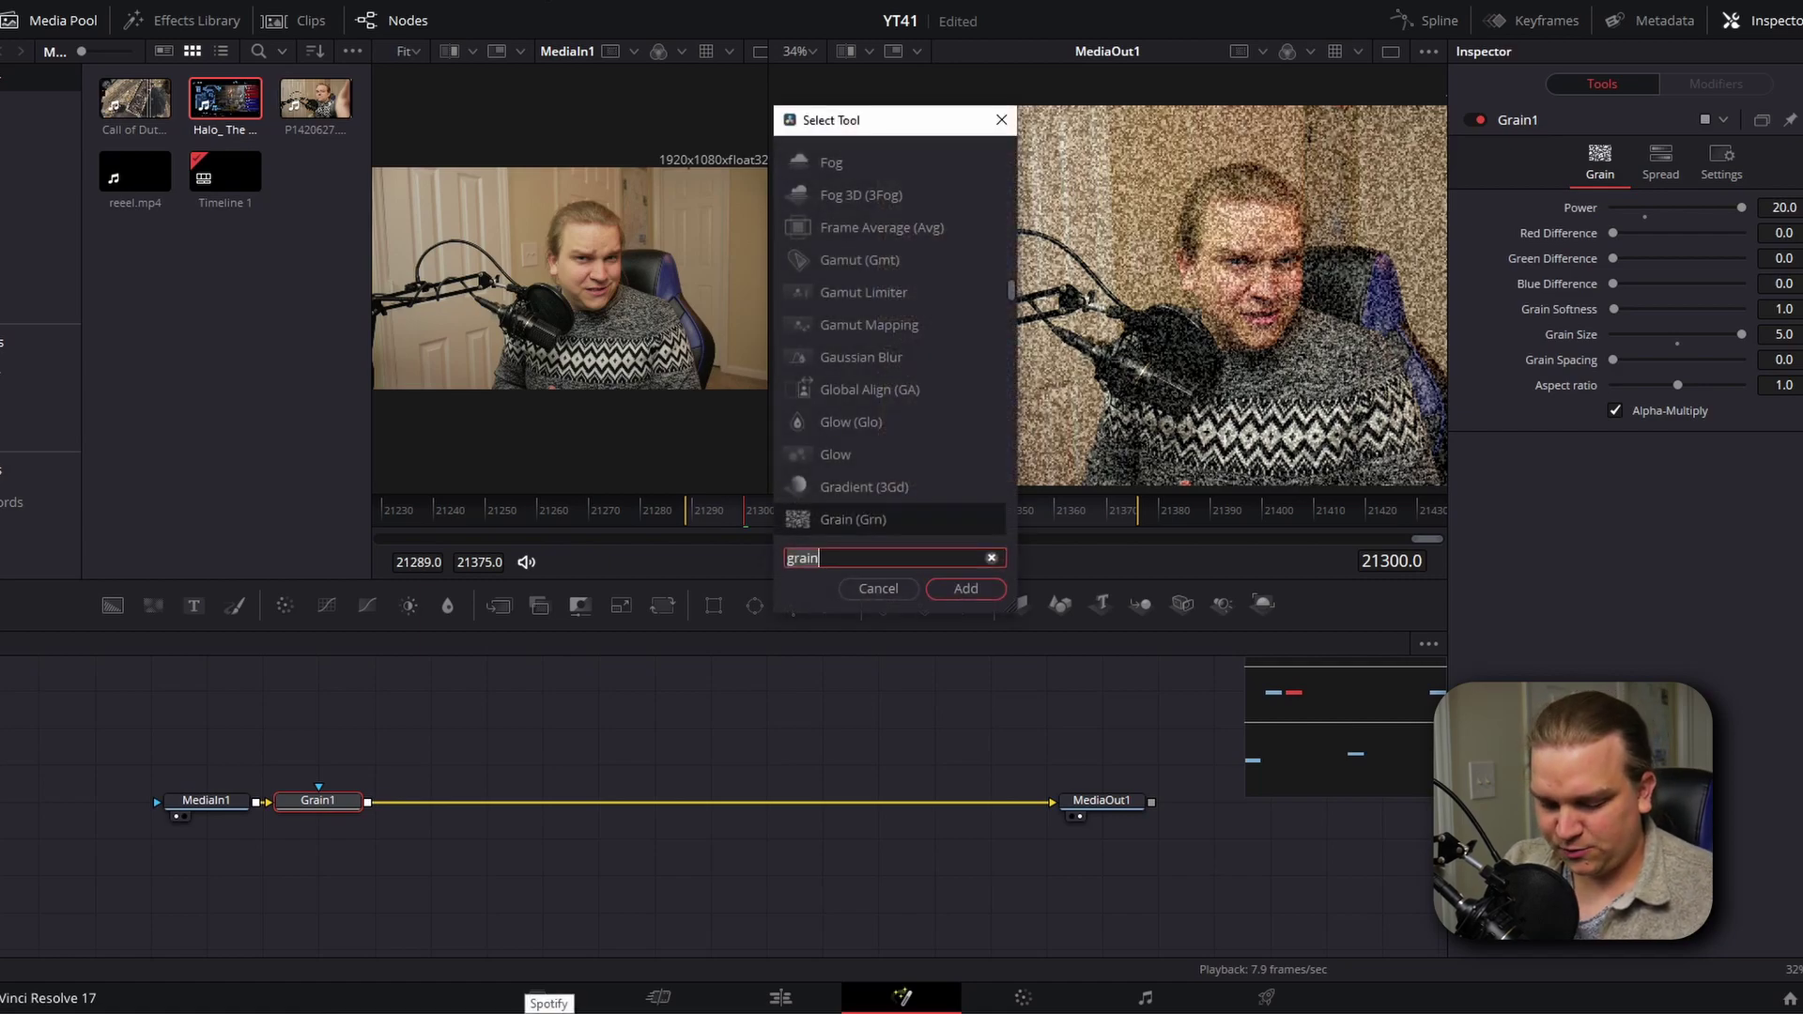
{"action": "type", "text": "mosa"}
{"action": "key", "text": "Return"}
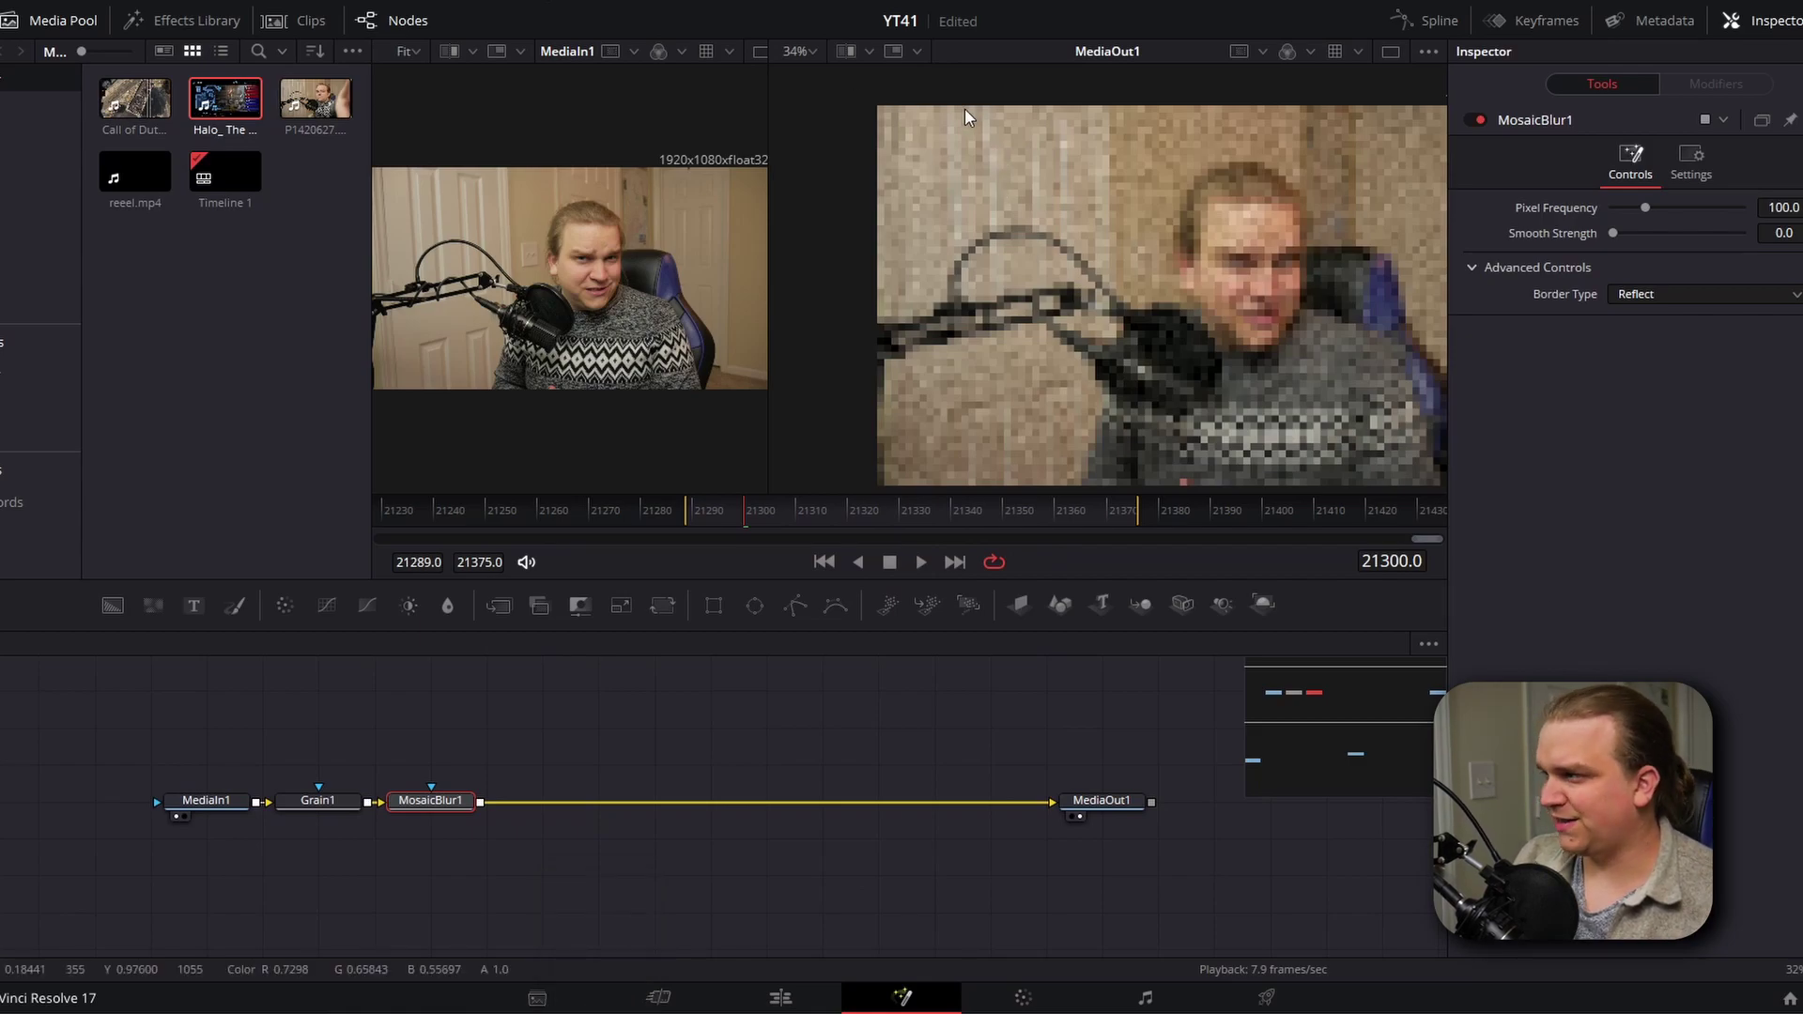
{"action": "left_click_drag", "start_coordinate": [1645, 207], "coordinate": [1742, 208]}
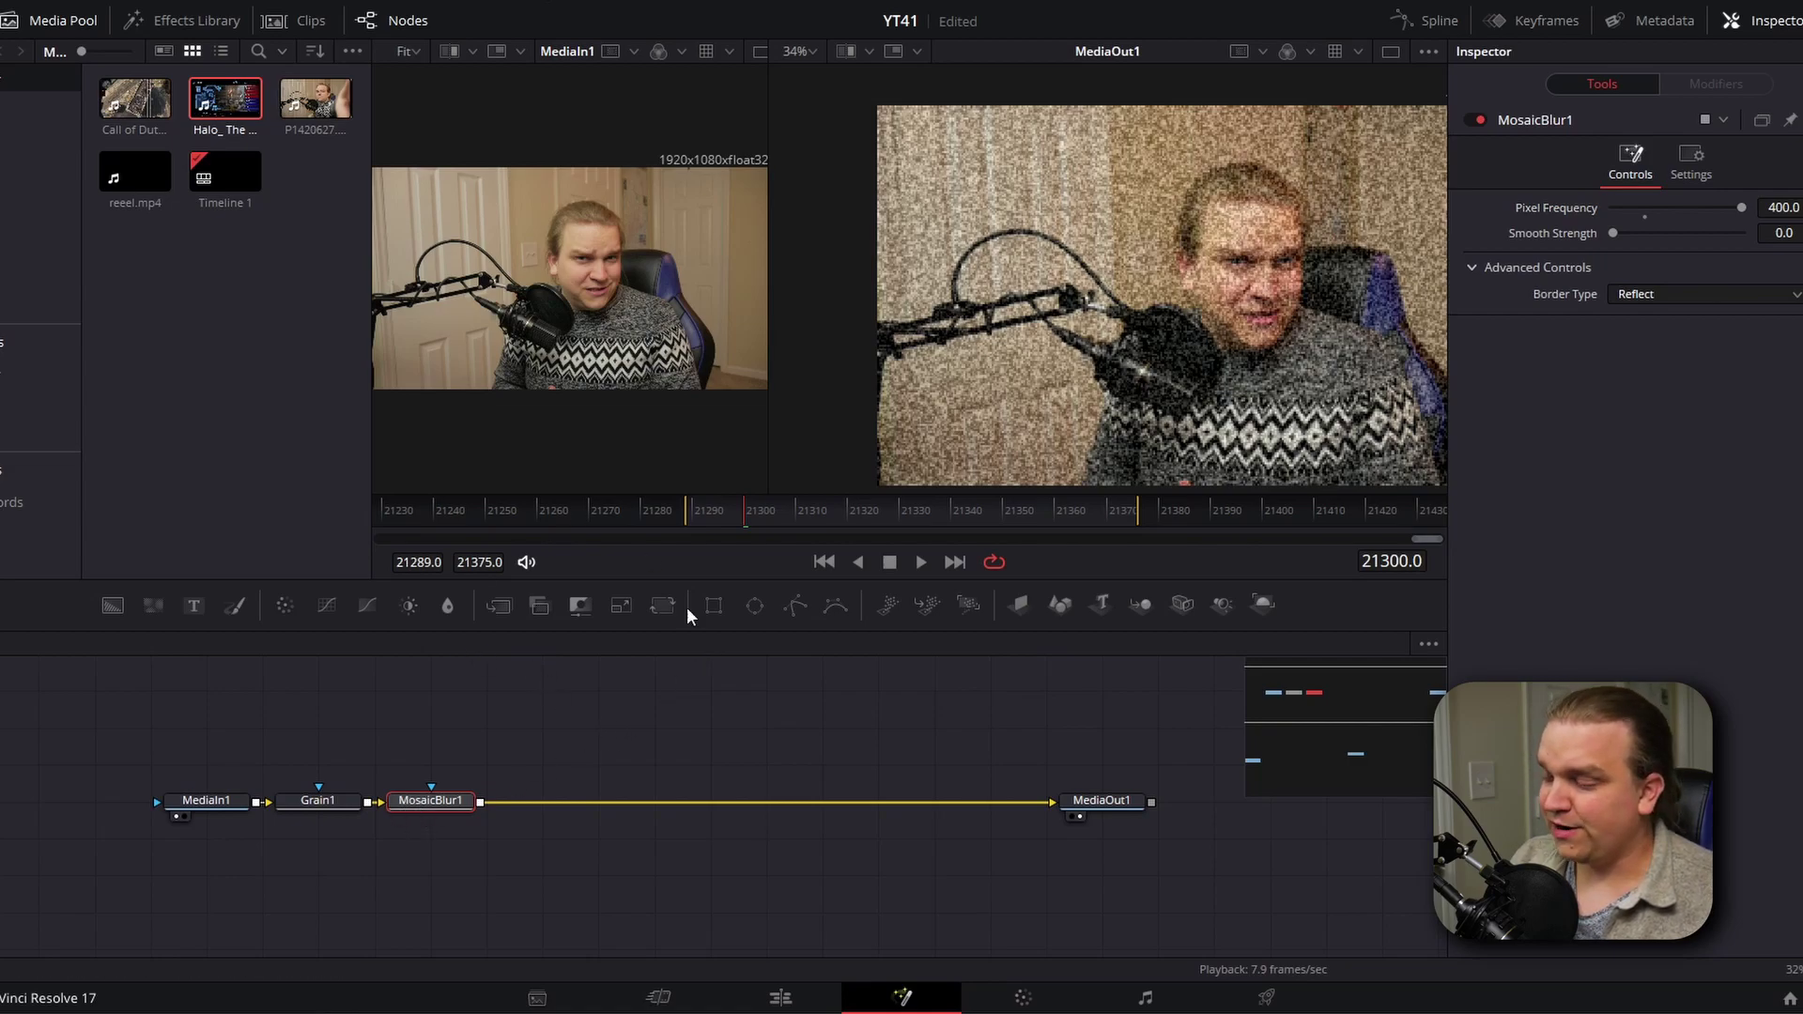
Add a Color Compressor targeting red (green and blue 0), Hue 0.74, Saturation 0.78, Luminance 0.252
{"action": "key", "text": "shift+space"}
{"action": "type", "text": "mosa"}
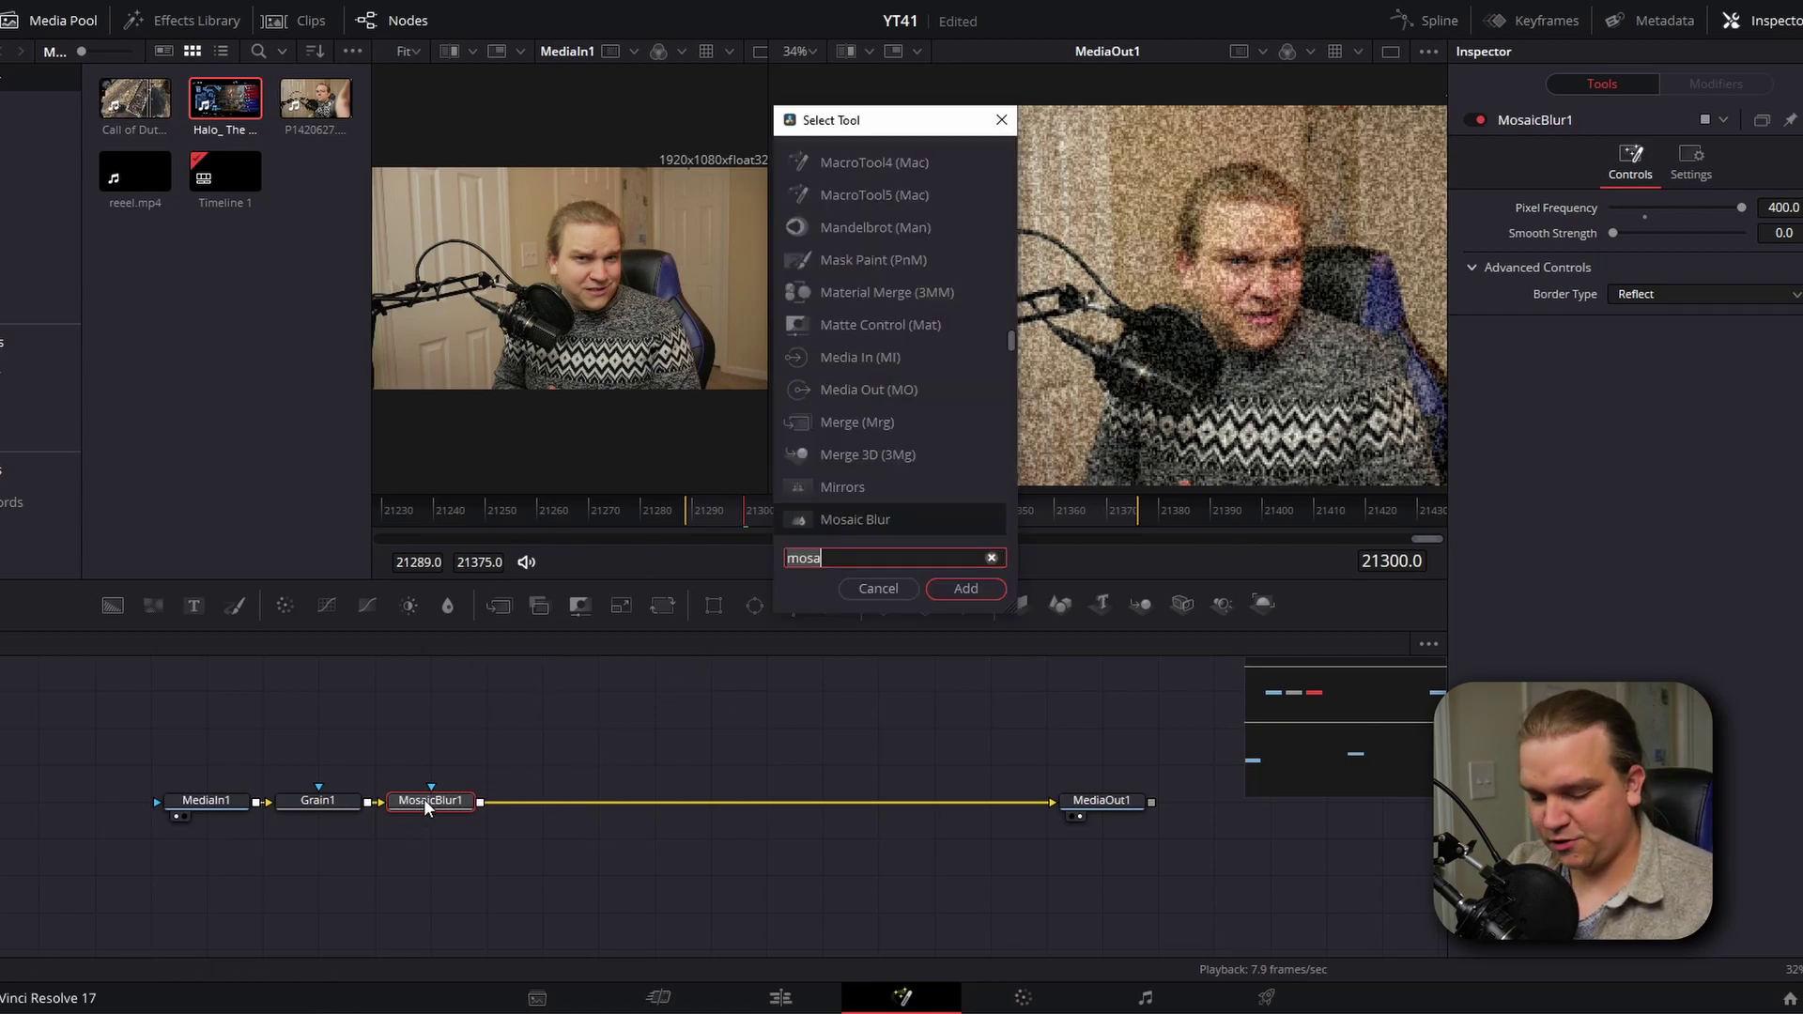
{"action": "key", "text": "BackSpace"}
{"action": "key", "text": "BackSpace"}
{"action": "key", "text": "BackSpace"}
{"action": "key", "text": "BackSpace"}
{"action": "type", "text": "colo"}
{"action": "key", "text": "Return"}
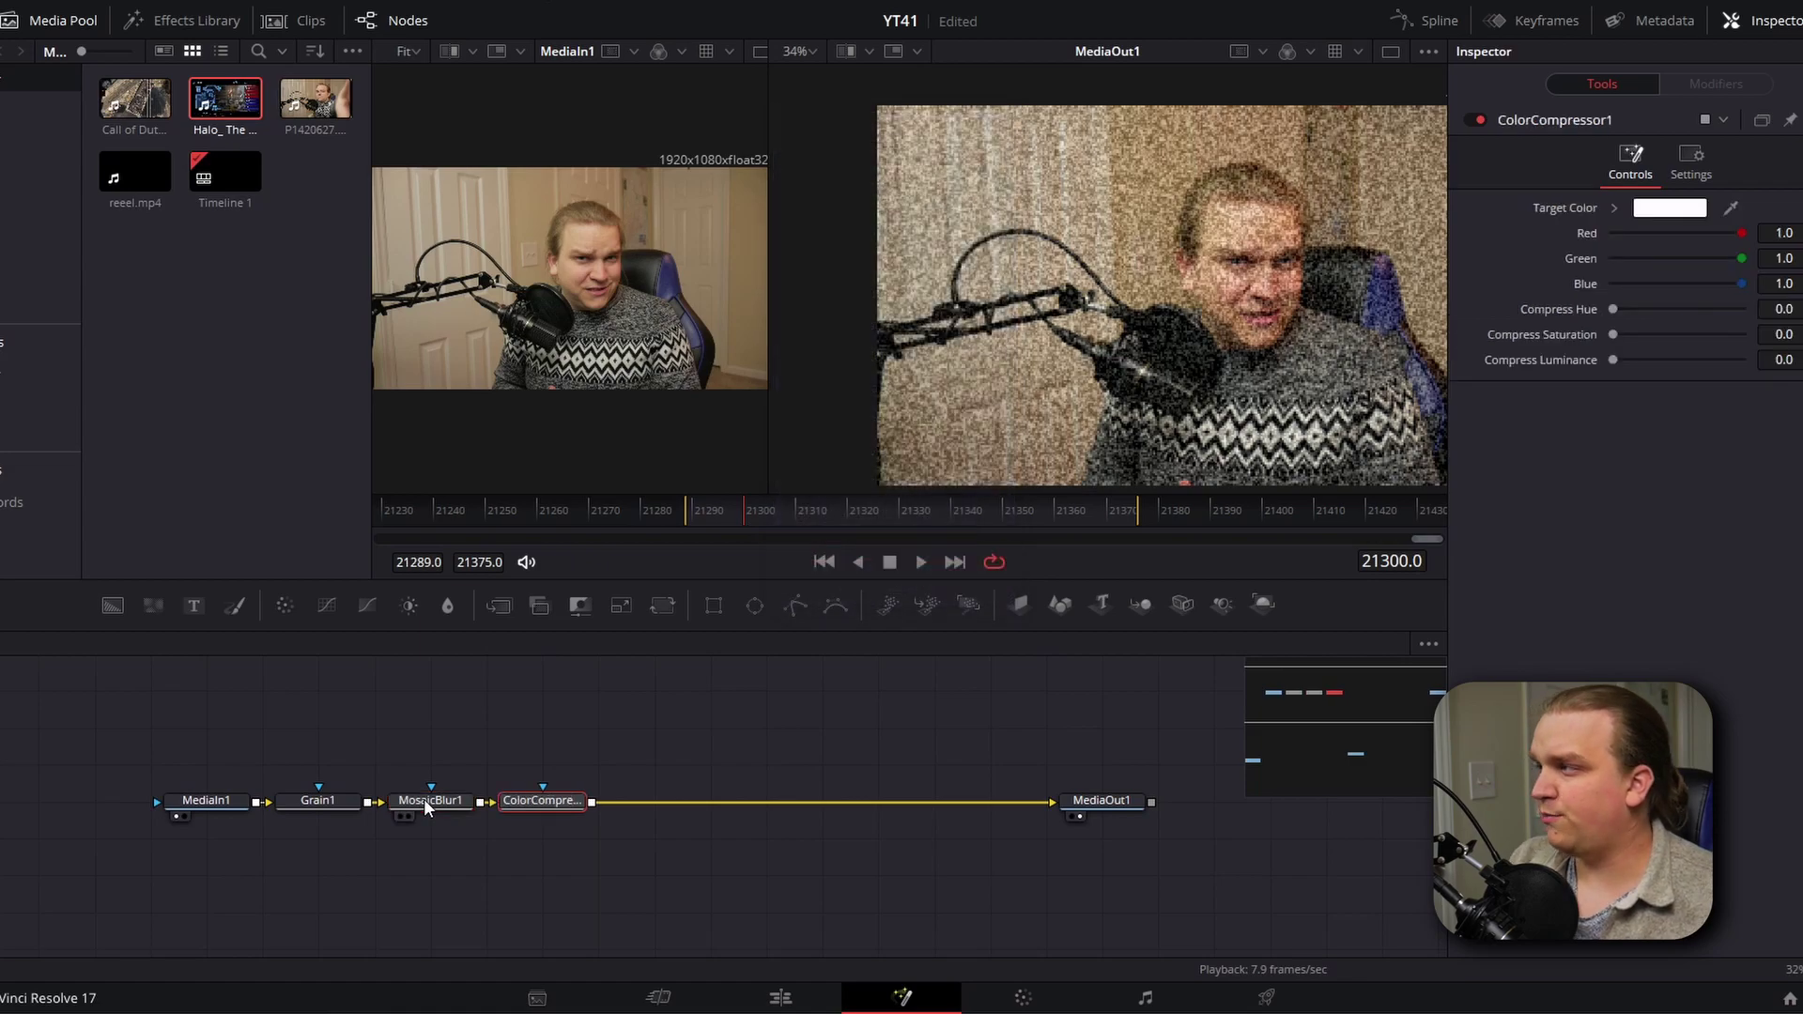
{"action": "double_click", "coordinate": [1783, 258]}
{"action": "type", "text": "0"}
{"action": "key", "text": "Return"}
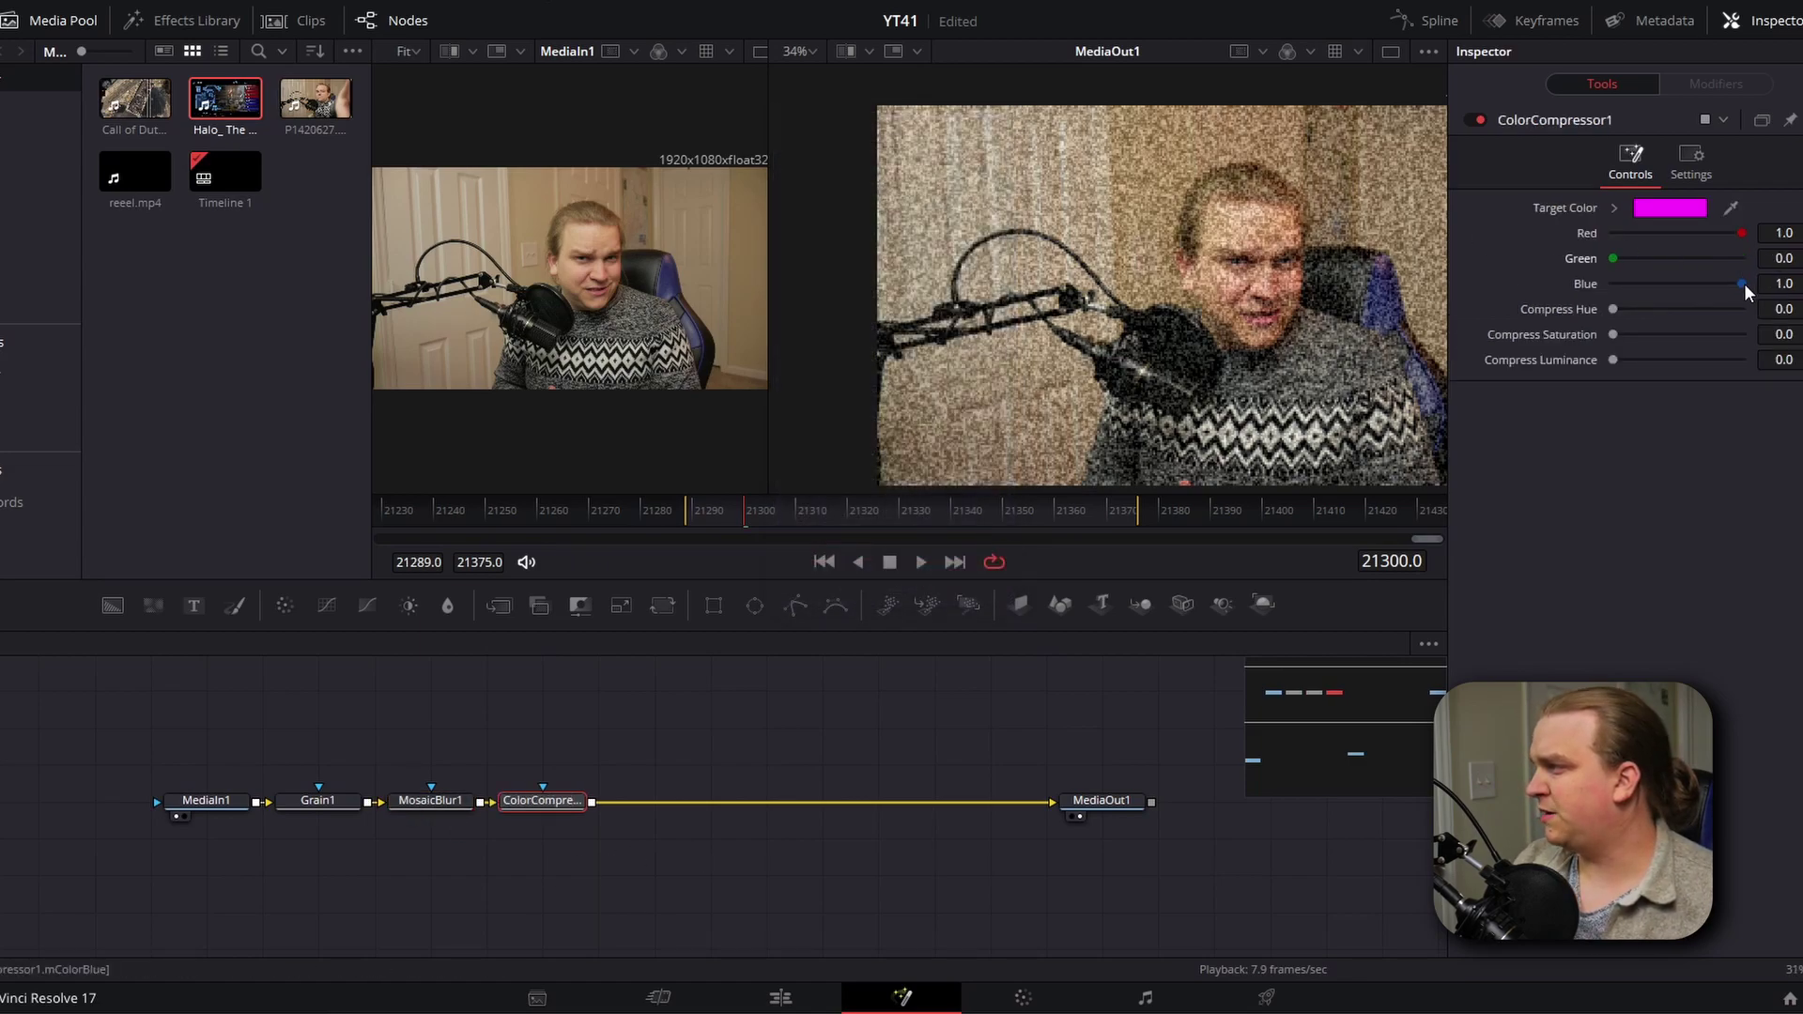
{"action": "left_click_drag", "start_coordinate": [1742, 284], "coordinate": [1640, 310]}
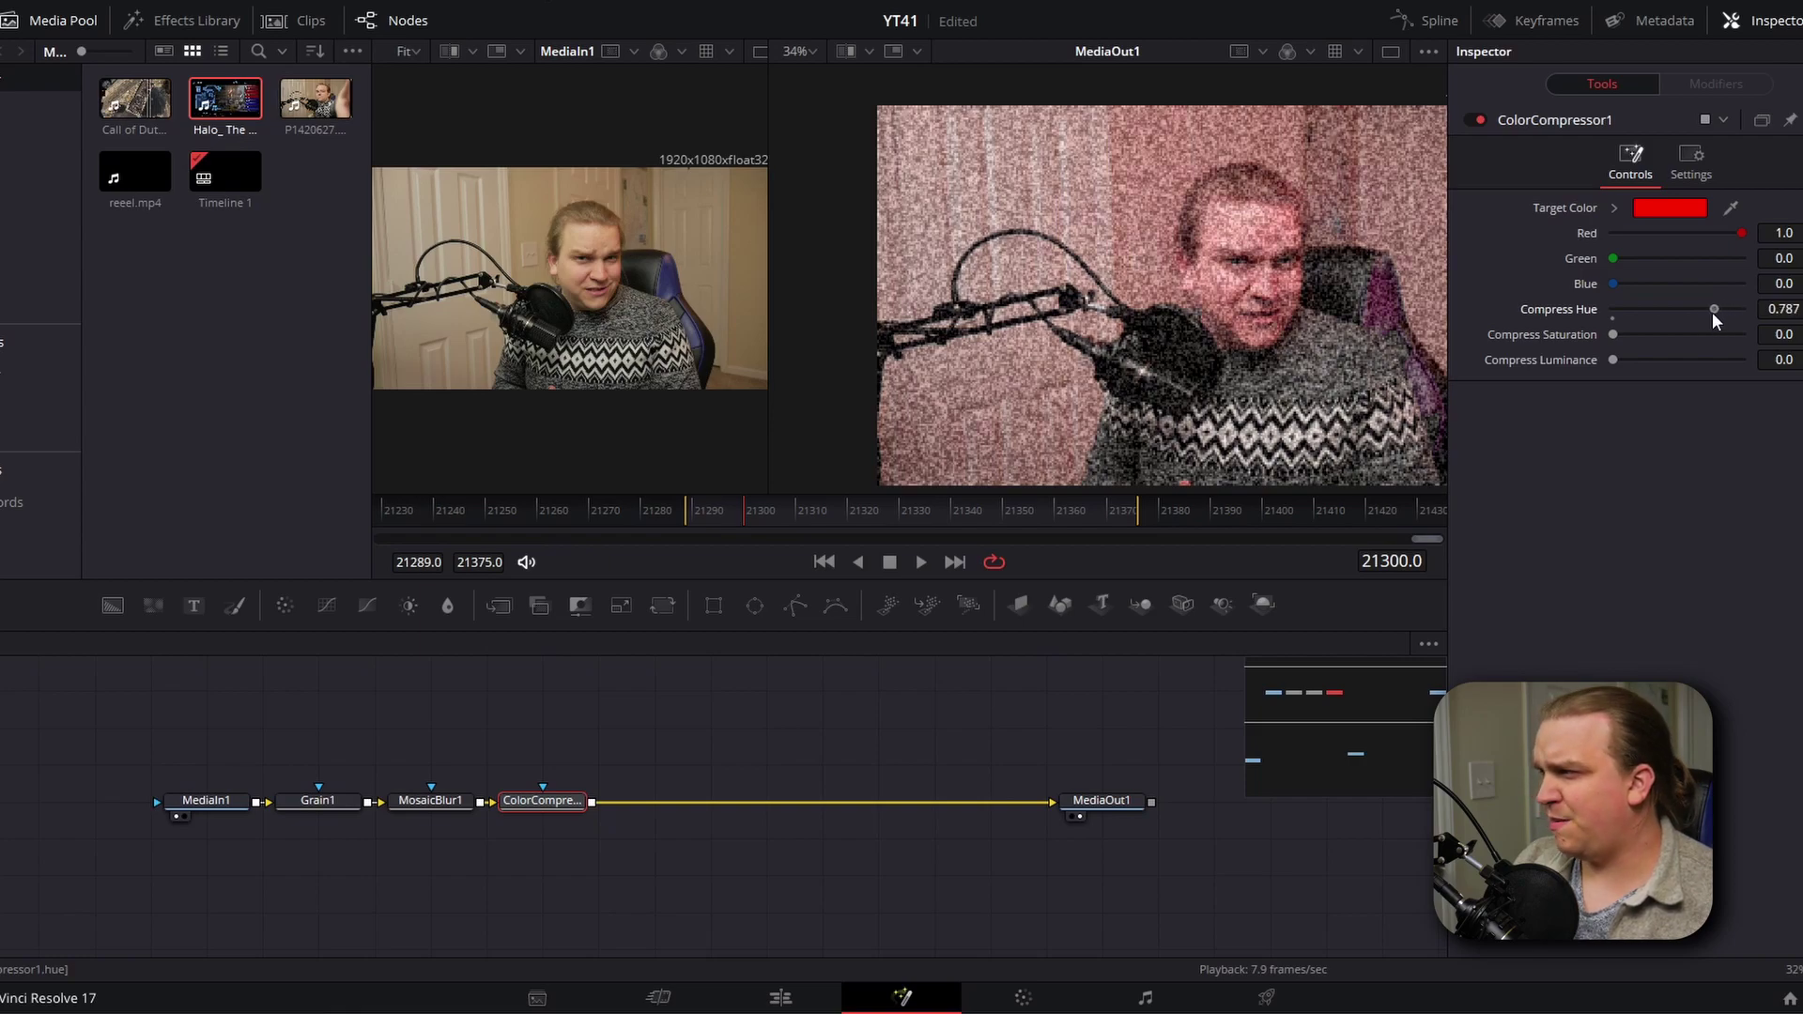
{"action": "left_click_drag", "start_coordinate": [1619, 336], "coordinate": [1677, 337]}
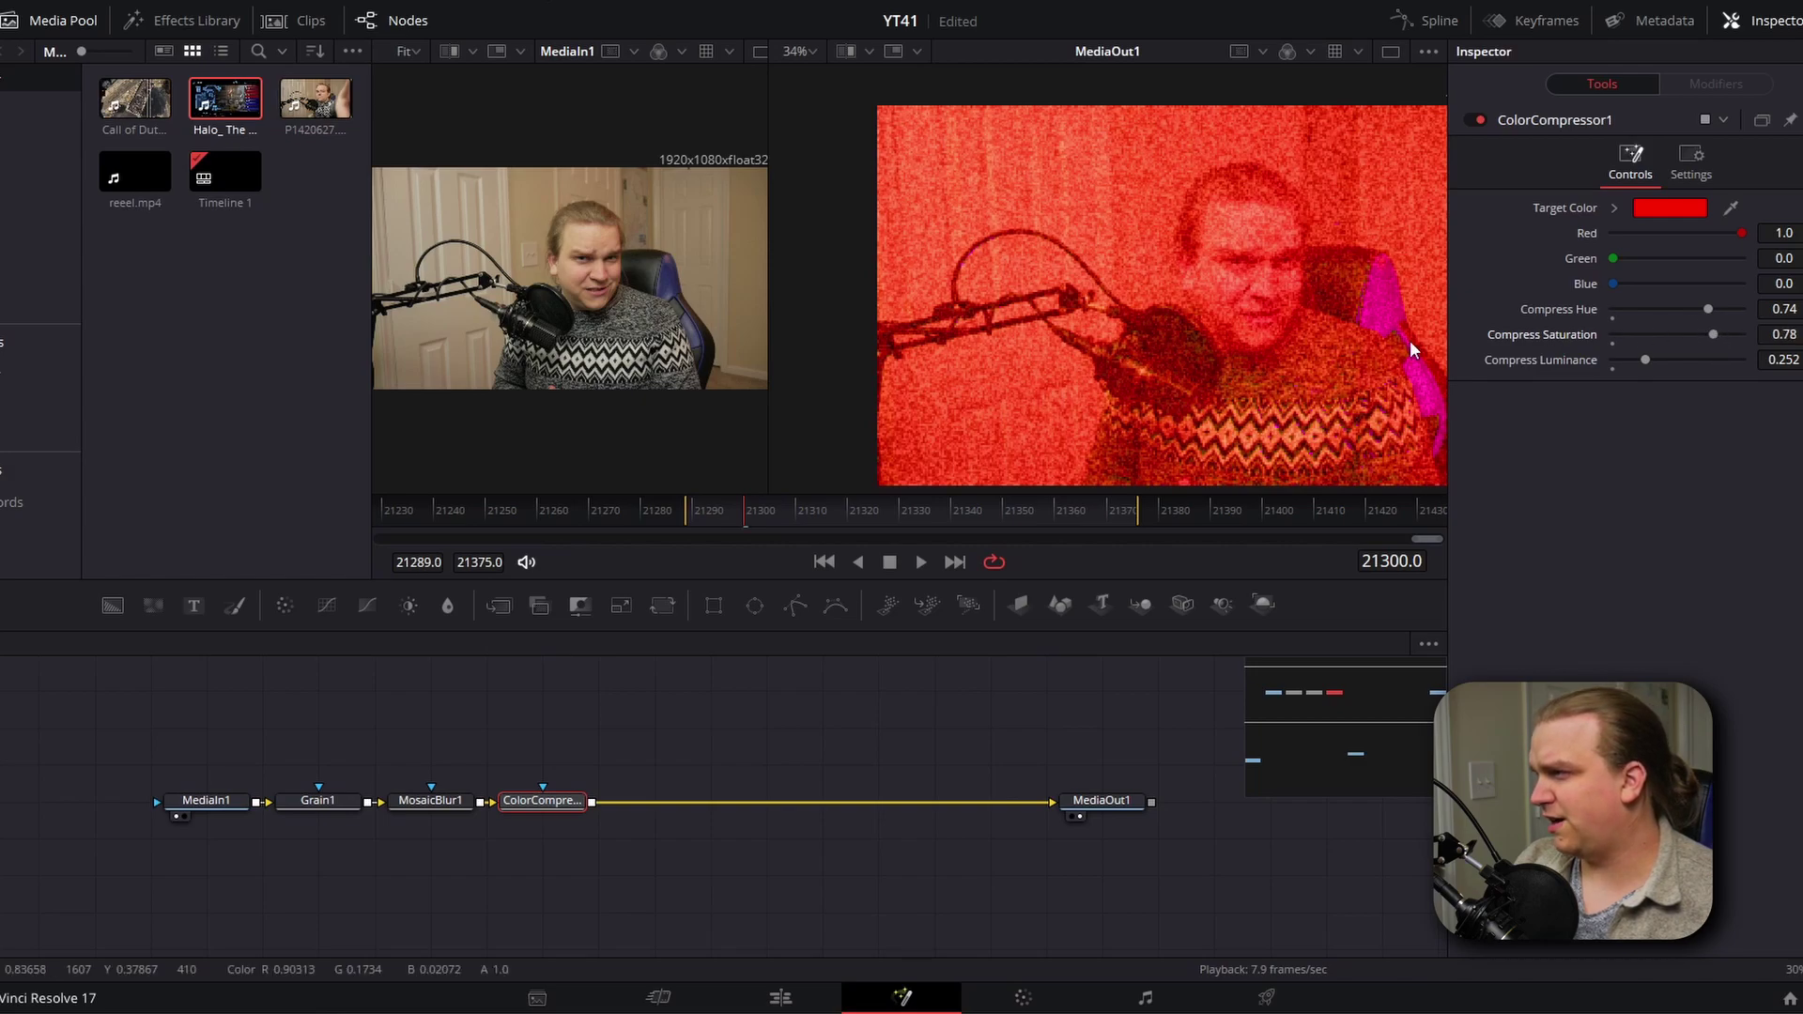
Add a Color Corrector after ColorCompressor1 to raise contrast, and lower the compressor's saturation
{"action": "key", "text": "shift+space"}
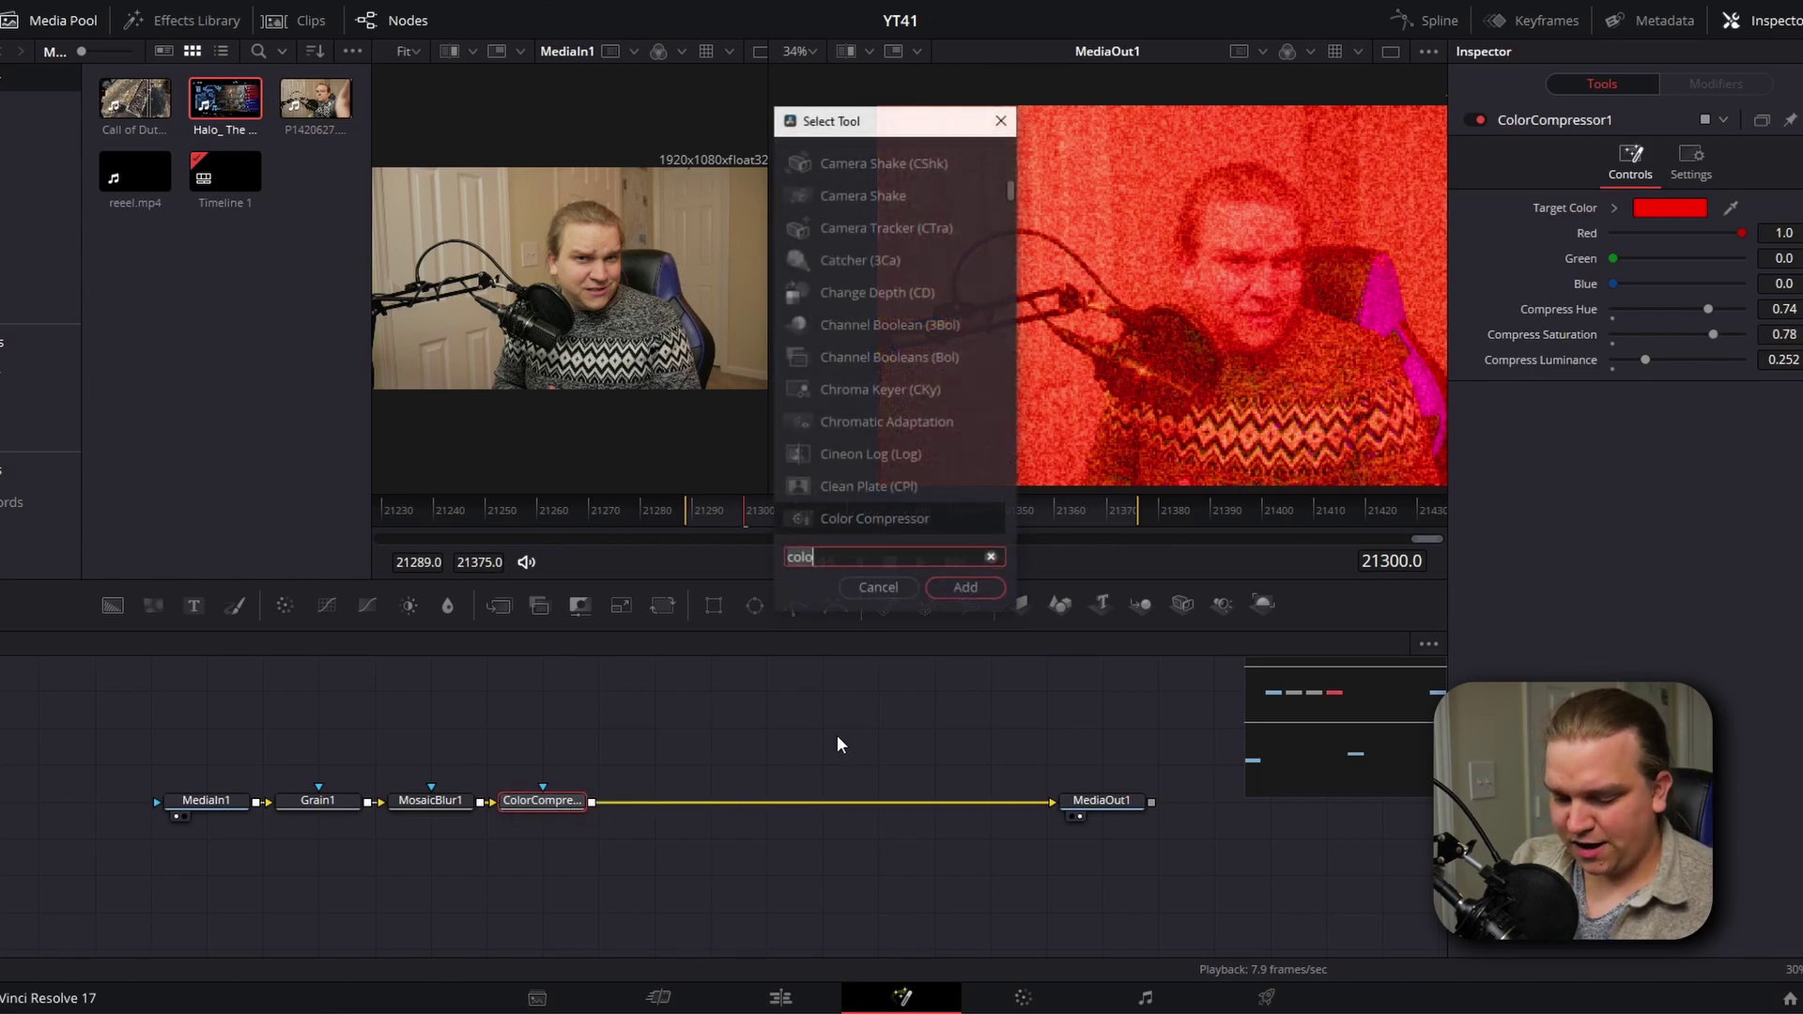
{"action": "type", "text": "color"}
{"action": "key", "text": "Return"}
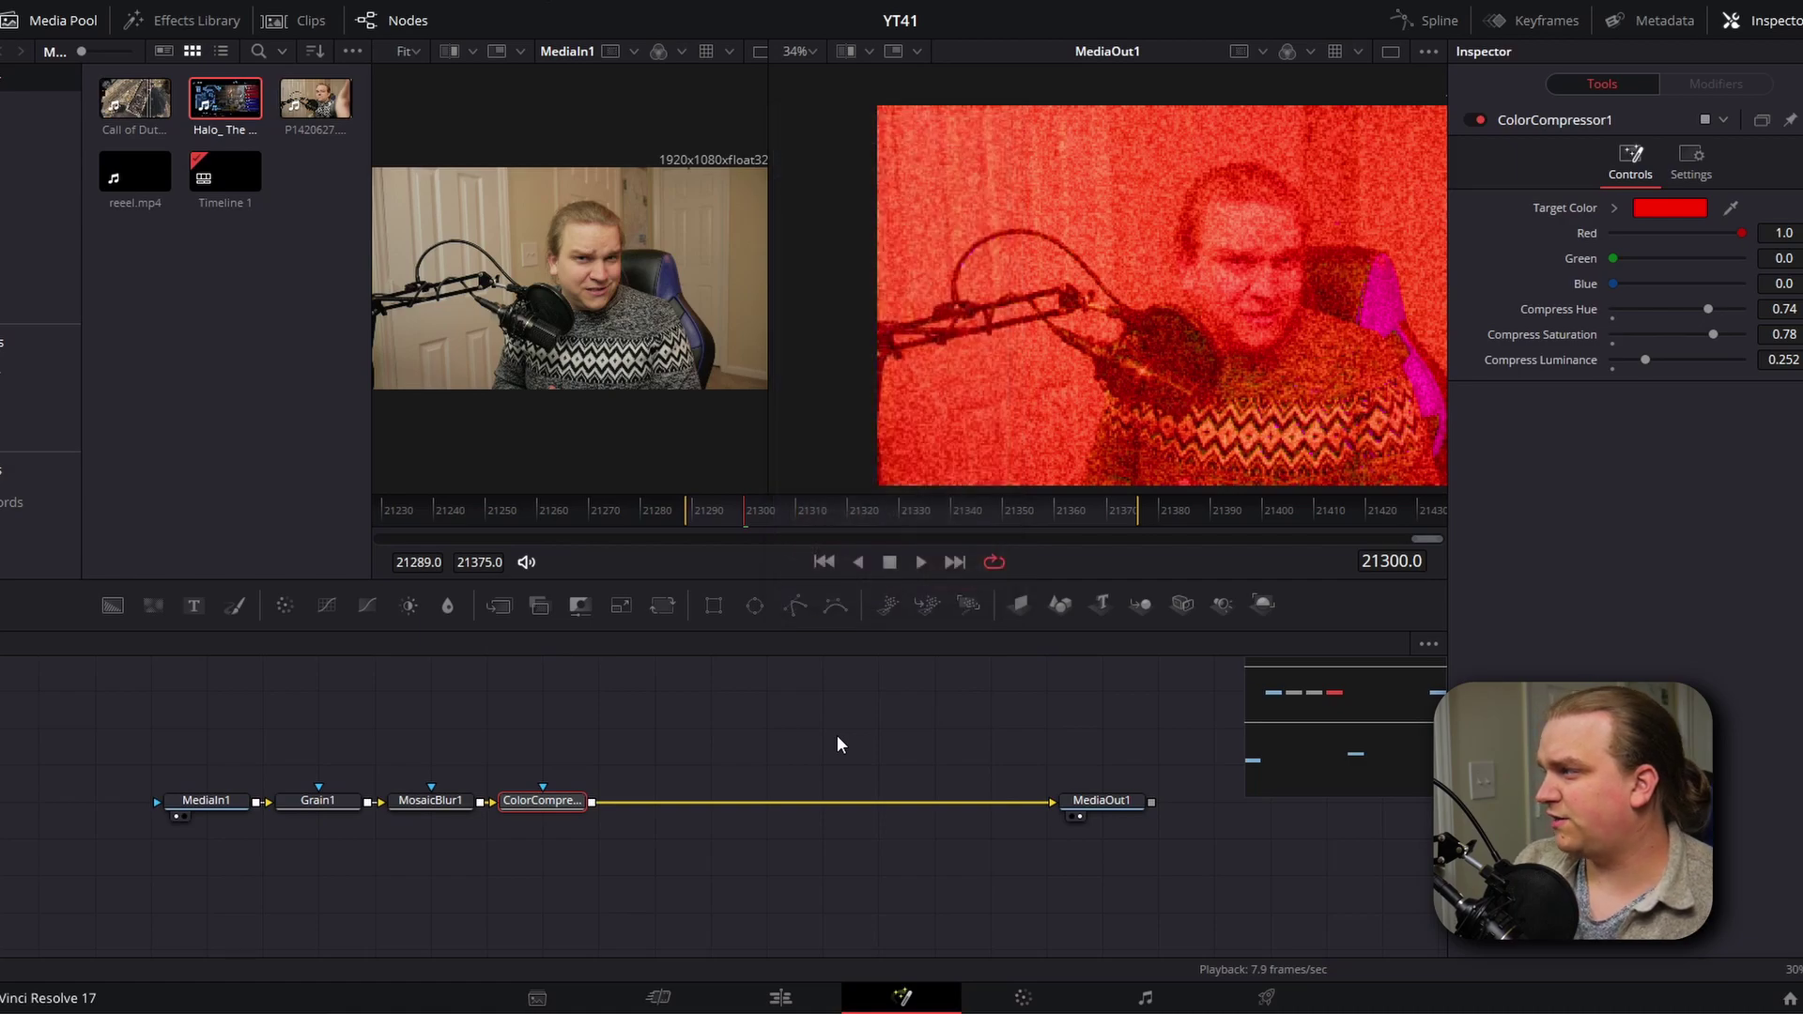
{"action": "left_click_drag", "start_coordinate": [1684, 631], "coordinate": [1702, 629]}
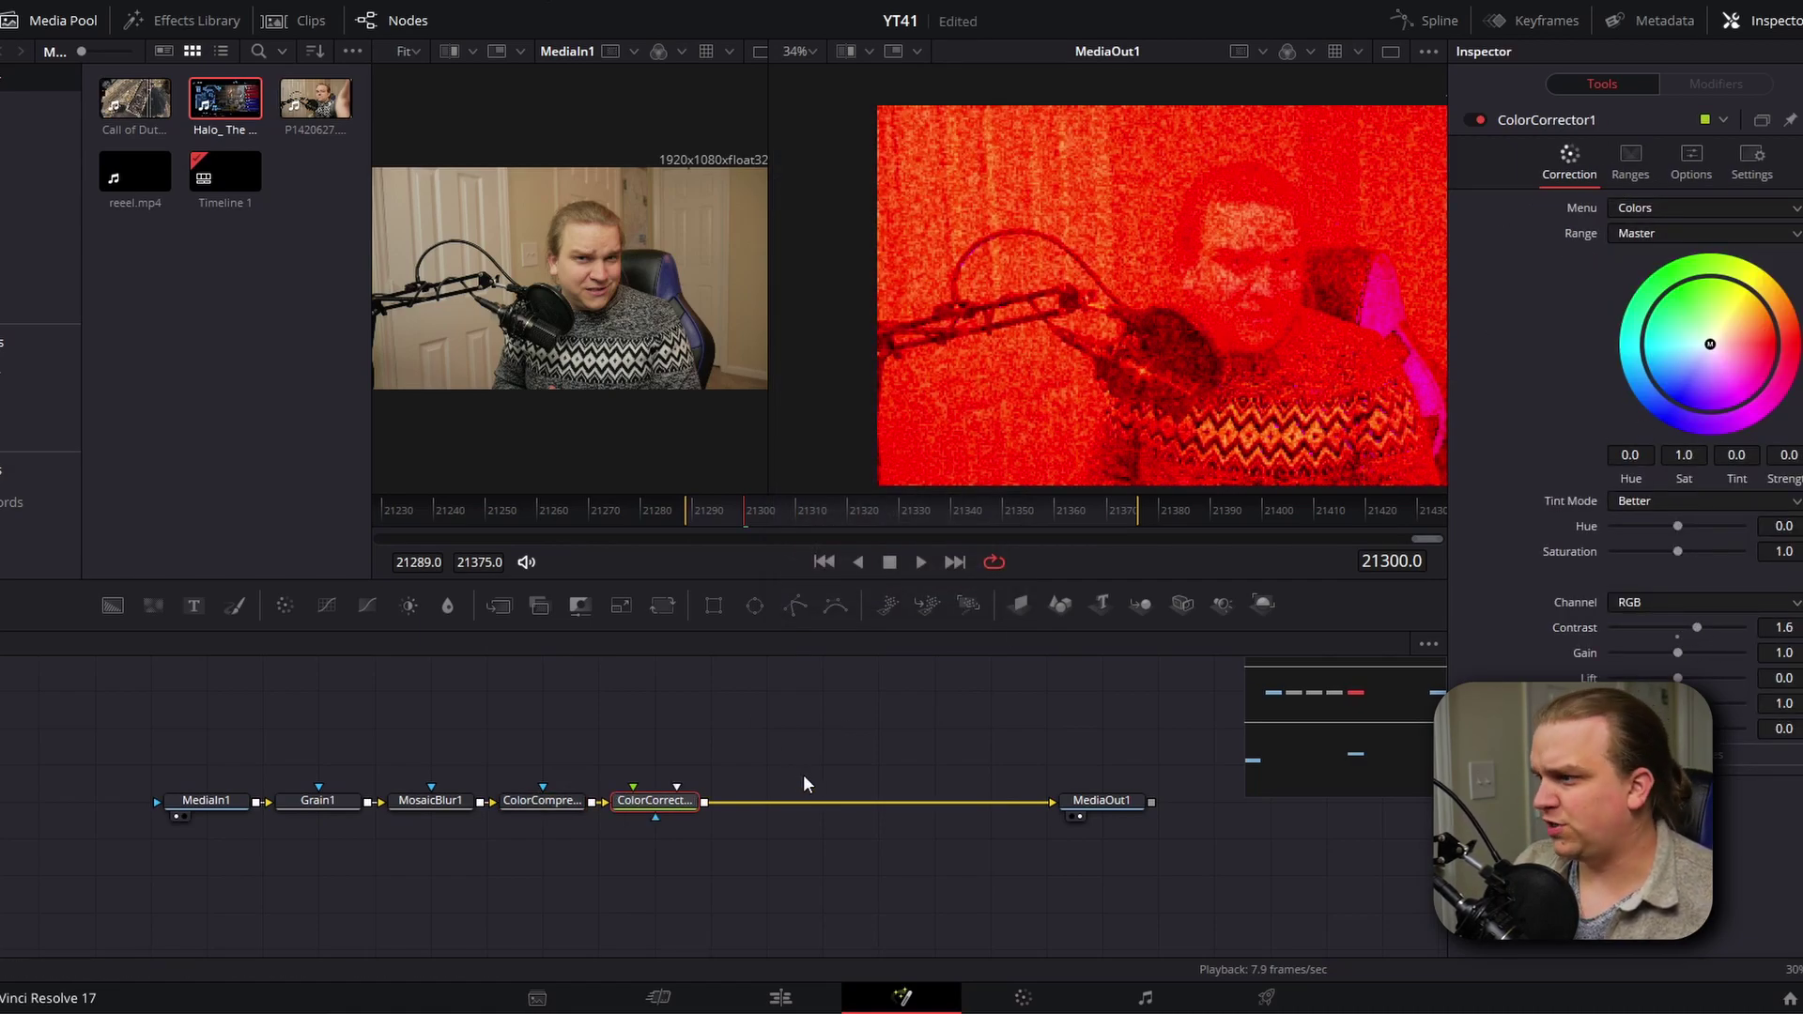
{"action": "left_click", "coordinate": [544, 807]}
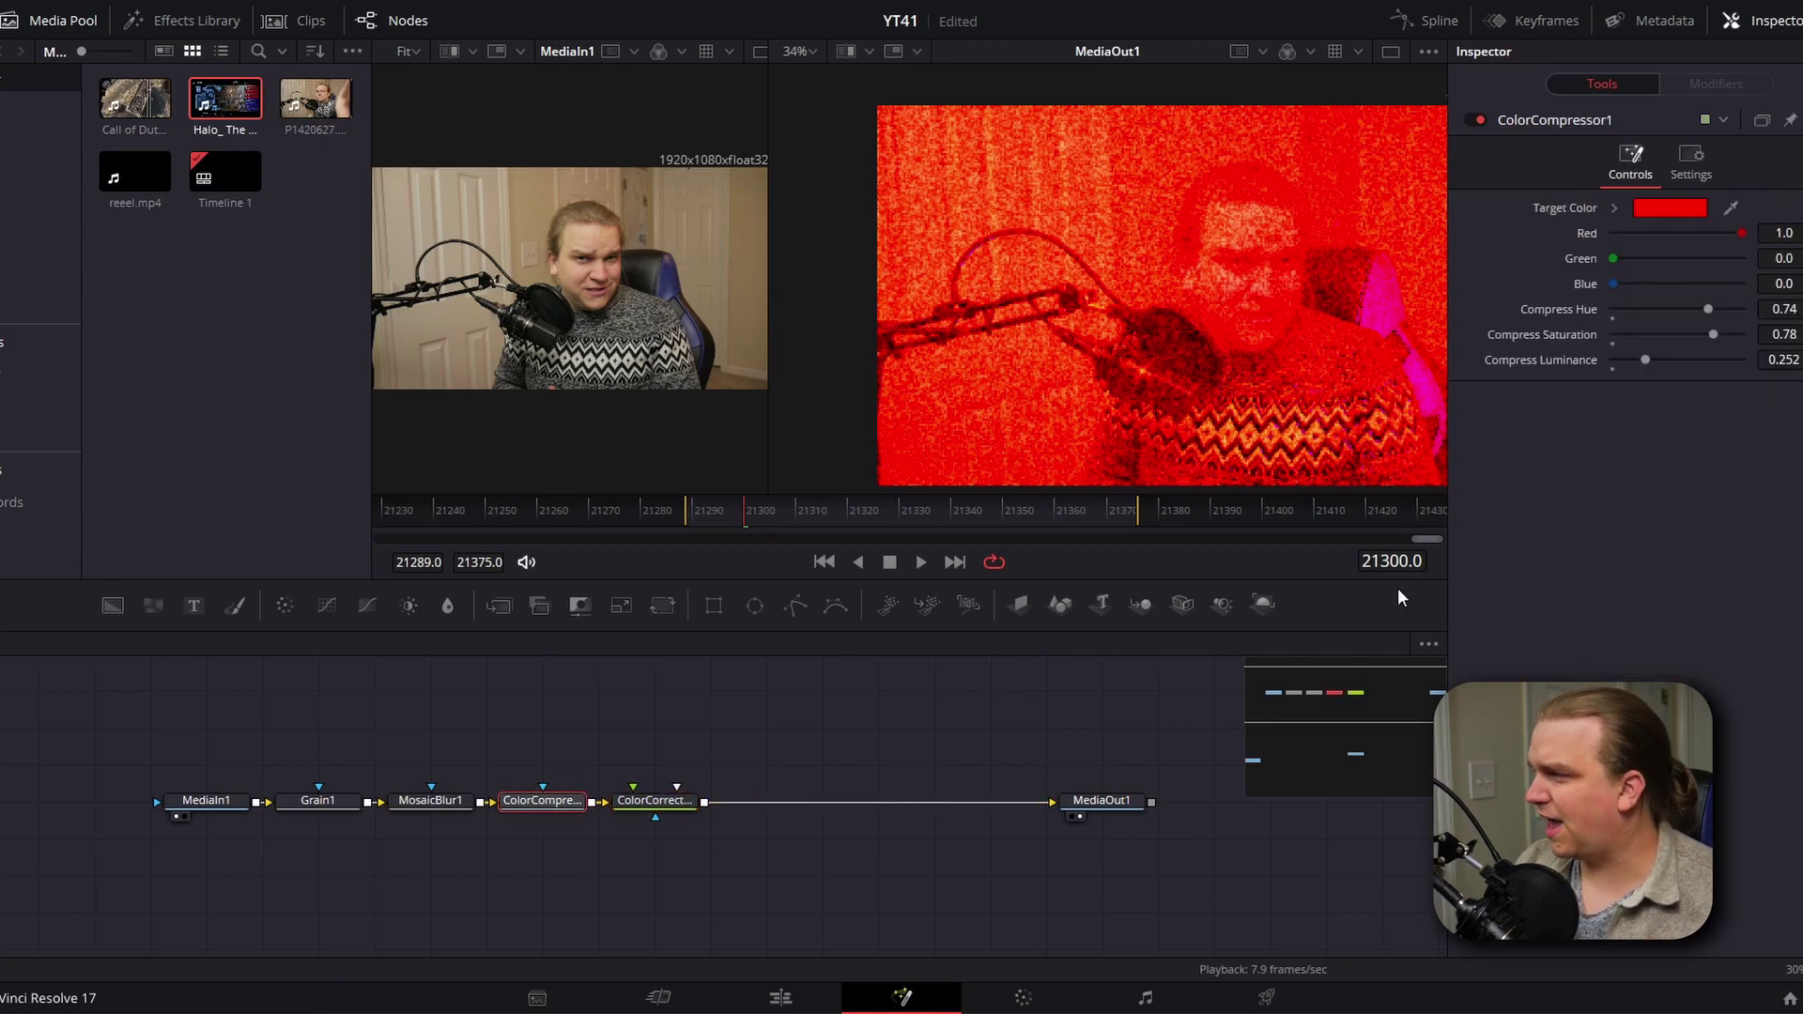
{"action": "left_click_drag", "start_coordinate": [1716, 346], "coordinate": [1664, 345]}
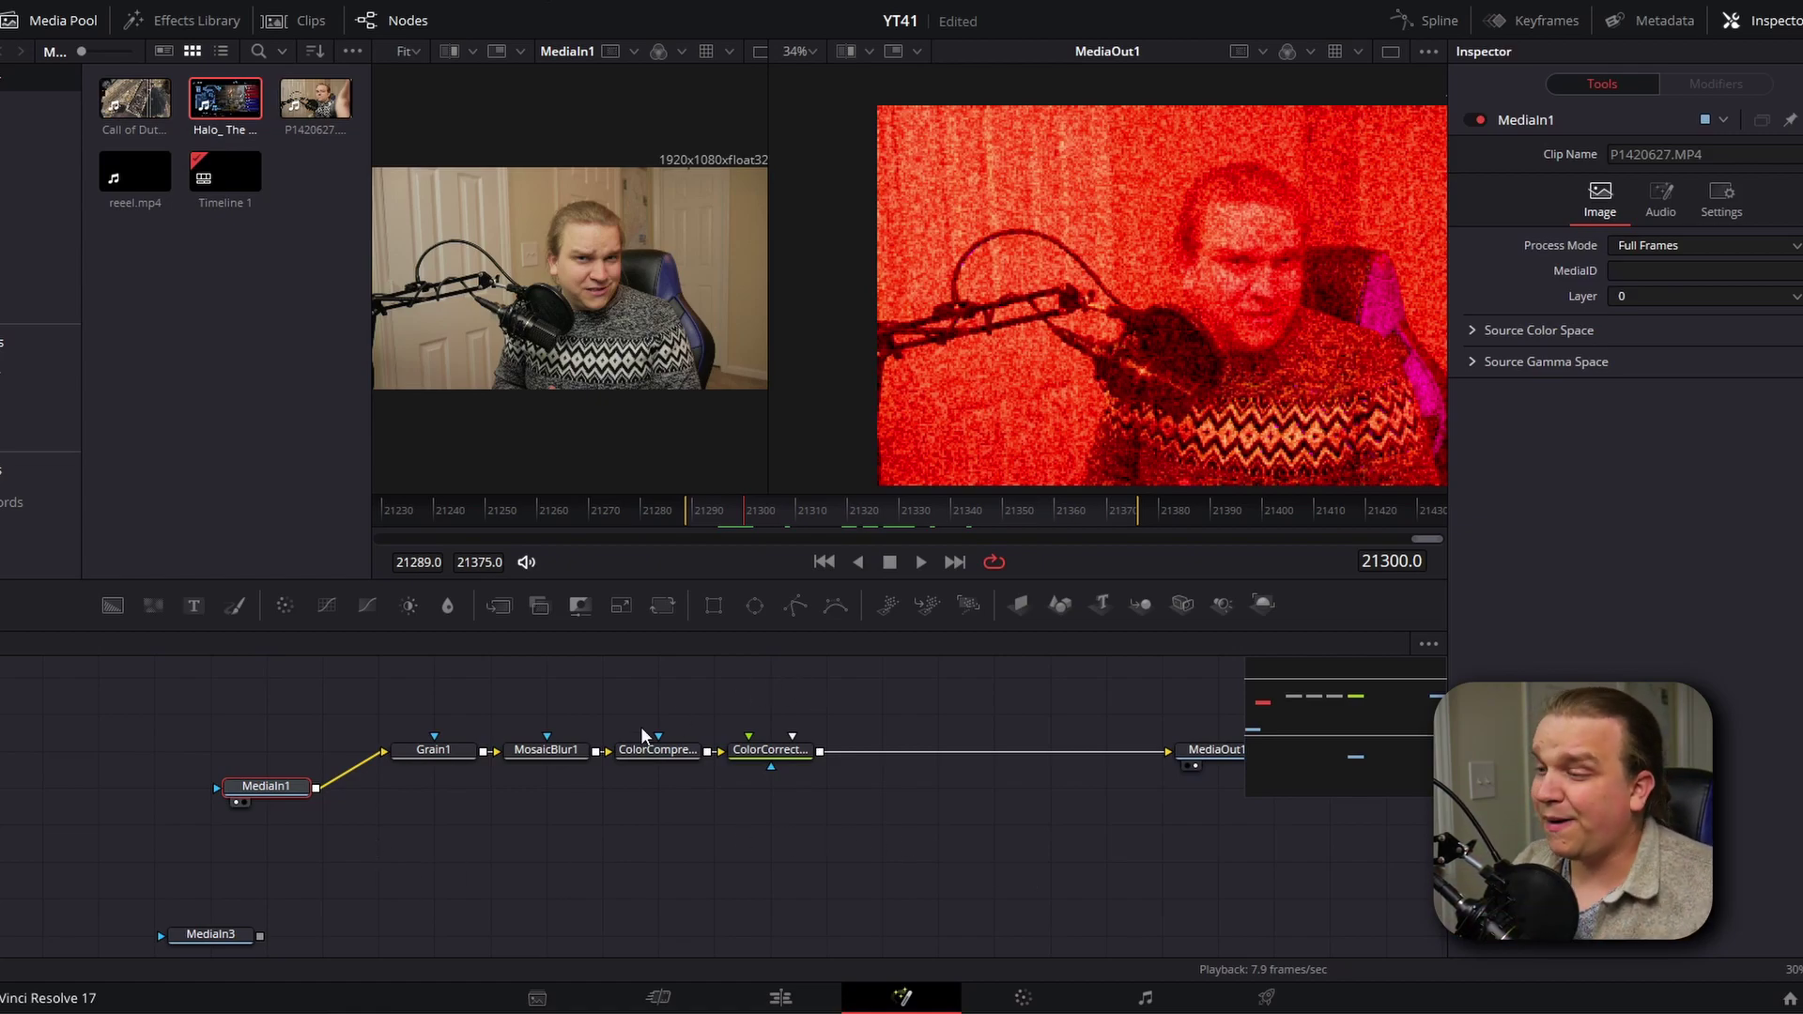
Move MediaIn1 aside and connect MediaIn3's output into Grain1
{"action": "left_click", "coordinate": [264, 787]}
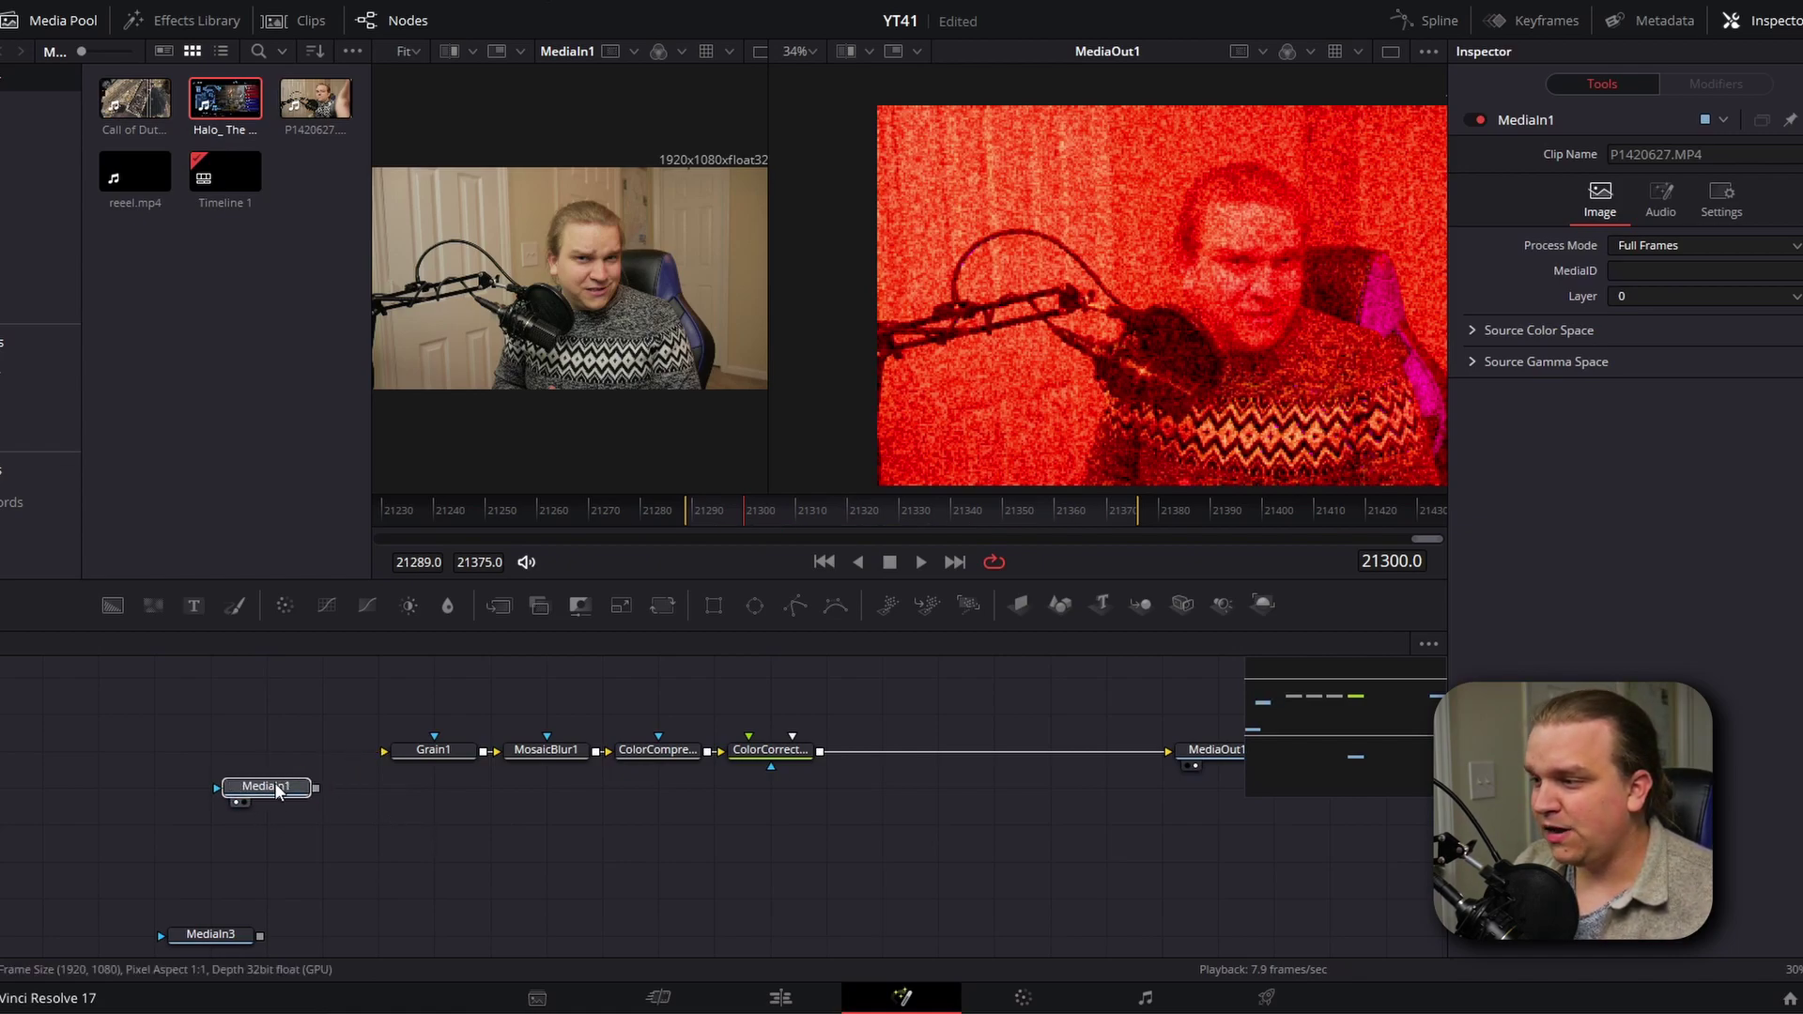
{"action": "left_click_drag", "start_coordinate": [277, 792], "coordinate": [131, 710]}
{"action": "left_click_drag", "start_coordinate": [205, 932], "coordinate": [235, 821]}
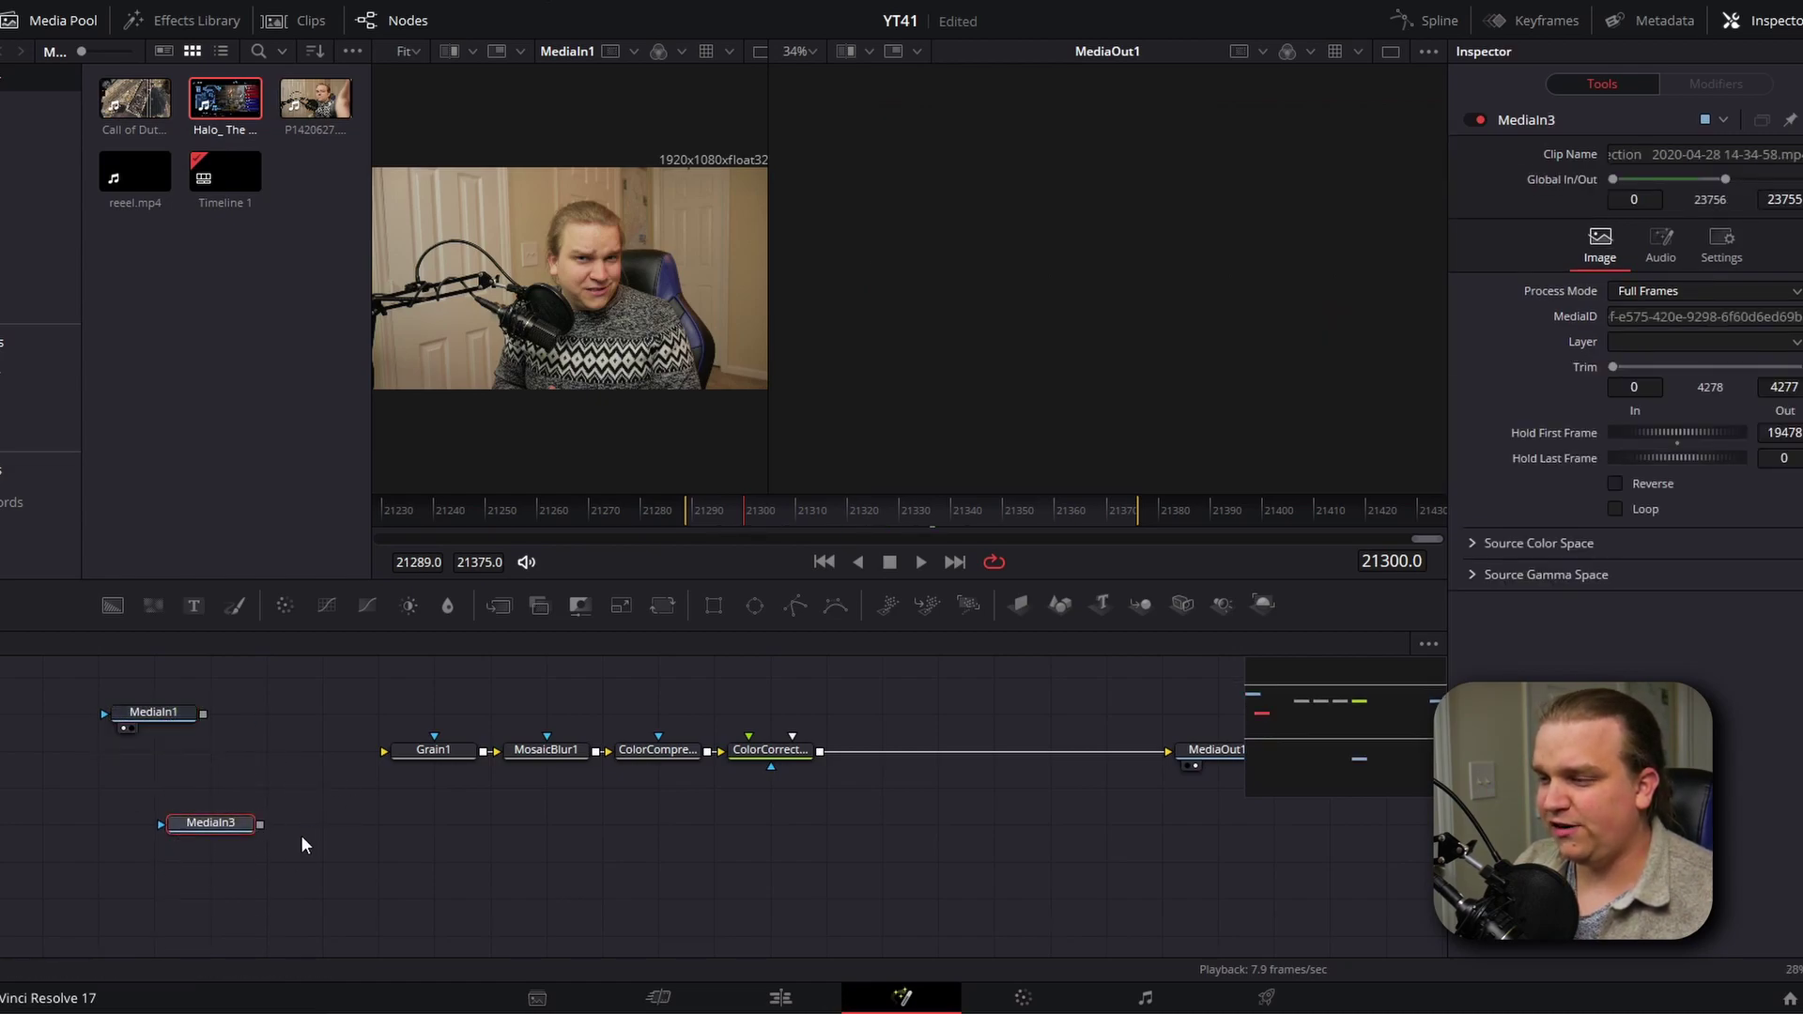
{"action": "scroll", "coordinate": [282, 854], "scroll_direction": "up", "scroll_amount": 1}
{"action": "left_click_drag", "start_coordinate": [265, 867], "coordinate": [390, 798]}
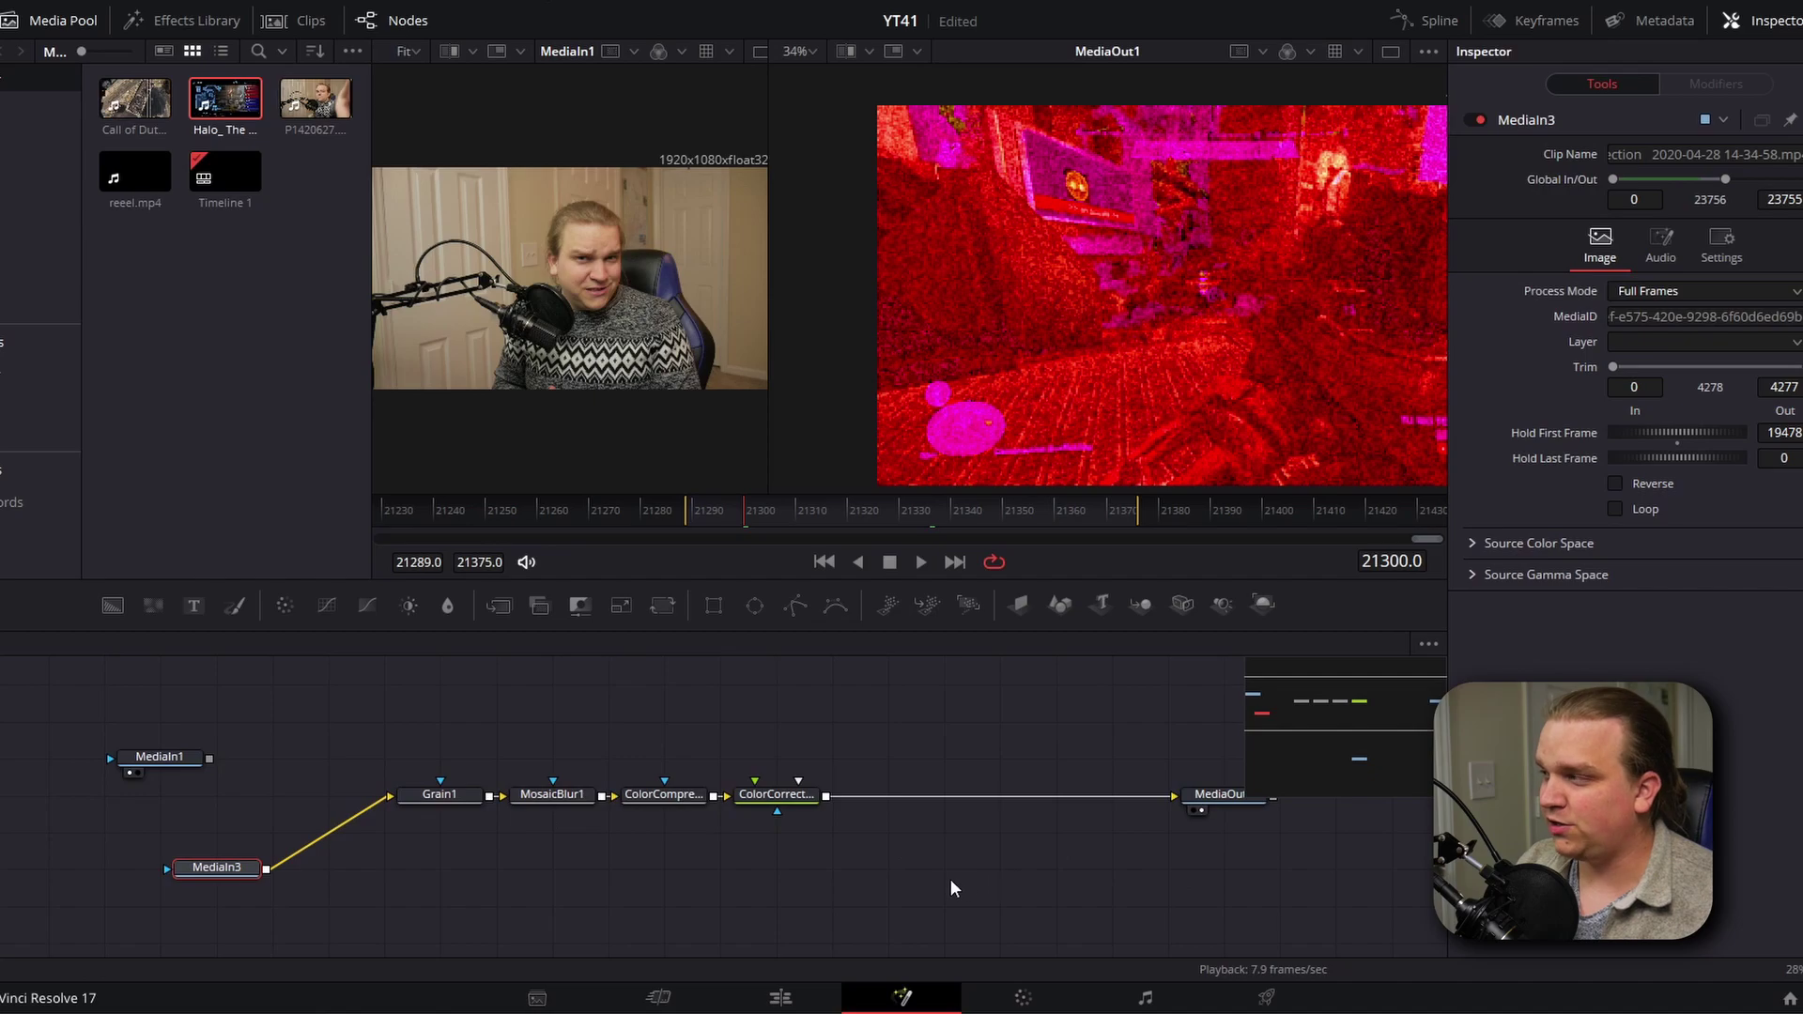
Shift ColorCompressor1's compressed colours toward purple
{"action": "mouse_move", "coordinate": [753, 509]}
{"action": "left_mouse_down"}
{"action": "mouse_move", "coordinate": [977, 526]}
{"action": "mouse_move", "coordinate": [1074, 510]}
{"action": "mouse_move", "coordinate": [750, 531]}
{"action": "left_mouse_up"}
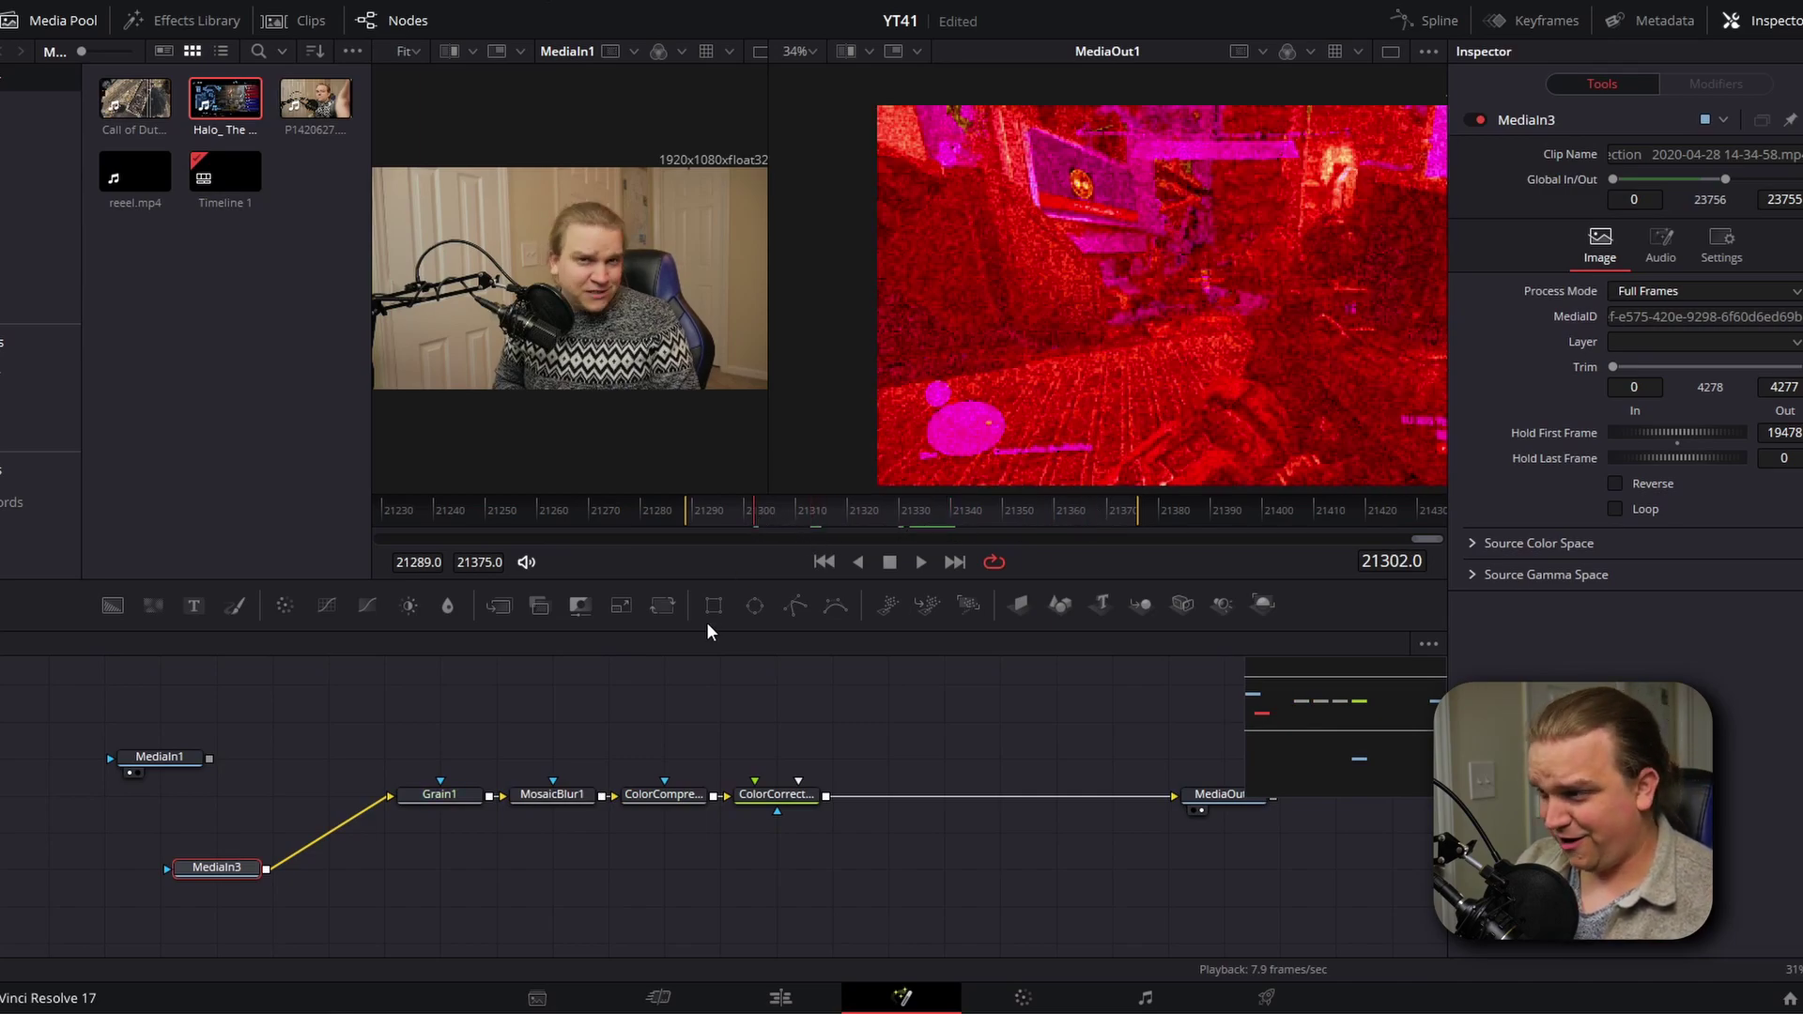
{"action": "left_click", "coordinate": [650, 799]}
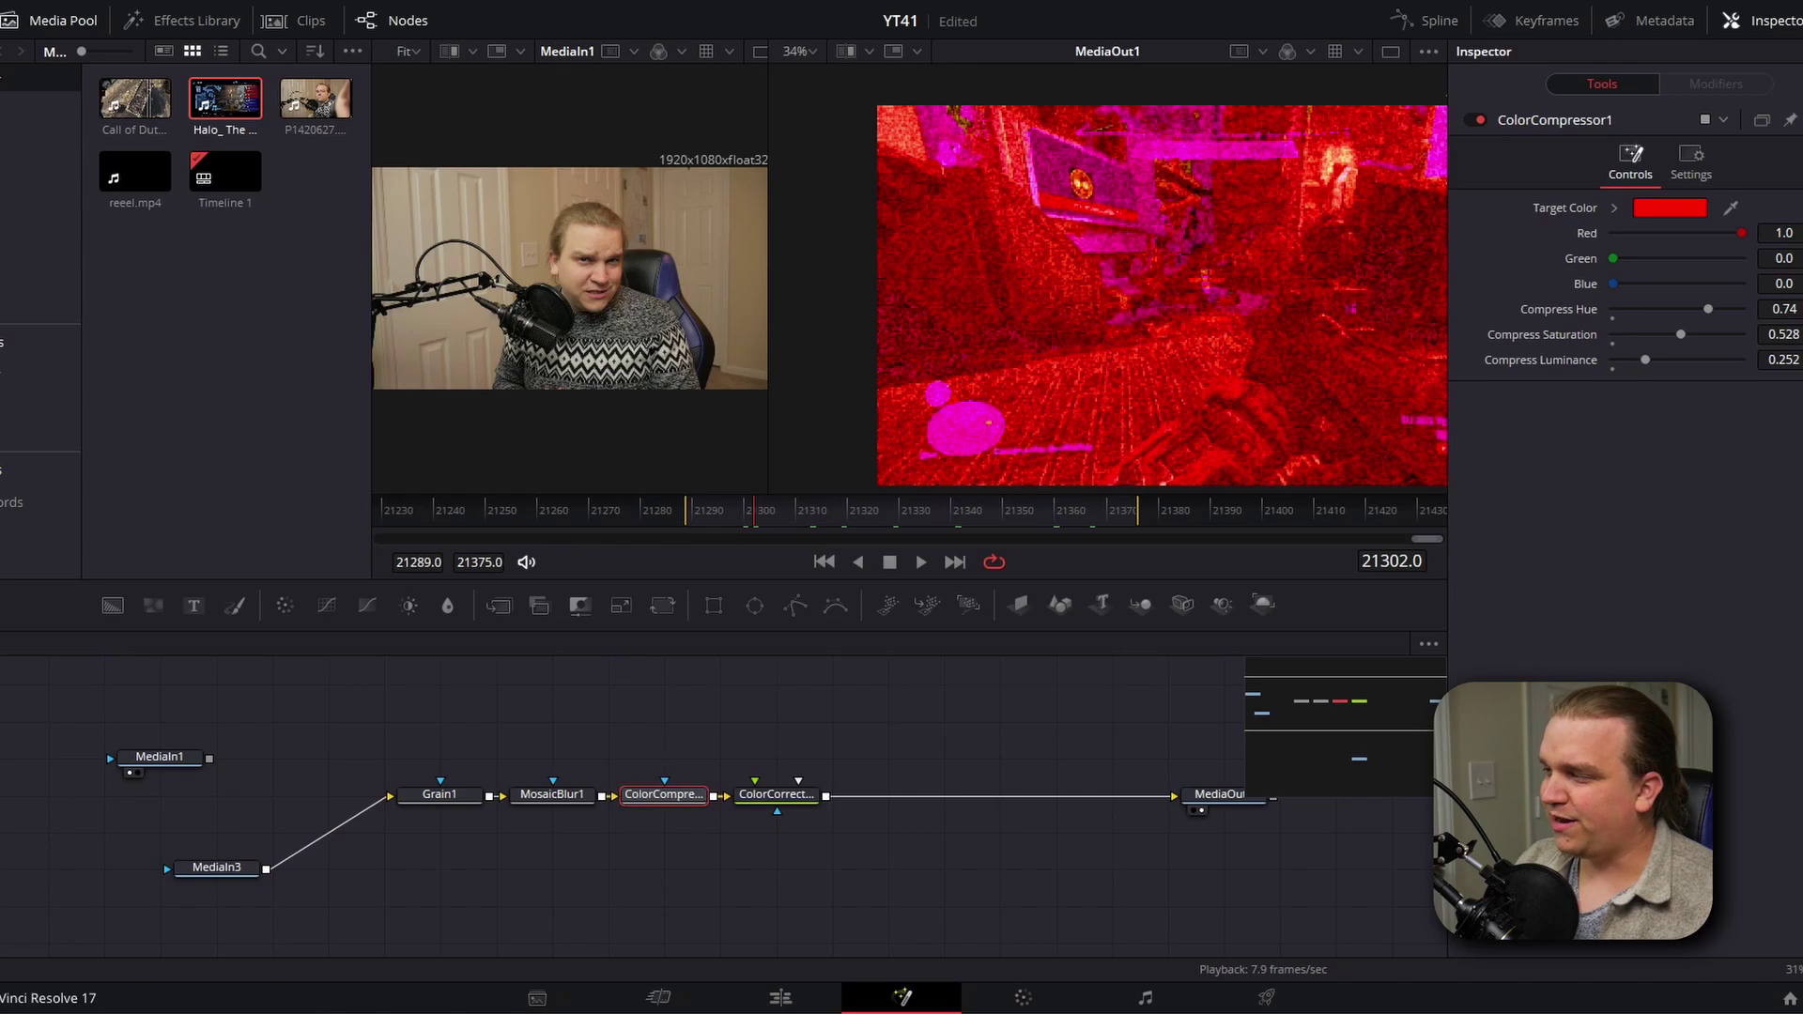
{"action": "mouse_move", "coordinate": [1709, 308]}
{"action": "left_mouse_down"}
{"action": "mouse_move", "coordinate": [1647, 308]}
{"action": "mouse_move", "coordinate": [1791, 316]}
{"action": "mouse_move", "coordinate": [1684, 311]}
{"action": "left_mouse_up"}
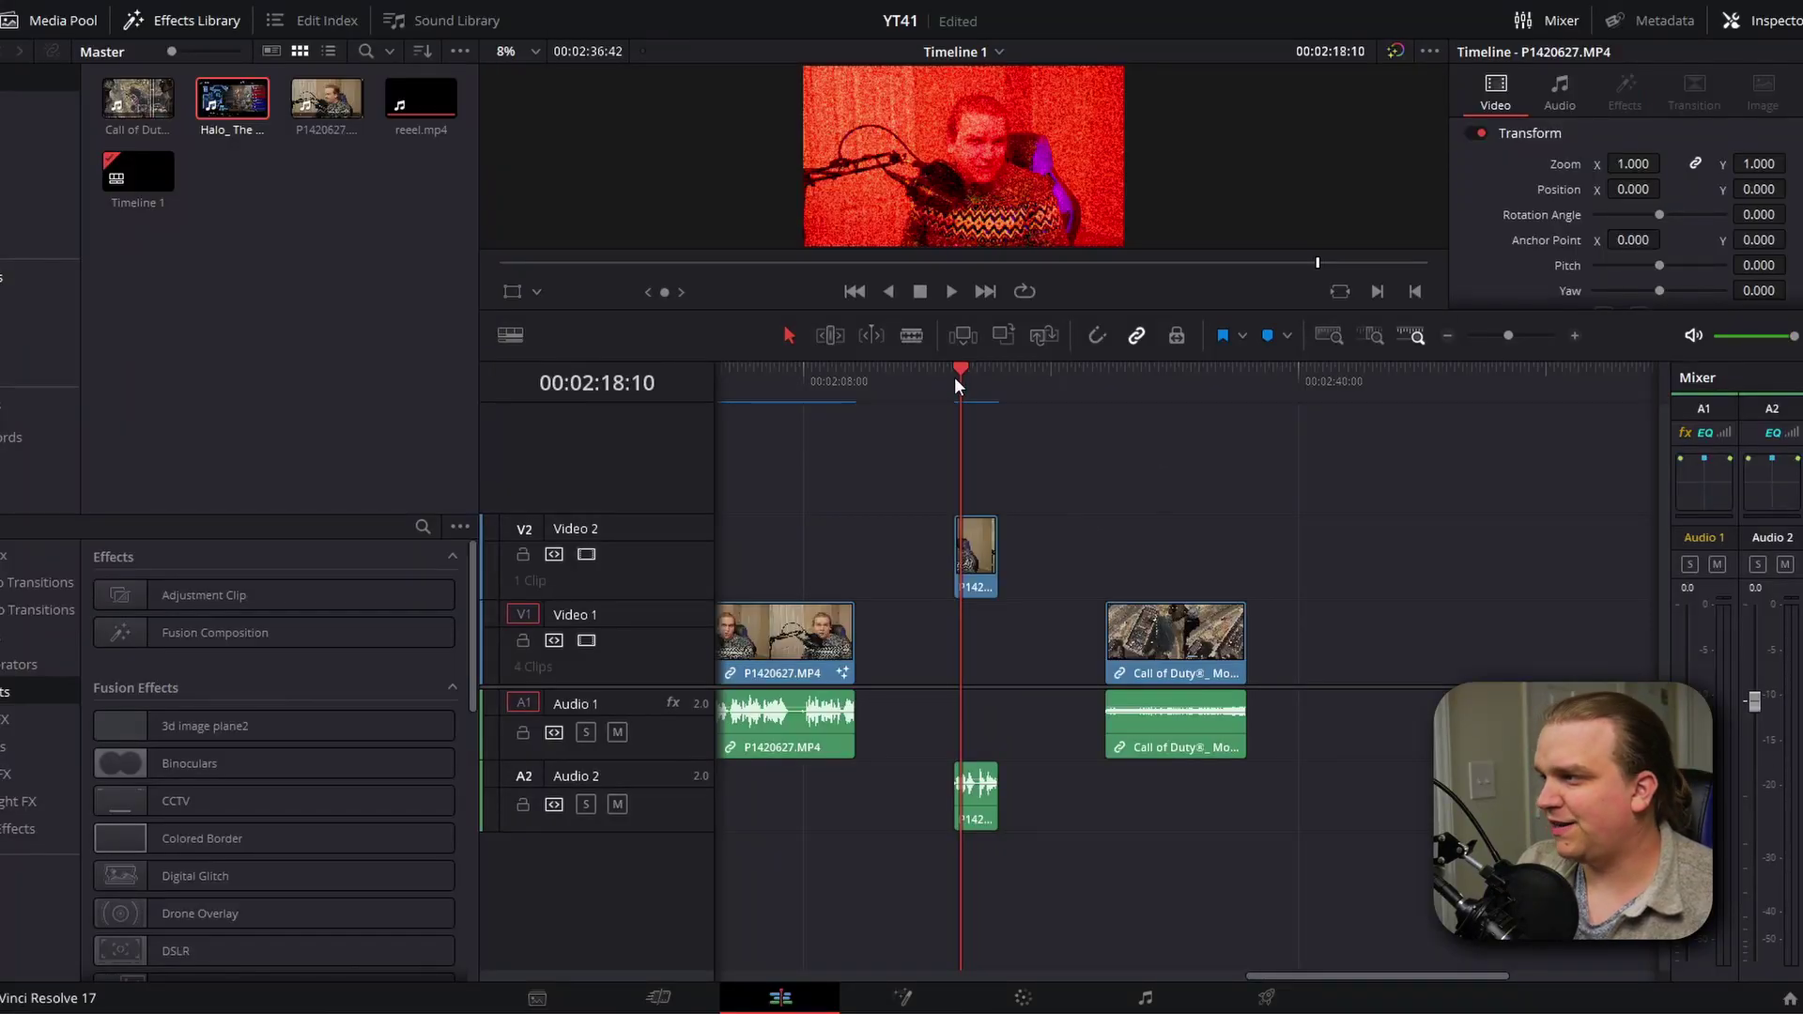
Preview the deep-fried clip, then go to the Fairlight page with the mixer showing
{"action": "left_click", "coordinate": [954, 379]}
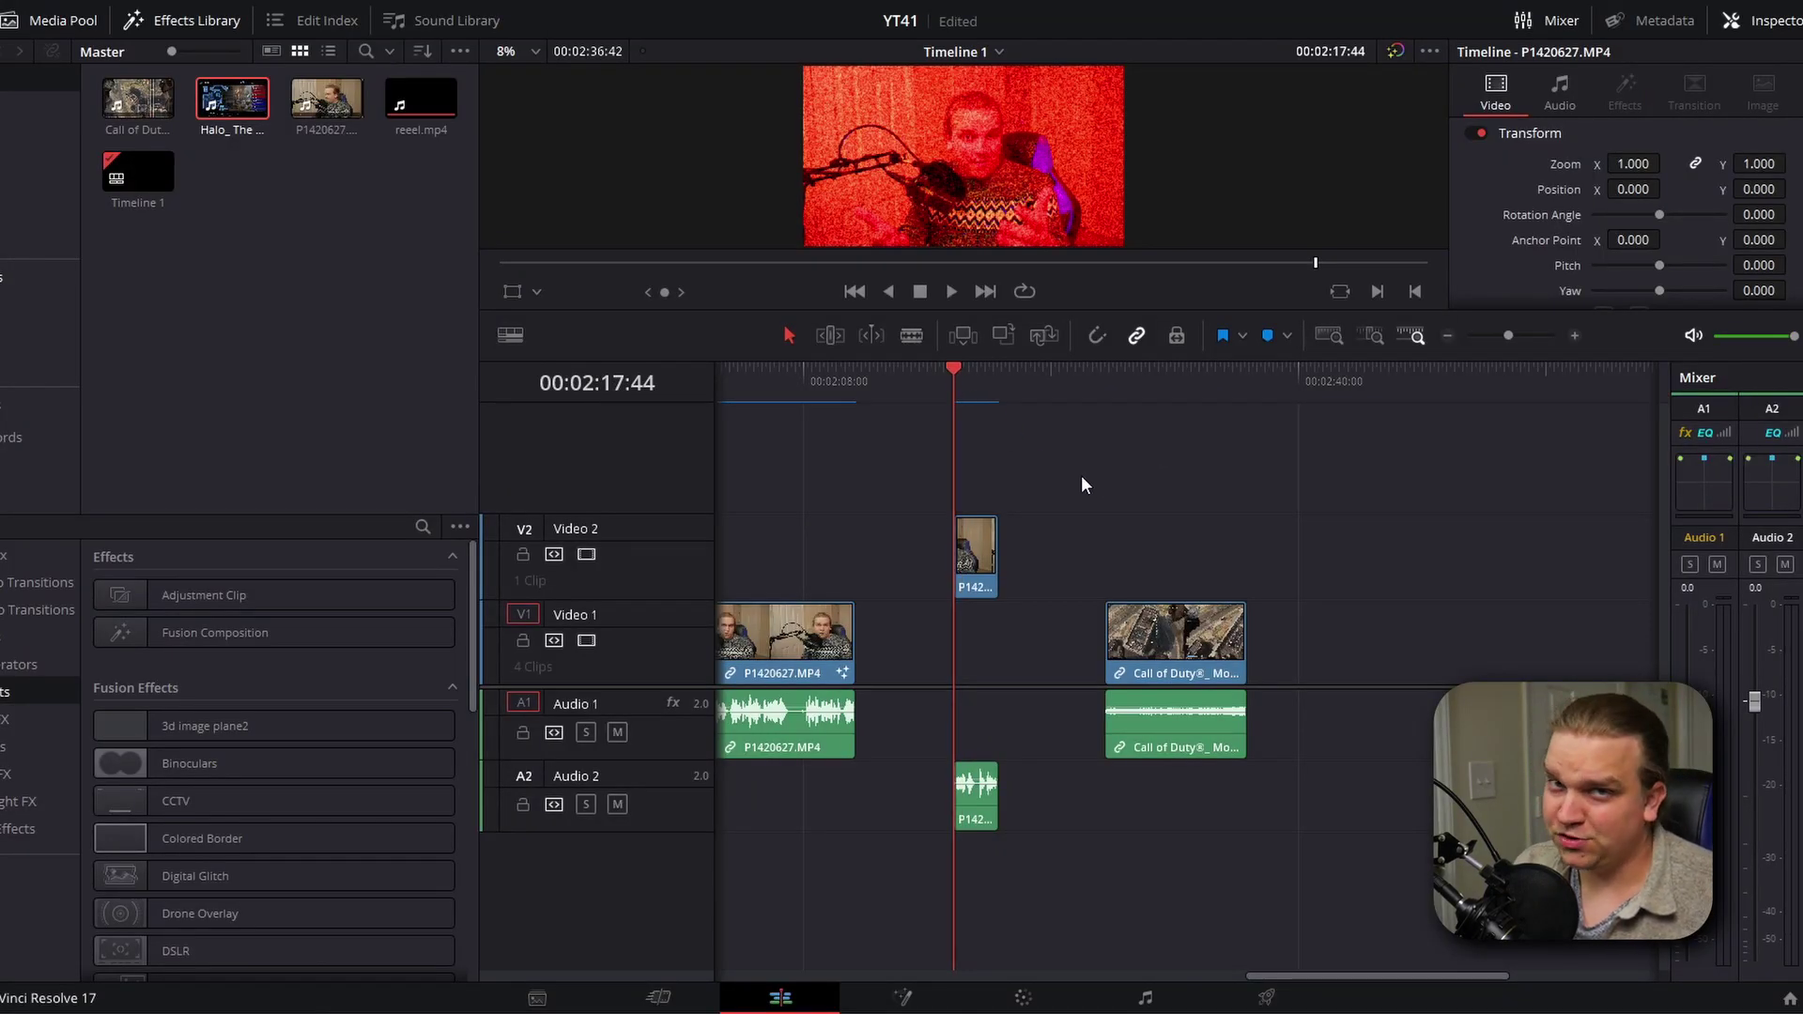
{"action": "key", "text": "space"}
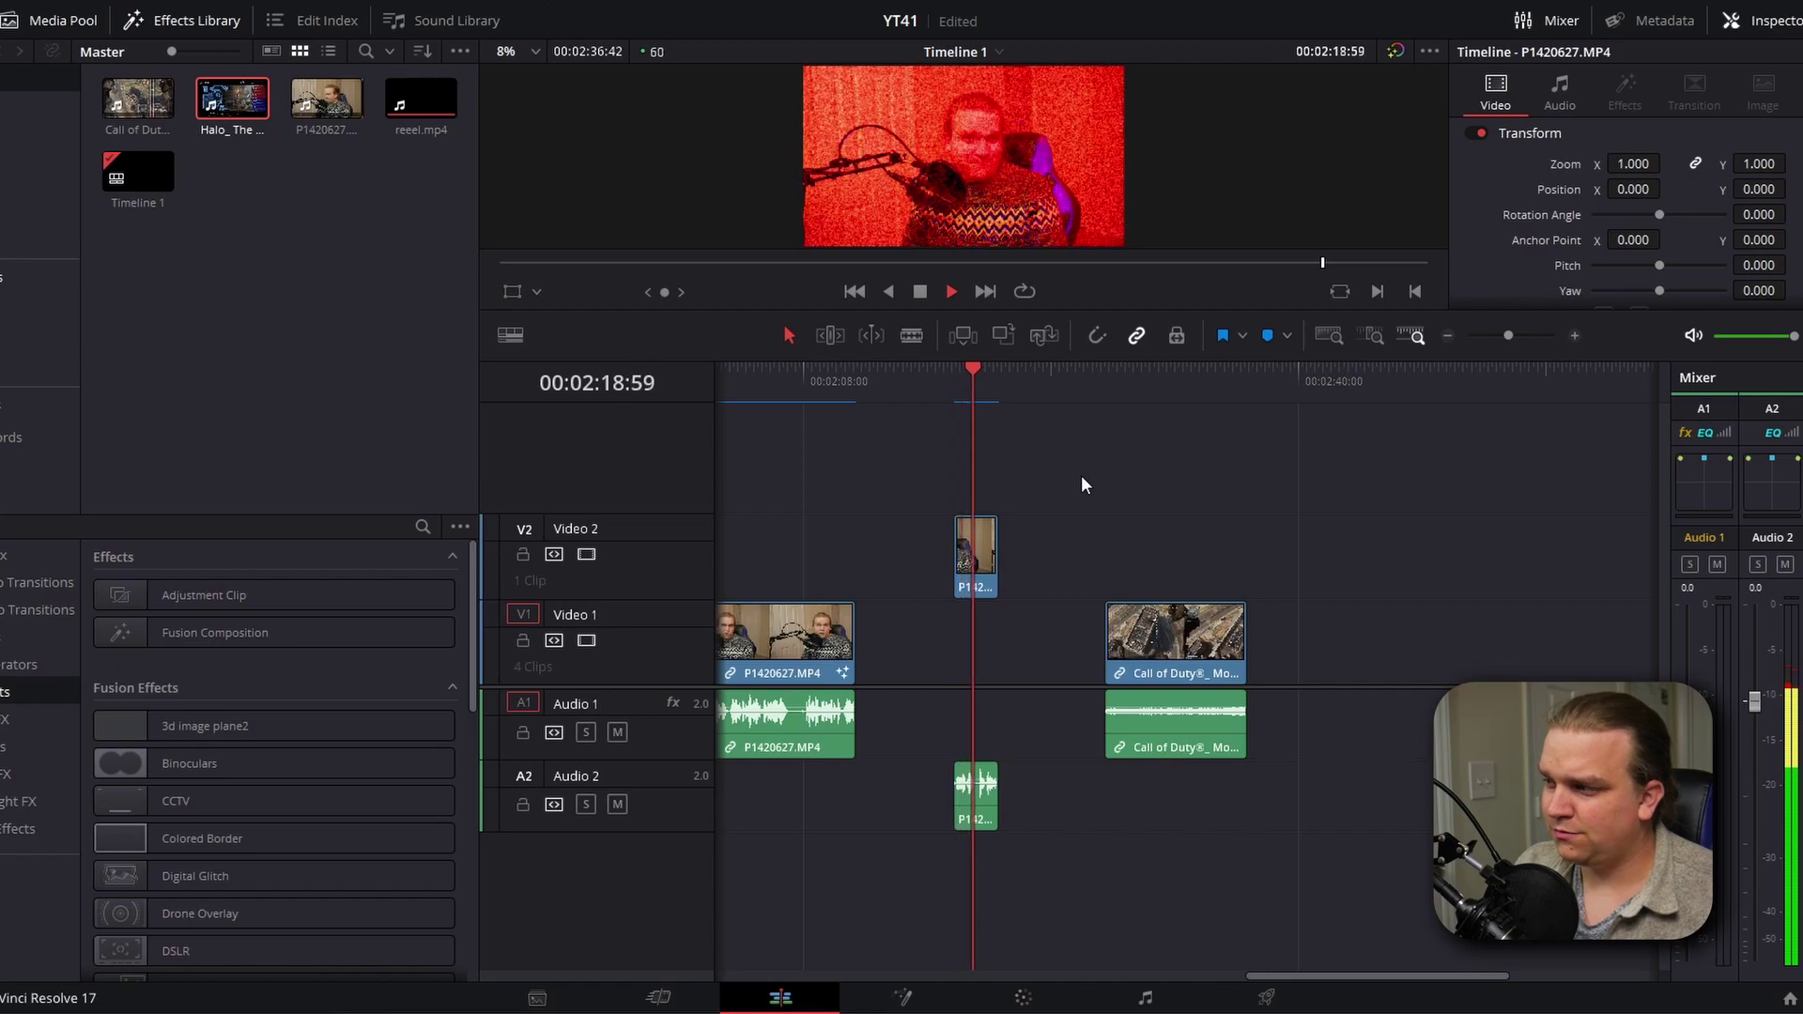
{"action": "left_click", "coordinate": [1152, 1003]}
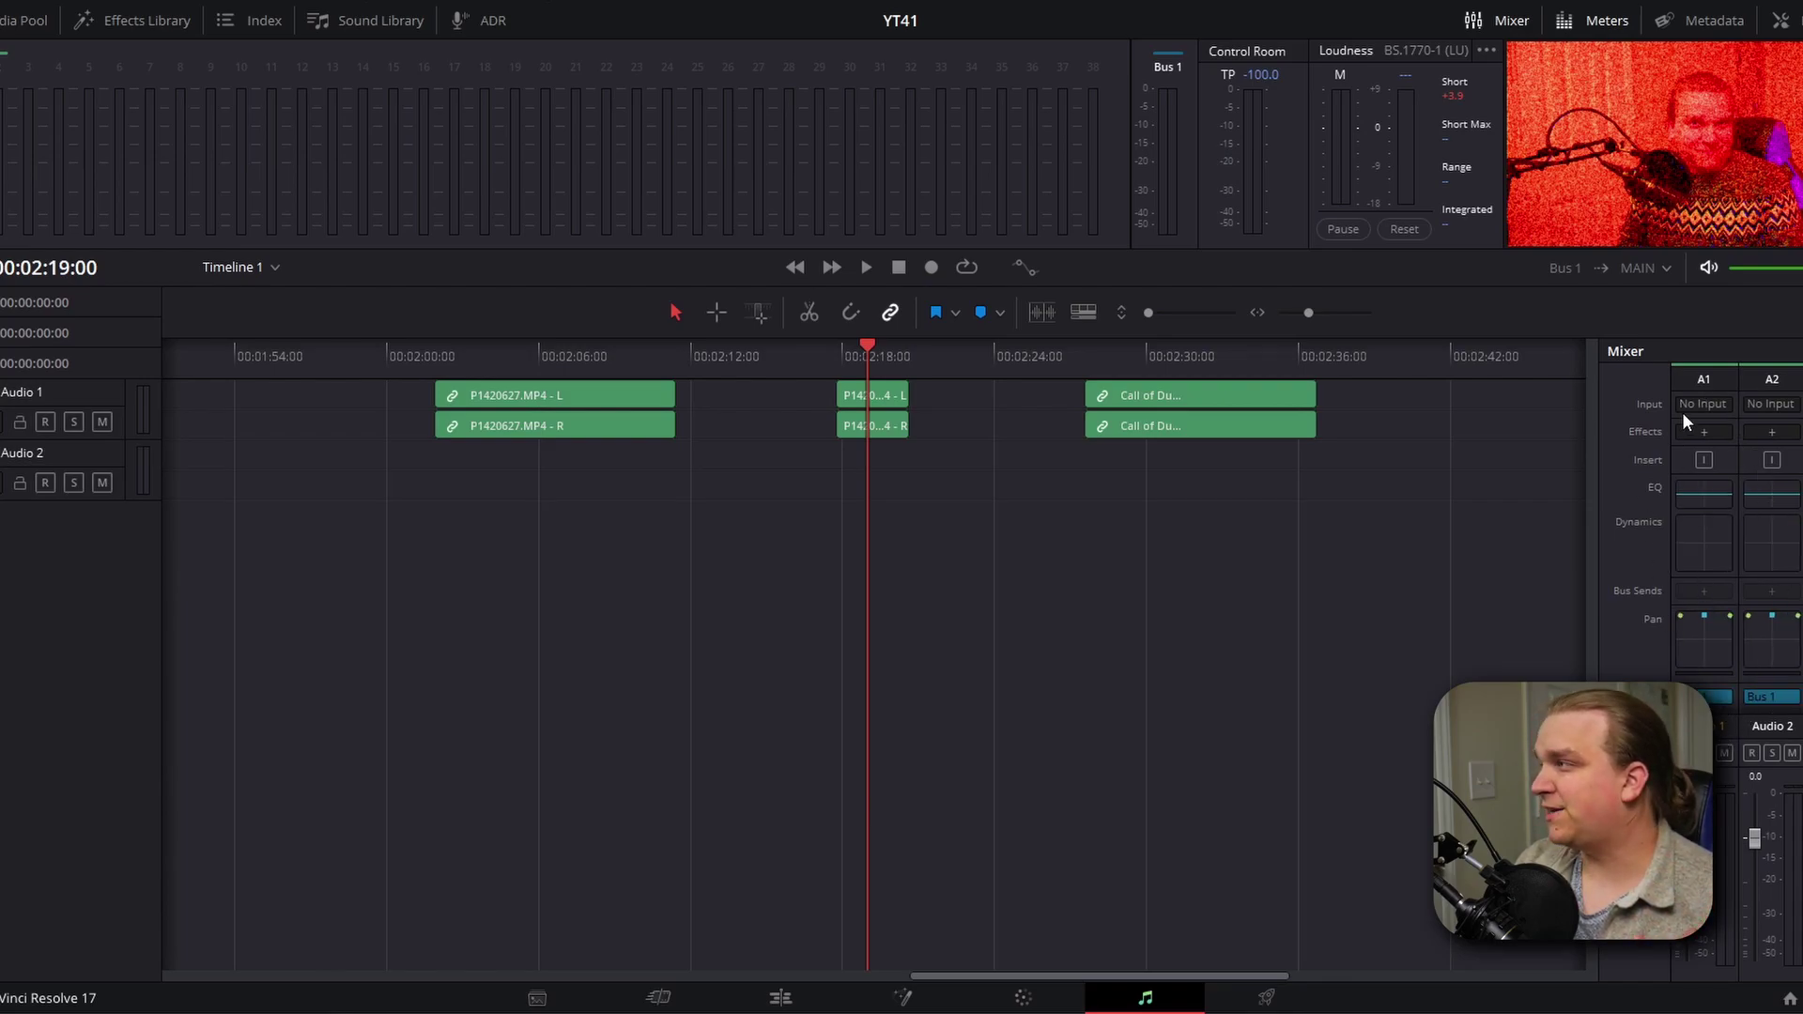
{"action": "left_click", "coordinate": [1501, 21]}
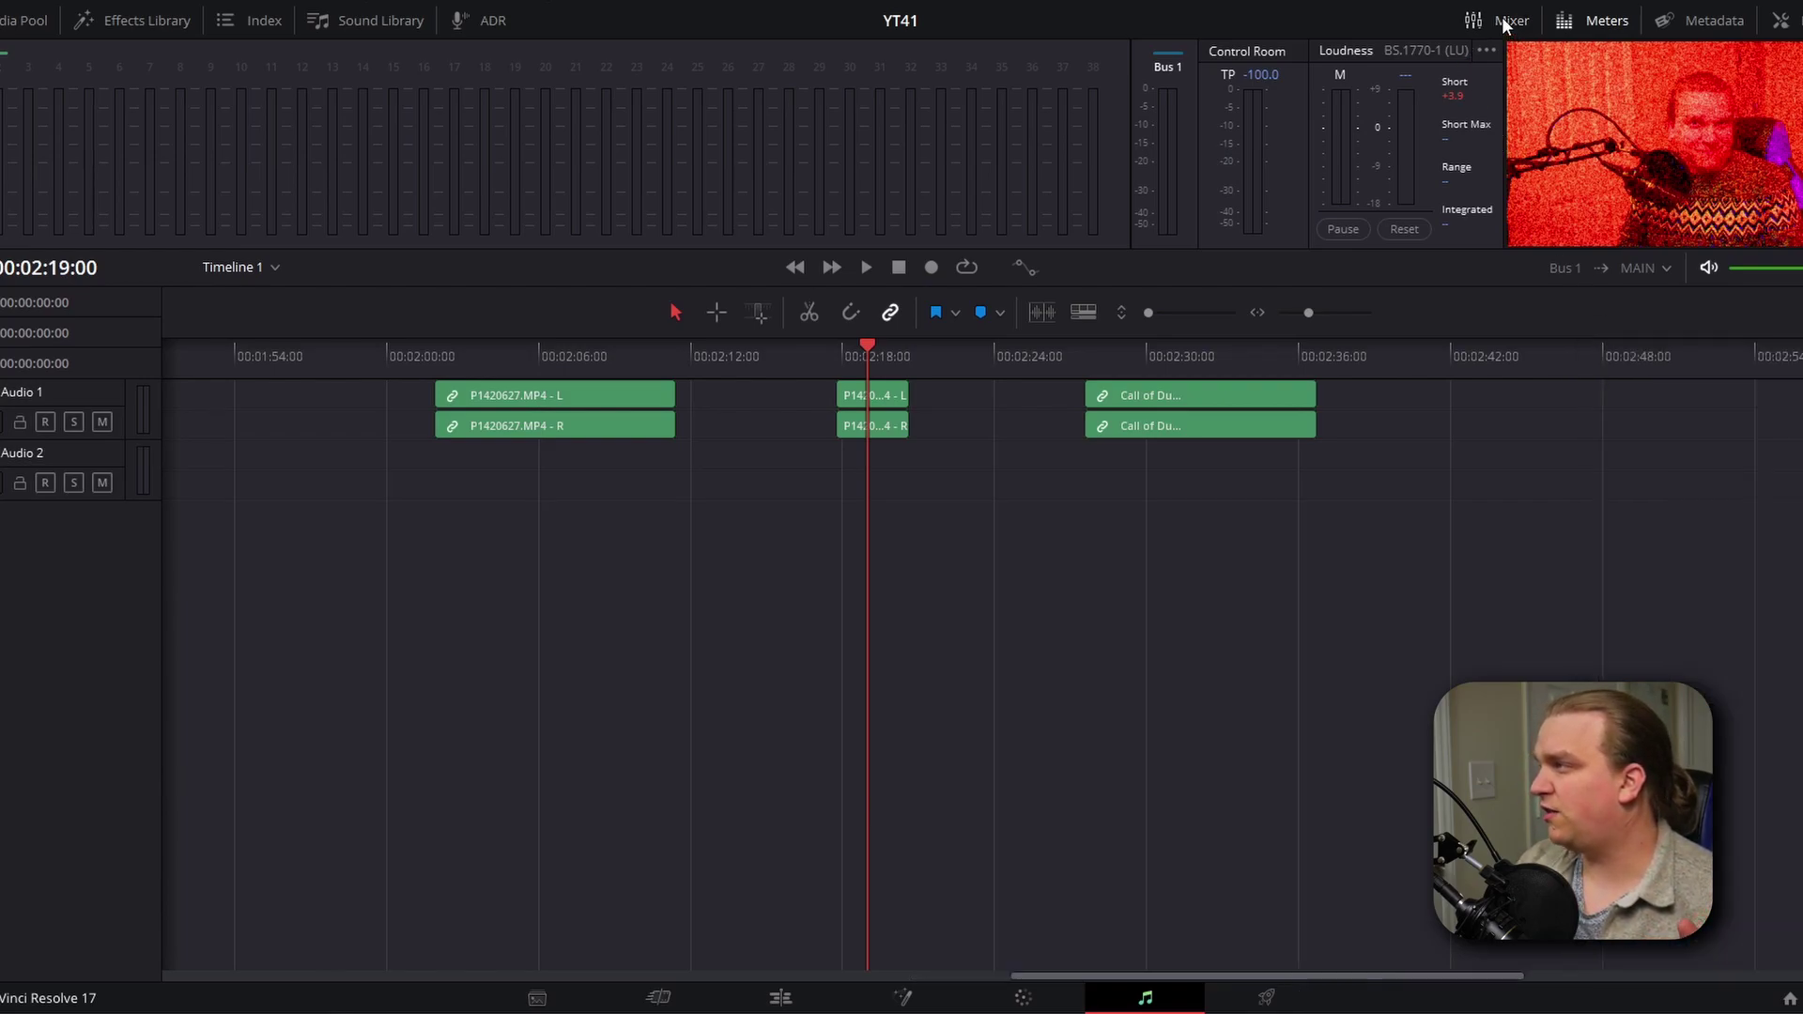
{"action": "left_click", "coordinate": [1498, 22]}
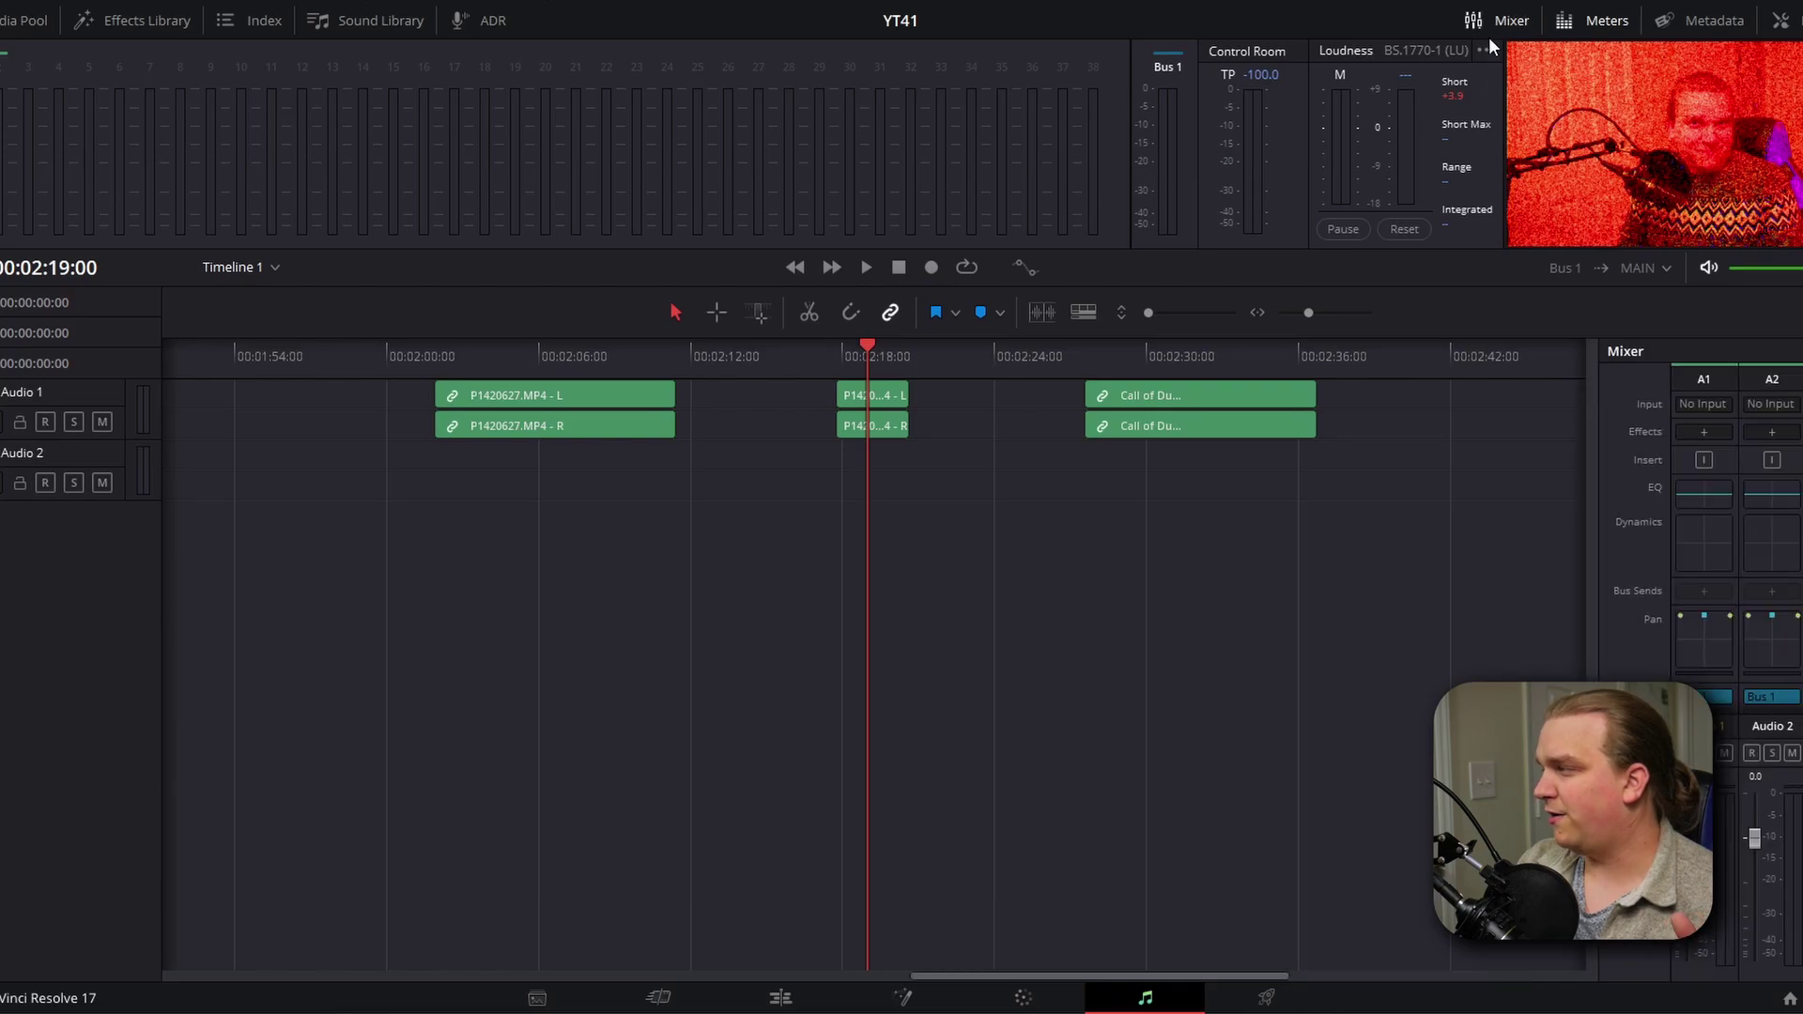
Add a Harmonic > Distortion effect to Audio 1 and load its Crunchy preset
{"action": "left_click", "coordinate": [1703, 433]}
{"action": "mouse_move", "coordinate": [1775, 517]}
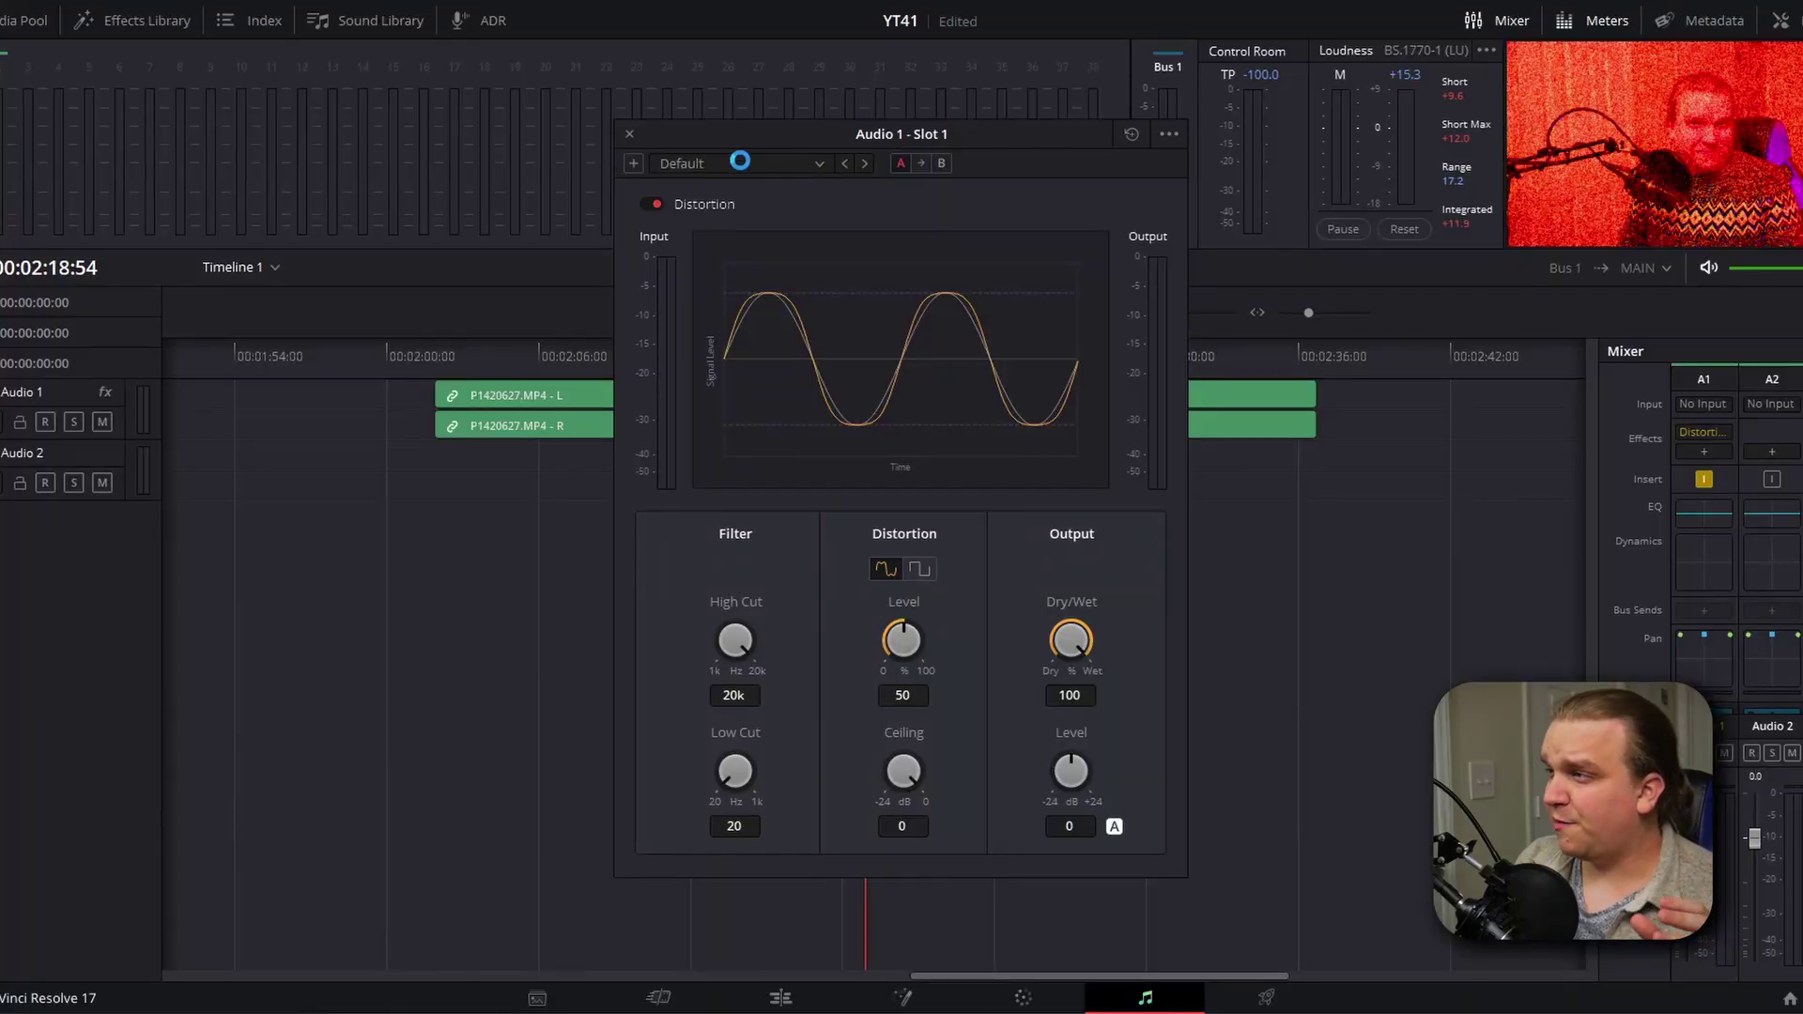
{"action": "left_click", "coordinate": [740, 160]}
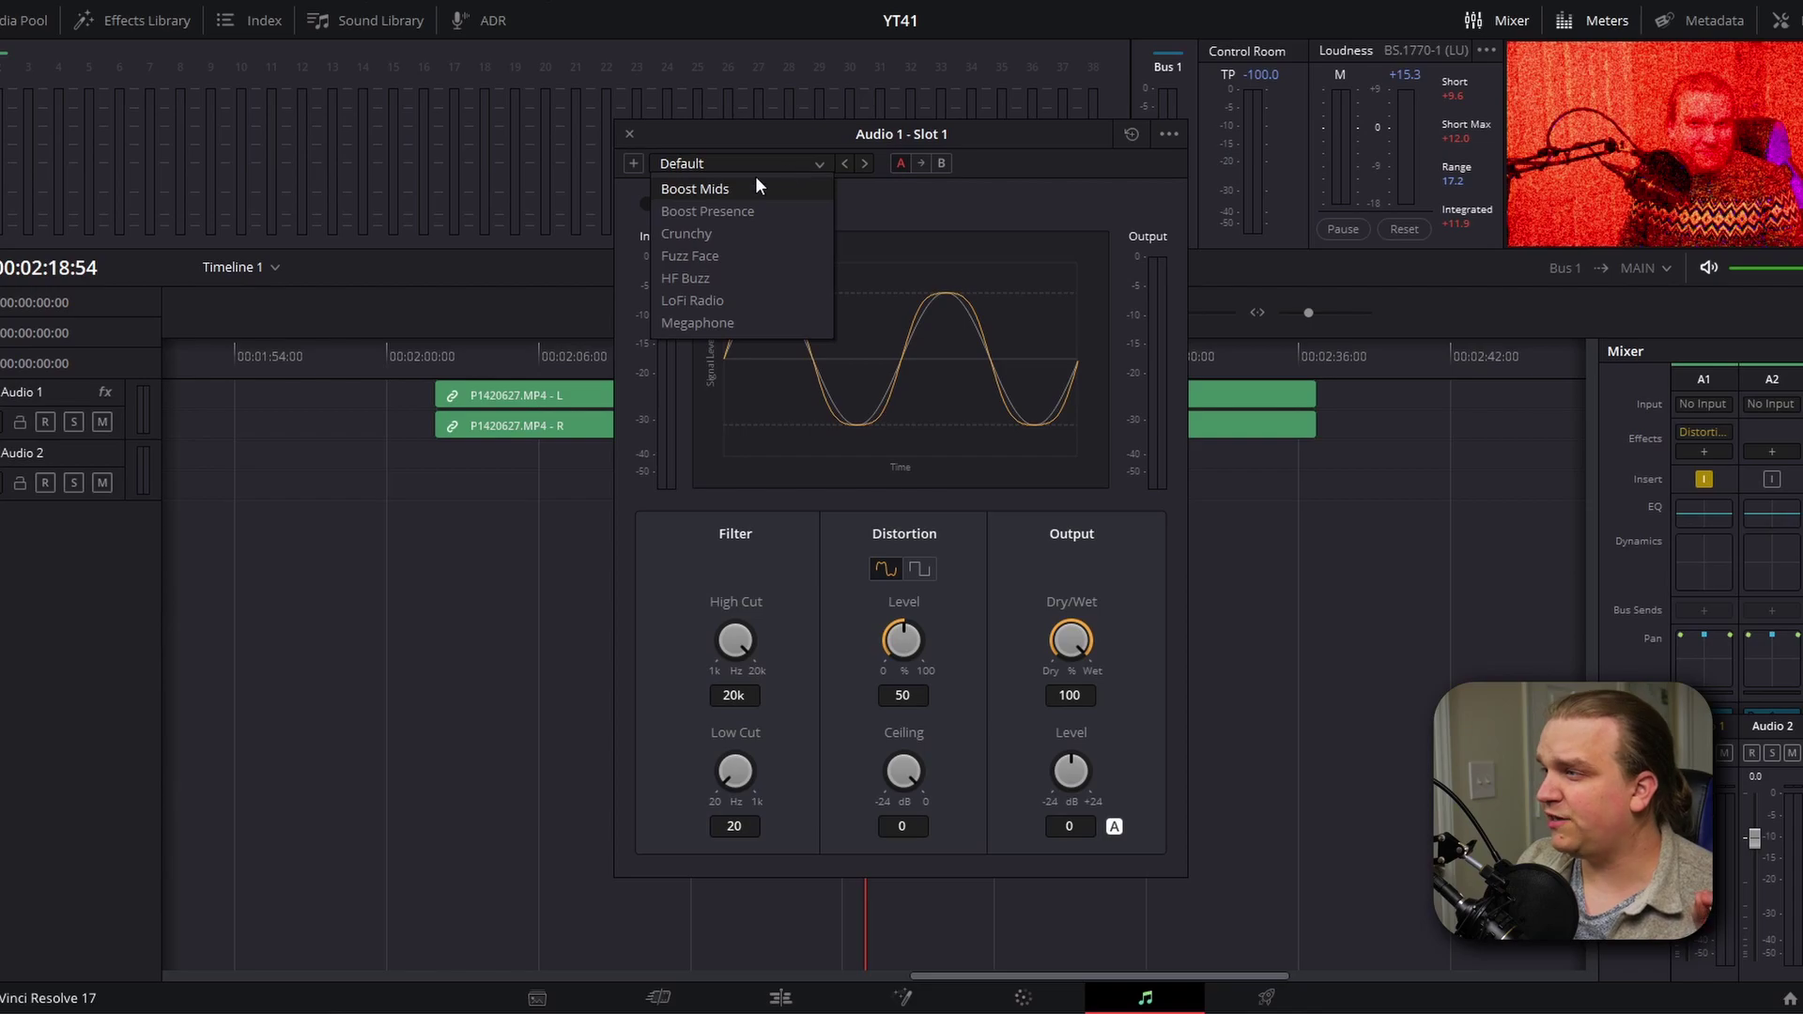
{"action": "left_click", "coordinate": [692, 233]}
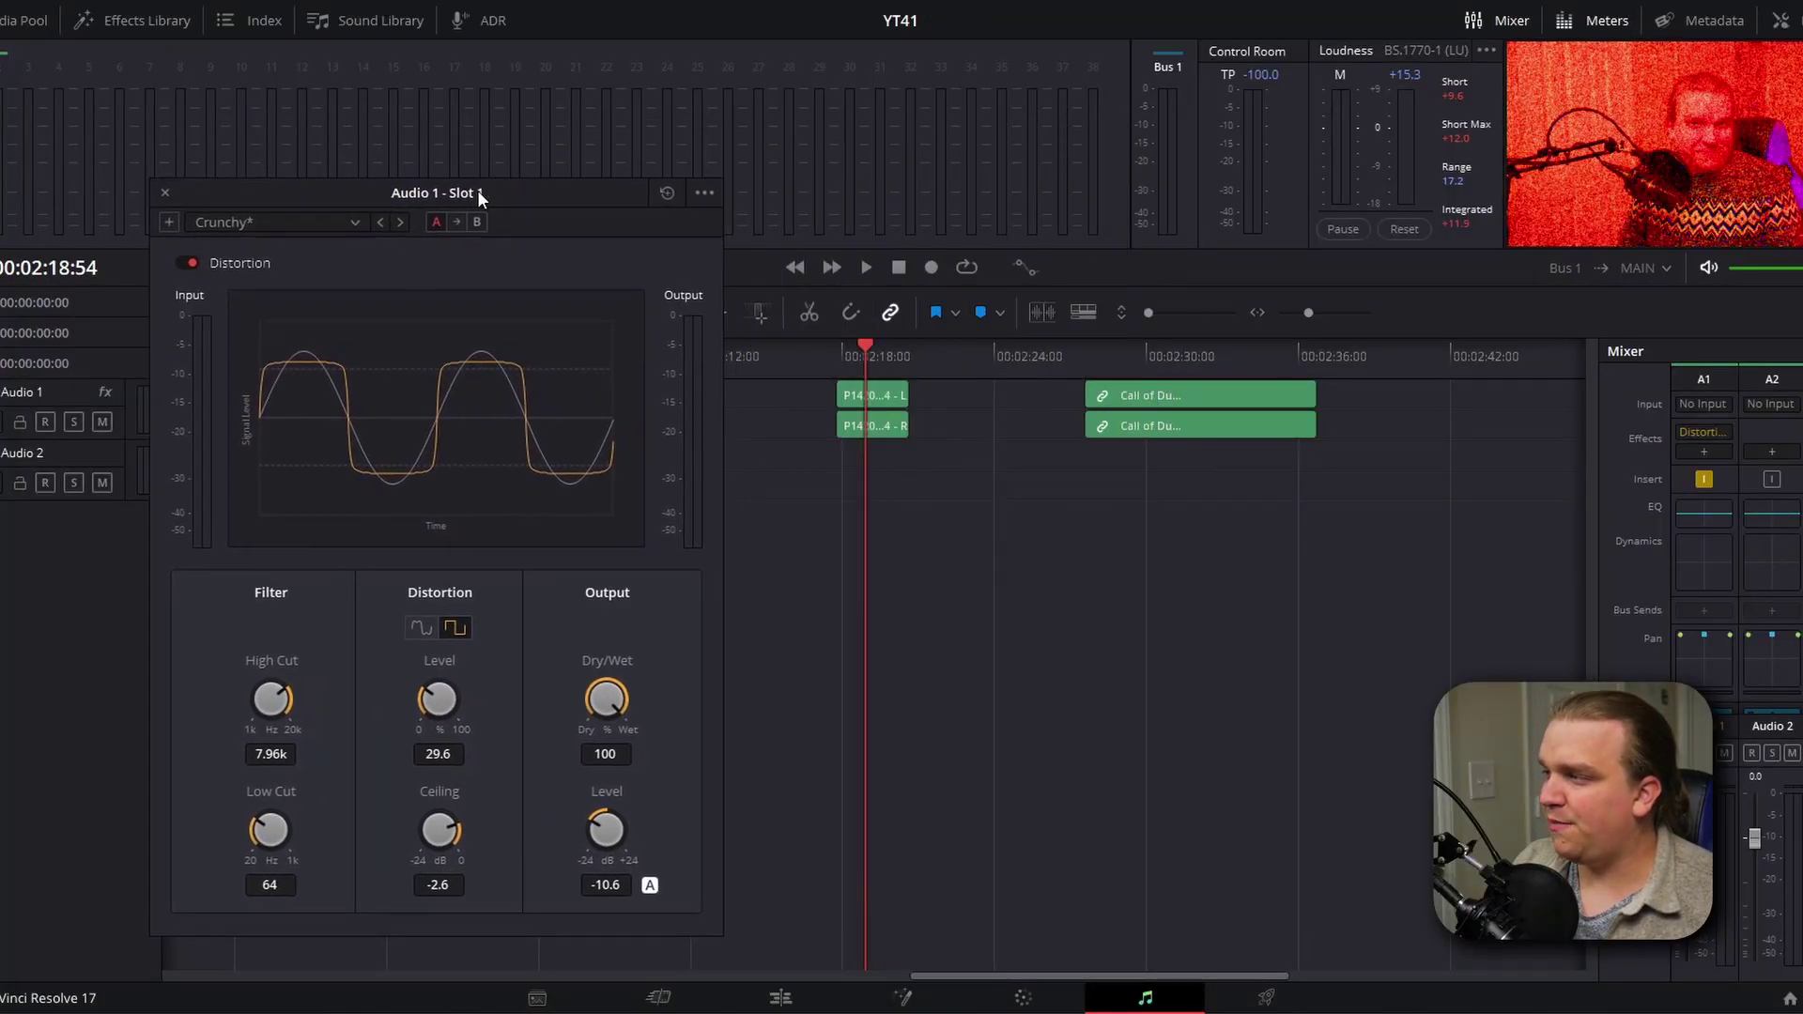
Preview the crunchy audio, raise the Distortion output level to -8.5 dB, and replay to check
{"action": "left_click", "coordinate": [831, 356]}
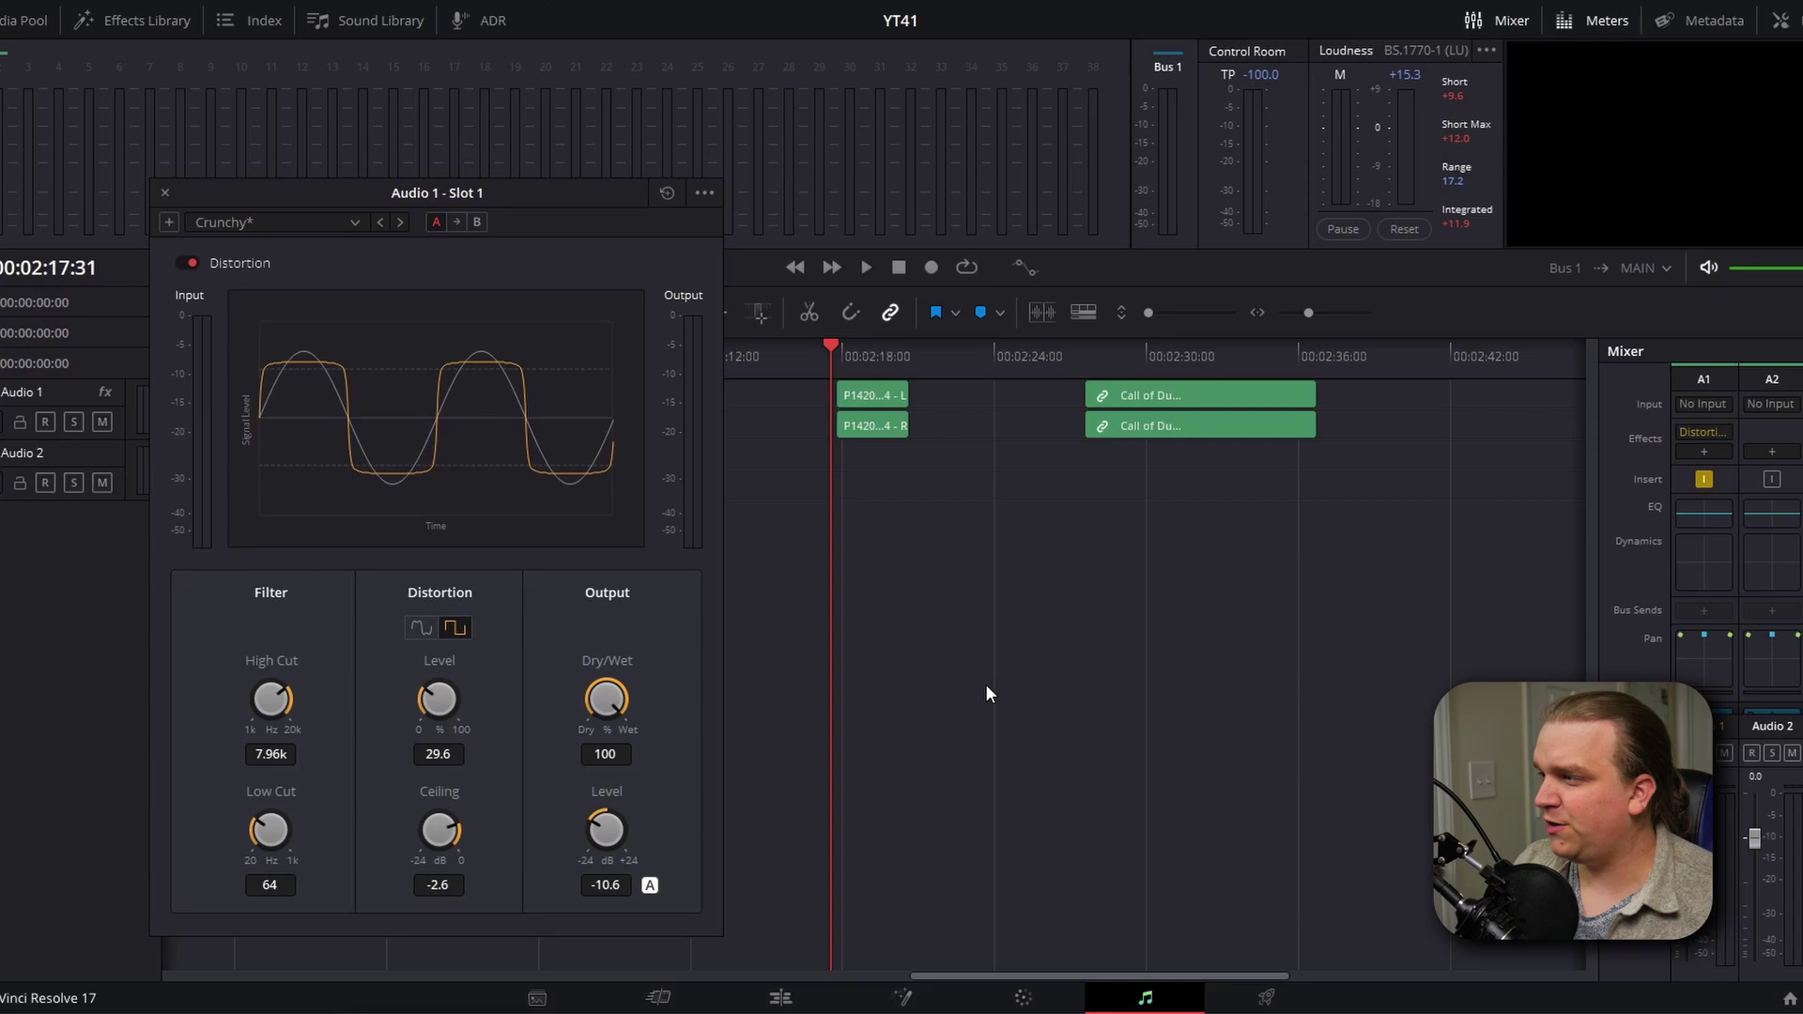
{"action": "key", "text": "space"}
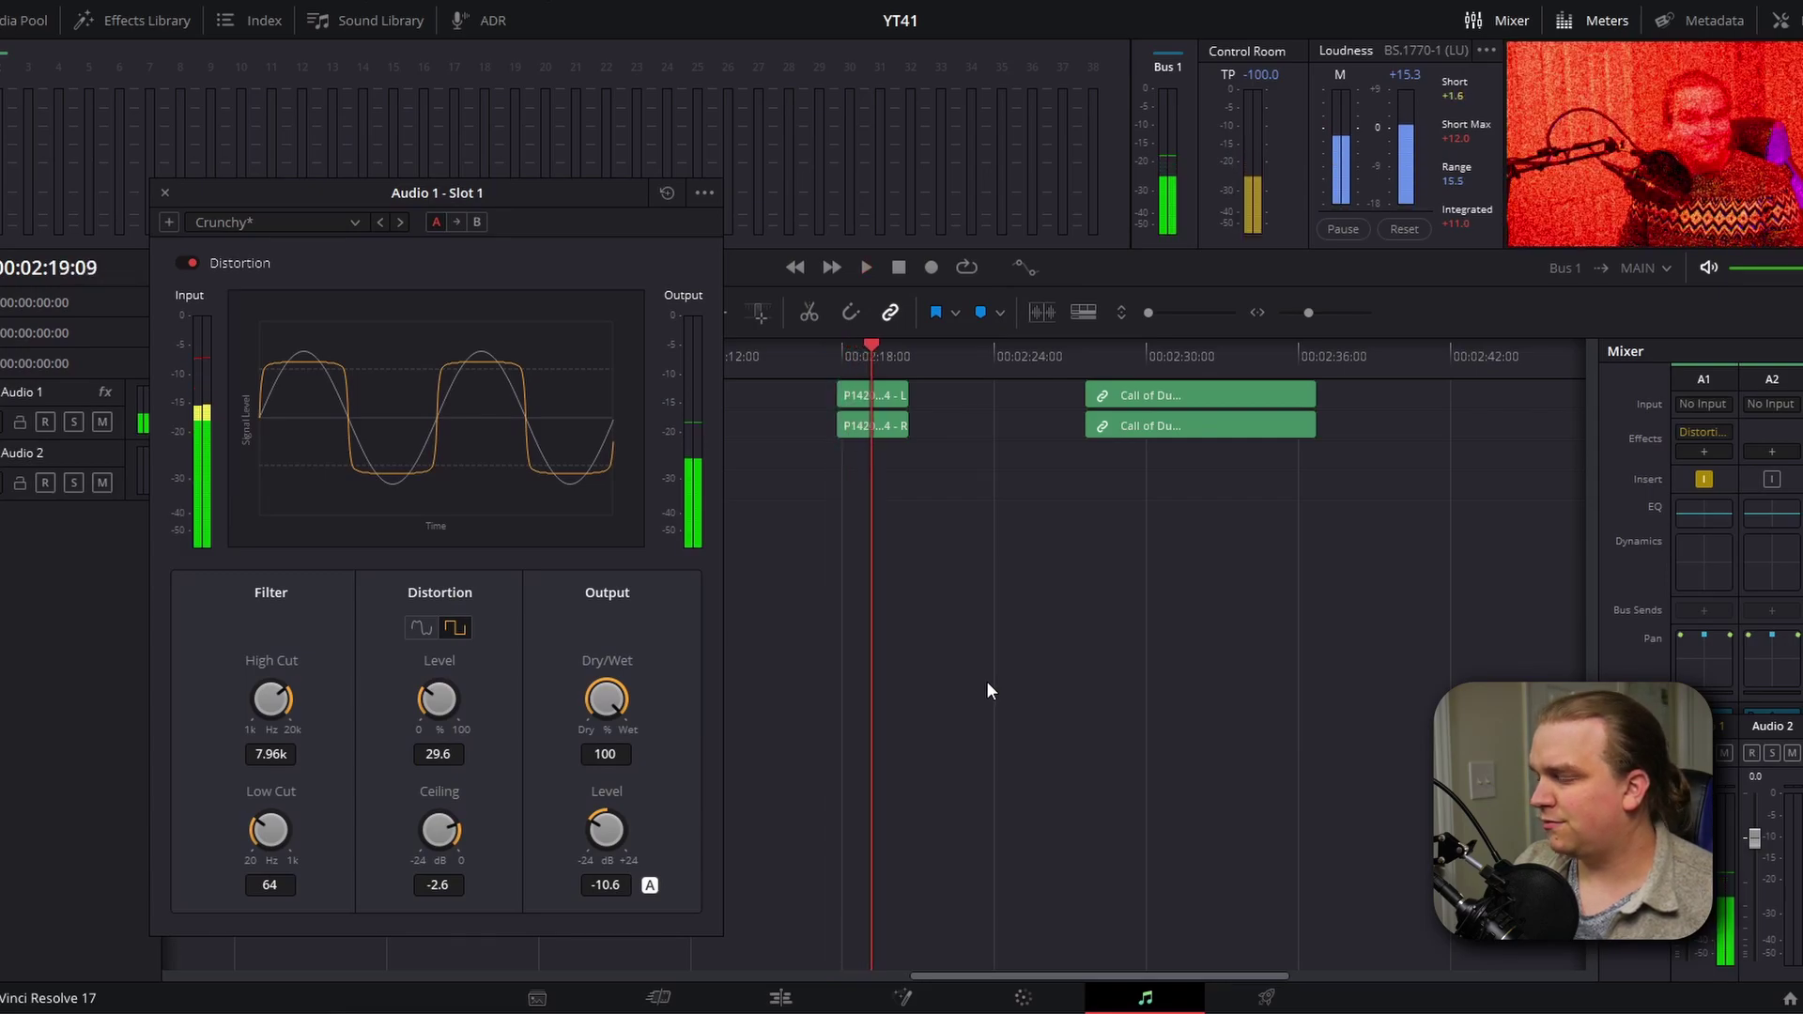
{"action": "key", "text": "space"}
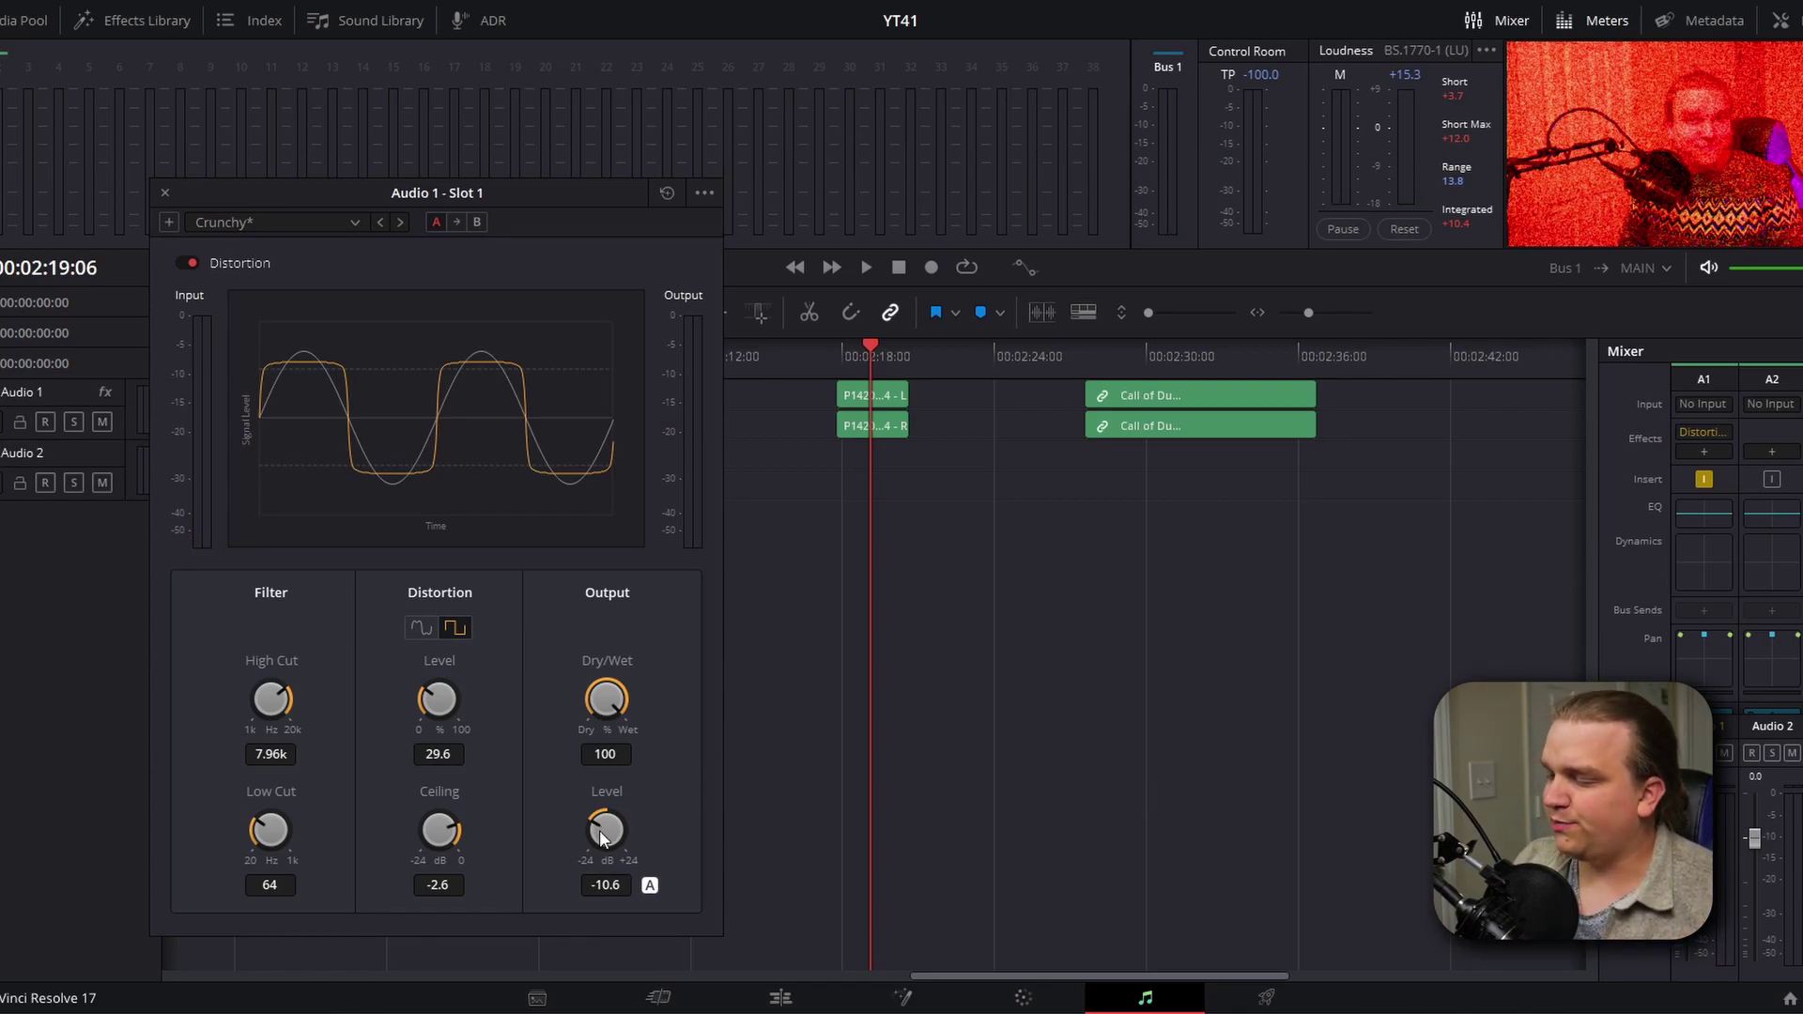
{"action": "left_click_drag", "start_coordinate": [606, 836], "coordinate": [610, 830]}
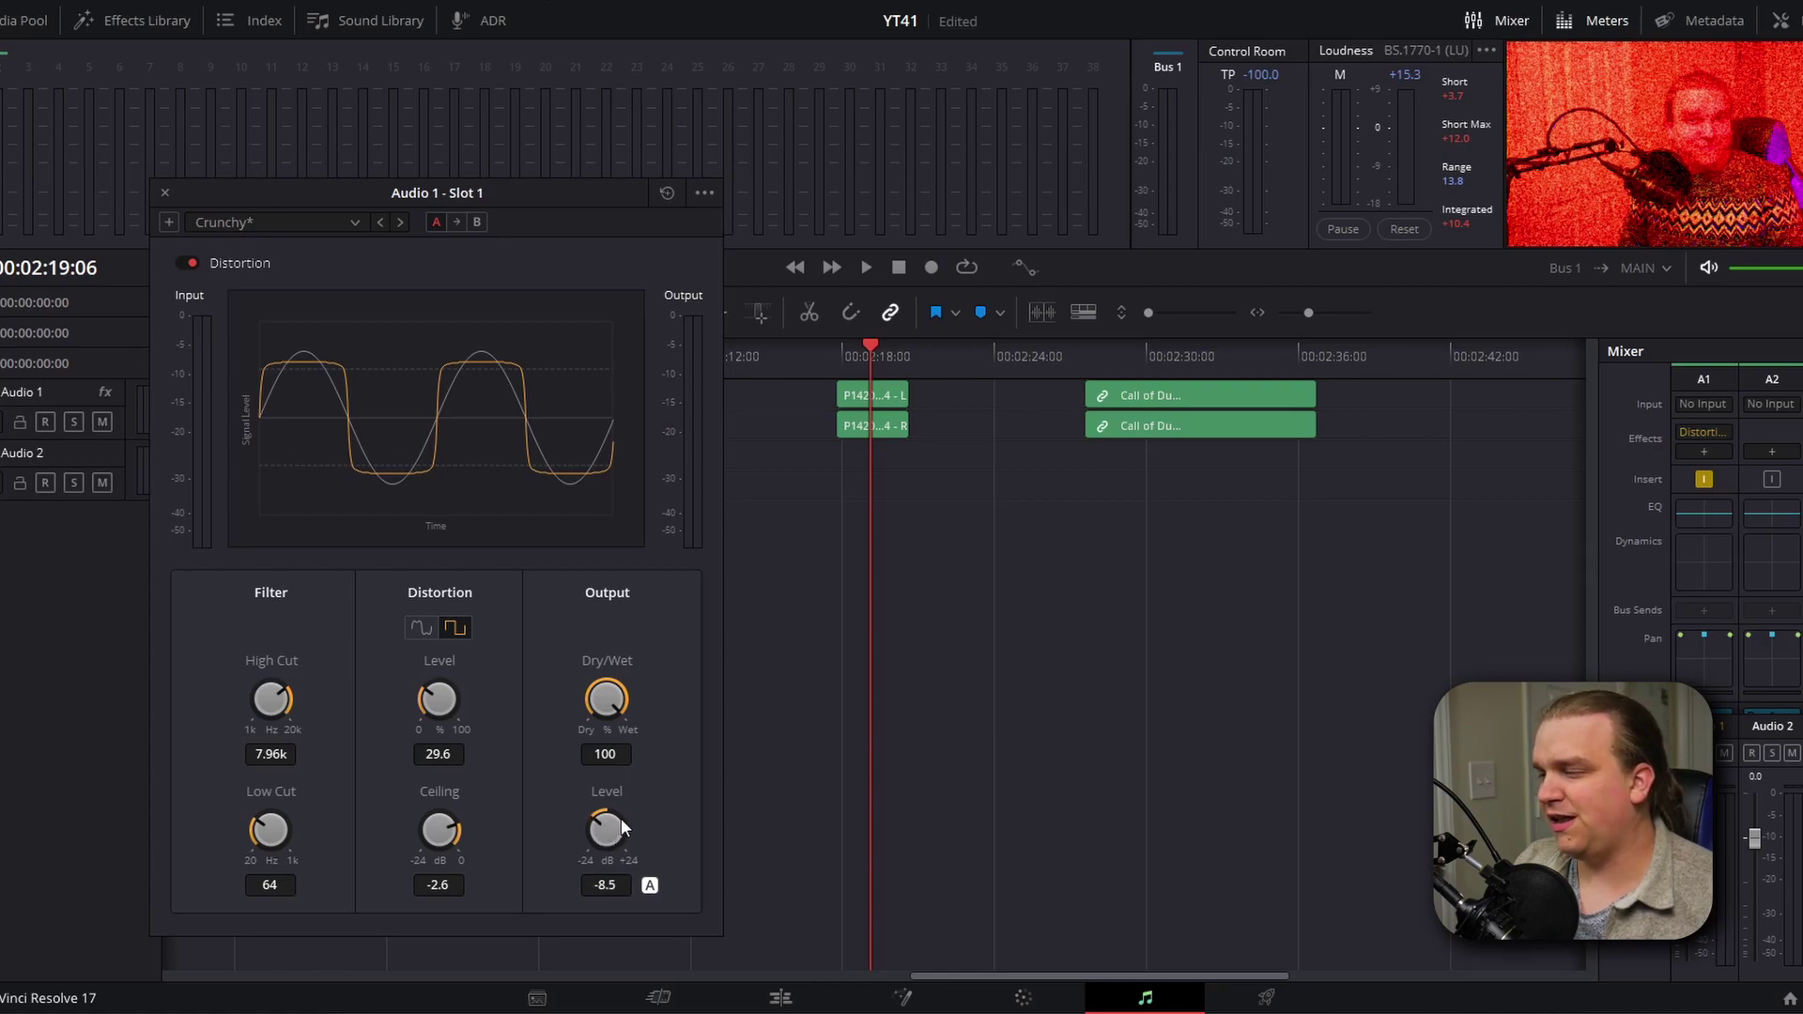
{"action": "left_click", "coordinate": [826, 359]}
{"action": "key", "text": "space"}
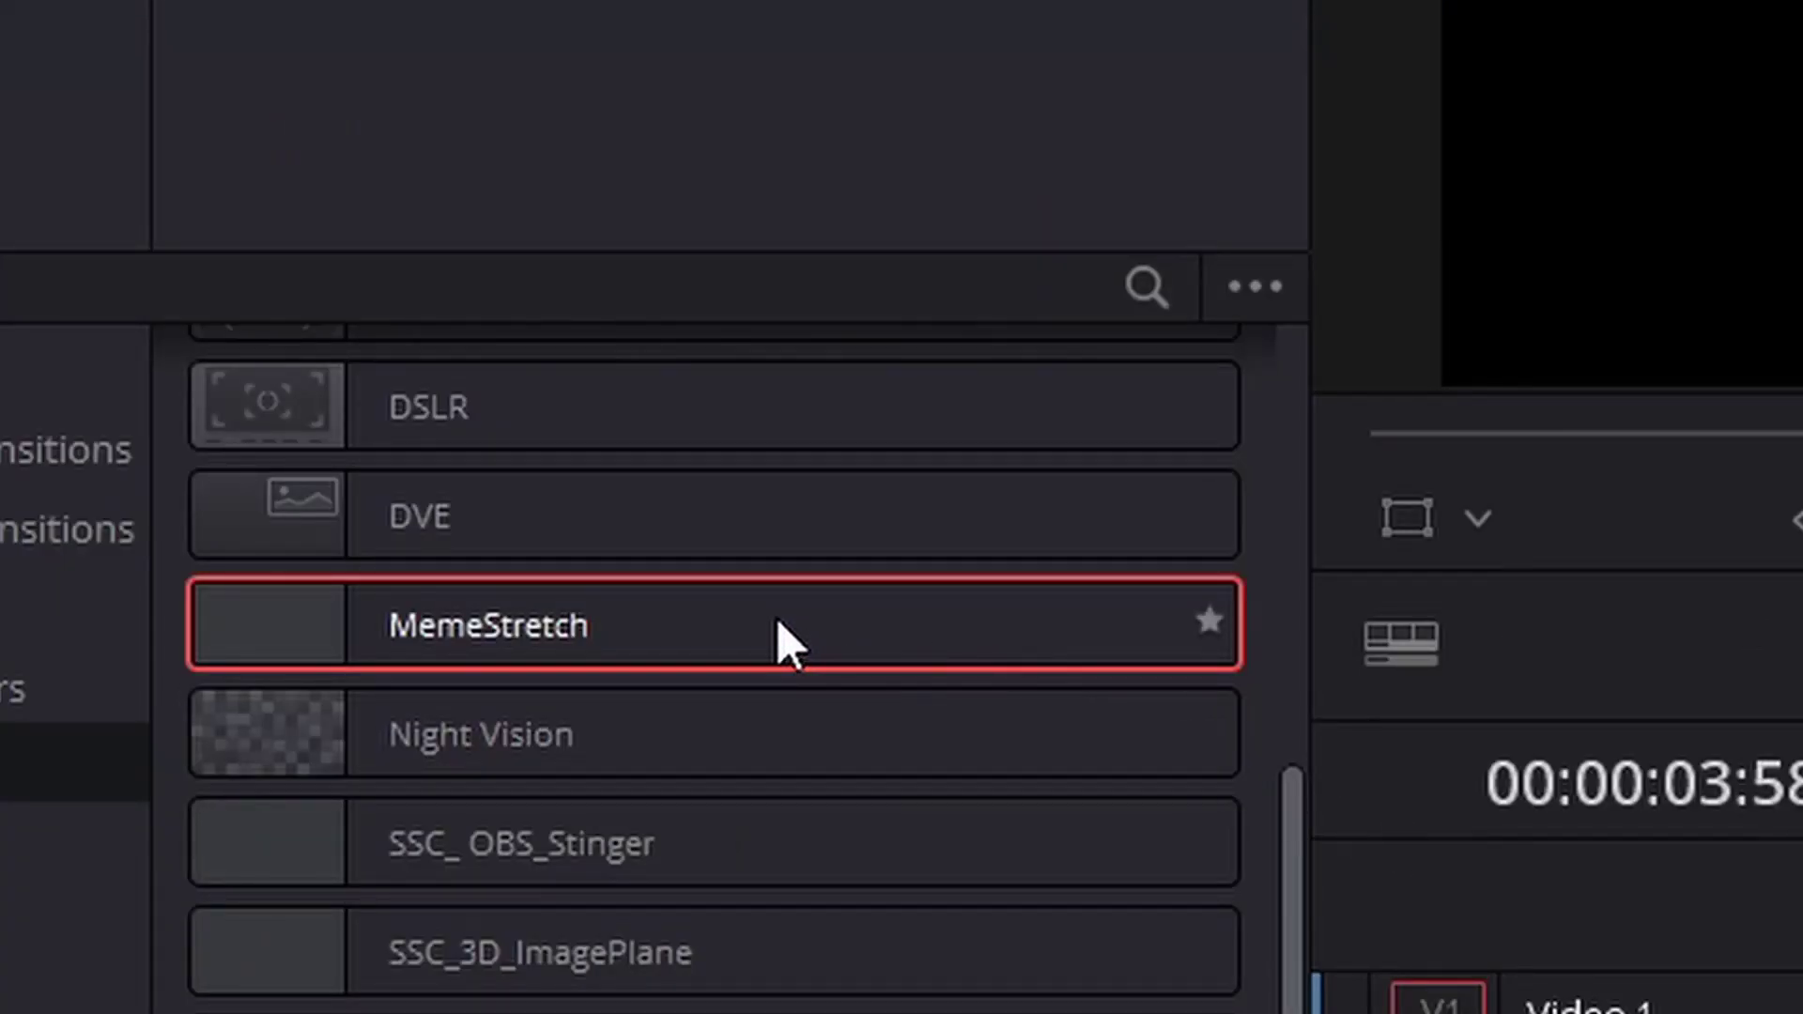
Apply the MemeStretch effect to the video clip and preview it
{"action": "left_click_drag", "start_coordinate": [338, 636], "coordinate": [1030, 791]}
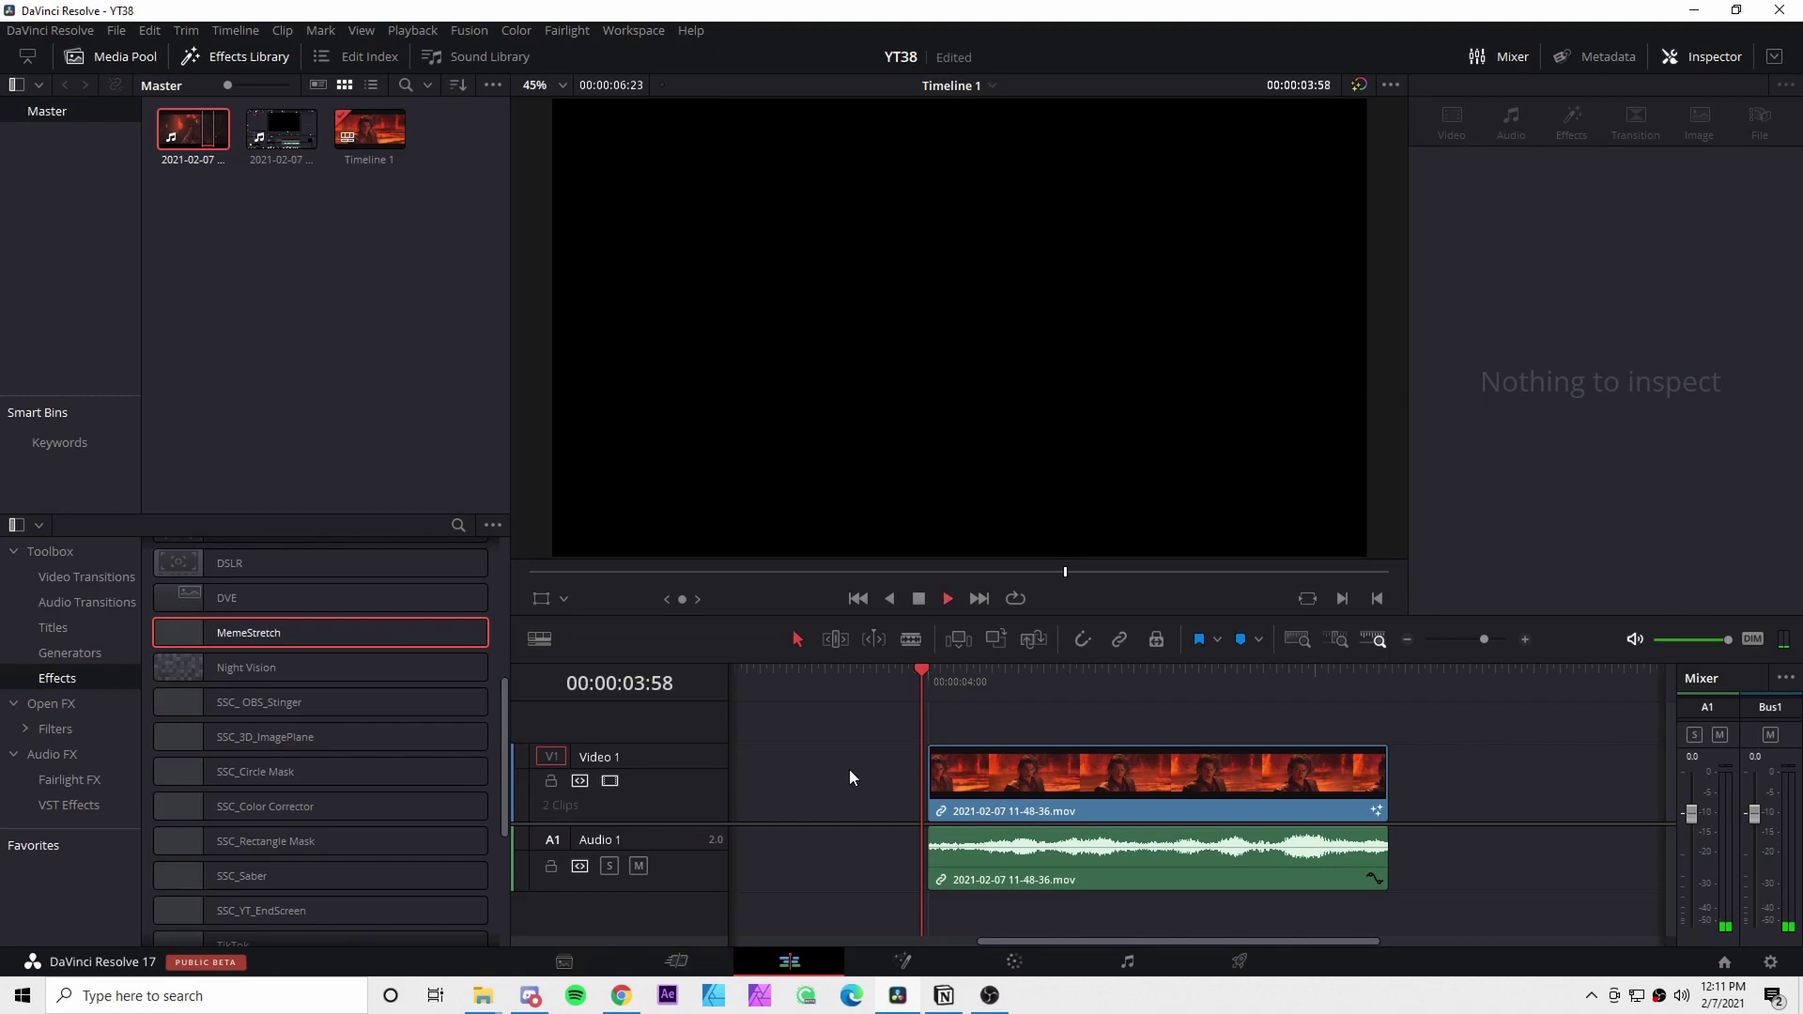
{"action": "key", "text": "space"}
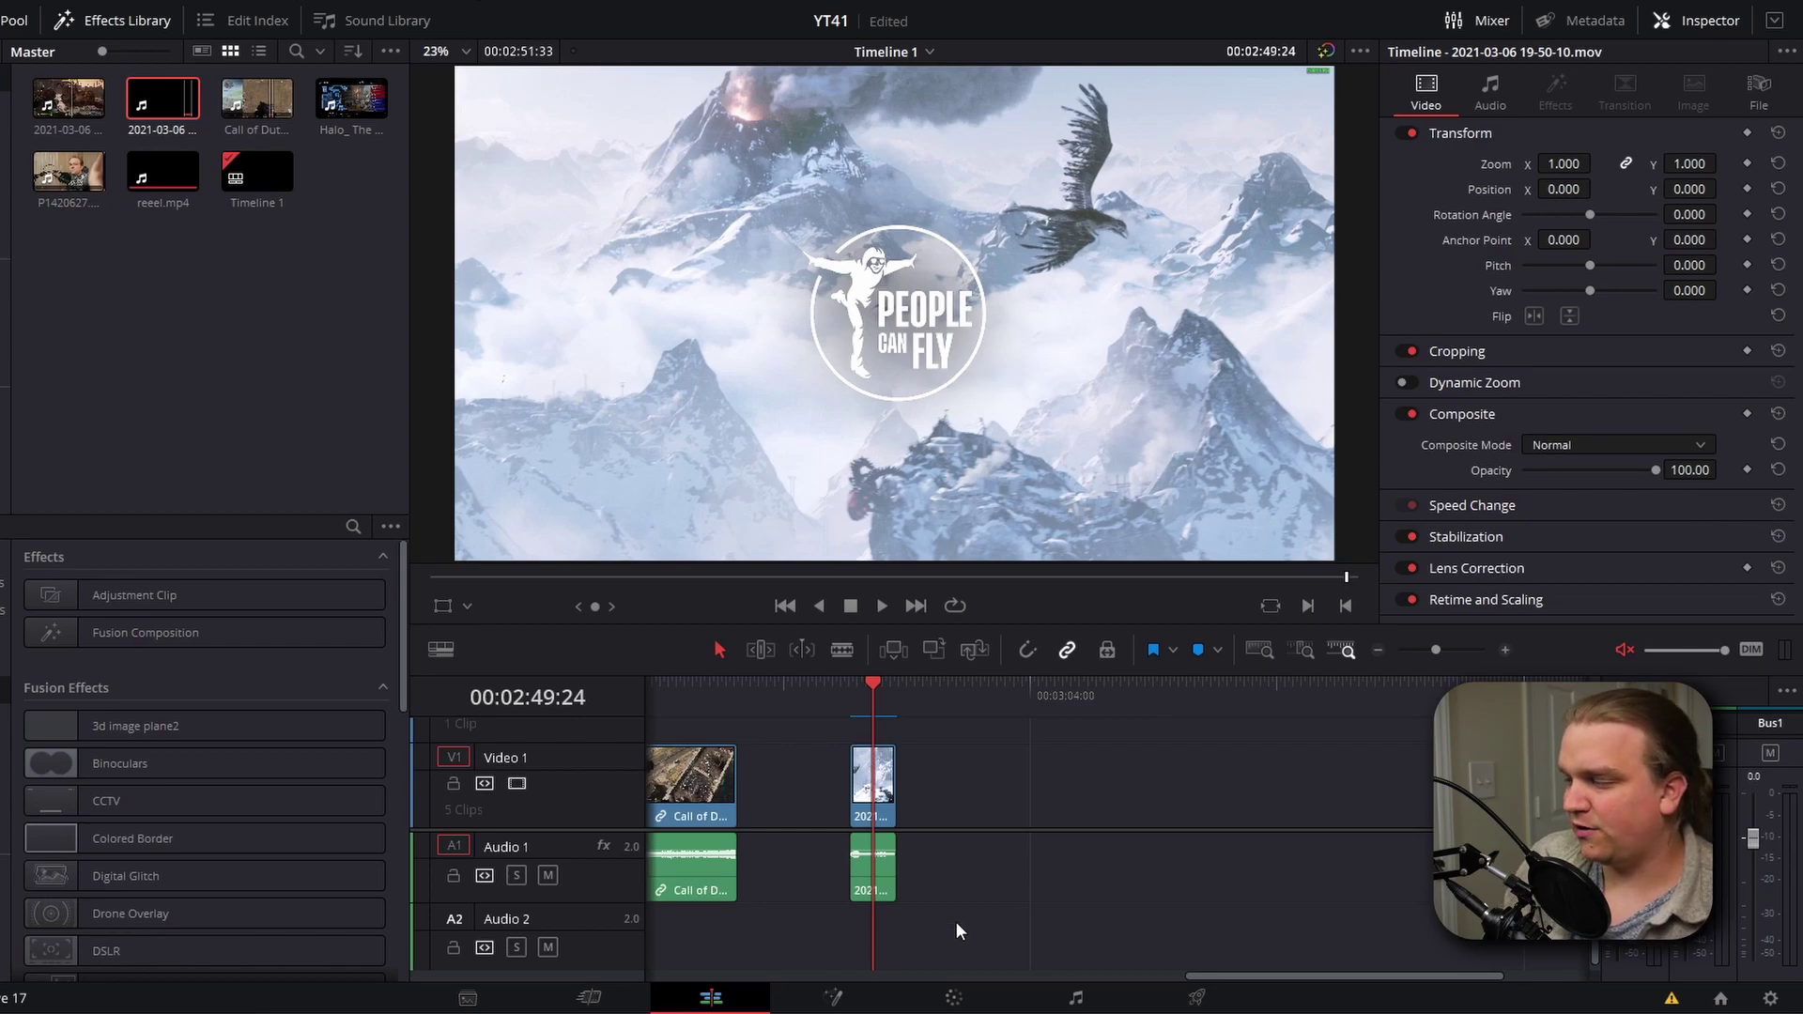
In the eagle clip's Fusion comp, insert a Tracker node after MediaIn1
{"action": "left_click", "coordinate": [839, 996]}
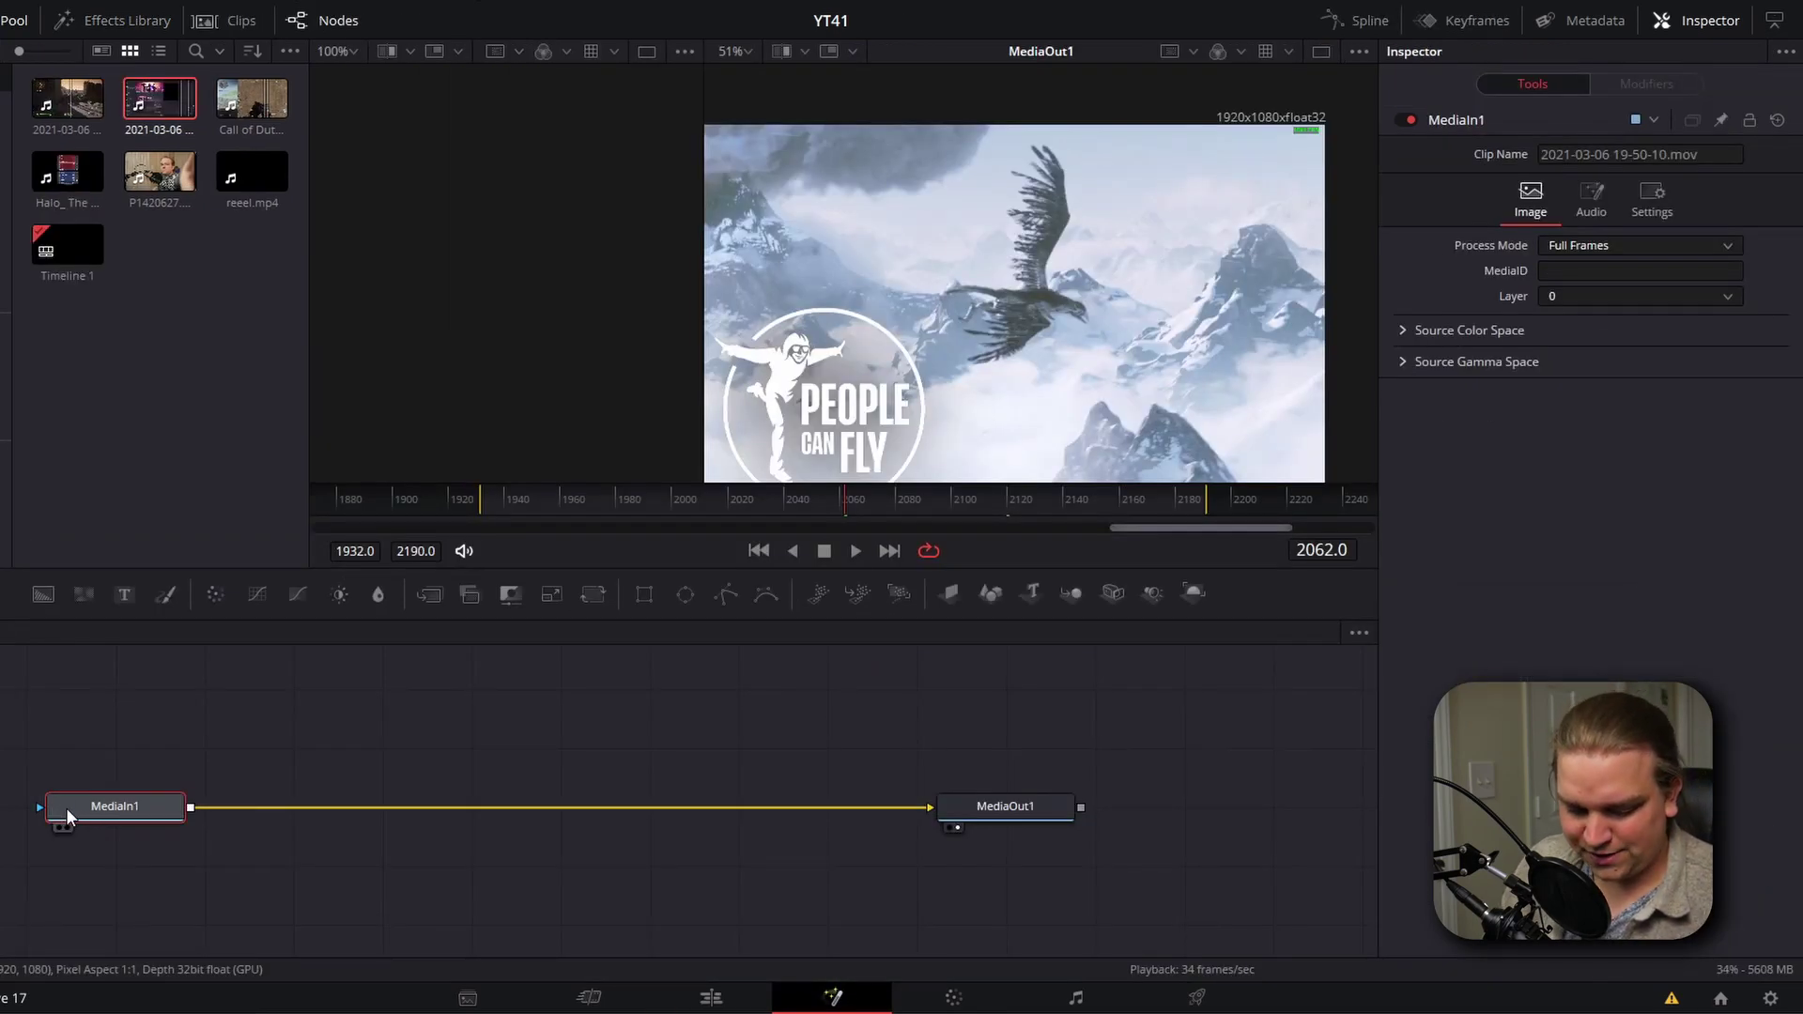
{"action": "key", "text": "shift+space"}
{"action": "type", "text": "track"}
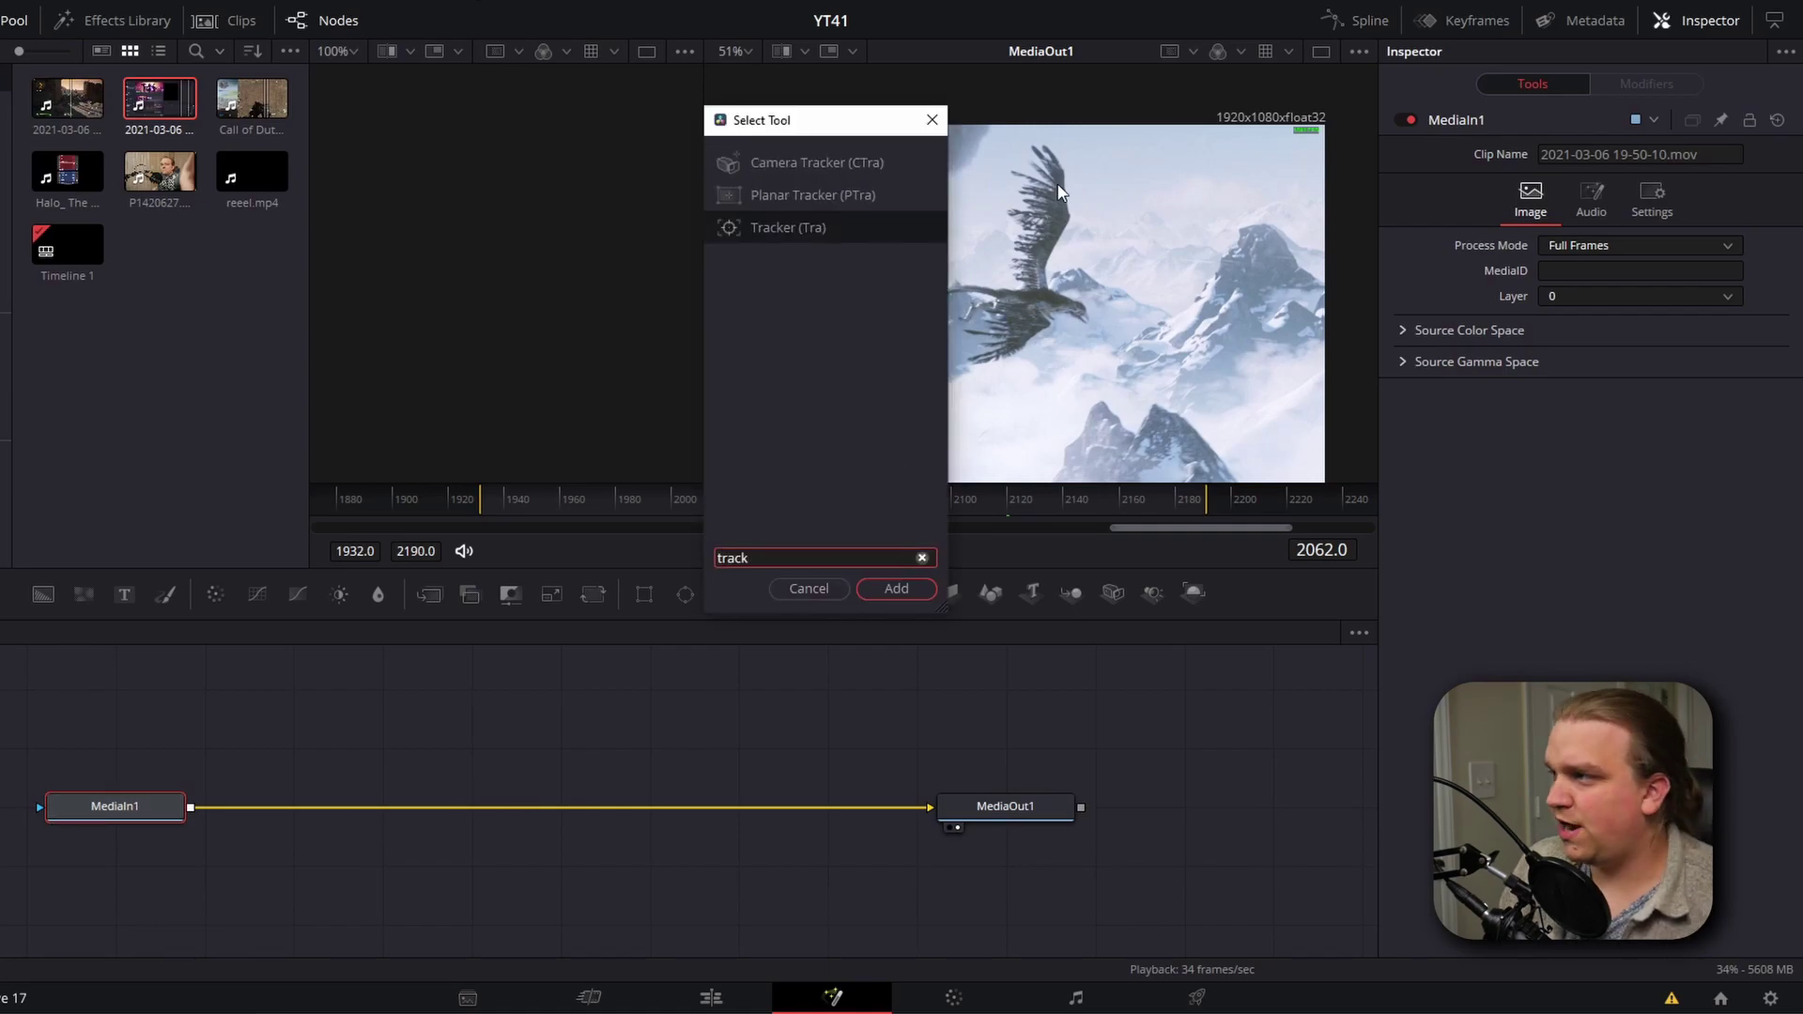
{"action": "left_click", "coordinate": [890, 588]}
Position the tracker's pattern box on the flying eagle in the viewer
{"action": "scroll", "coordinate": [994, 362], "scroll_direction": "down", "scroll_amount": 2}
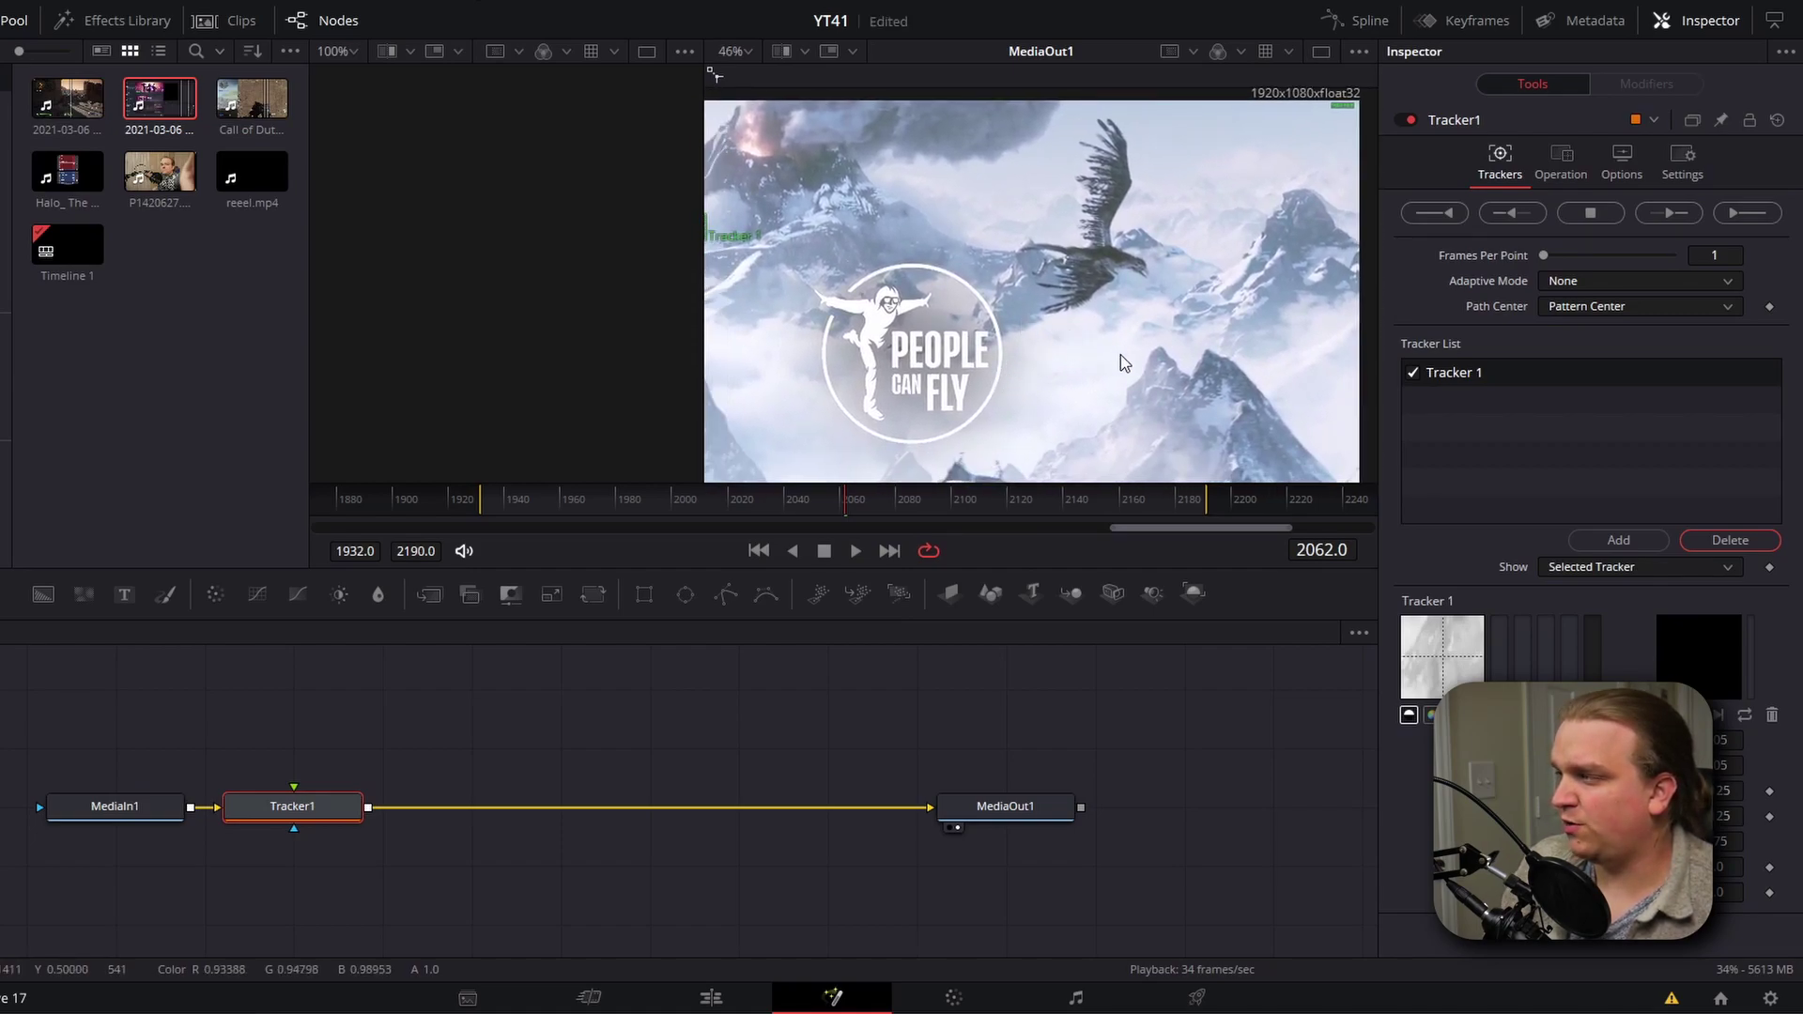
{"action": "scroll", "coordinate": [1089, 338], "scroll_direction": "down", "scroll_amount": 3}
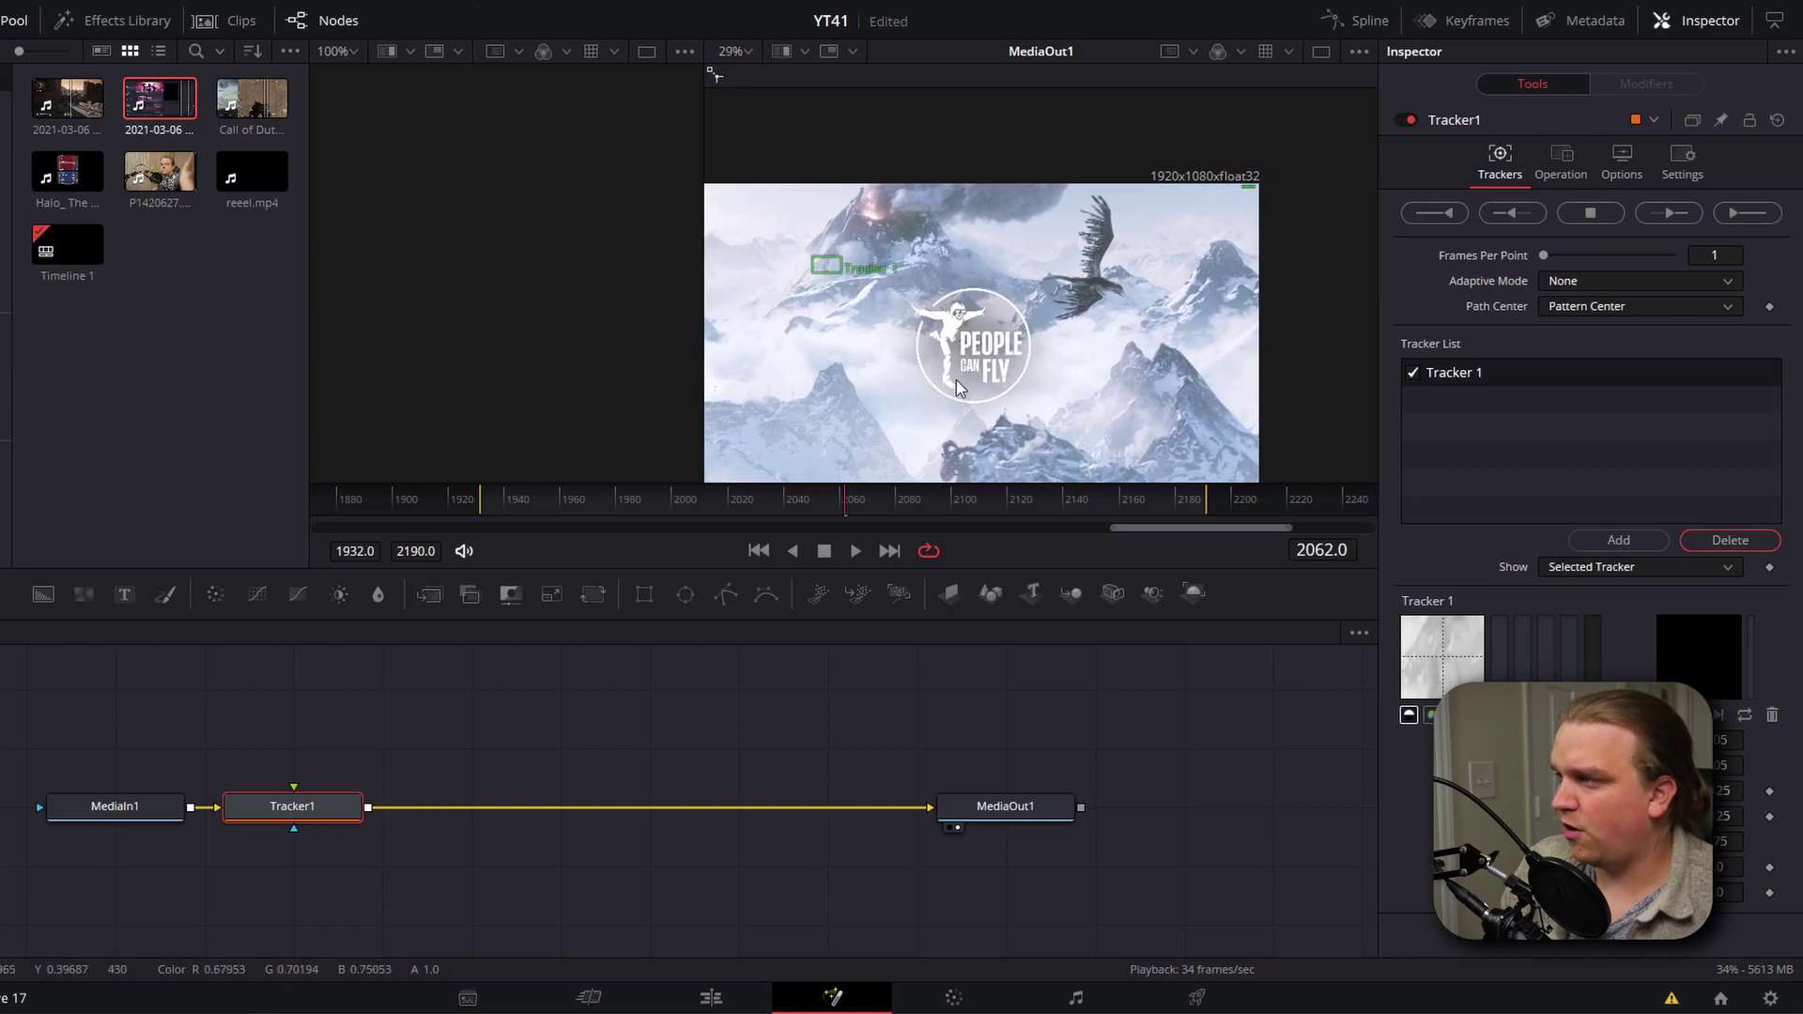
{"action": "scroll", "coordinate": [942, 238], "scroll_direction": "down", "scroll_amount": 1}
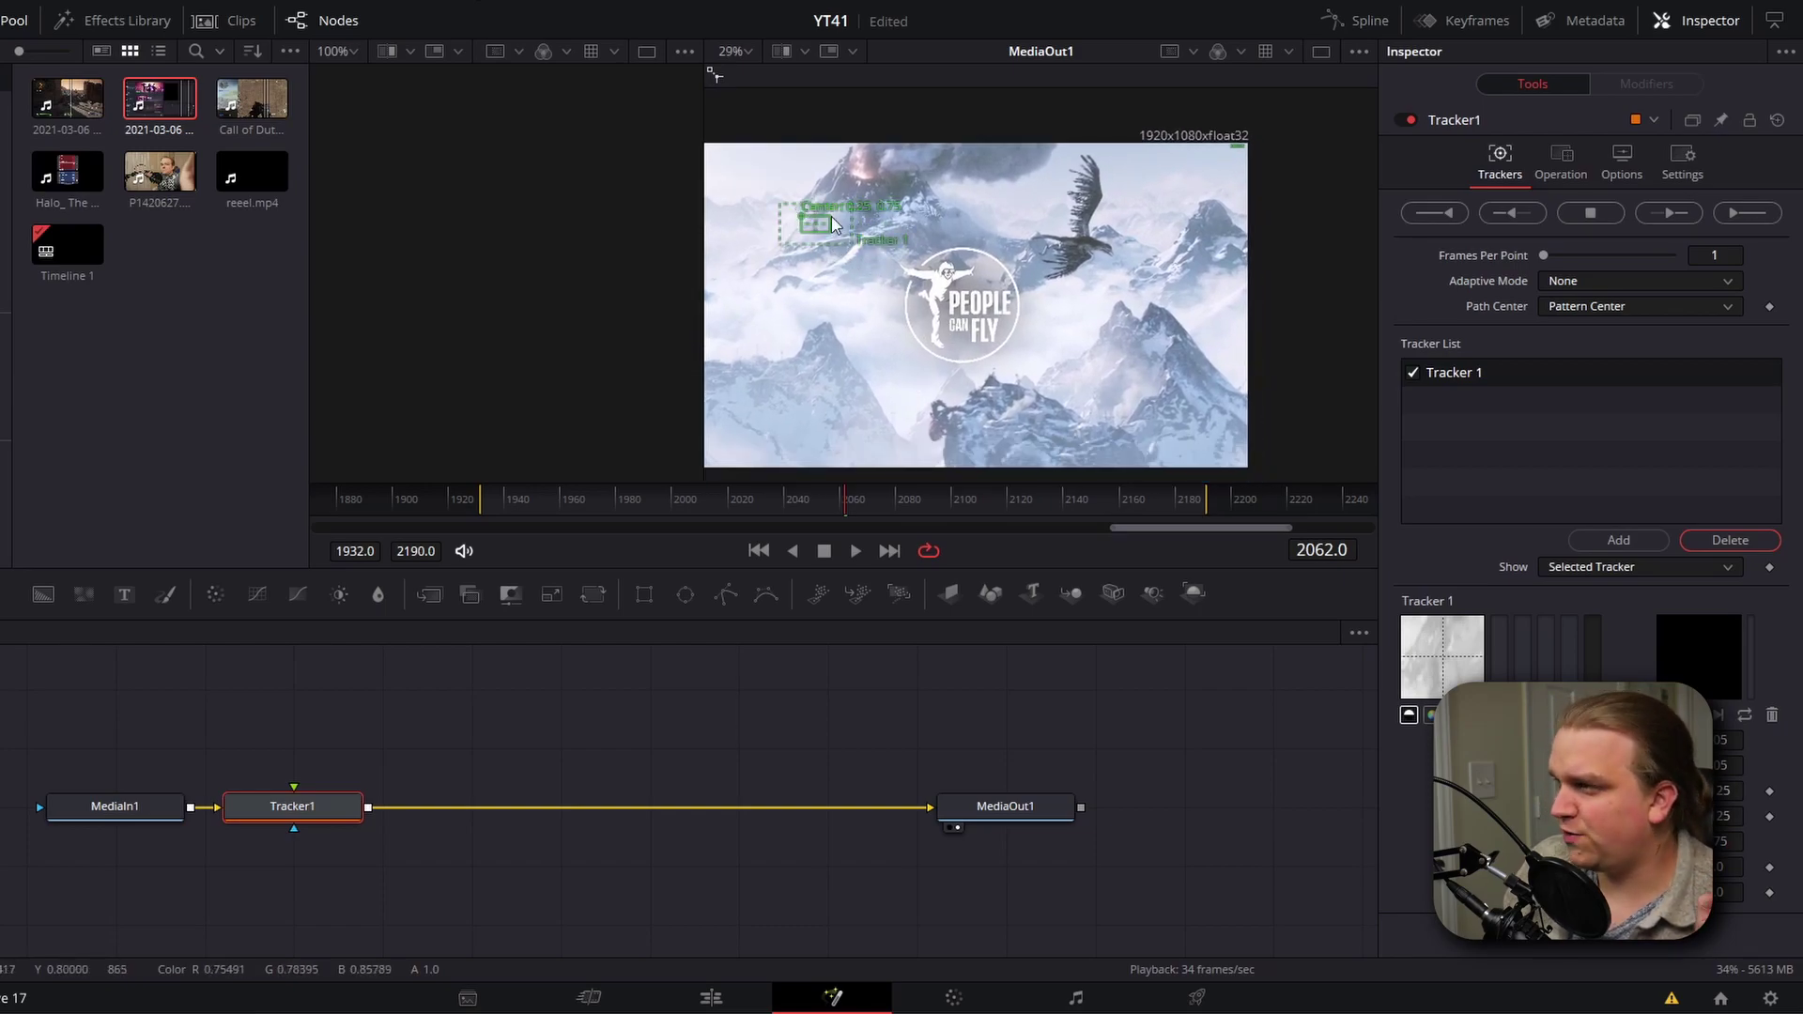
{"action": "scroll", "coordinate": [827, 249], "scroll_direction": "up", "scroll_amount": 3}
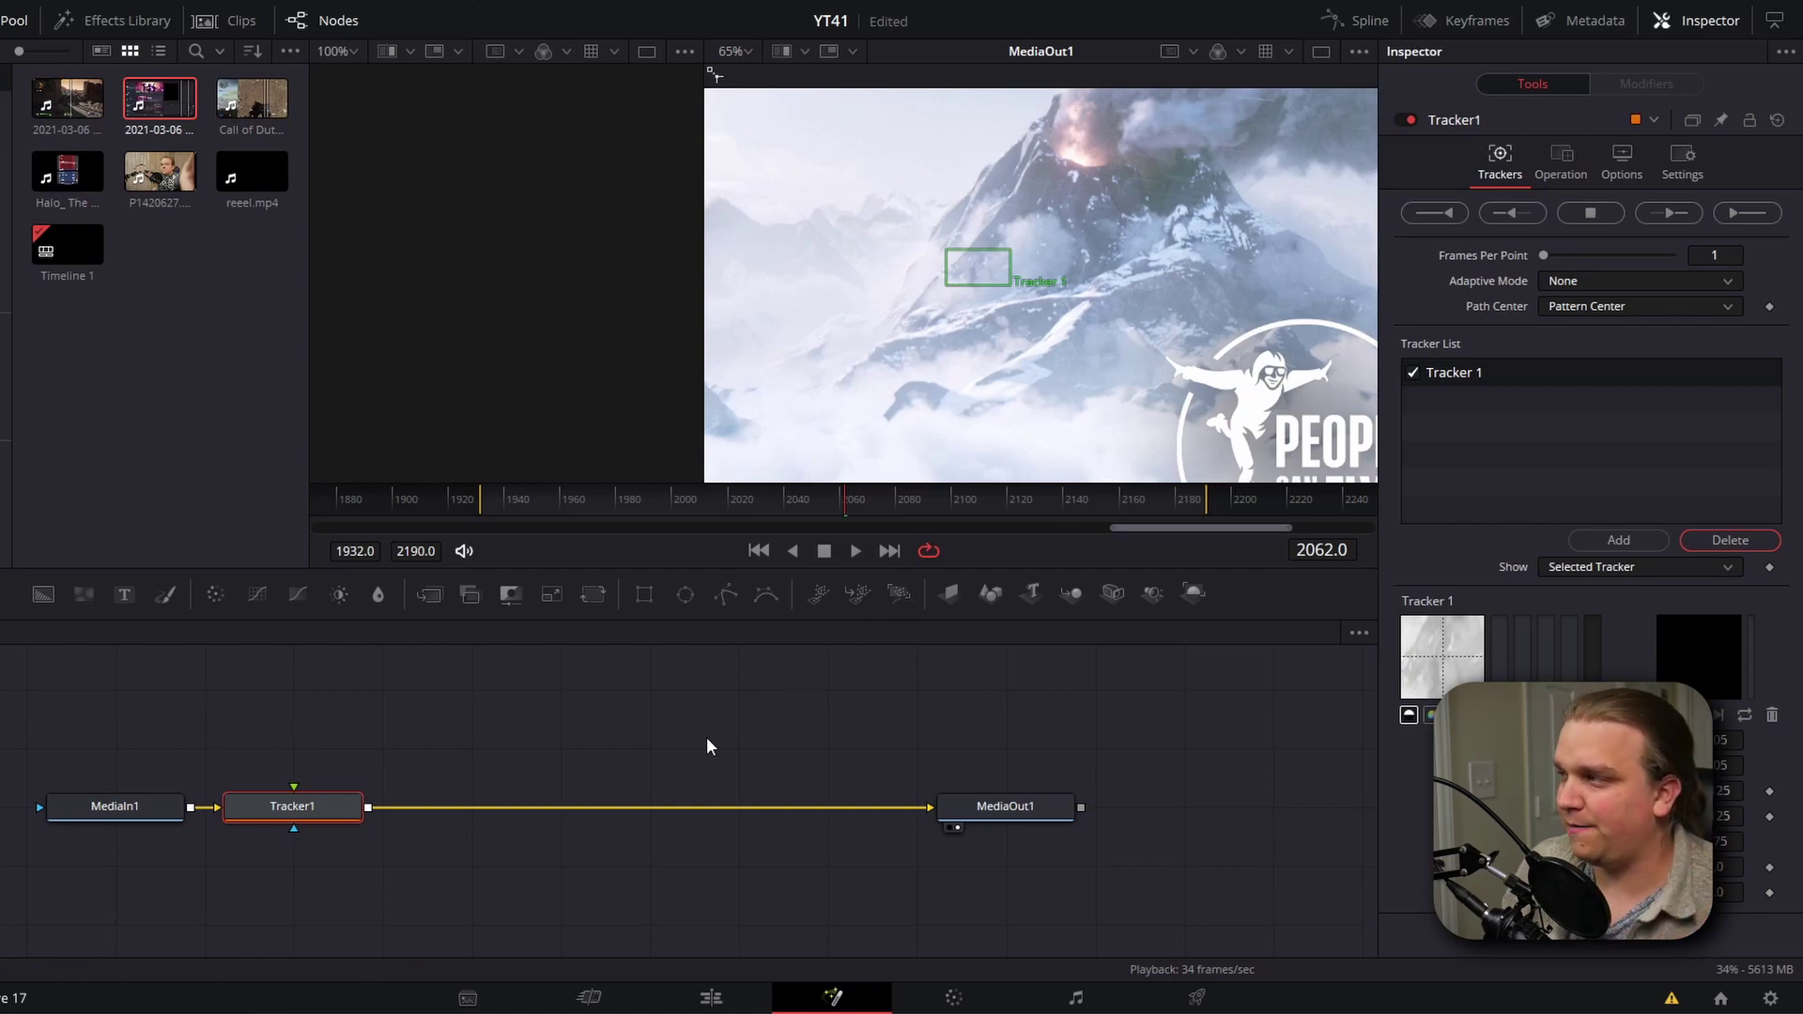
{"action": "scroll", "coordinate": [939, 310], "scroll_direction": "down", "scroll_amount": 3}
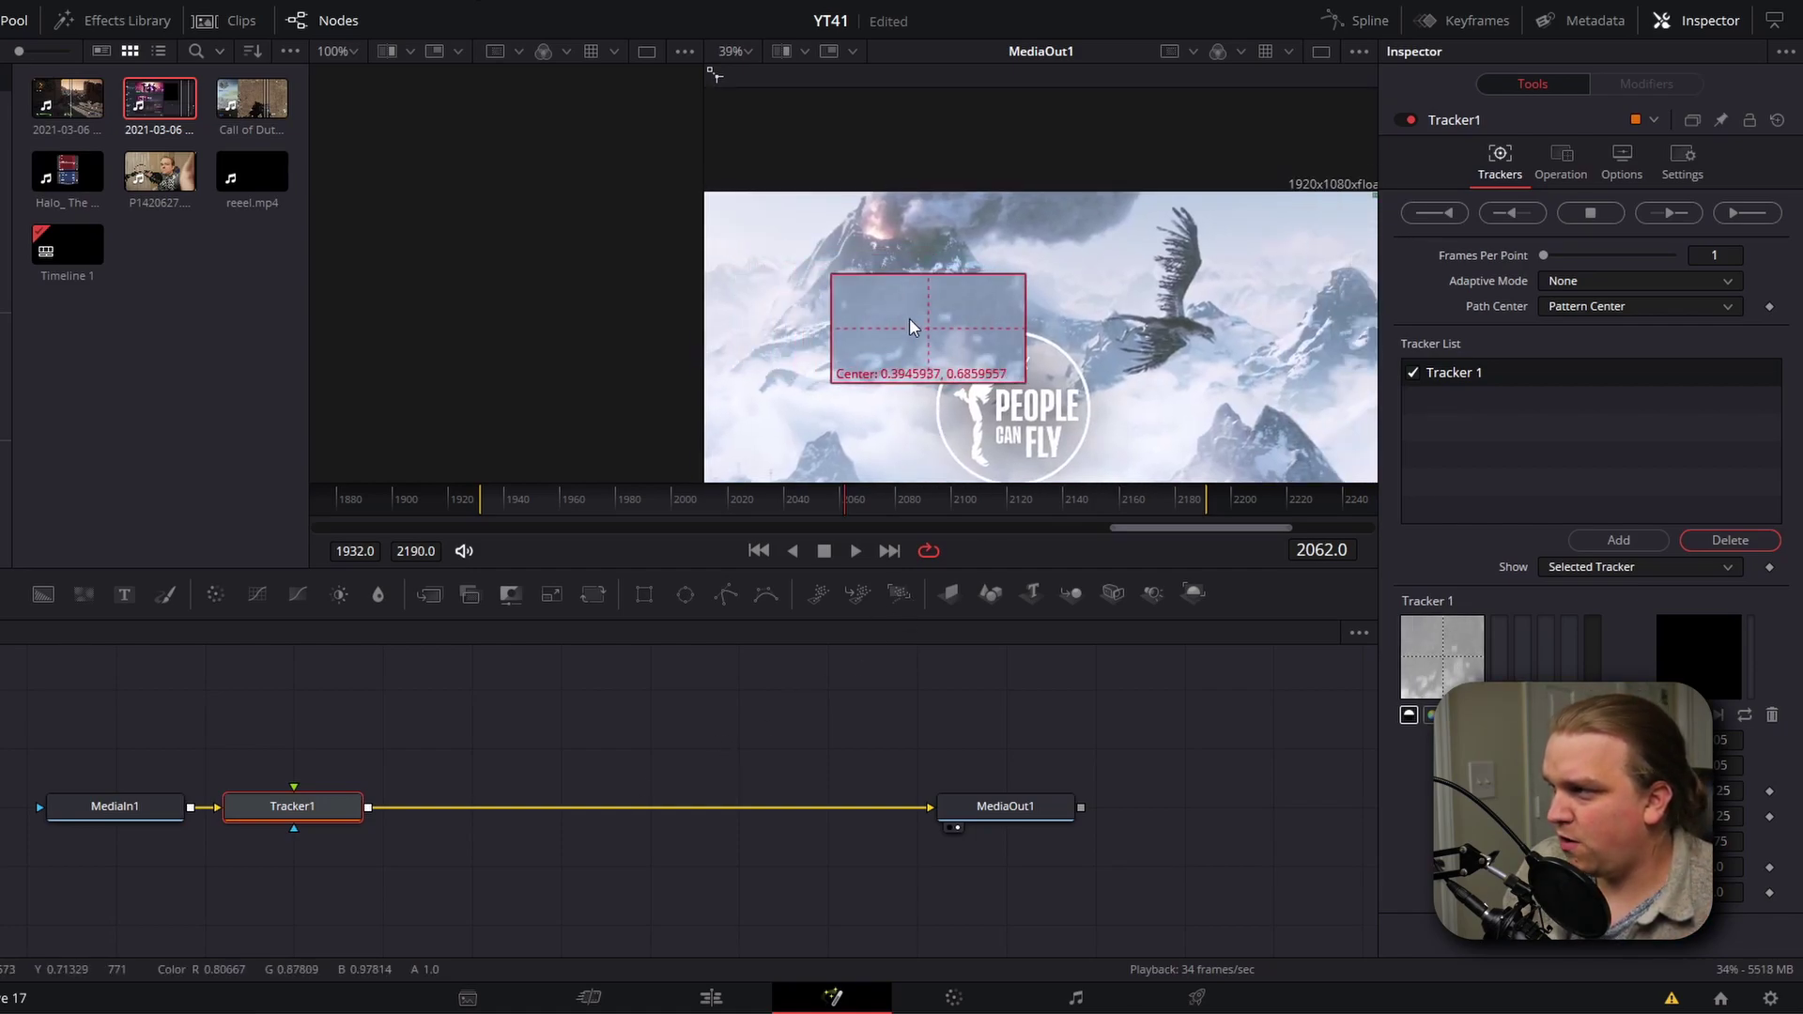
{"action": "left_click_drag", "start_coordinate": [909, 326], "coordinate": [1183, 330]}
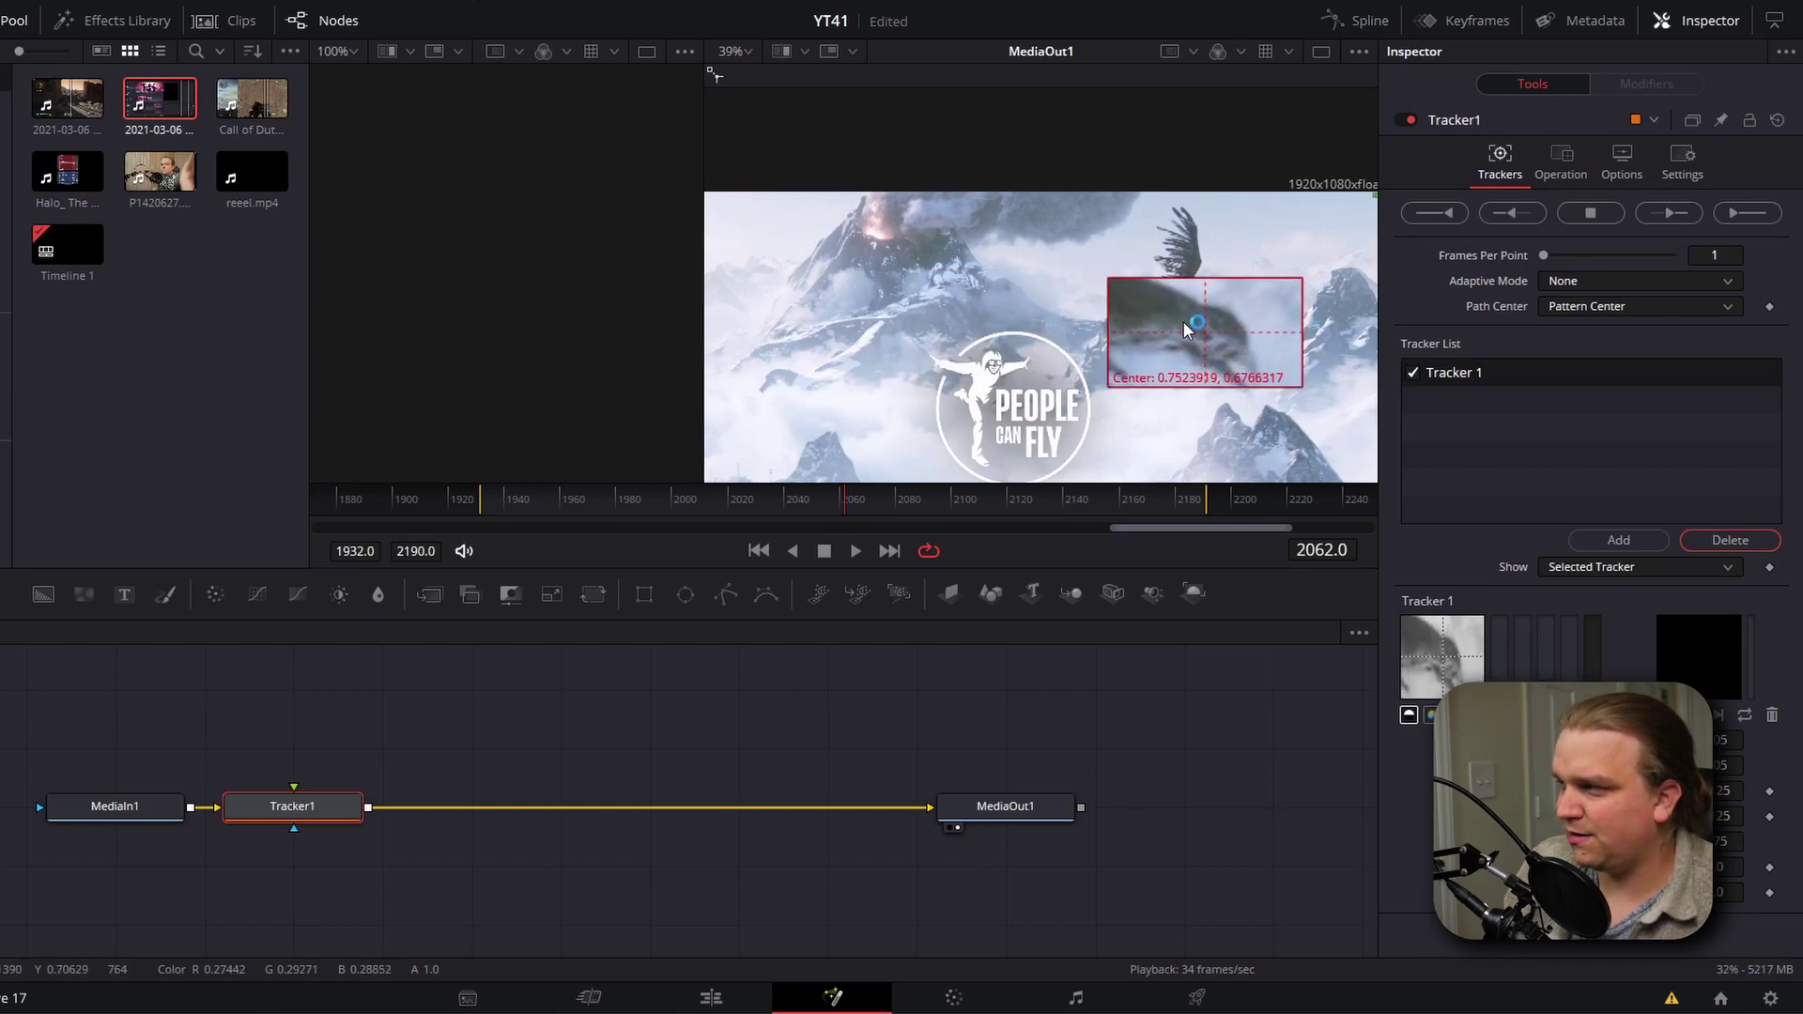
{"action": "scroll", "coordinate": [946, 331], "scroll_direction": "down", "scroll_amount": 2}
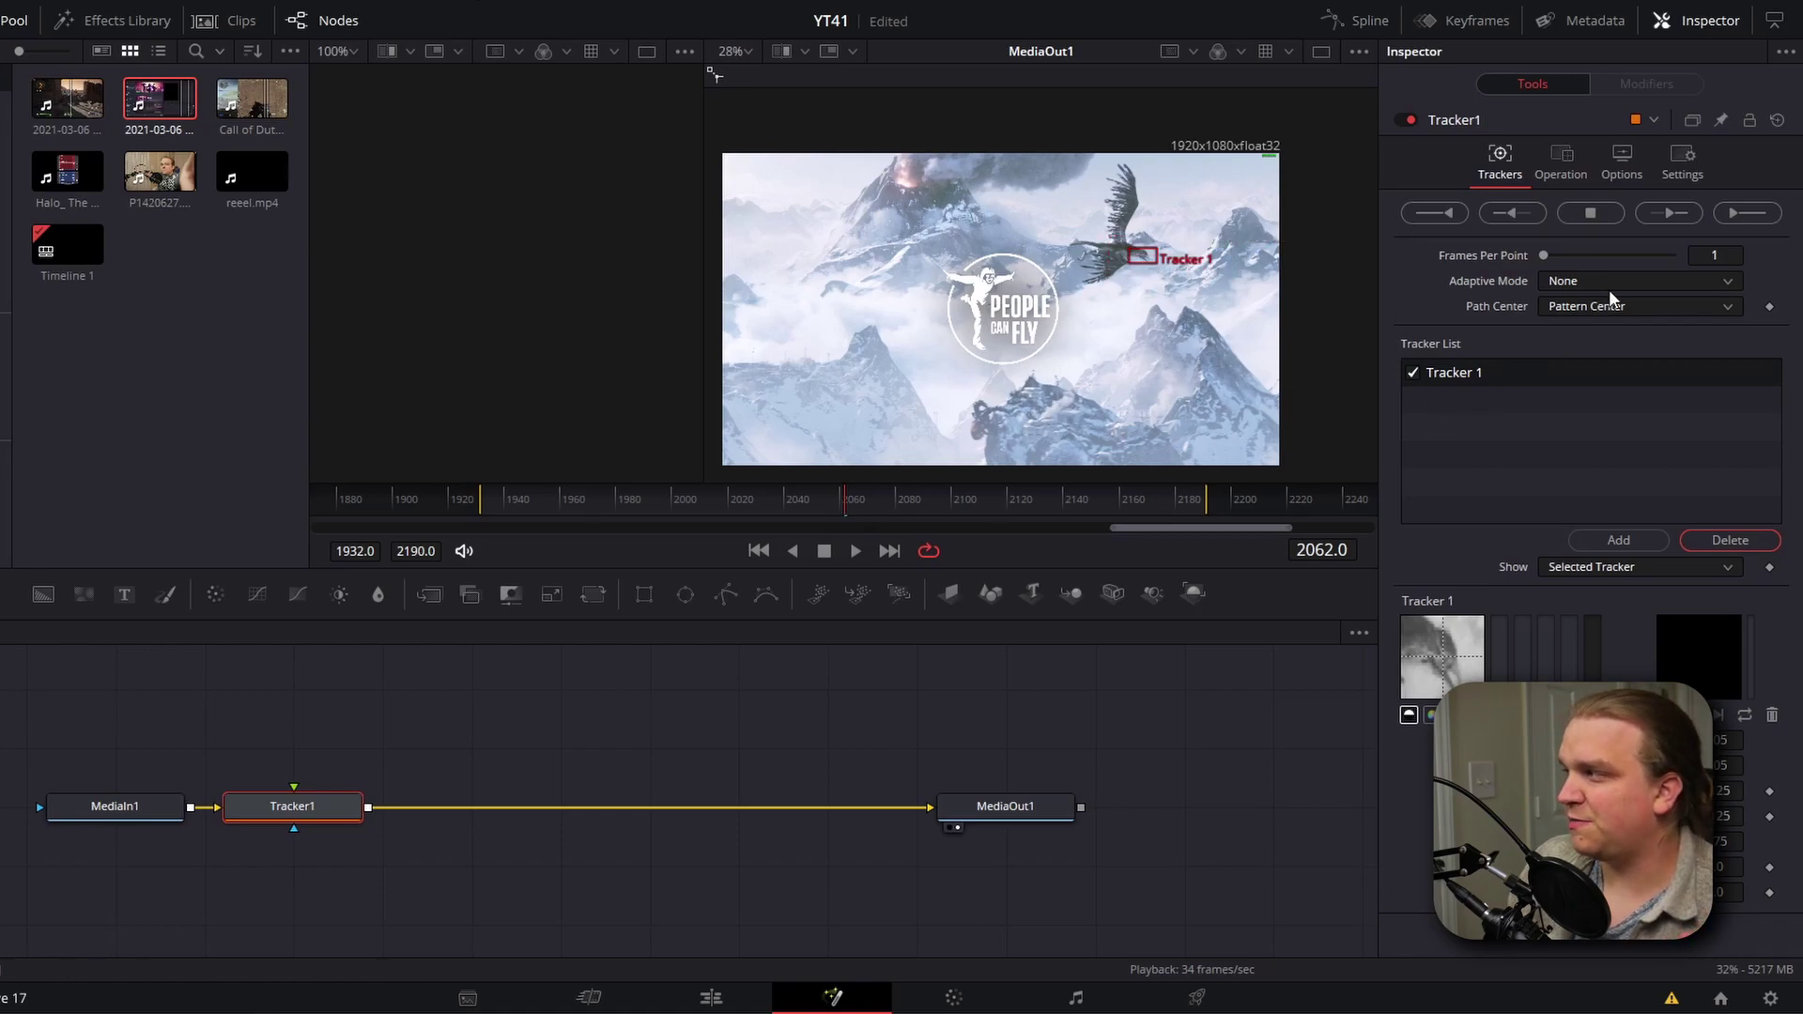
Track the eagle forward, then backward from the start frame back to frame 1932, zooming to 110%
{"action": "left_click", "coordinate": [1662, 213]}
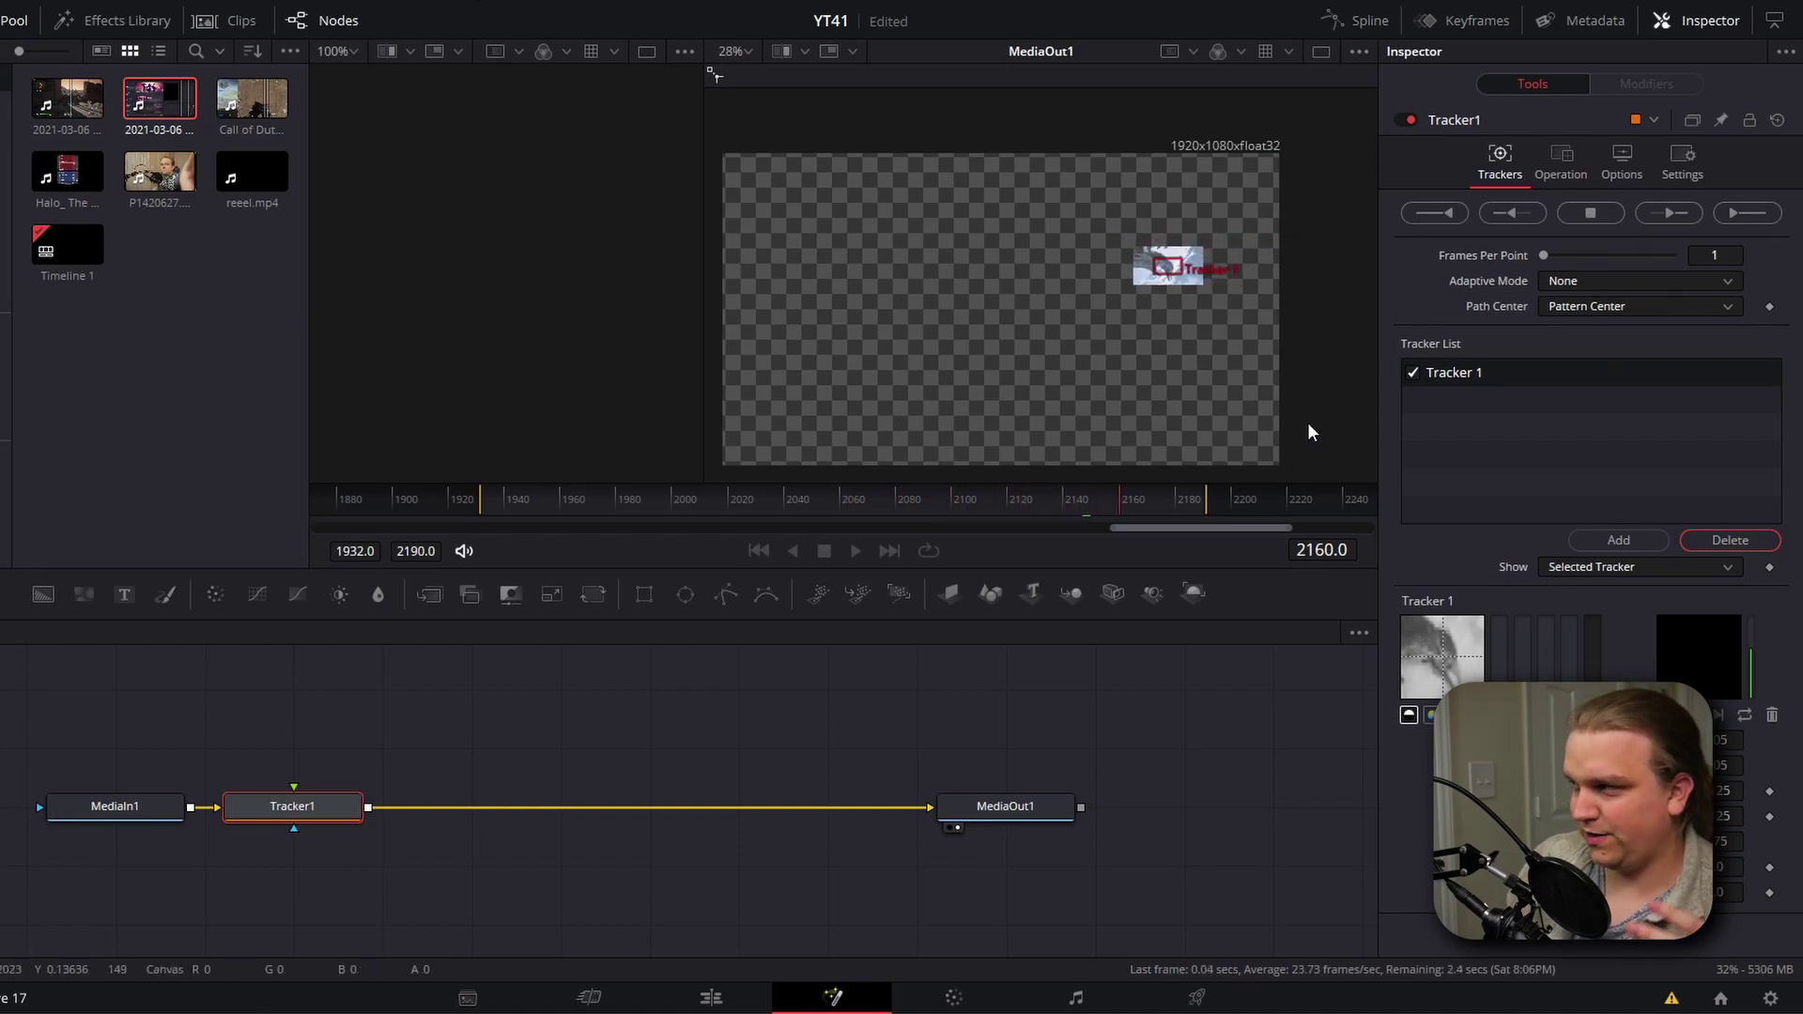
{"action": "left_click", "coordinate": [1016, 564]}
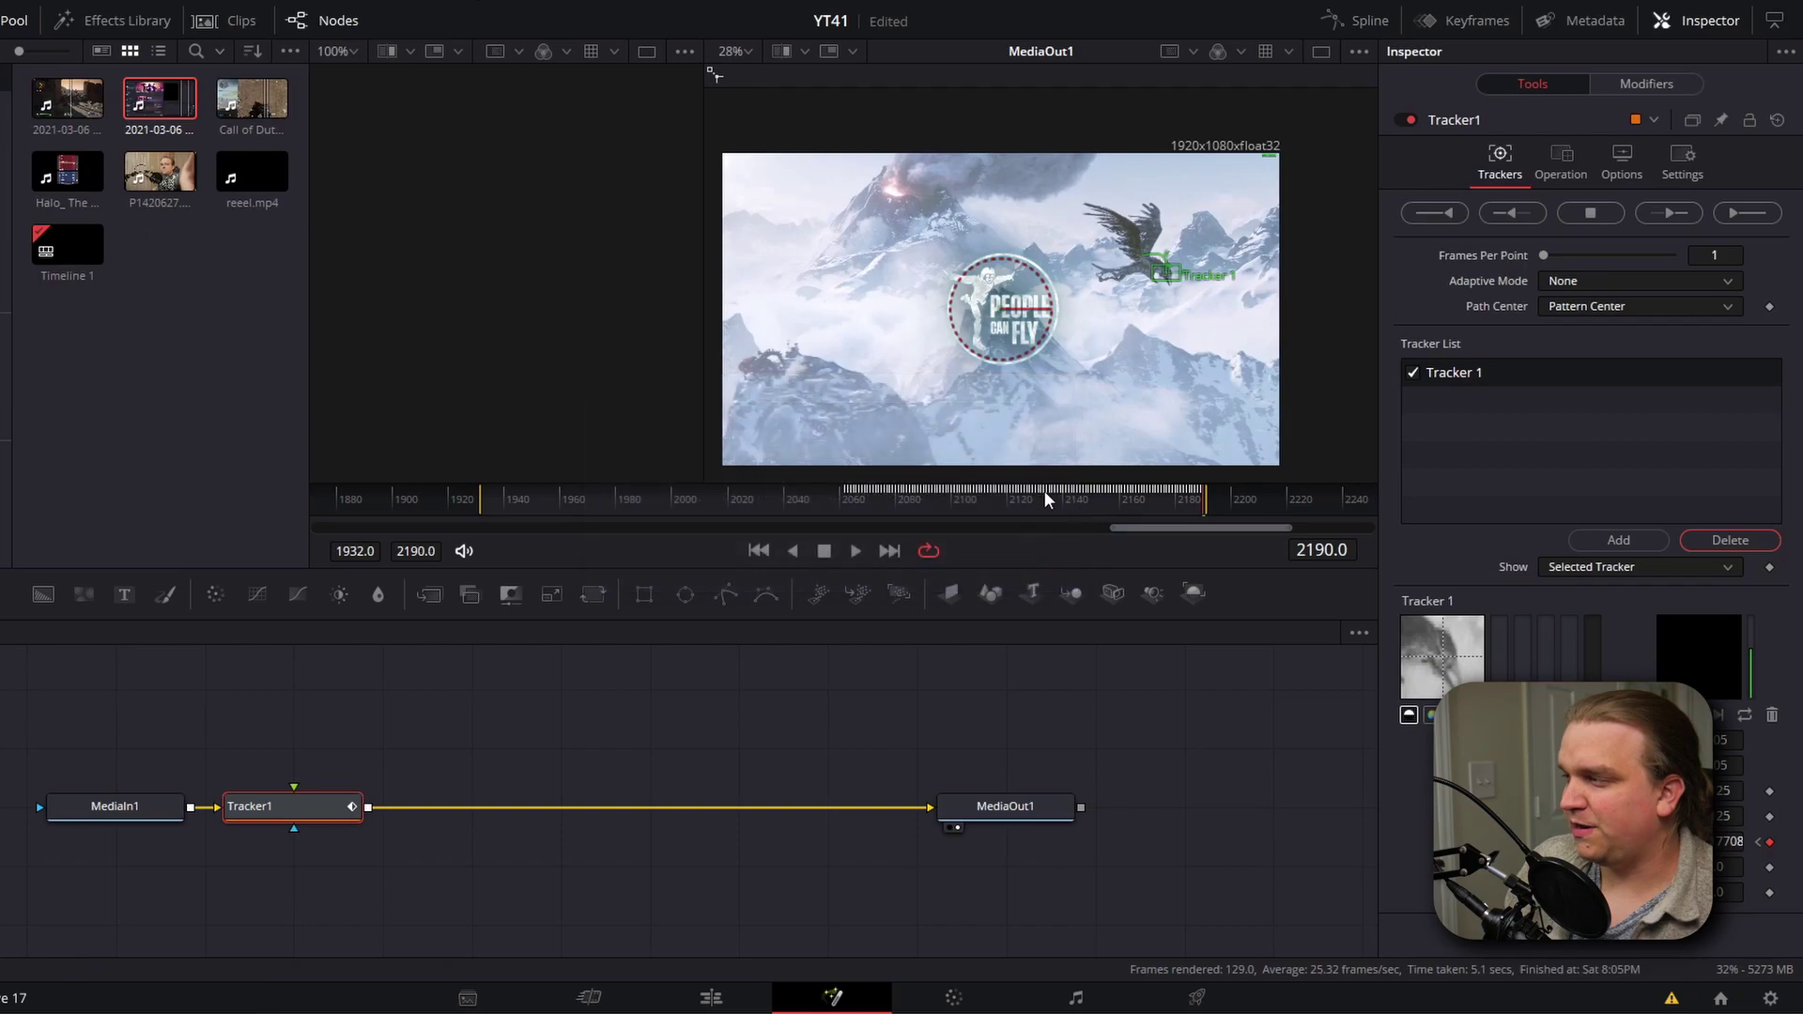
{"action": "left_click", "coordinate": [854, 511]}
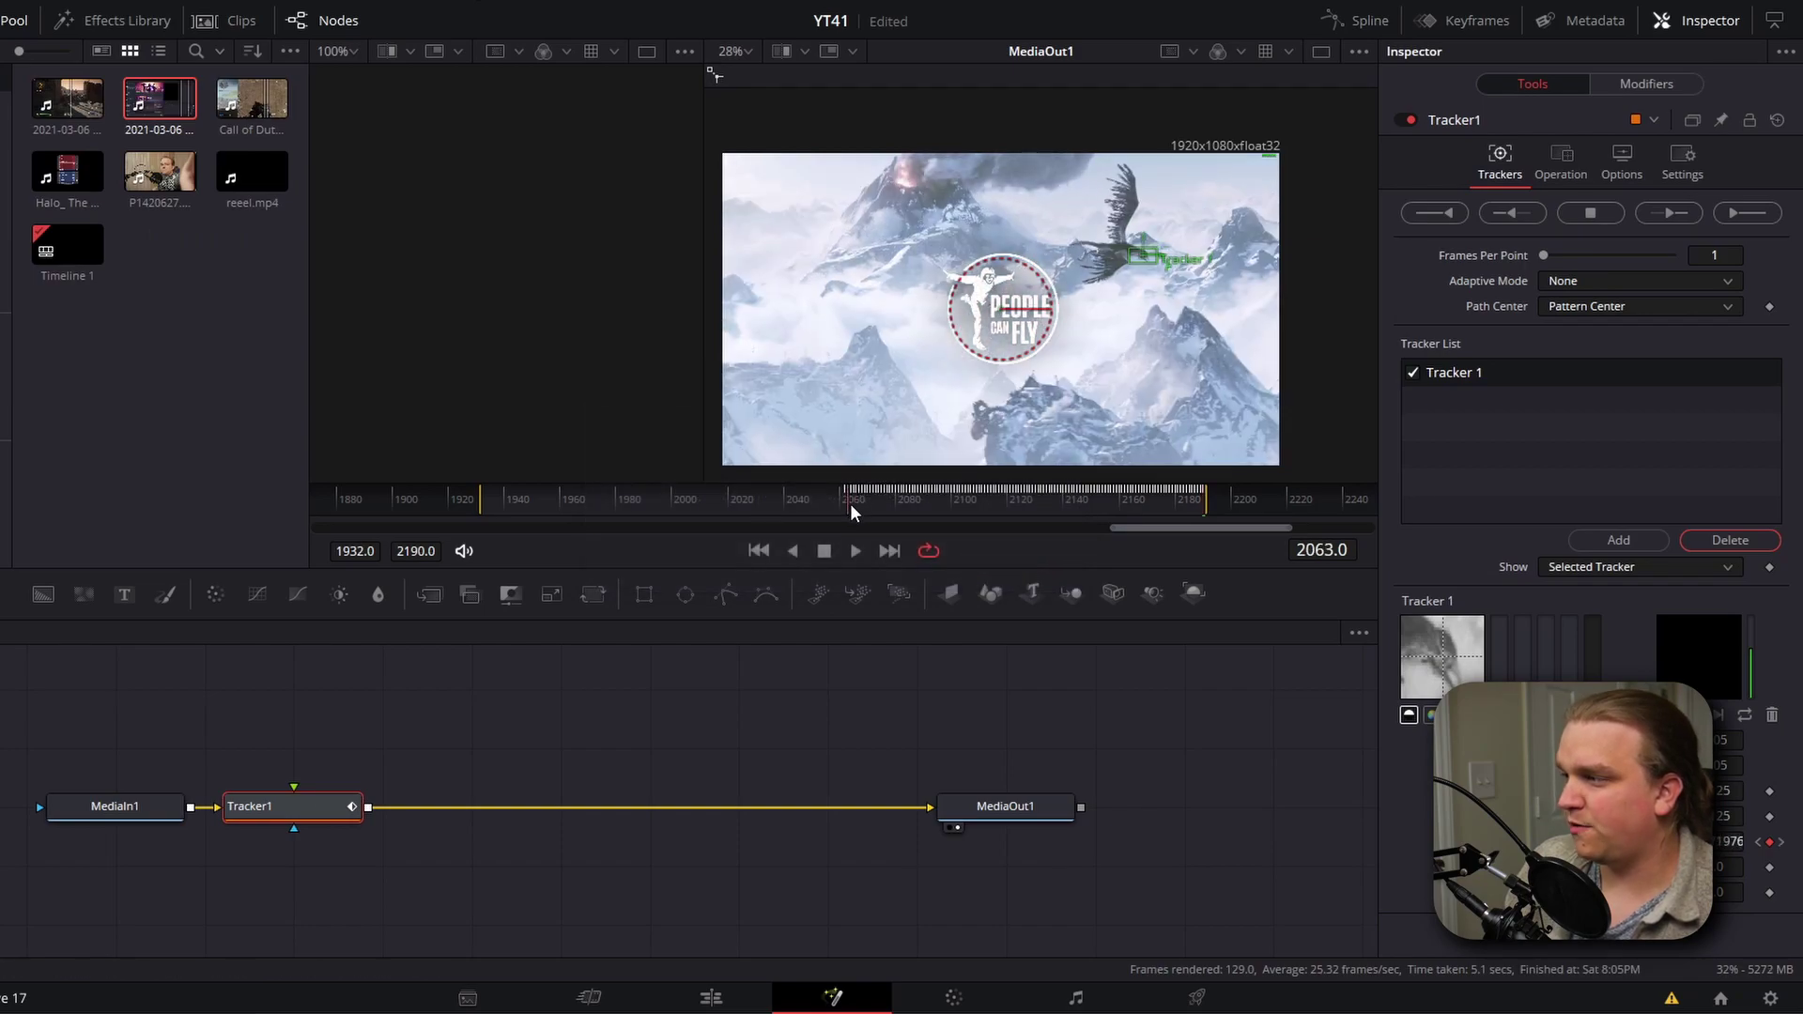
{"action": "left_click", "coordinate": [1519, 216]}
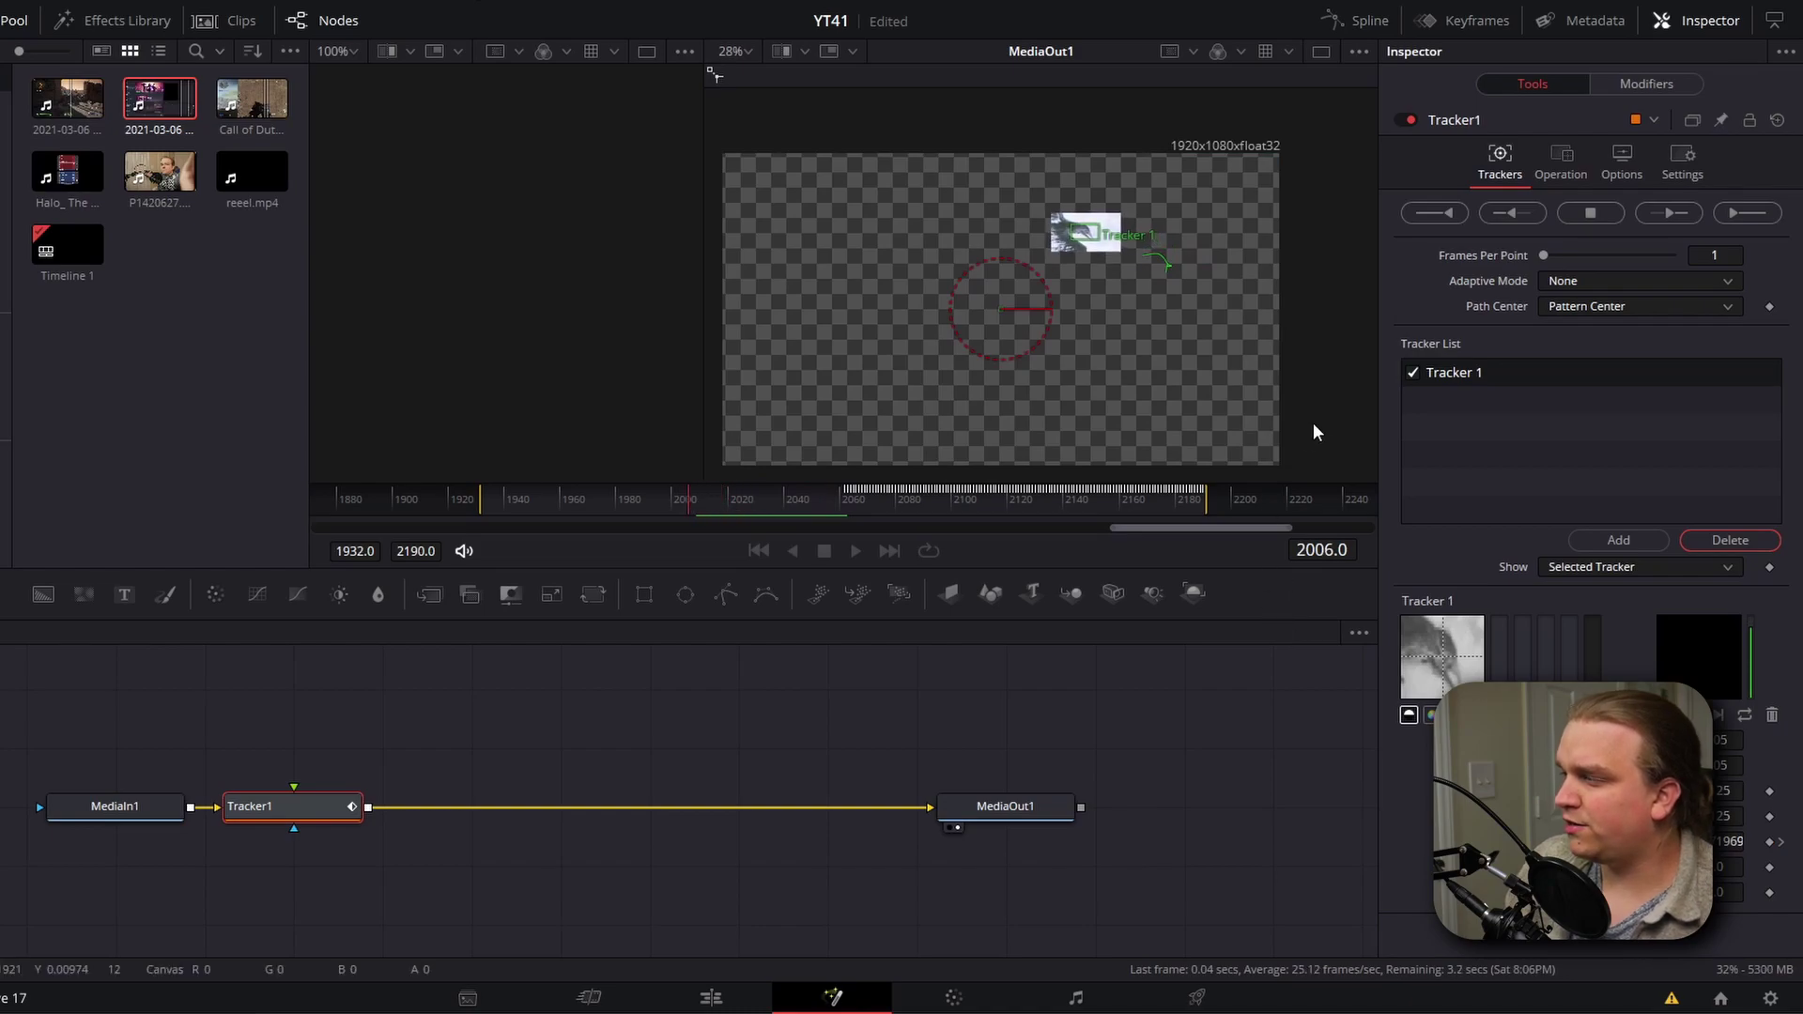
{"action": "scroll", "coordinate": [1202, 319], "scroll_direction": "up", "scroll_amount": 2}
{"action": "scroll", "coordinate": [1202, 319], "scroll_direction": "up", "scroll_amount": 5}
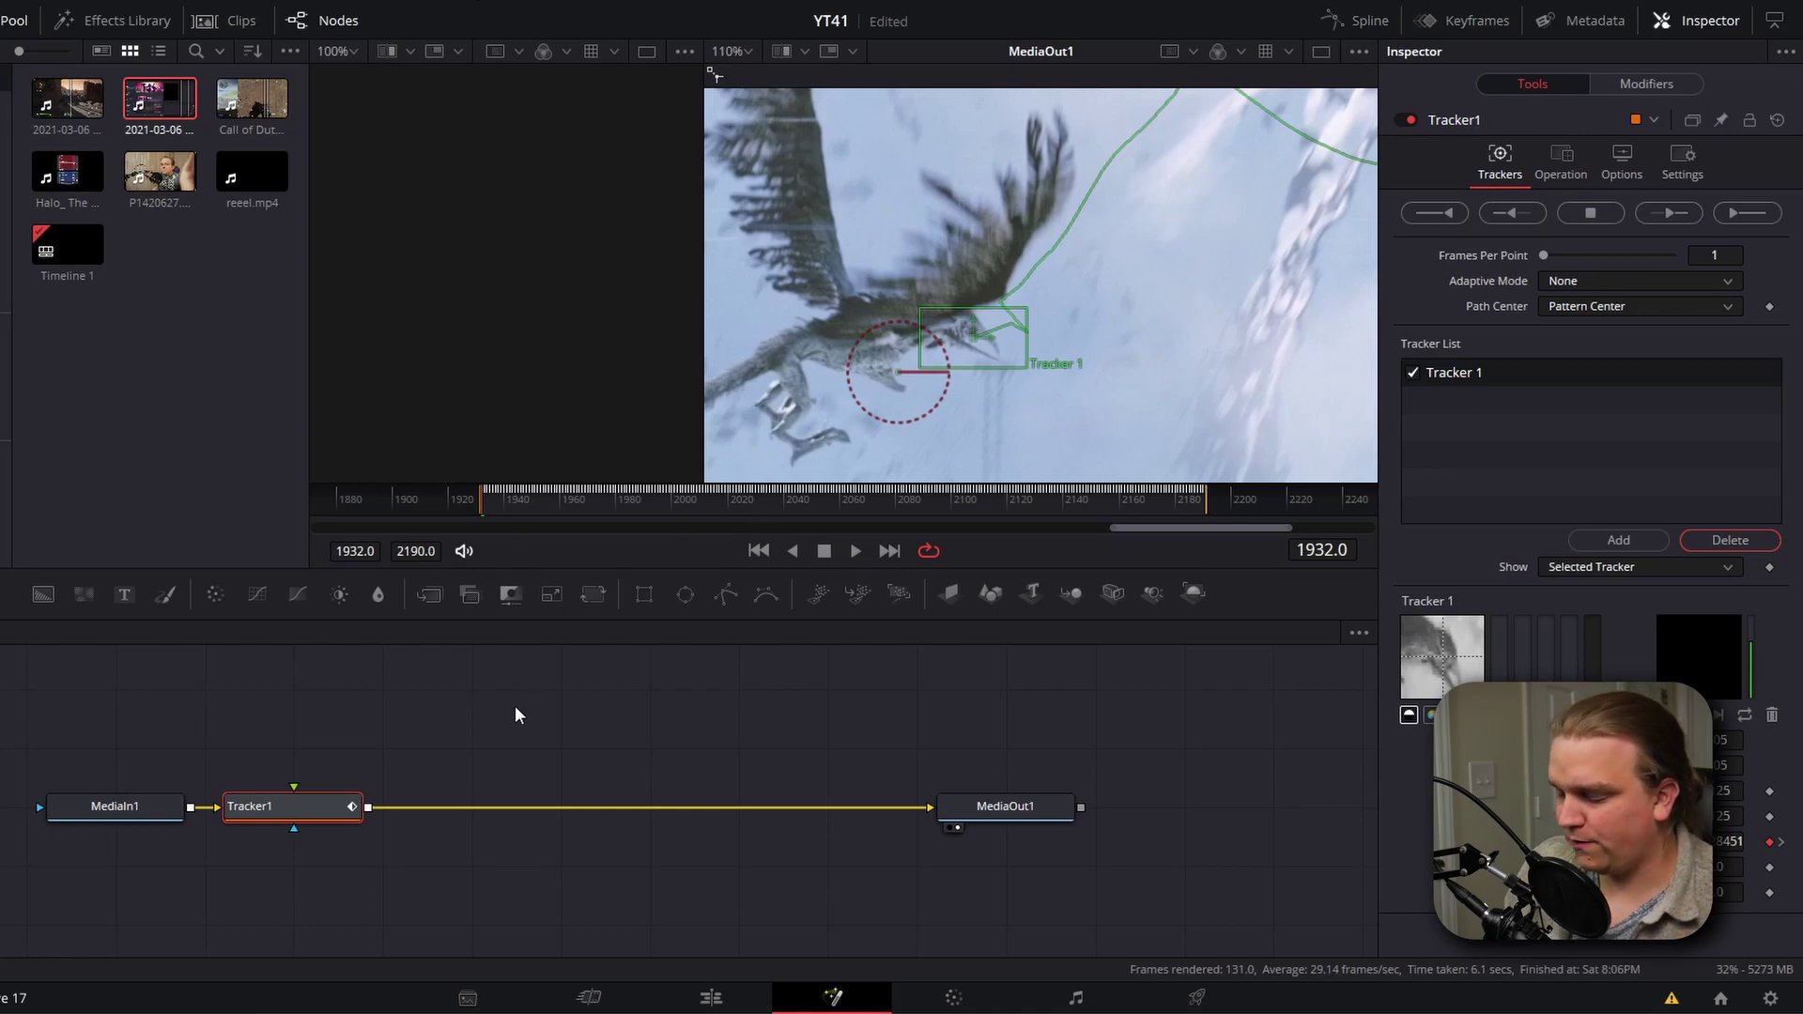
Nudge the tracker box back onto the eagle's body on frames 1933–1935
{"action": "key", "text": "Right"}
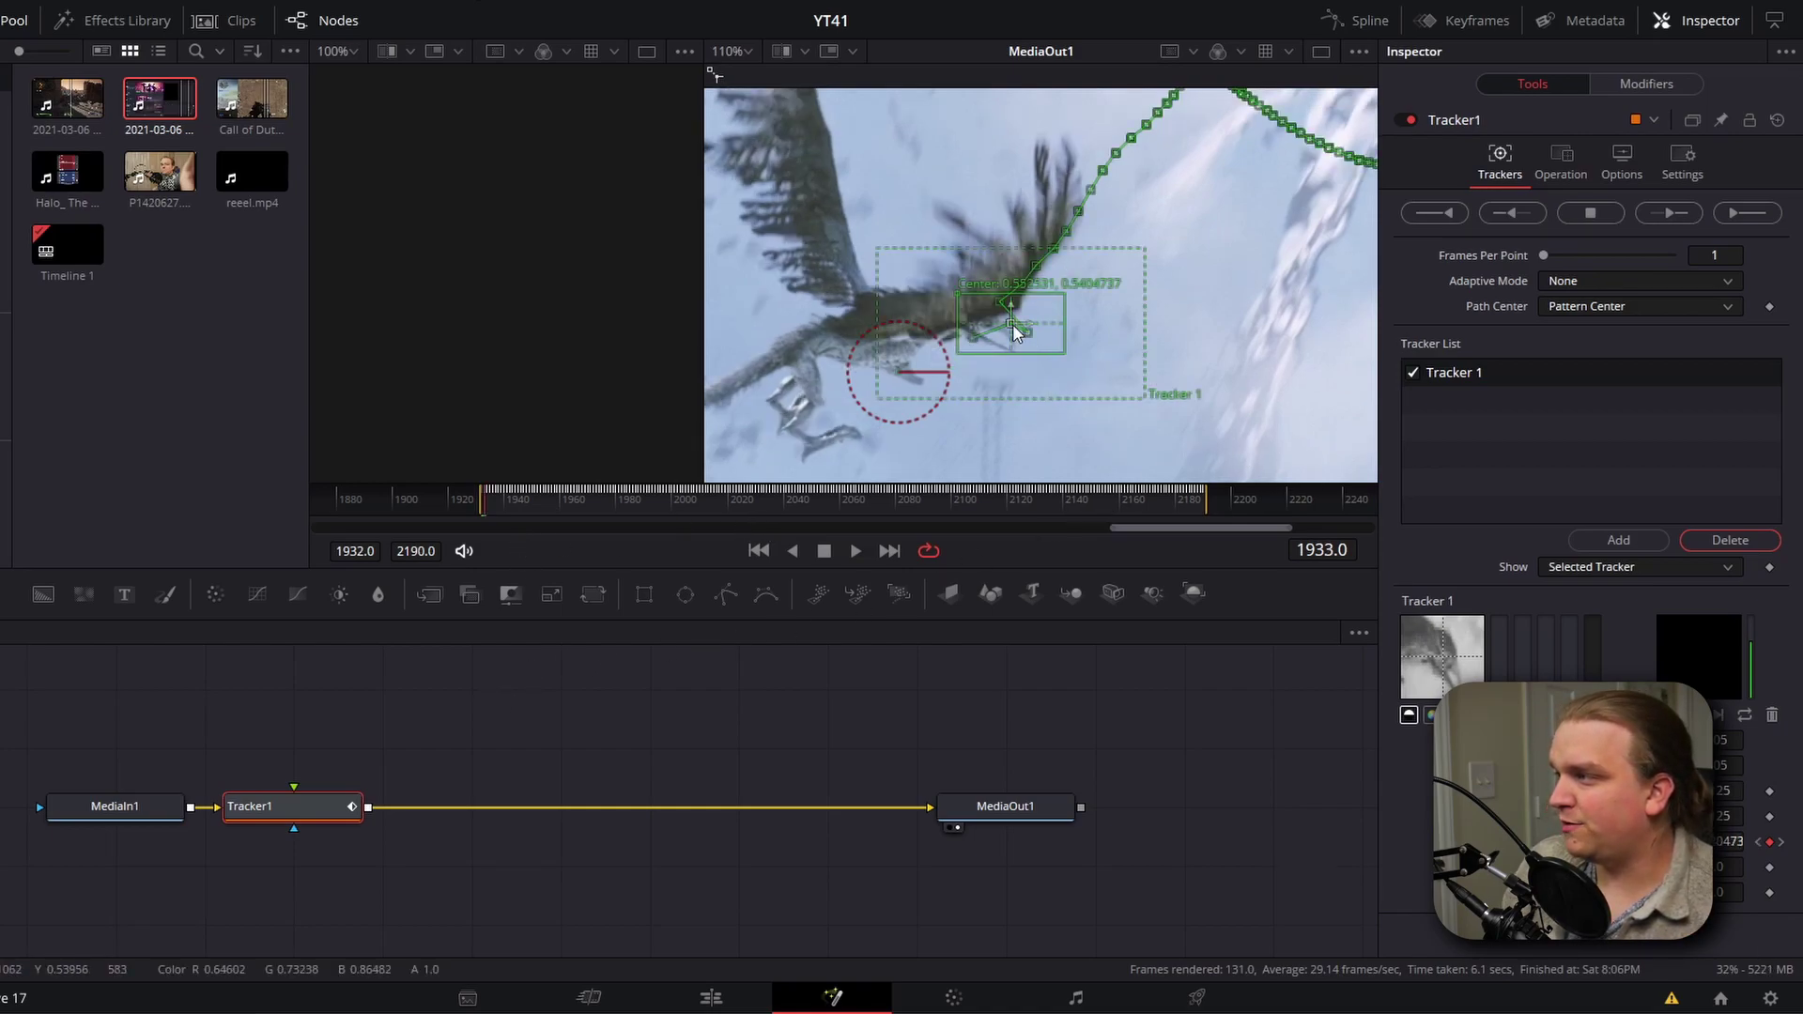
{"action": "mouse_move", "coordinate": [1013, 325]}
{"action": "left_mouse_down"}
{"action": "mouse_move", "coordinate": [977, 323]}
{"action": "mouse_move", "coordinate": [1011, 326]}
{"action": "mouse_move", "coordinate": [993, 317]}
{"action": "left_mouse_up"}
{"action": "key", "text": "Right"}
{"action": "key", "text": "Right"}
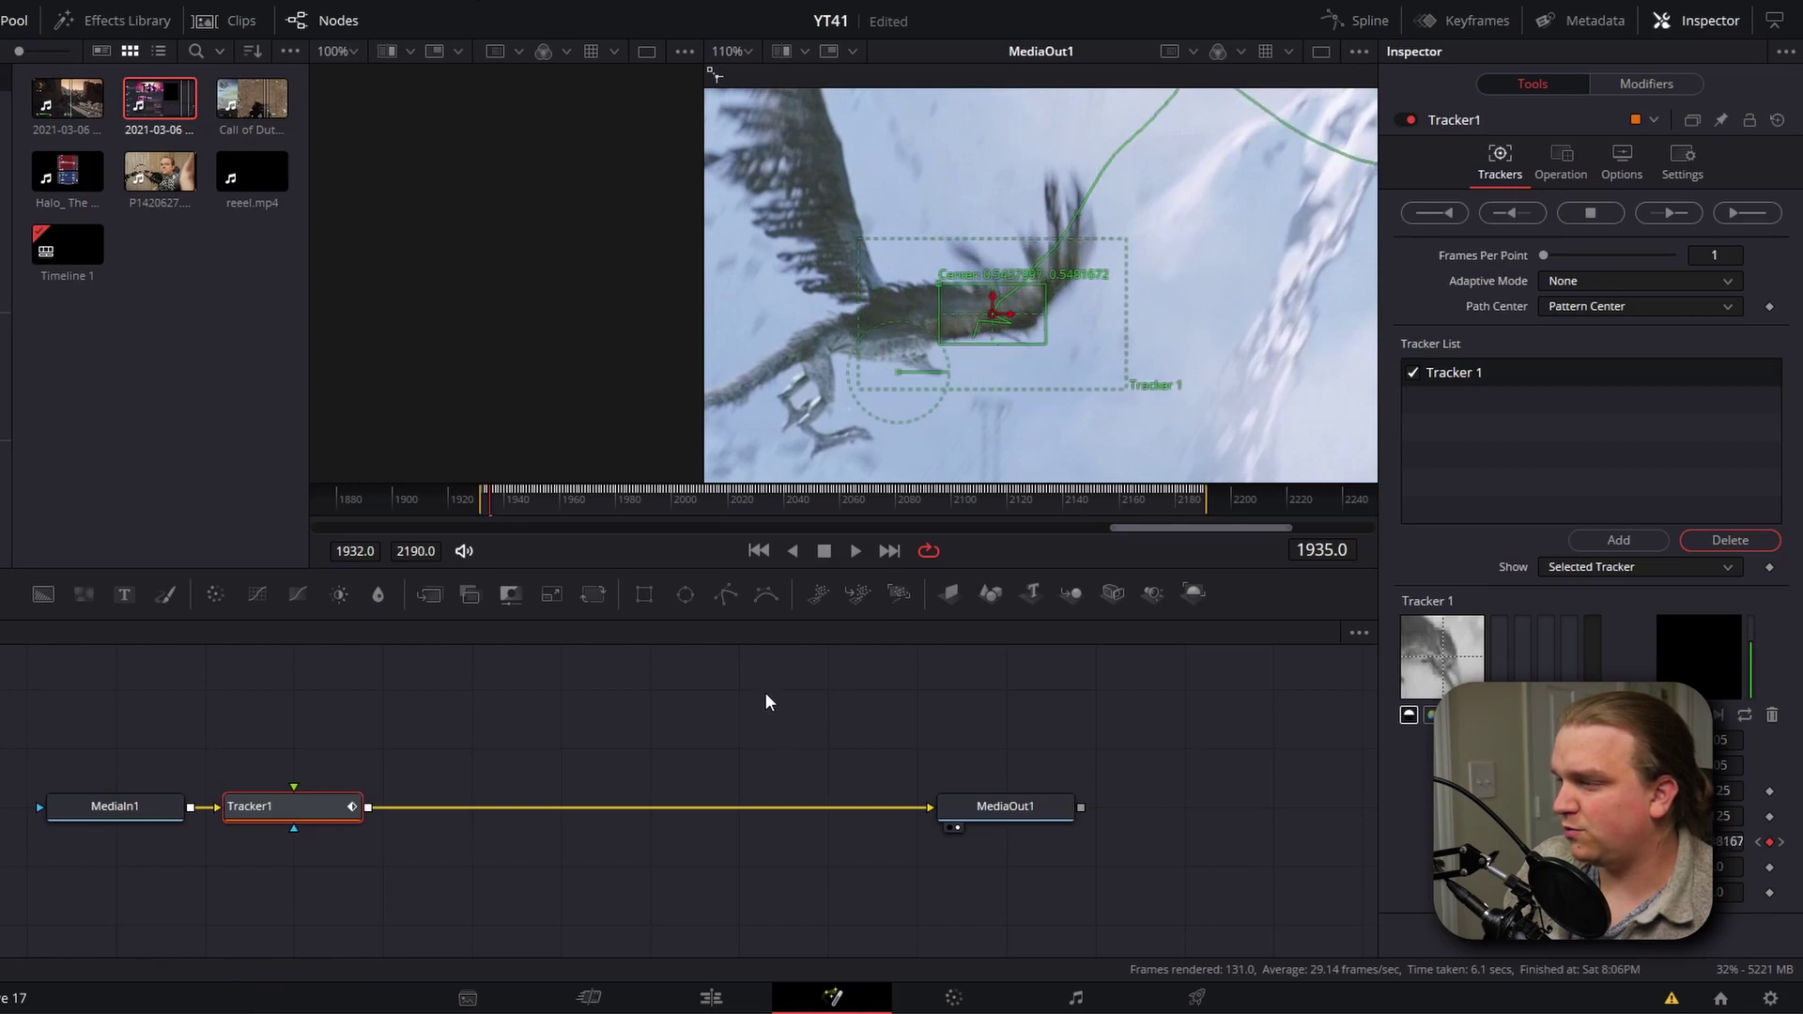
{"action": "key", "text": "Left"}
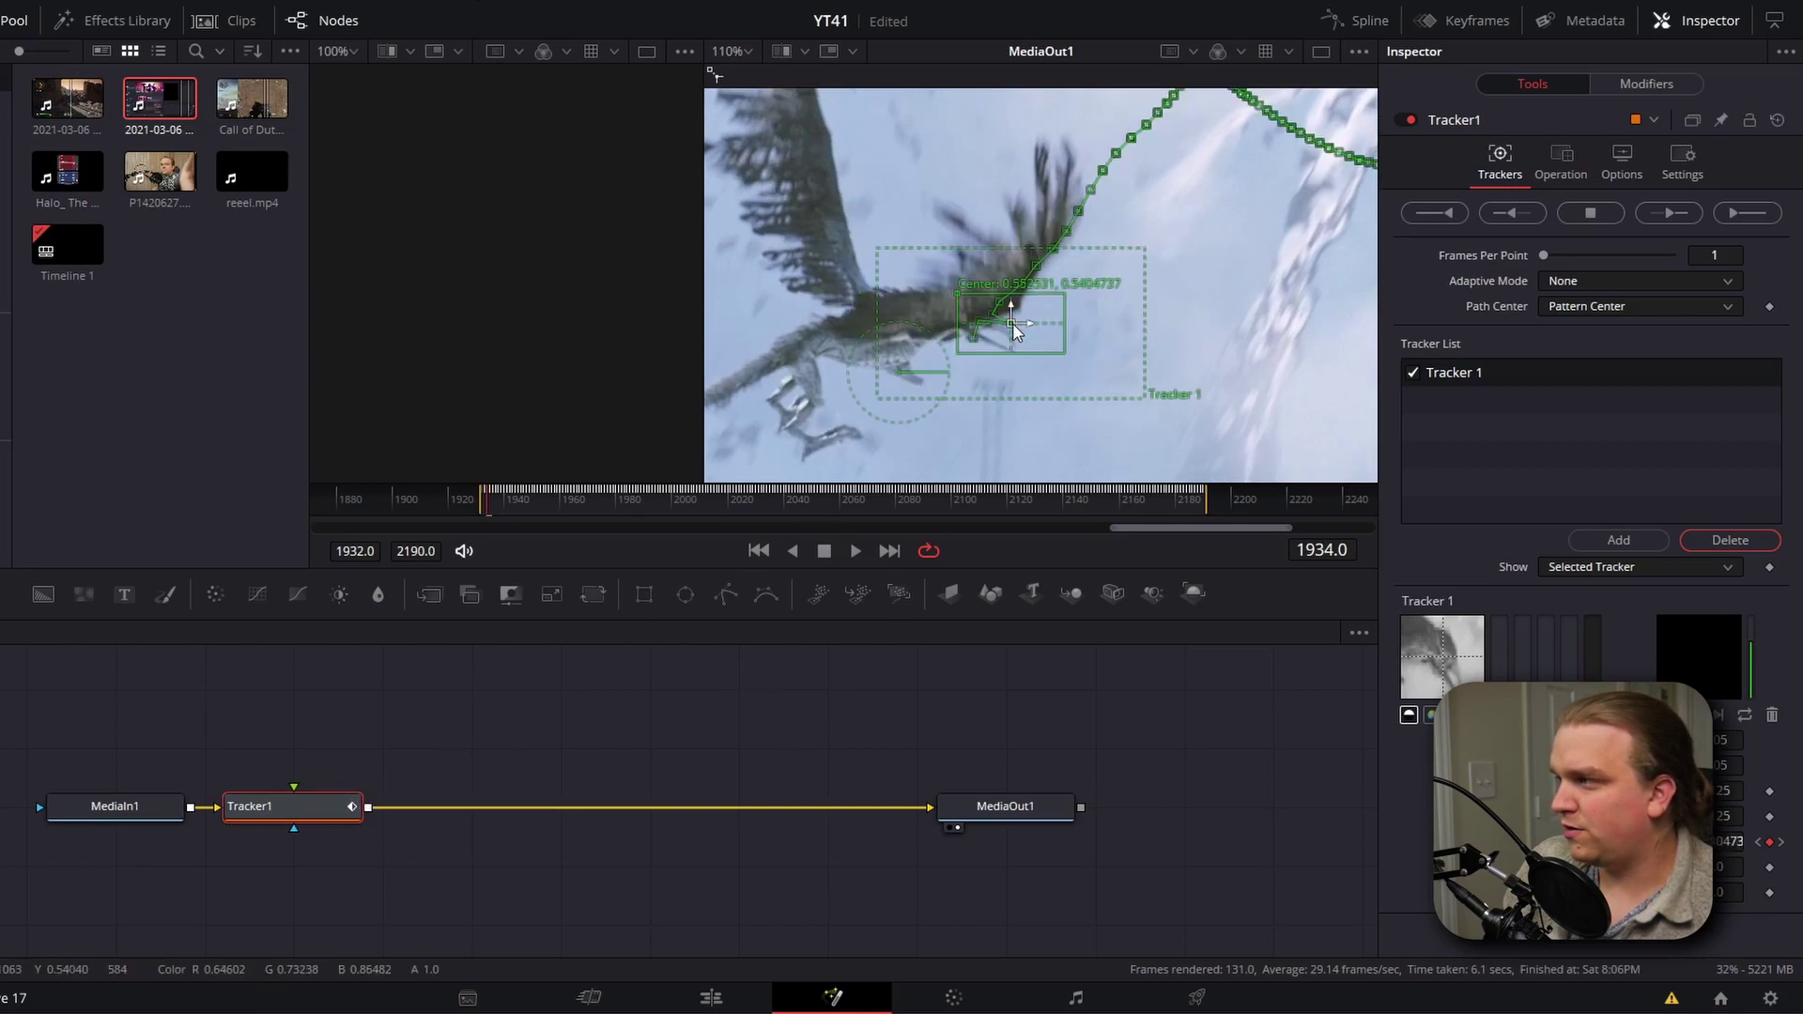
{"action": "left_click_drag", "start_coordinate": [1014, 328], "coordinate": [986, 323]}
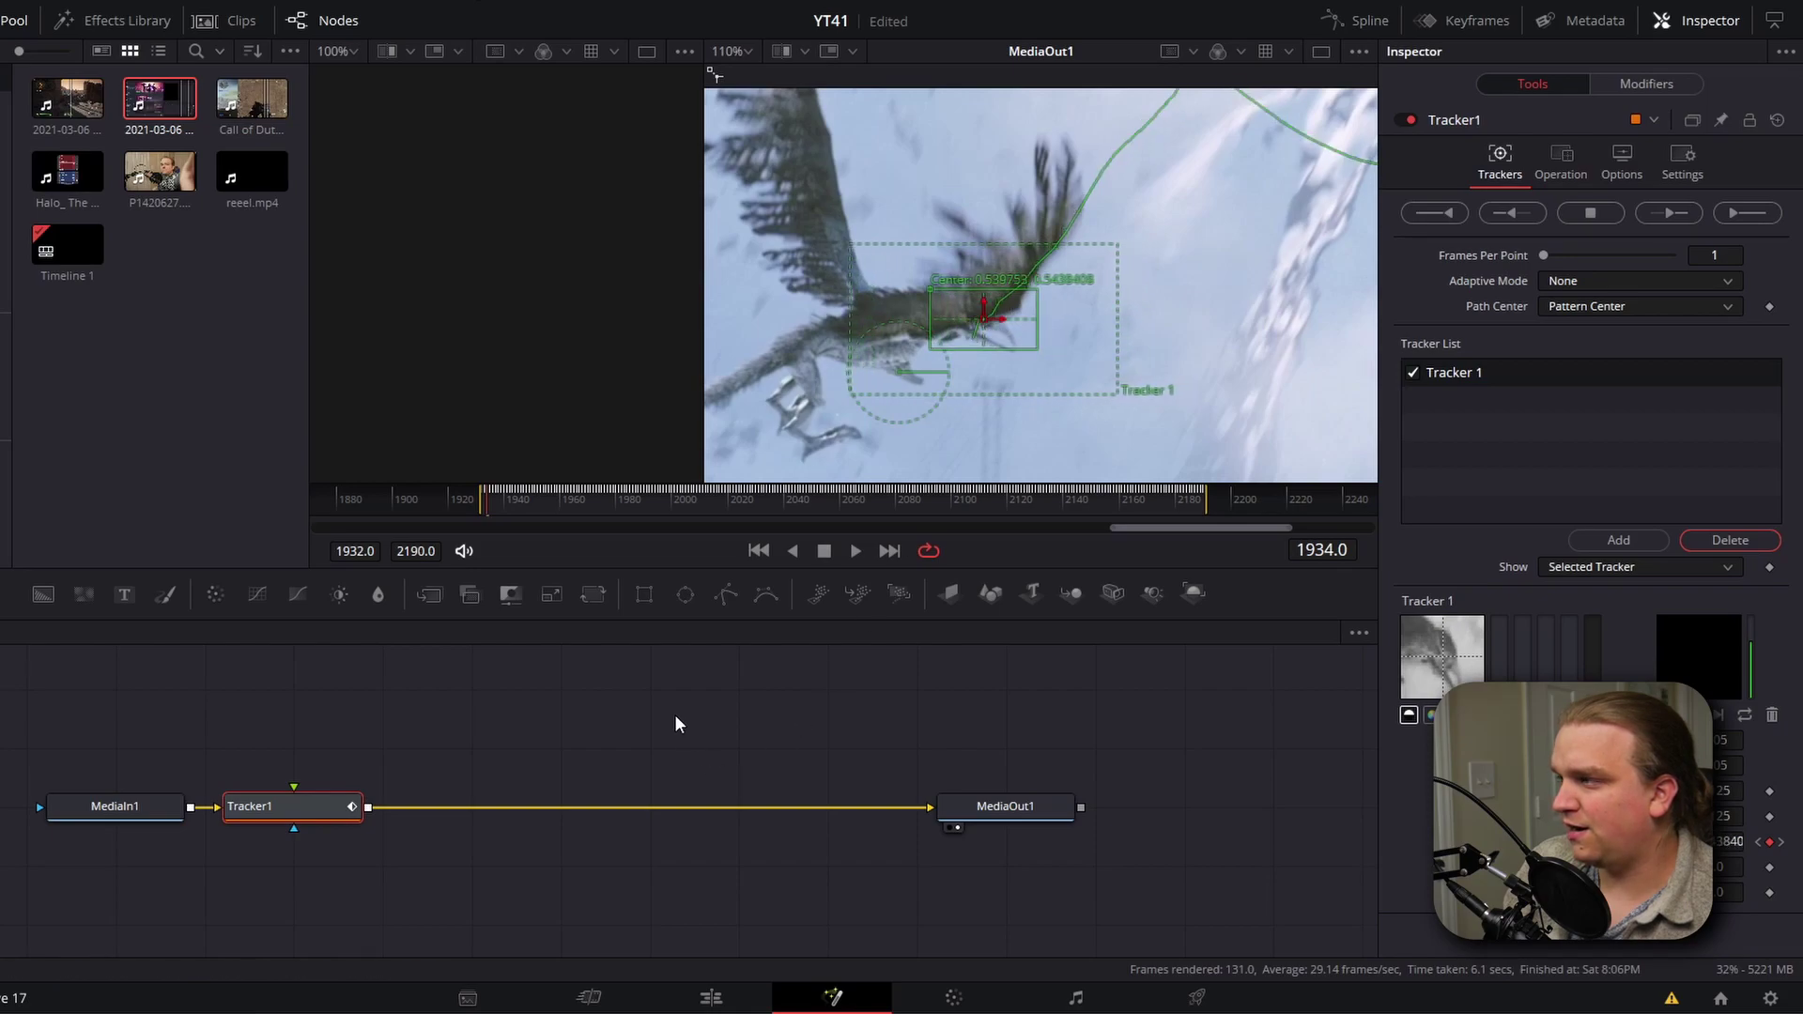
{"action": "key", "text": "Left"}
{"action": "key", "text": "Left"}
Play back the clip to check Tracker1's path follows the eagle across the shot
{"action": "left_click", "coordinate": [683, 683]}
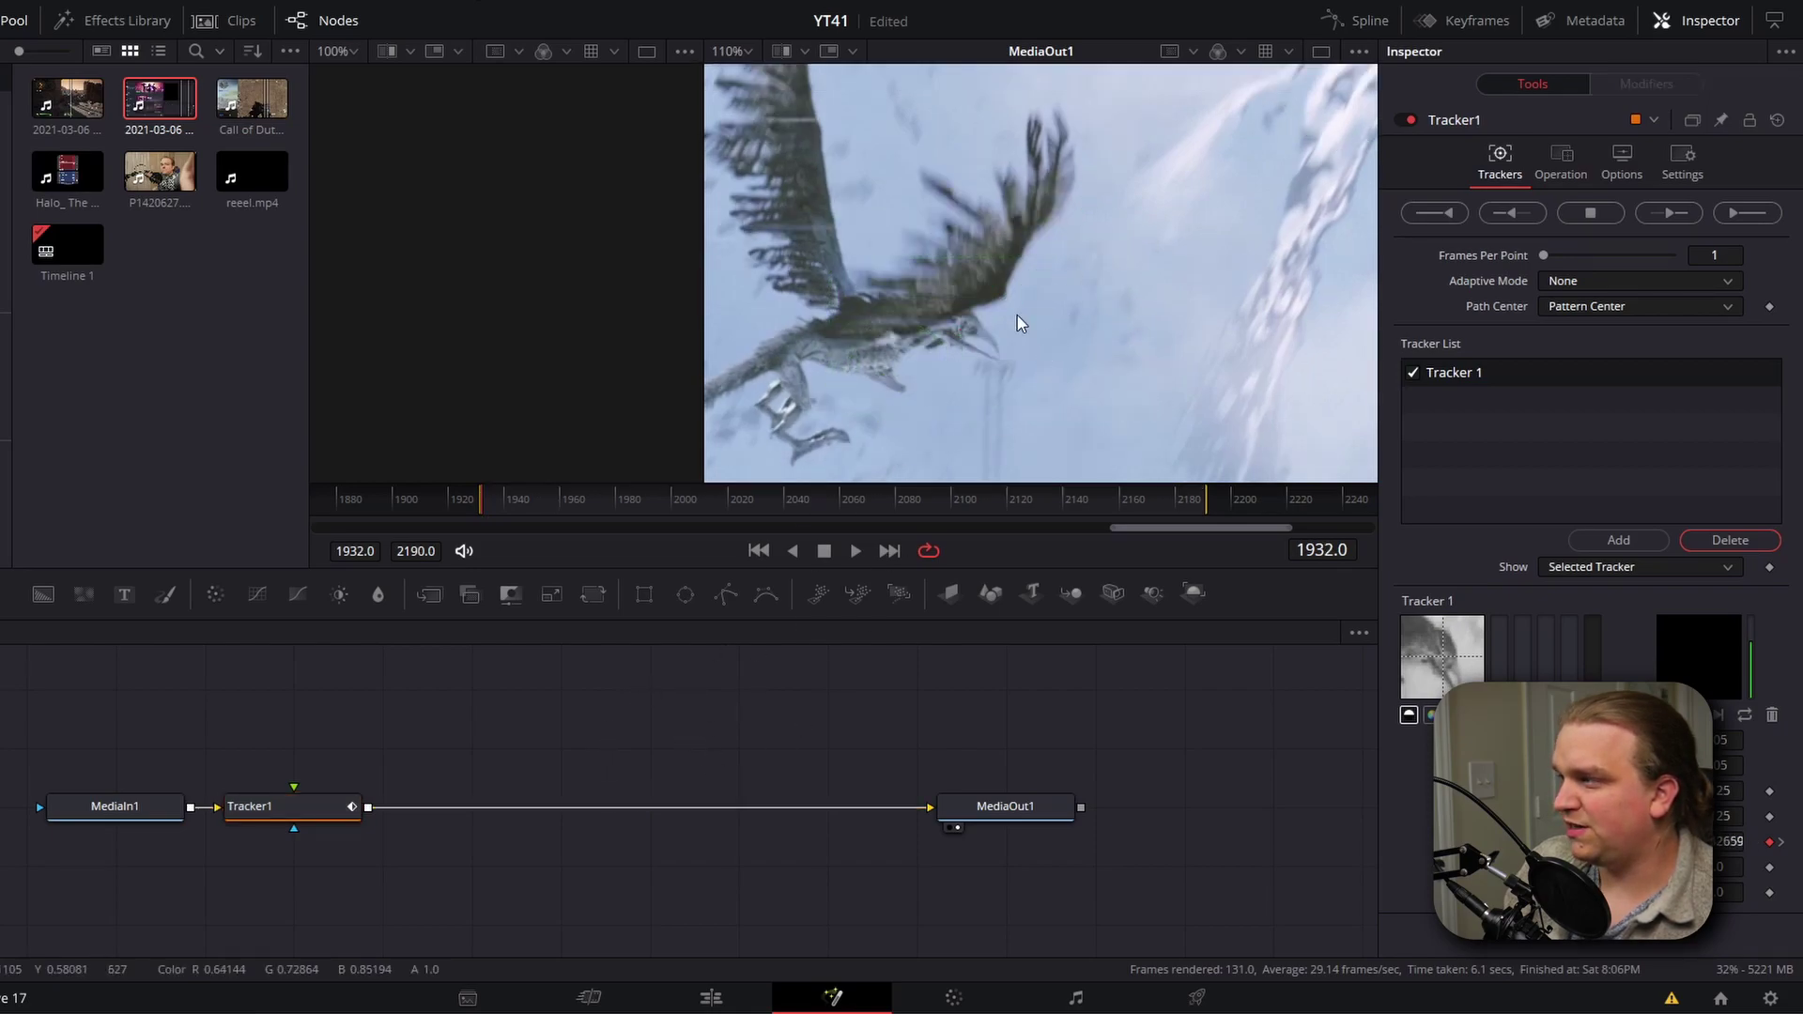
{"action": "left_click", "coordinate": [299, 813]}
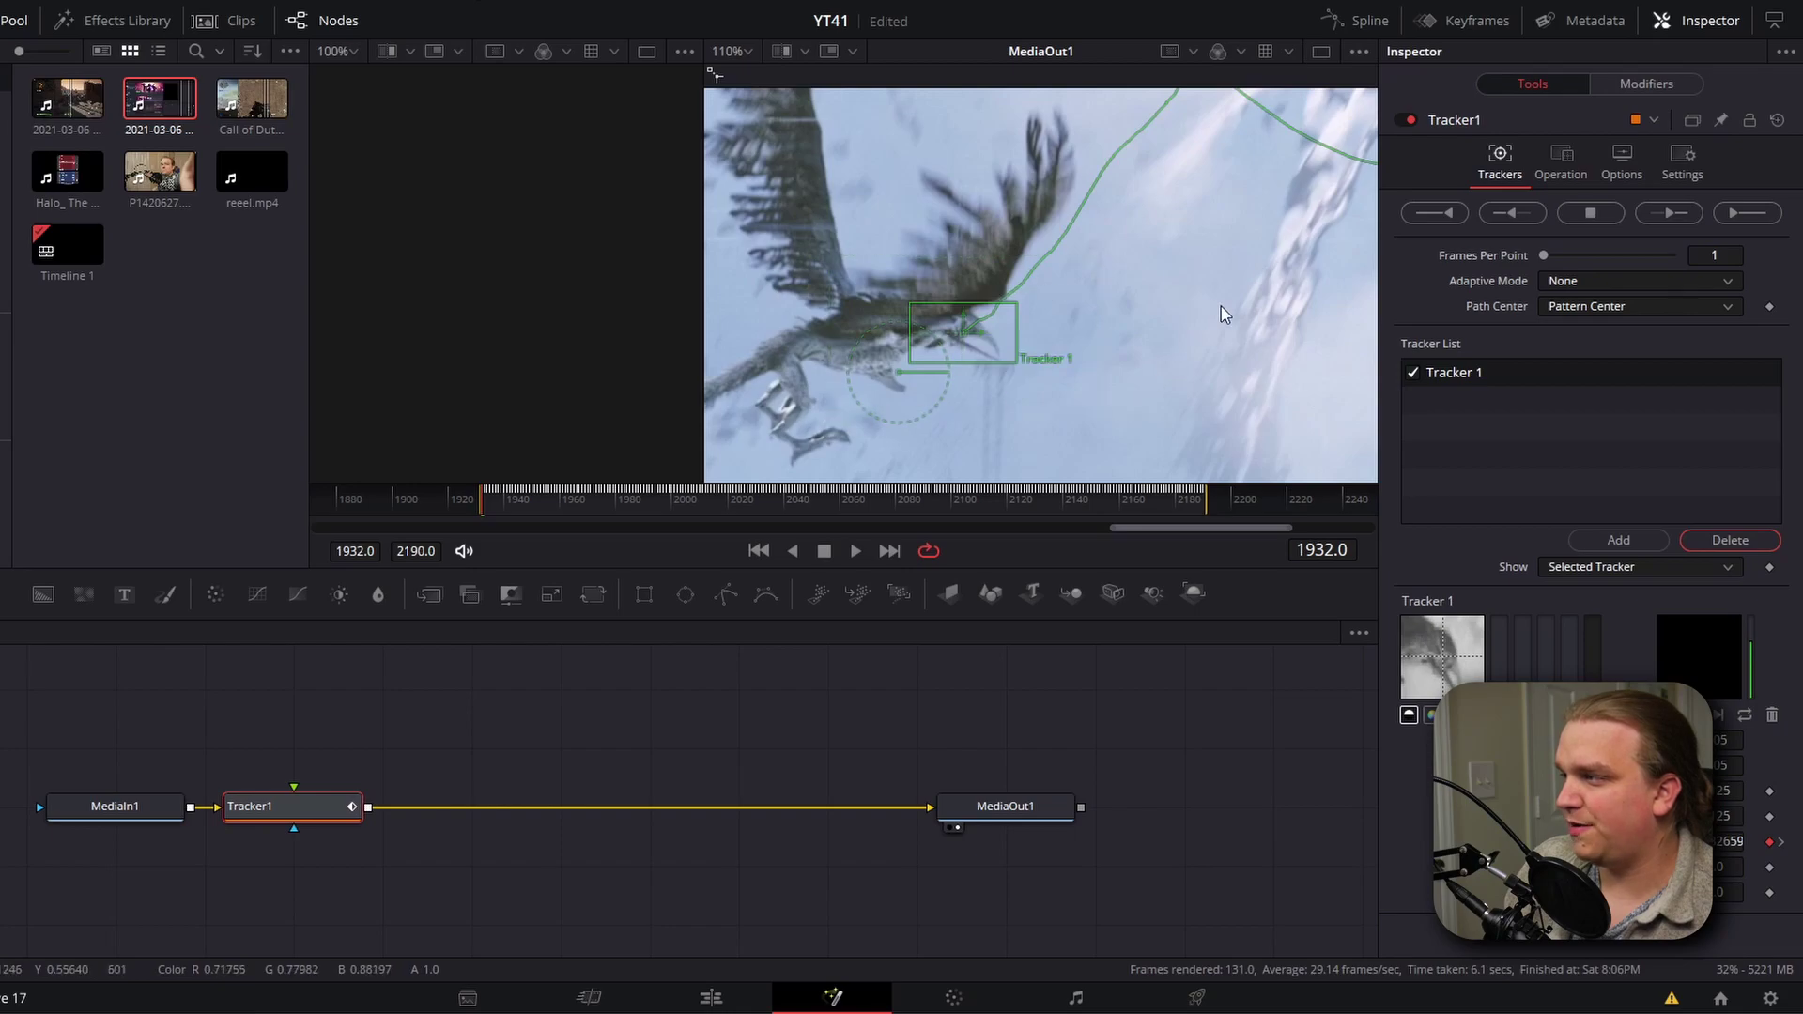
{"action": "key", "text": "space"}
{"action": "scroll", "coordinate": [1046, 289], "scroll_direction": "down", "scroll_amount": 5}
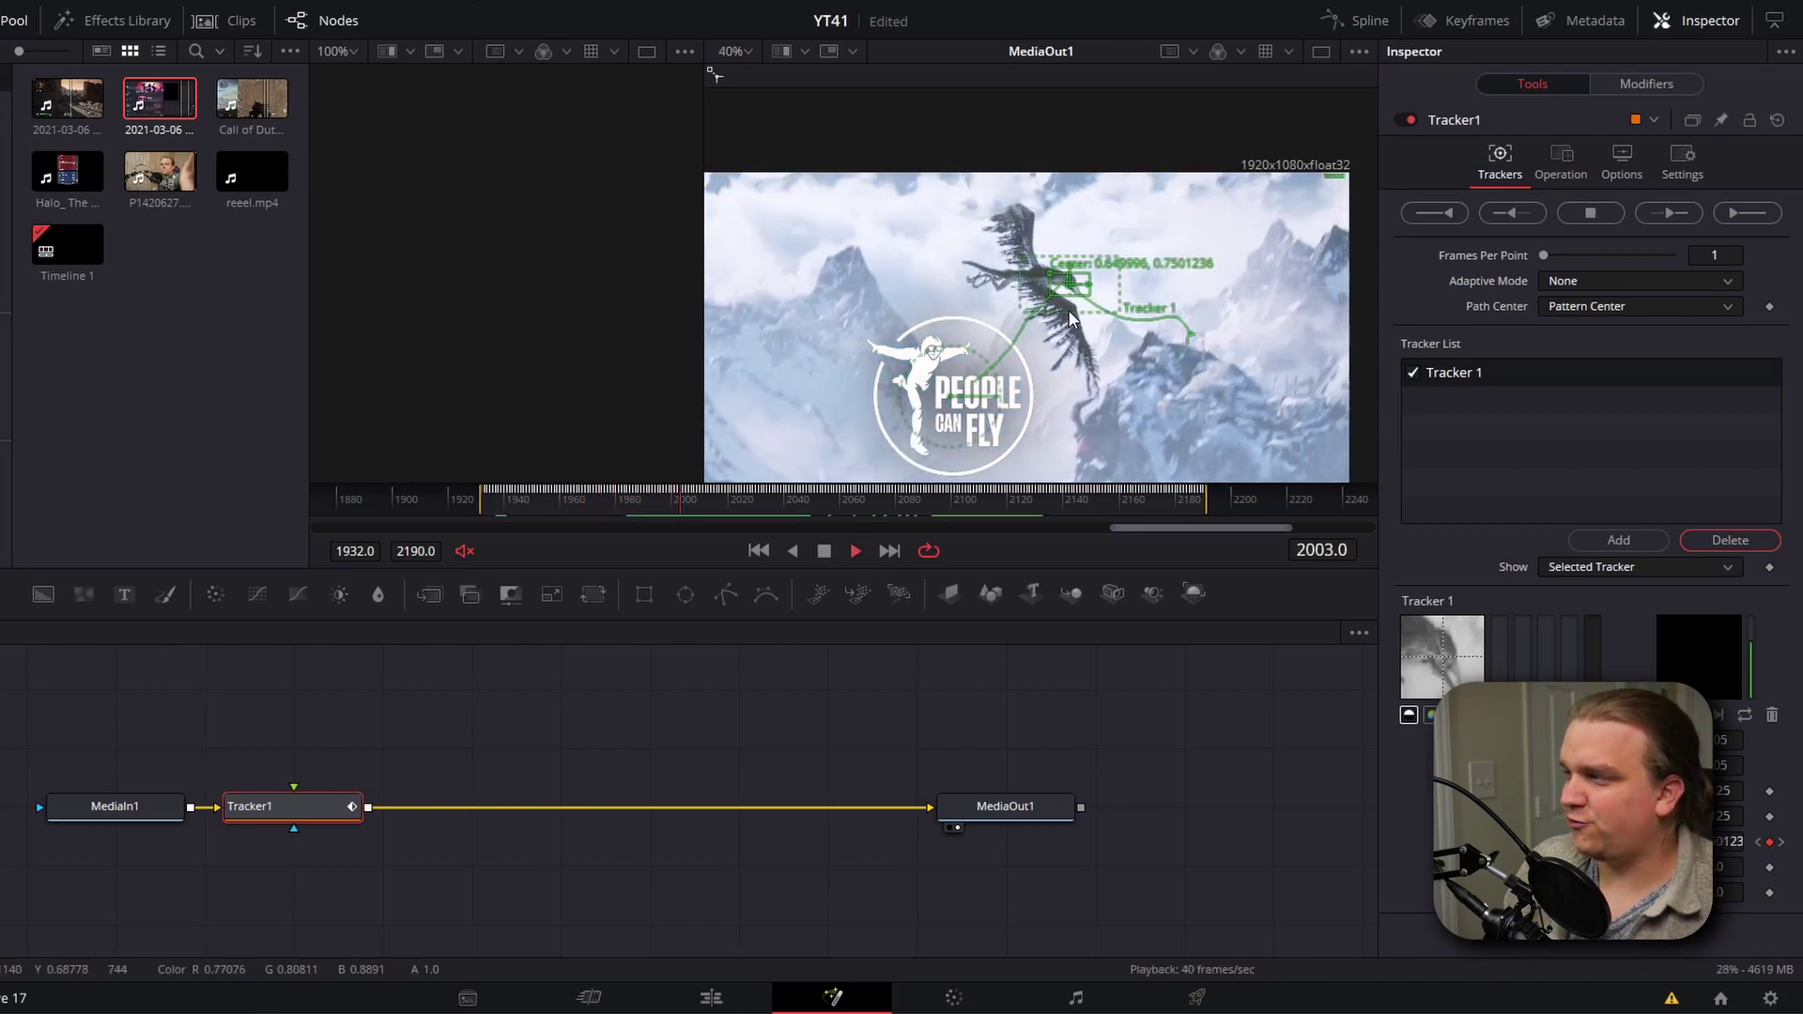
{"action": "key", "text": "space"}
{"action": "left_click", "coordinate": [458, 734]}
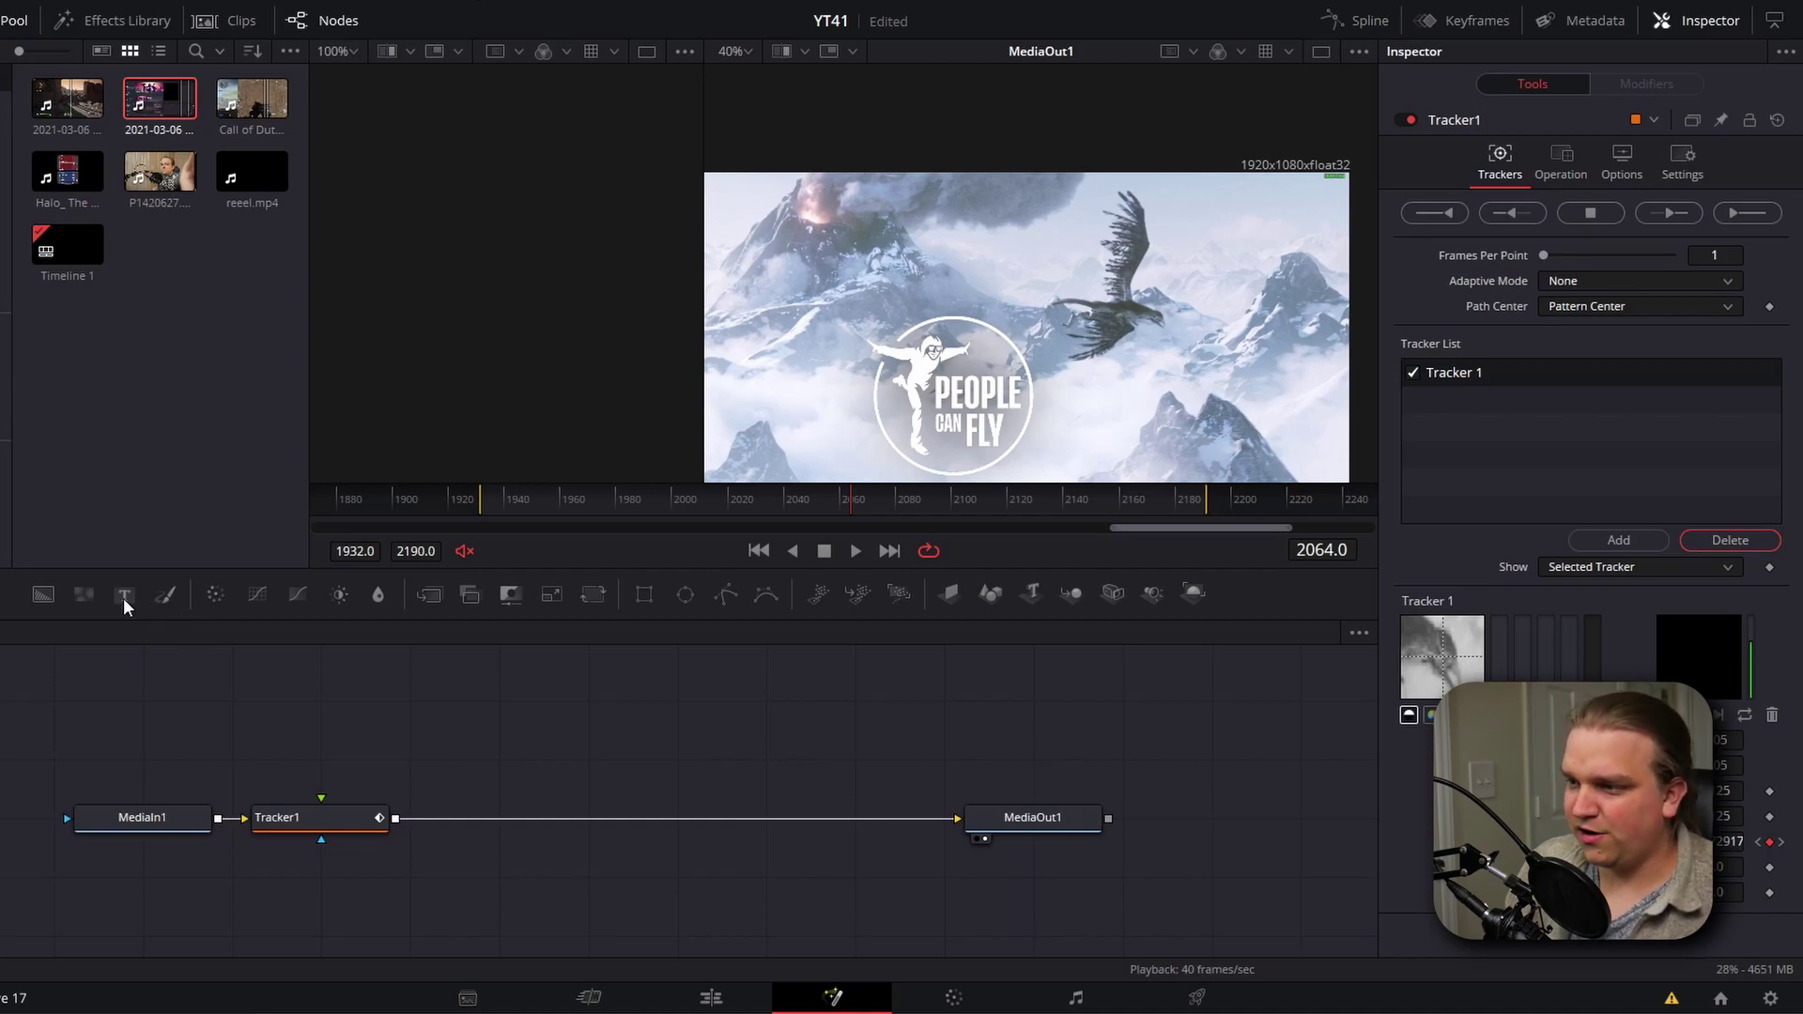
Add a Text node and set its colour to dark navy
{"action": "left_click_drag", "start_coordinate": [124, 595], "coordinate": [363, 726]}
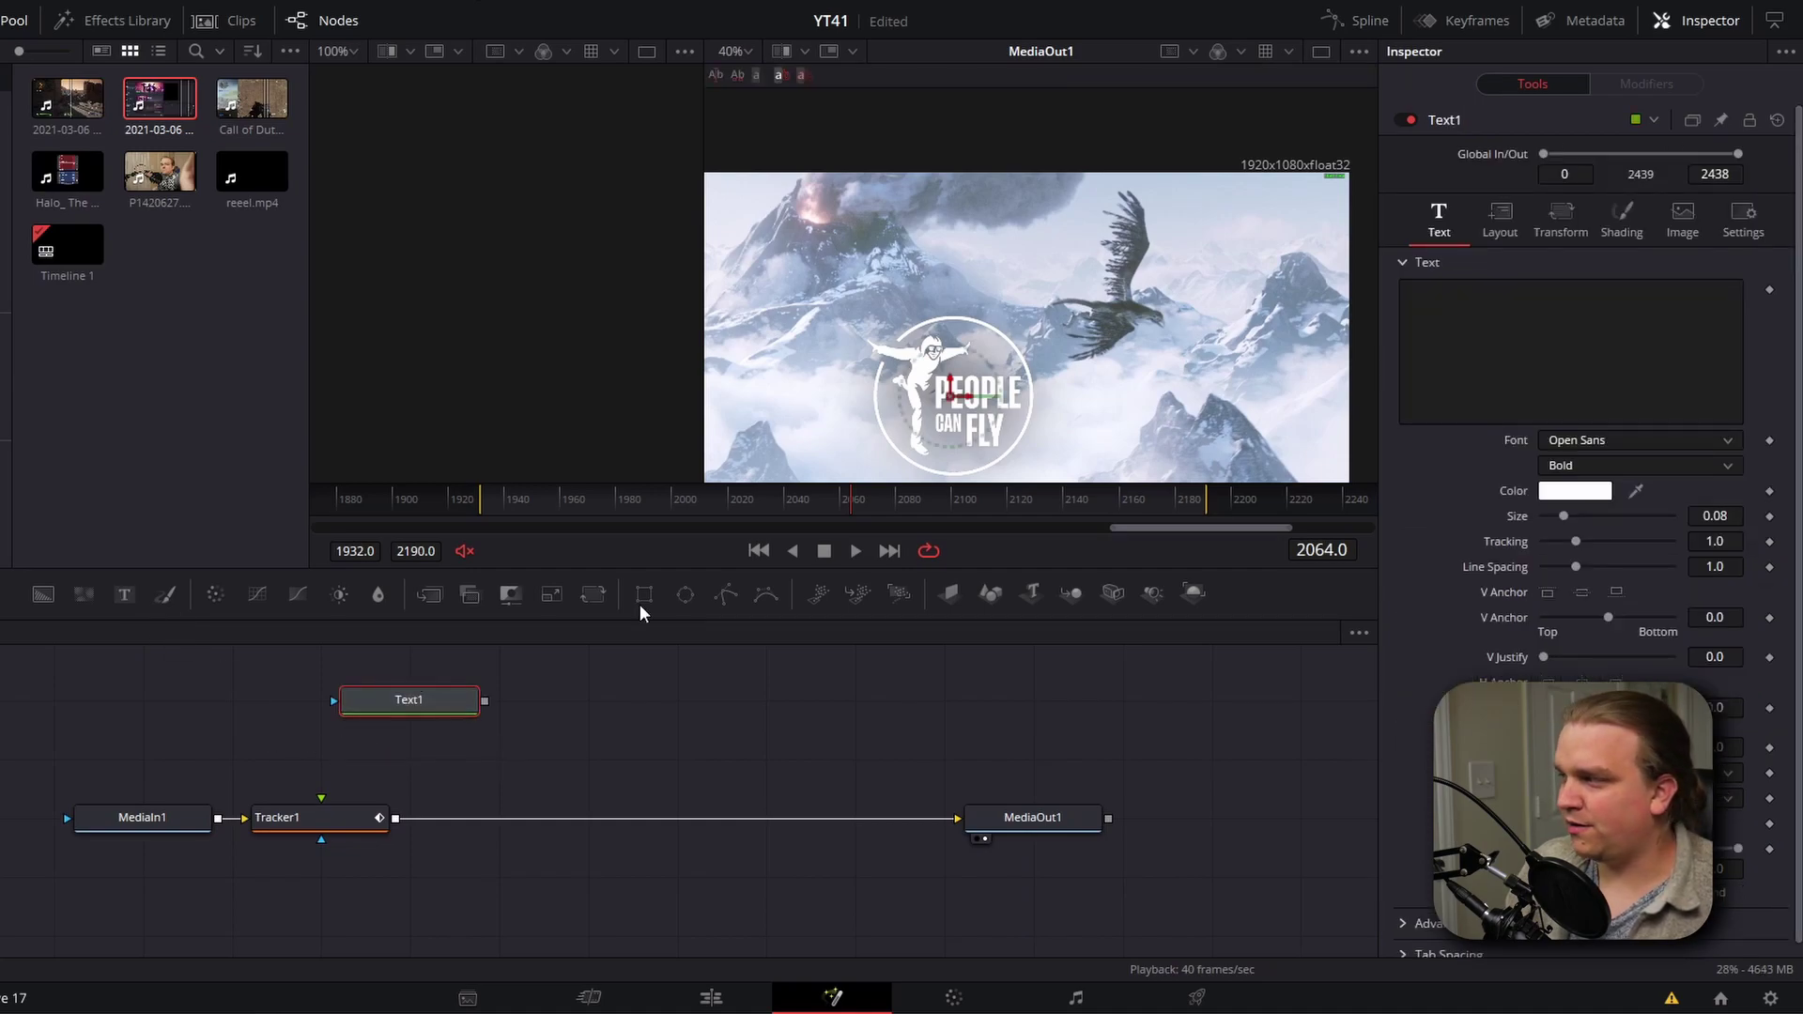
{"action": "left_click", "coordinate": [1573, 491]}
{"action": "left_click_drag", "start_coordinate": [893, 354], "coordinate": [887, 332]}
{"action": "left_click_drag", "start_coordinate": [1051, 433], "coordinate": [1045, 477]}
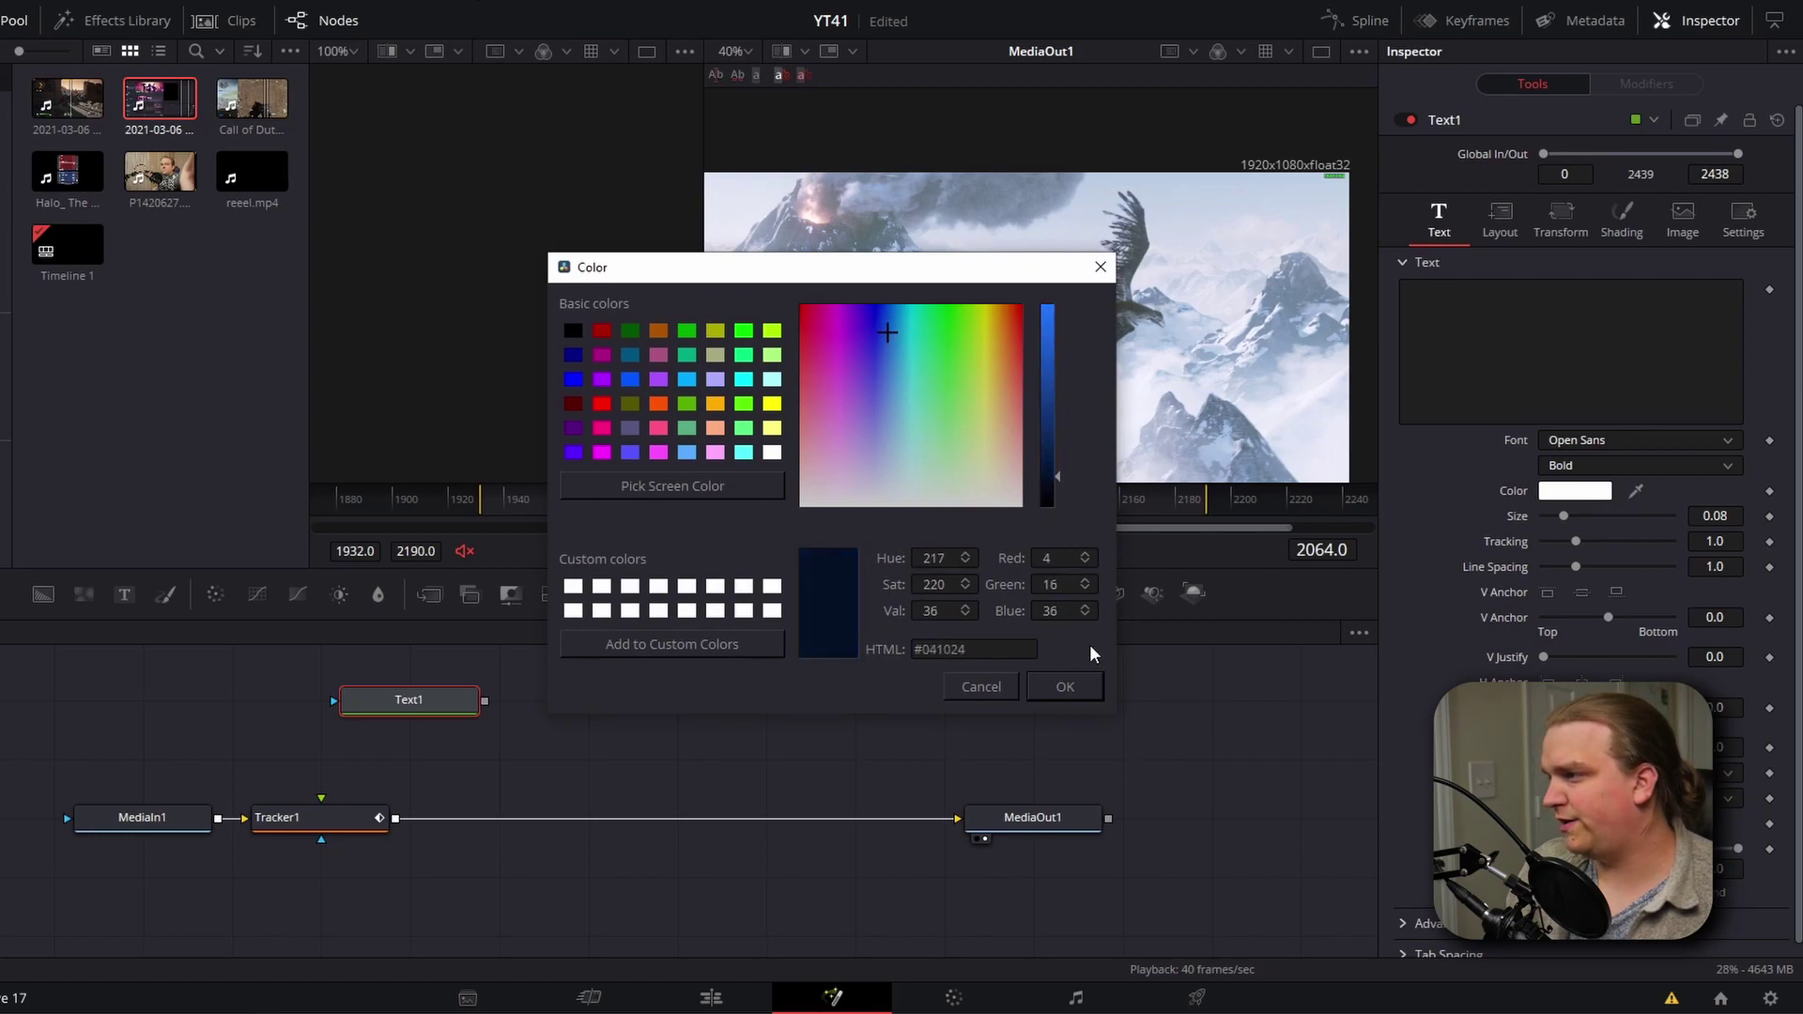
{"action": "left_click", "coordinate": [1064, 686]}
Enter the text 'alien birb' and place the Text1 node above Tracker1
{"action": "left_click", "coordinate": [1438, 346]}
{"action": "type", "text": "alien birb"}
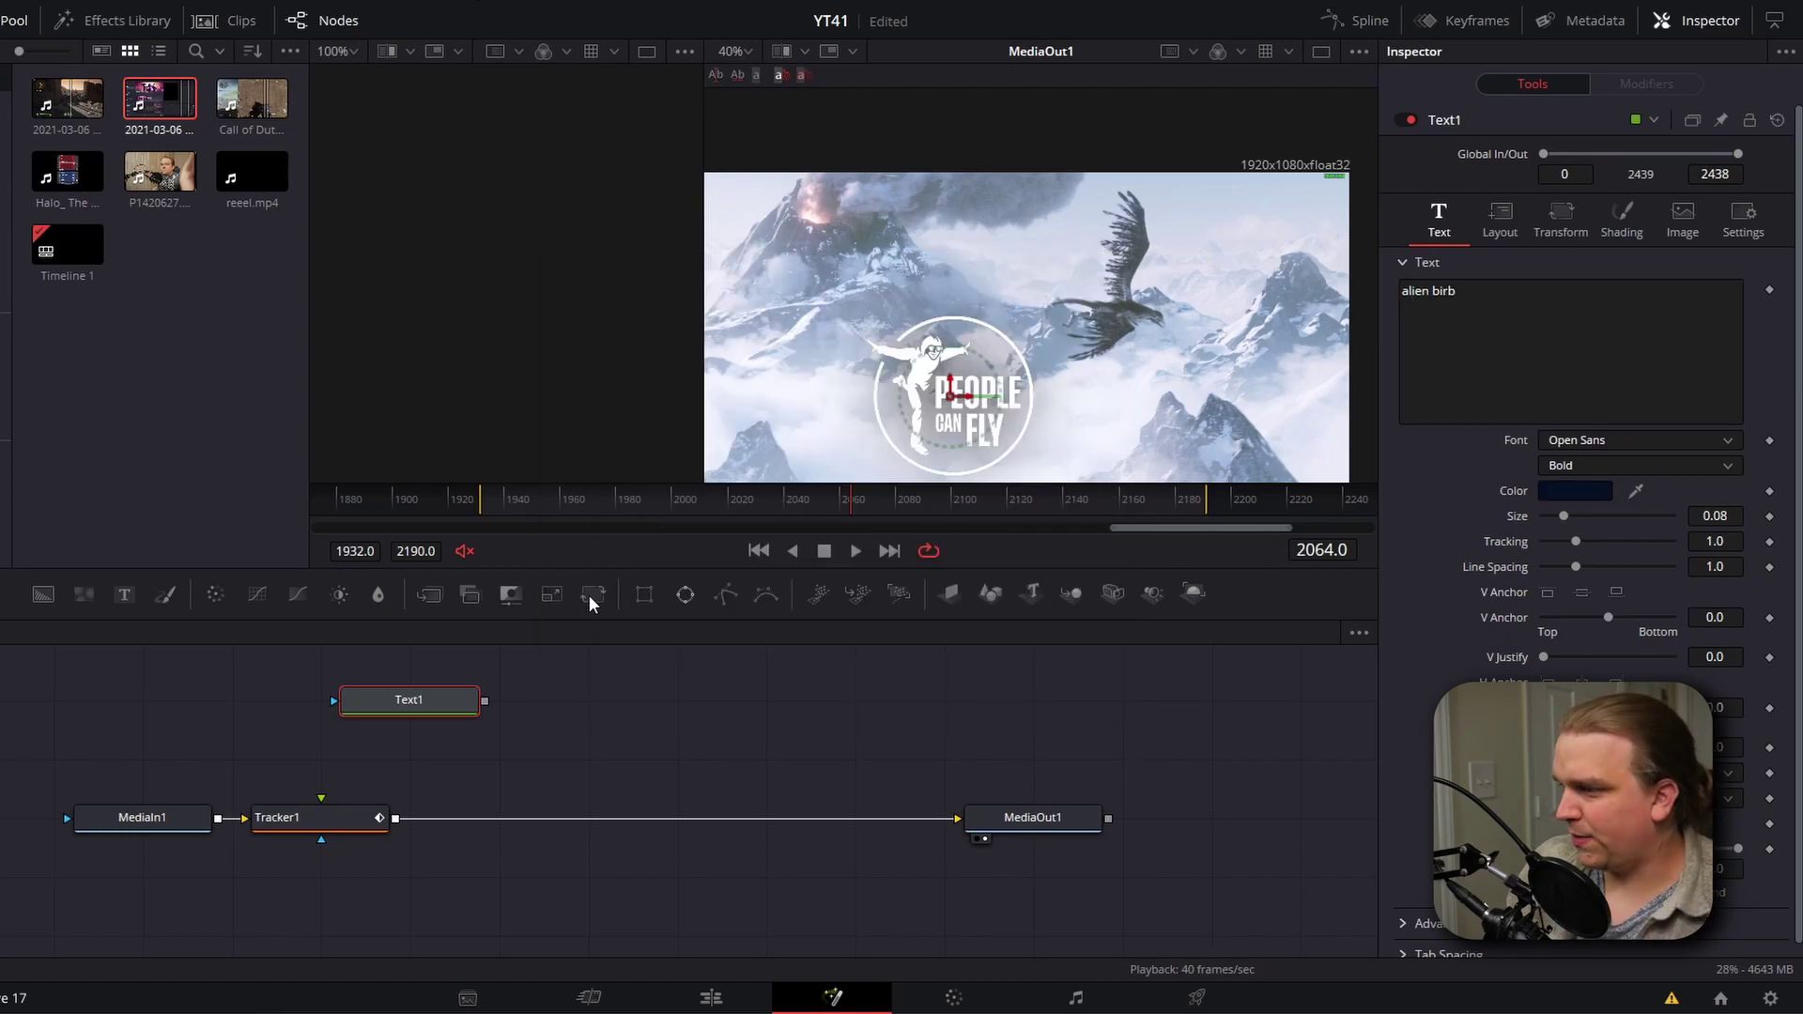
{"action": "type", "text": "1"}
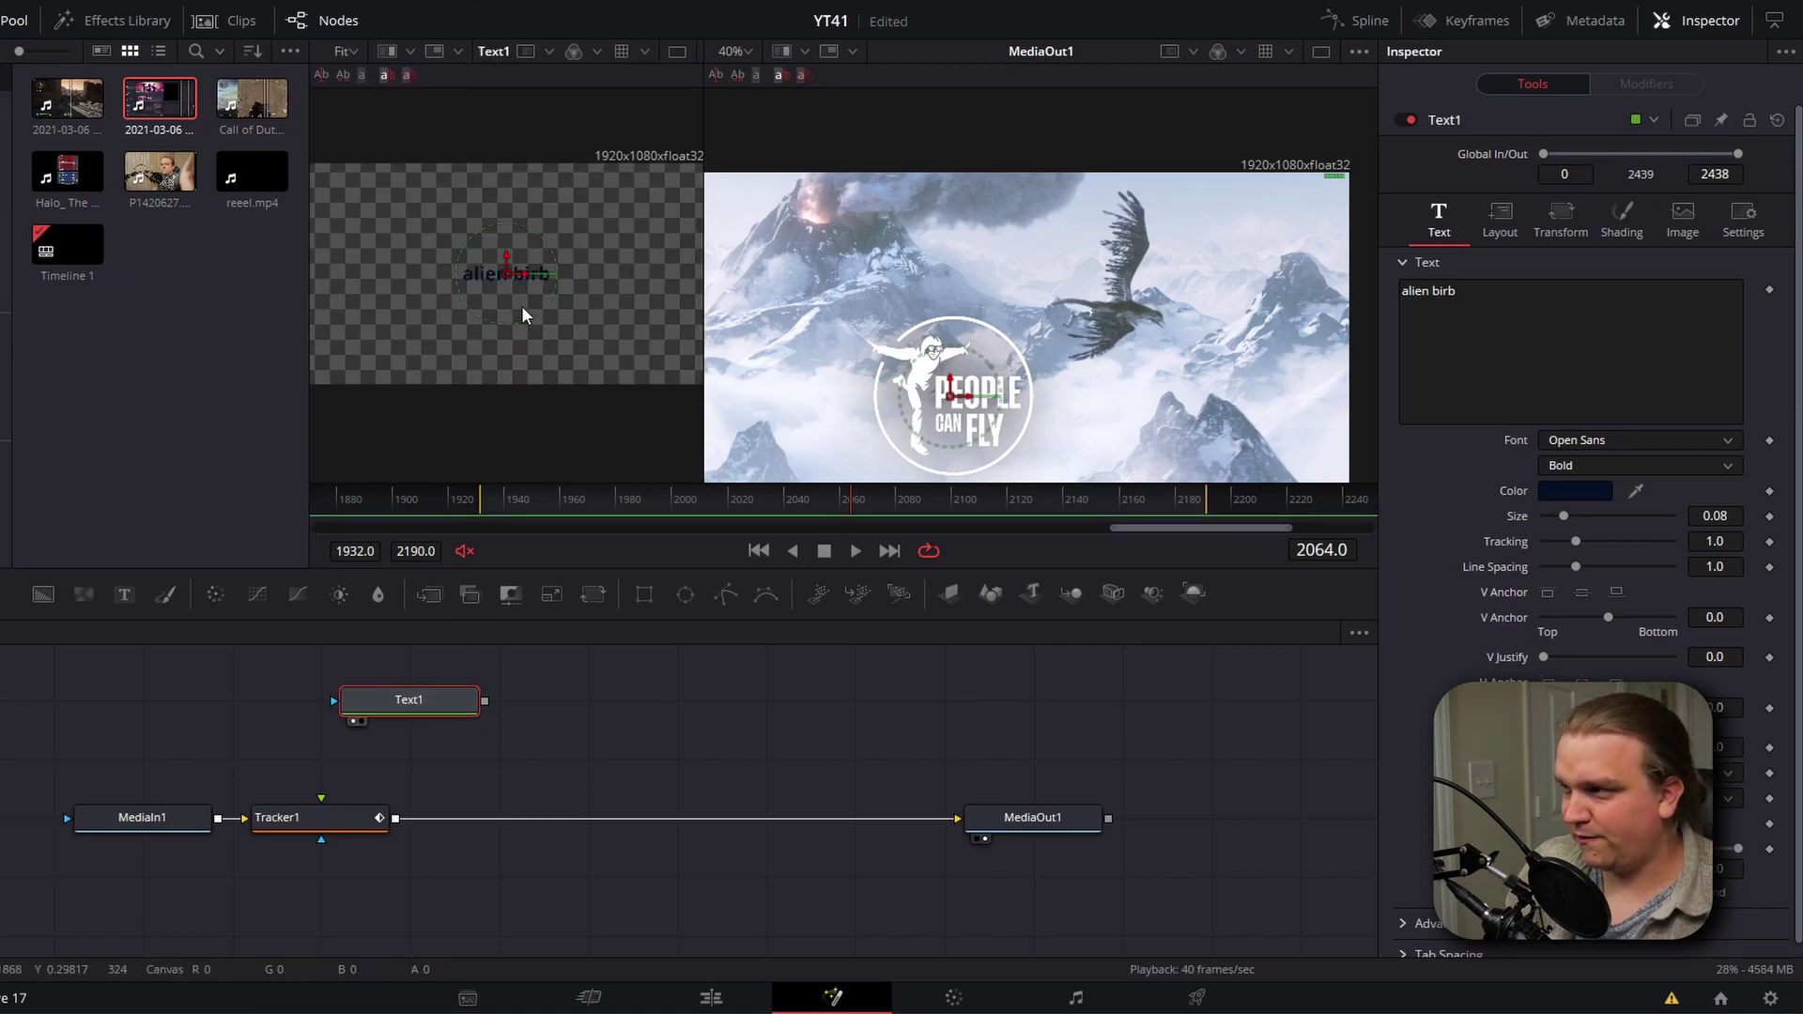
{"action": "scroll", "coordinate": [448, 378], "scroll_direction": "up", "scroll_amount": 2}
{"action": "left_click_drag", "start_coordinate": [426, 704], "coordinate": [322, 808]}
Set Tracker1's Operation to Match Move and scrub to confirm the text follows the eagle
{"action": "left_click", "coordinate": [308, 824]}
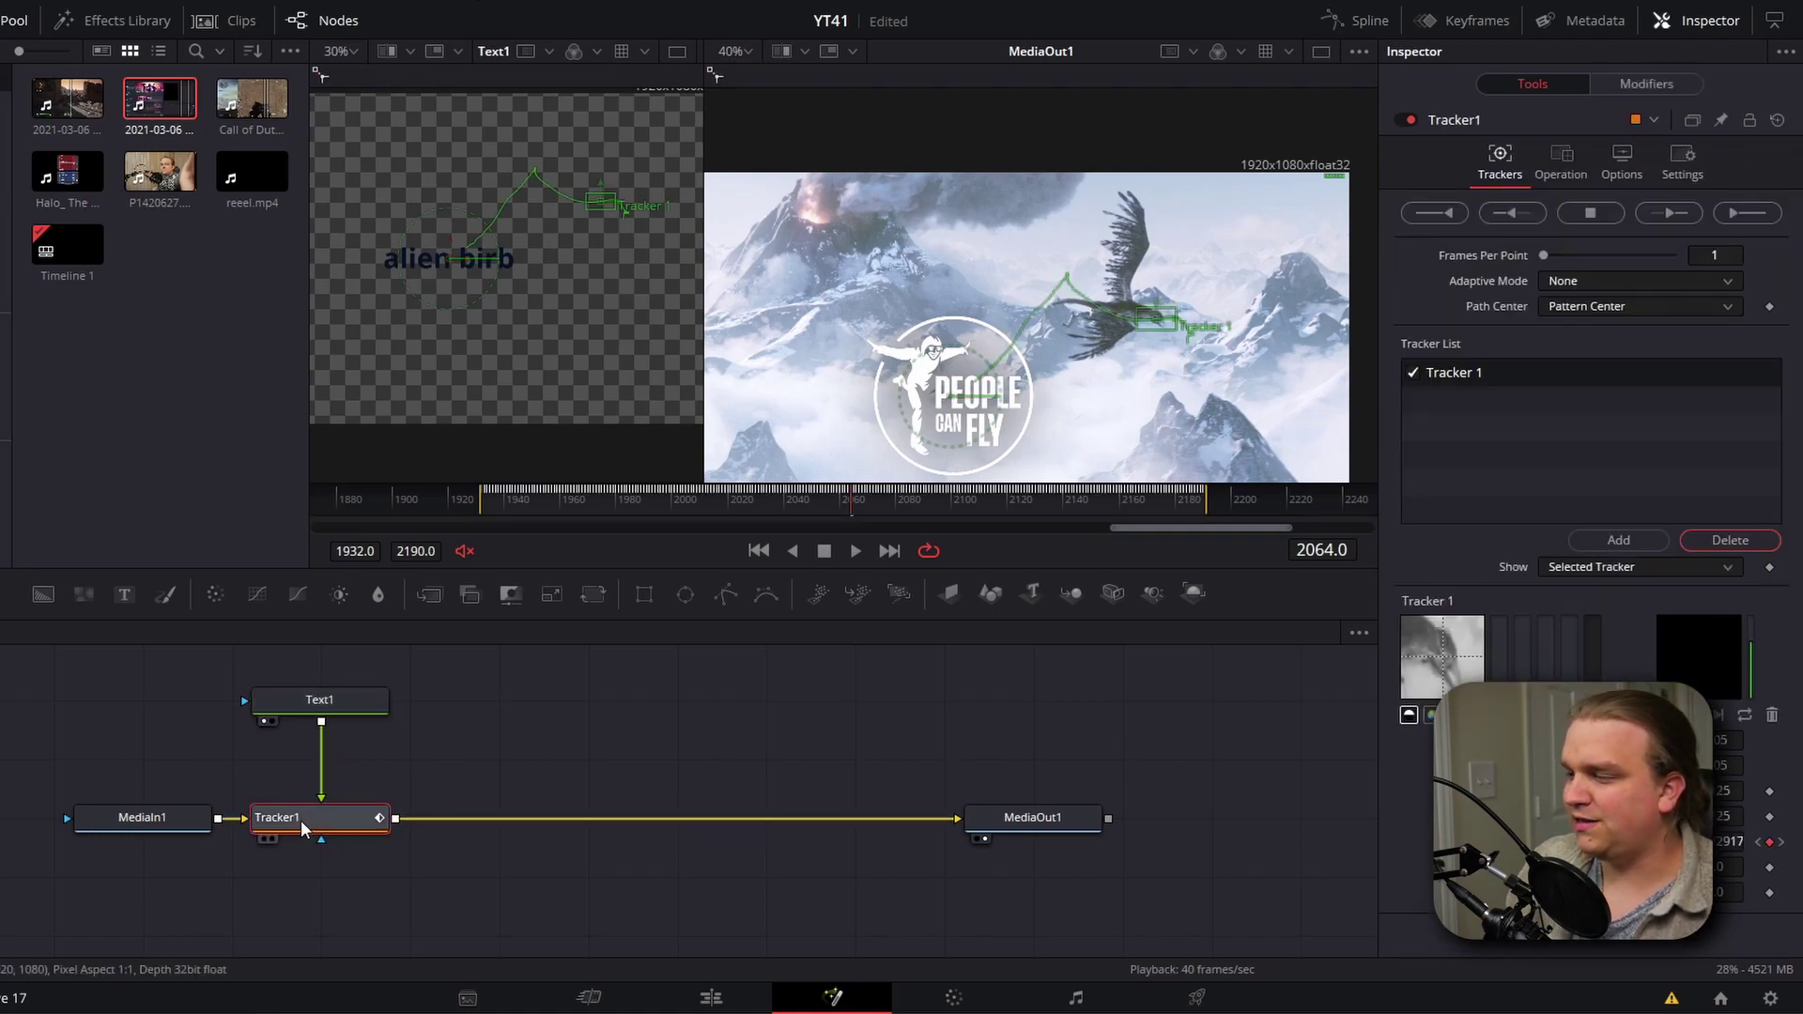
{"action": "left_click", "coordinate": [1564, 167]}
{"action": "left_click", "coordinate": [1558, 202]}
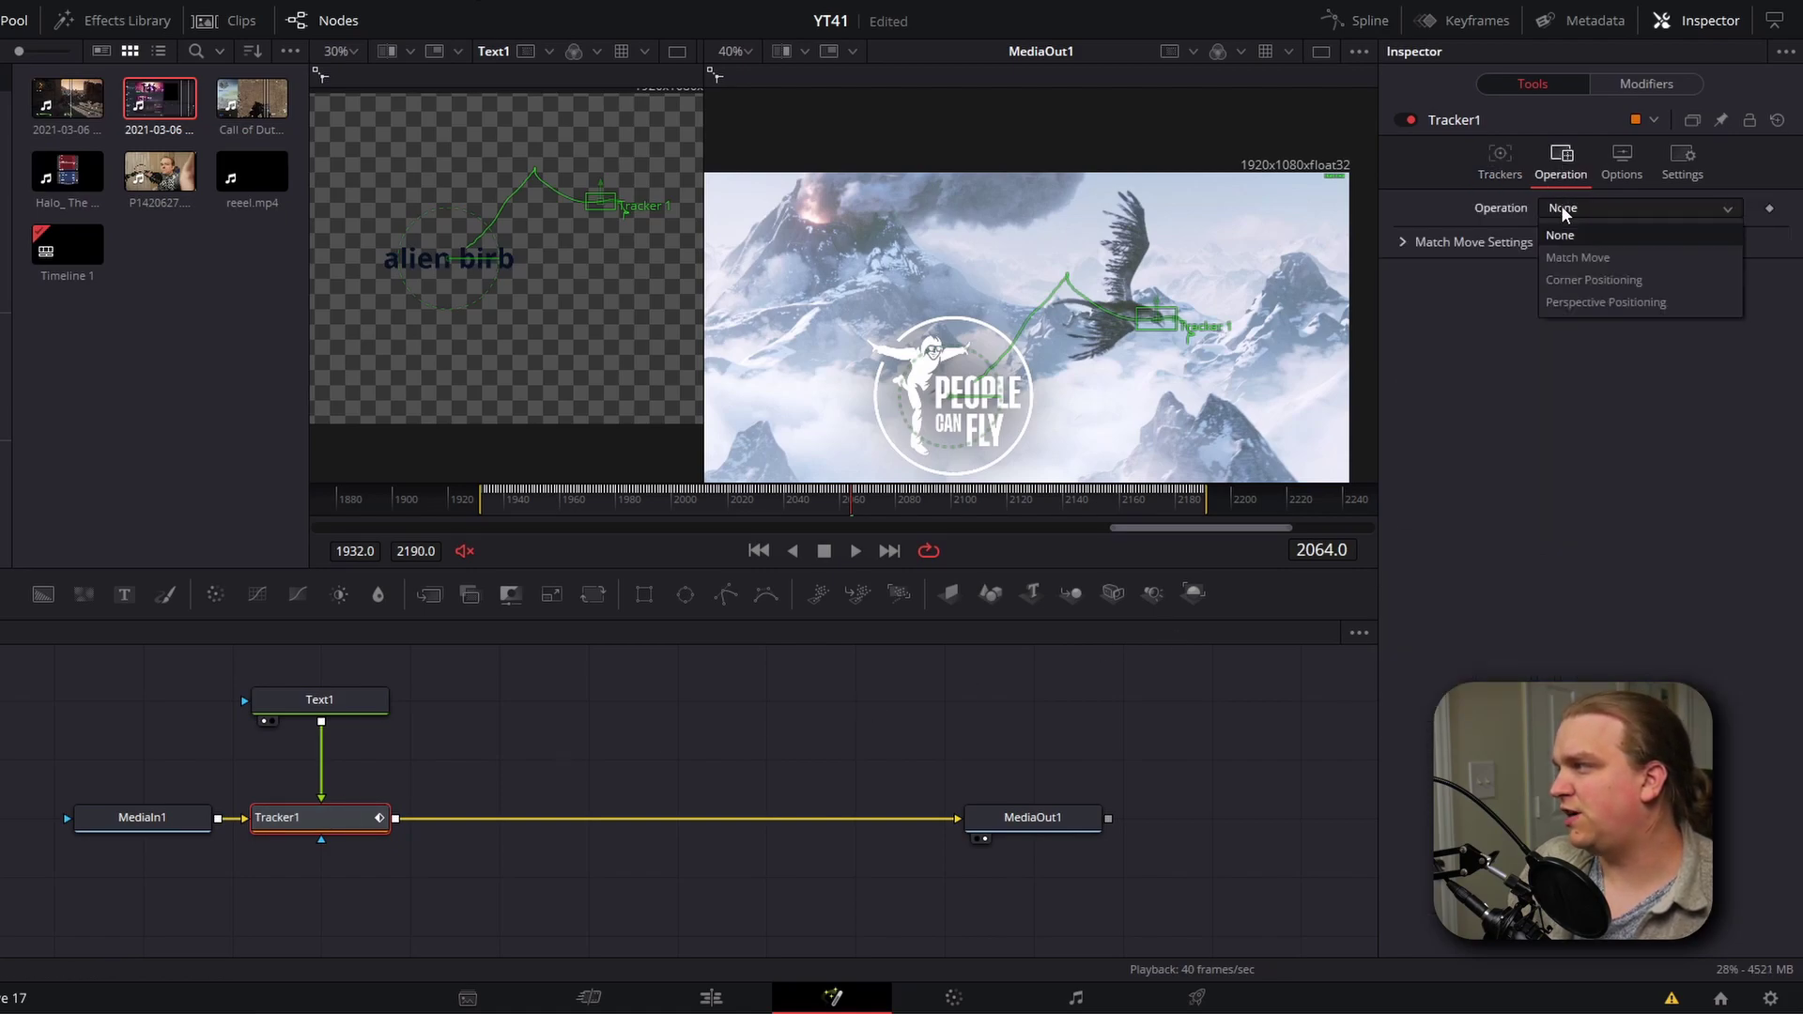
{"action": "left_click", "coordinate": [1572, 254]}
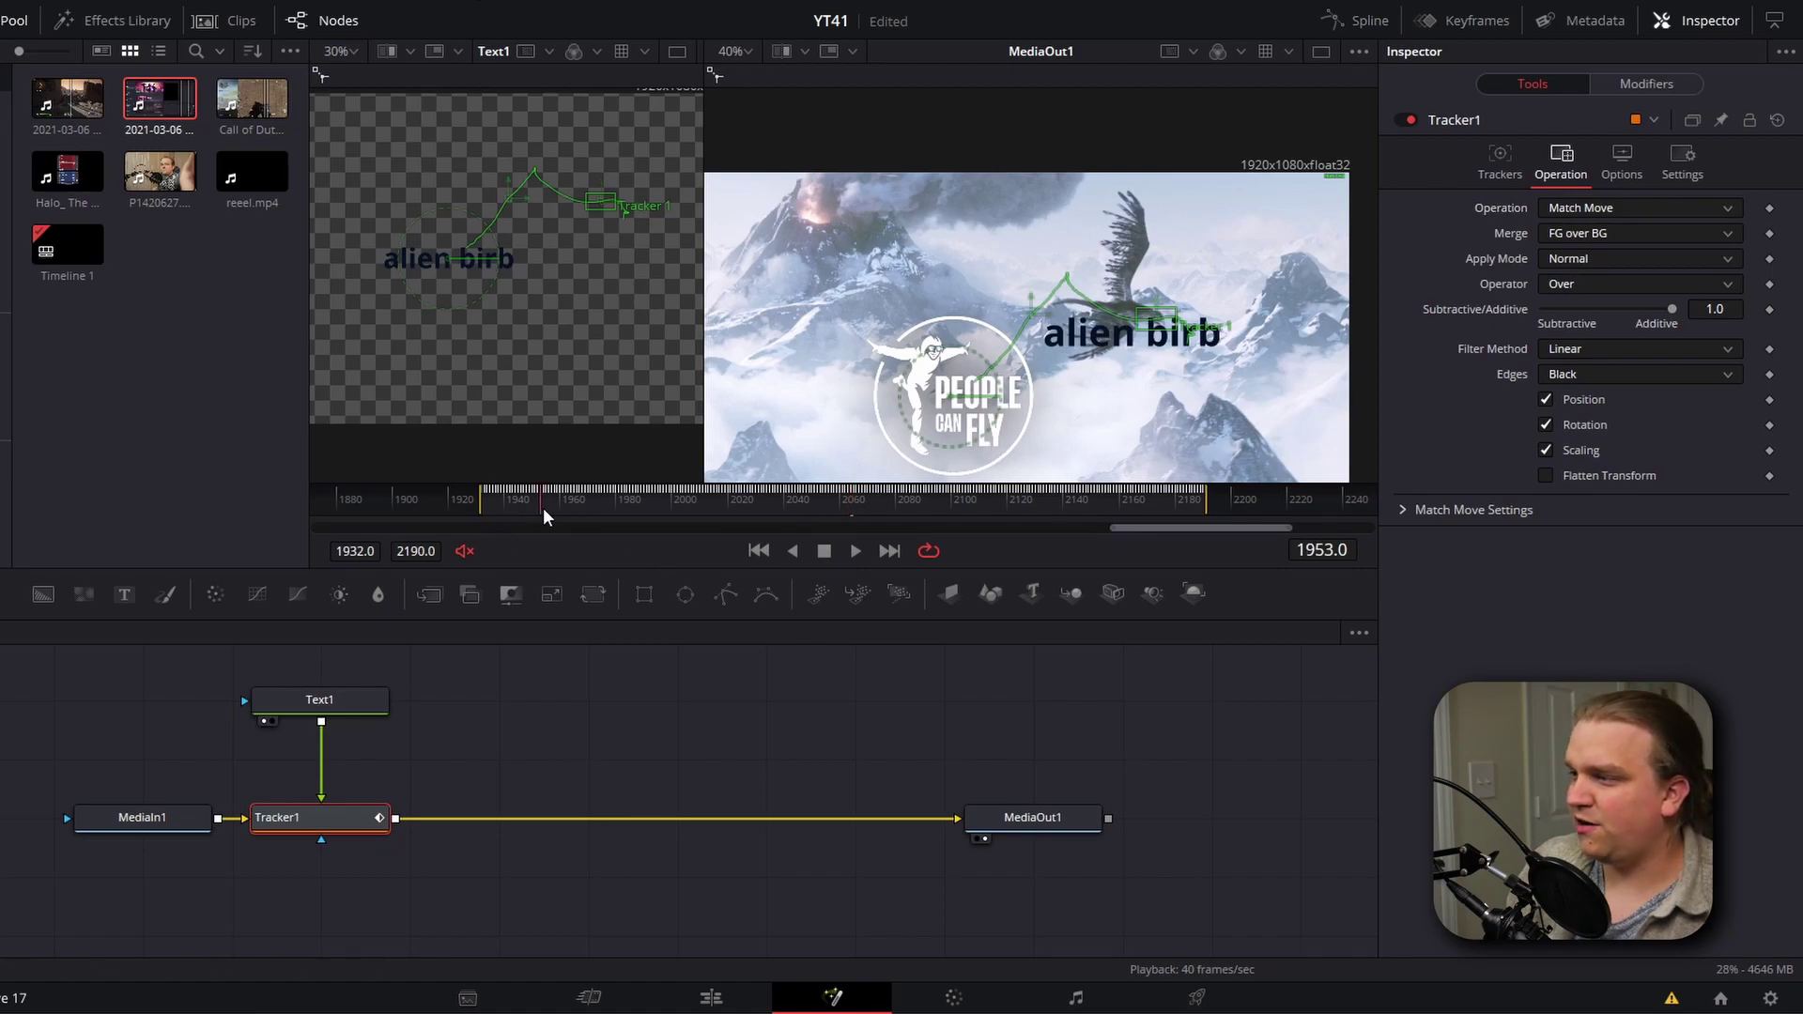
{"action": "left_click_drag", "start_coordinate": [543, 507], "coordinate": [776, 497]}
Select Text1 and shrink the label to size 0.0401
{"action": "left_click", "coordinate": [688, 722]}
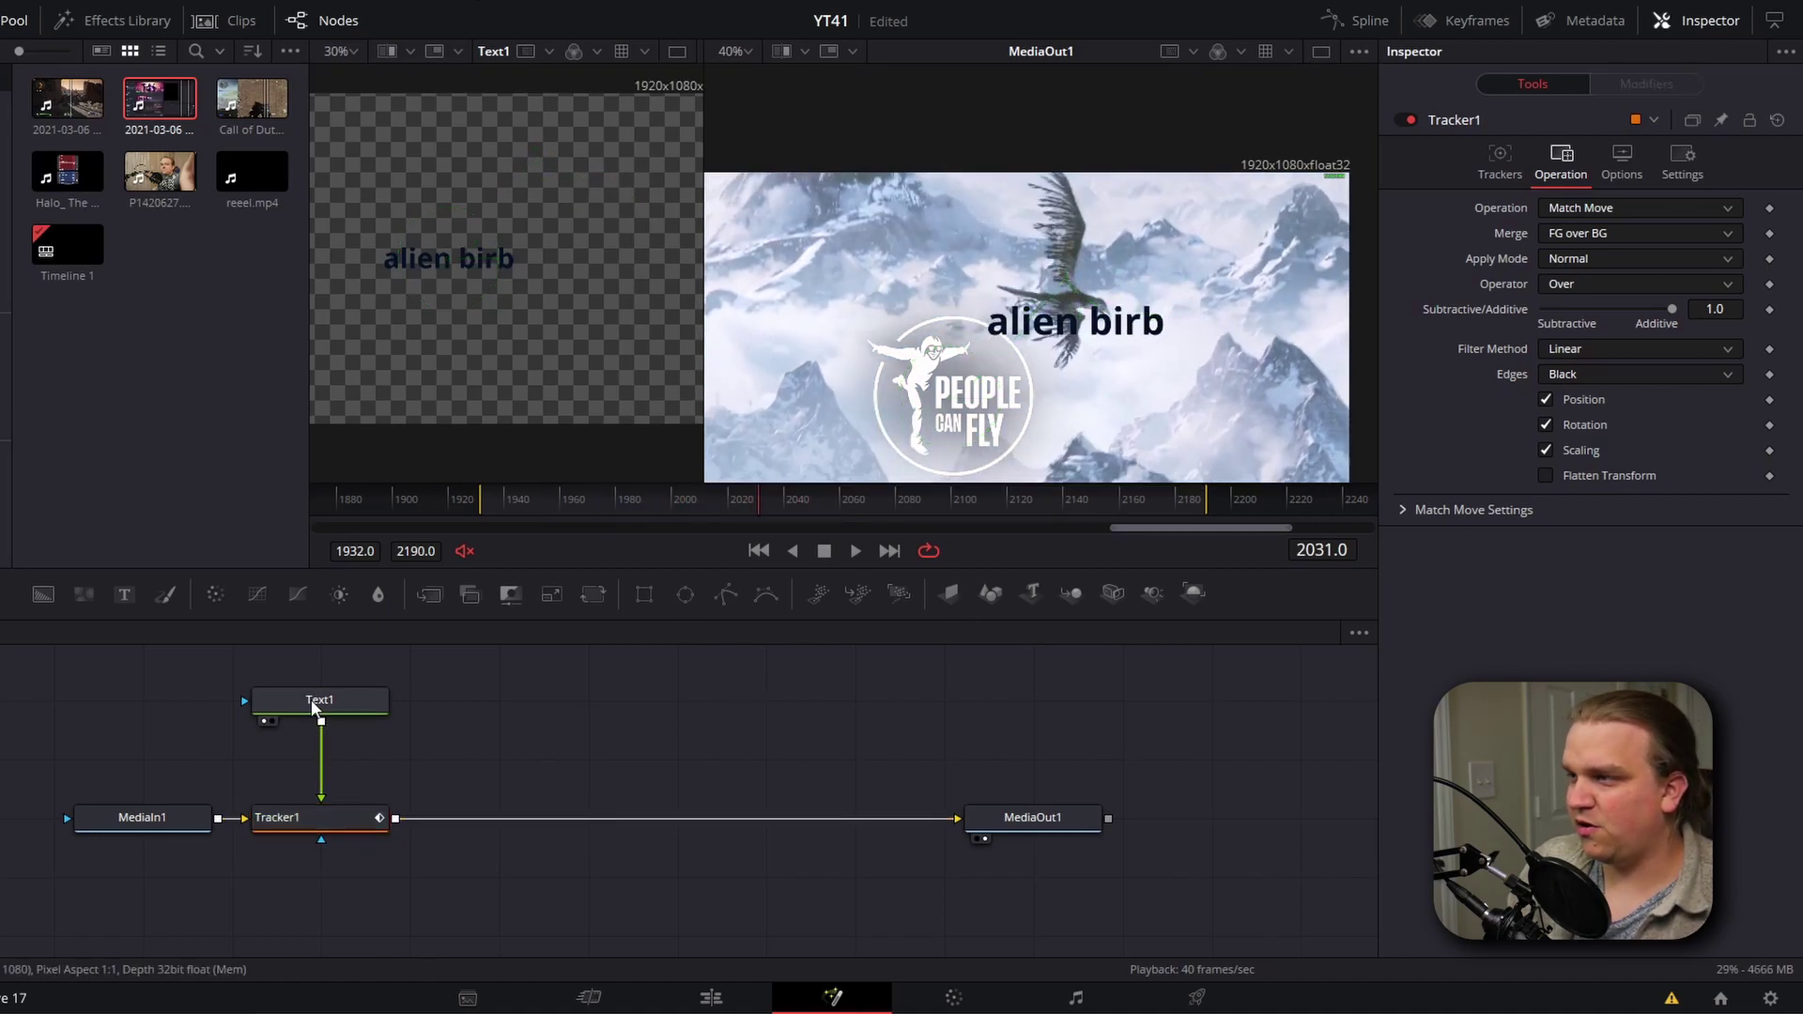
{"action": "left_click", "coordinate": [527, 390]}
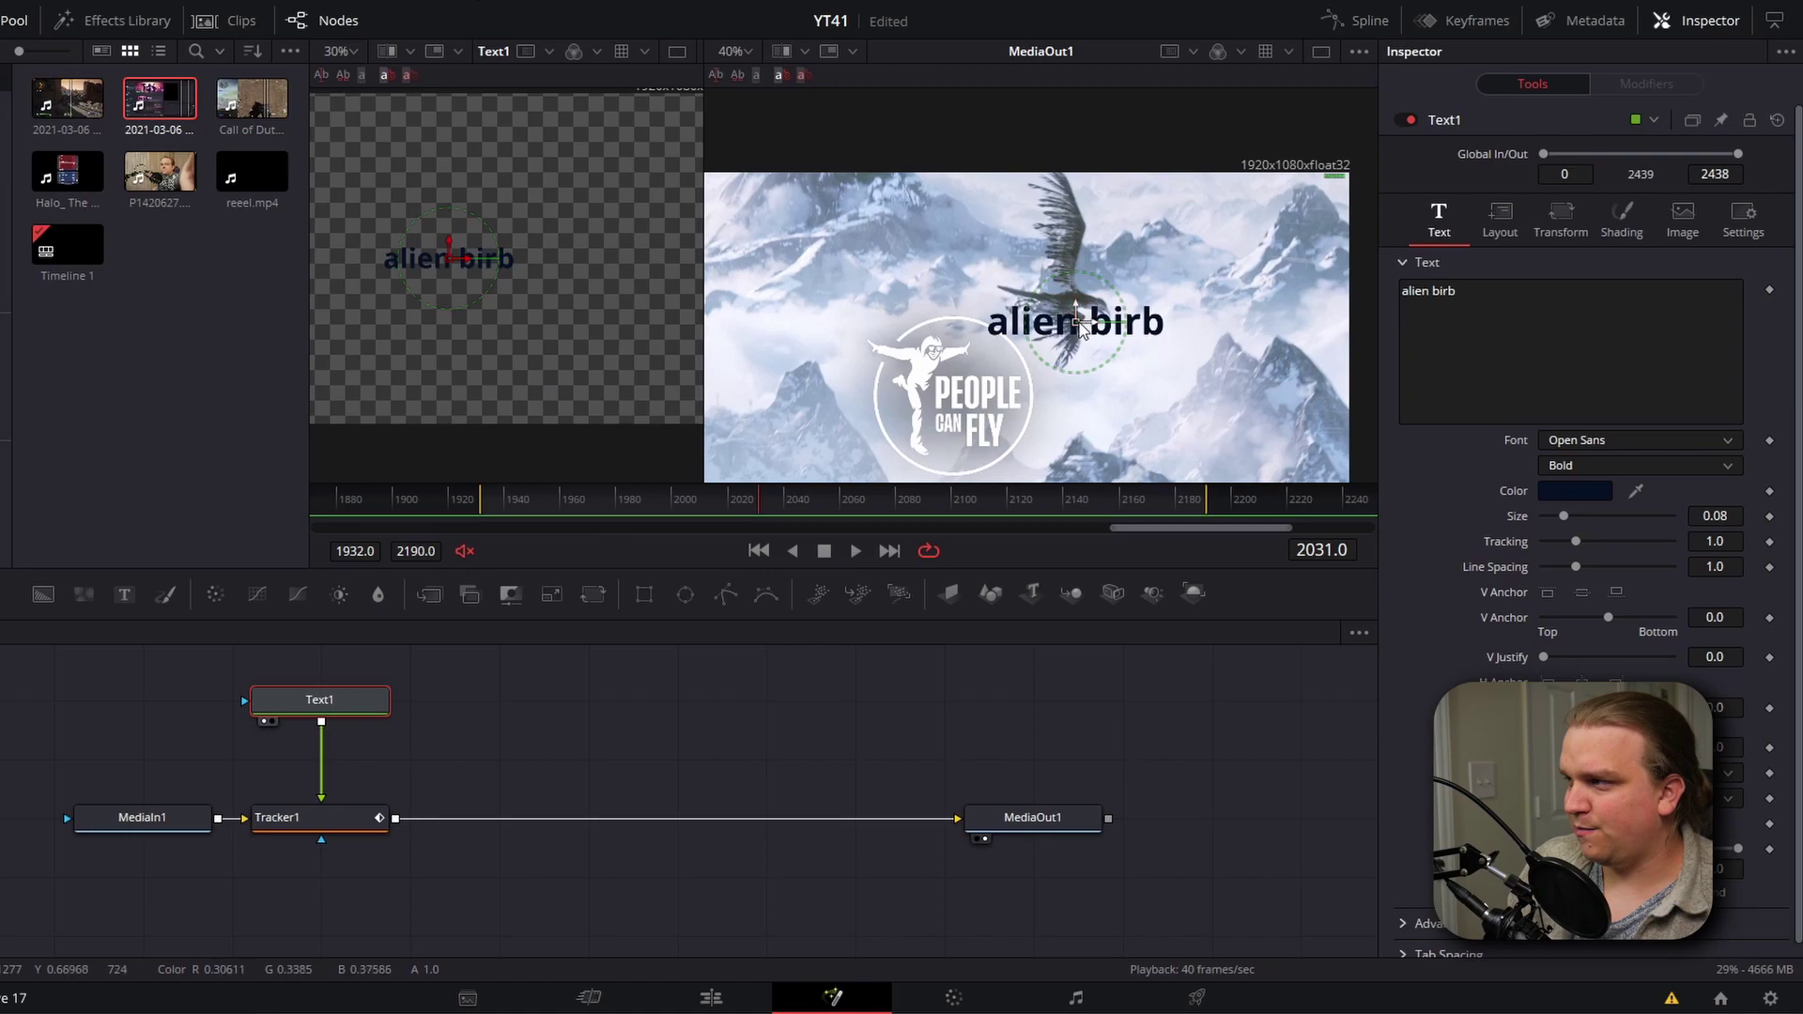
{"action": "left_click_drag", "start_coordinate": [1083, 328], "coordinate": [1106, 330]}
{"action": "left_click_drag", "start_coordinate": [1715, 515], "coordinate": [1677, 516]}
{"action": "left_click_drag", "start_coordinate": [1174, 333], "coordinate": [1177, 294]}
Change the label to '^alien birb', set it beside the eagle, and play to preview
{"action": "left_click", "coordinate": [1423, 293]}
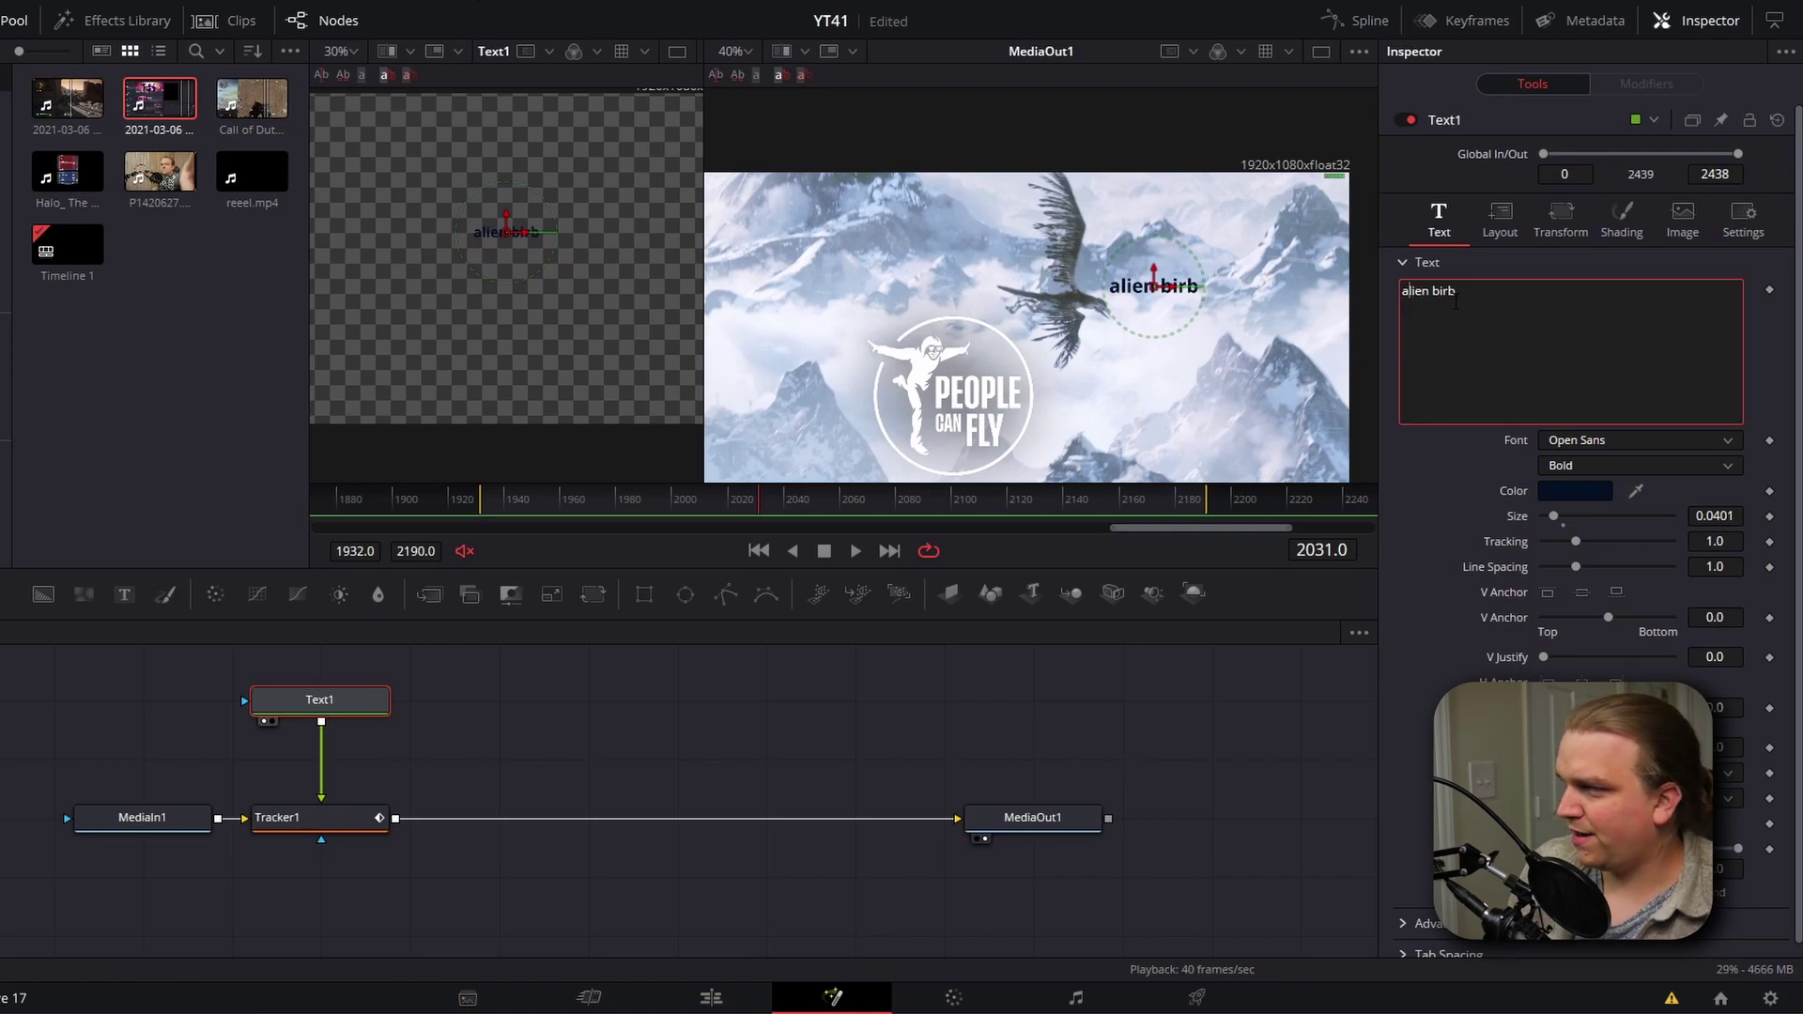
{"action": "type", "text": "^"}
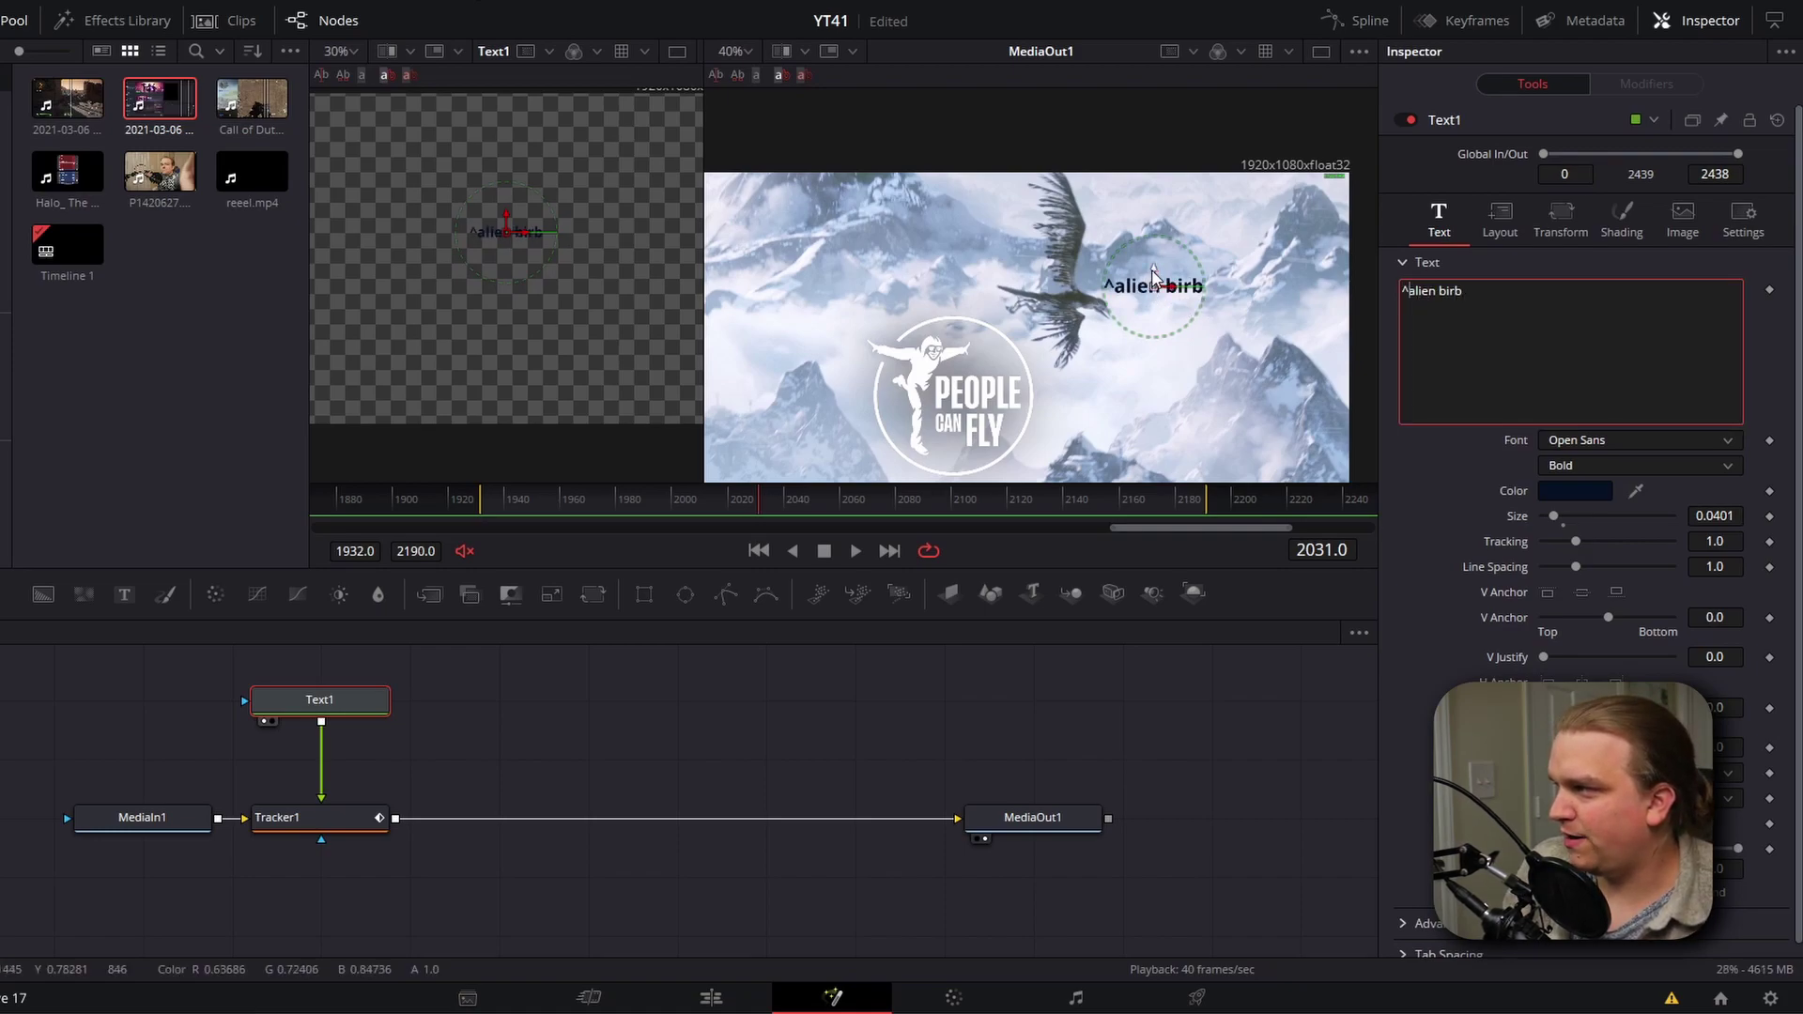
{"action": "left_click_drag", "start_coordinate": [1153, 278], "coordinate": [1149, 322]}
{"action": "left_click", "coordinate": [489, 499]}
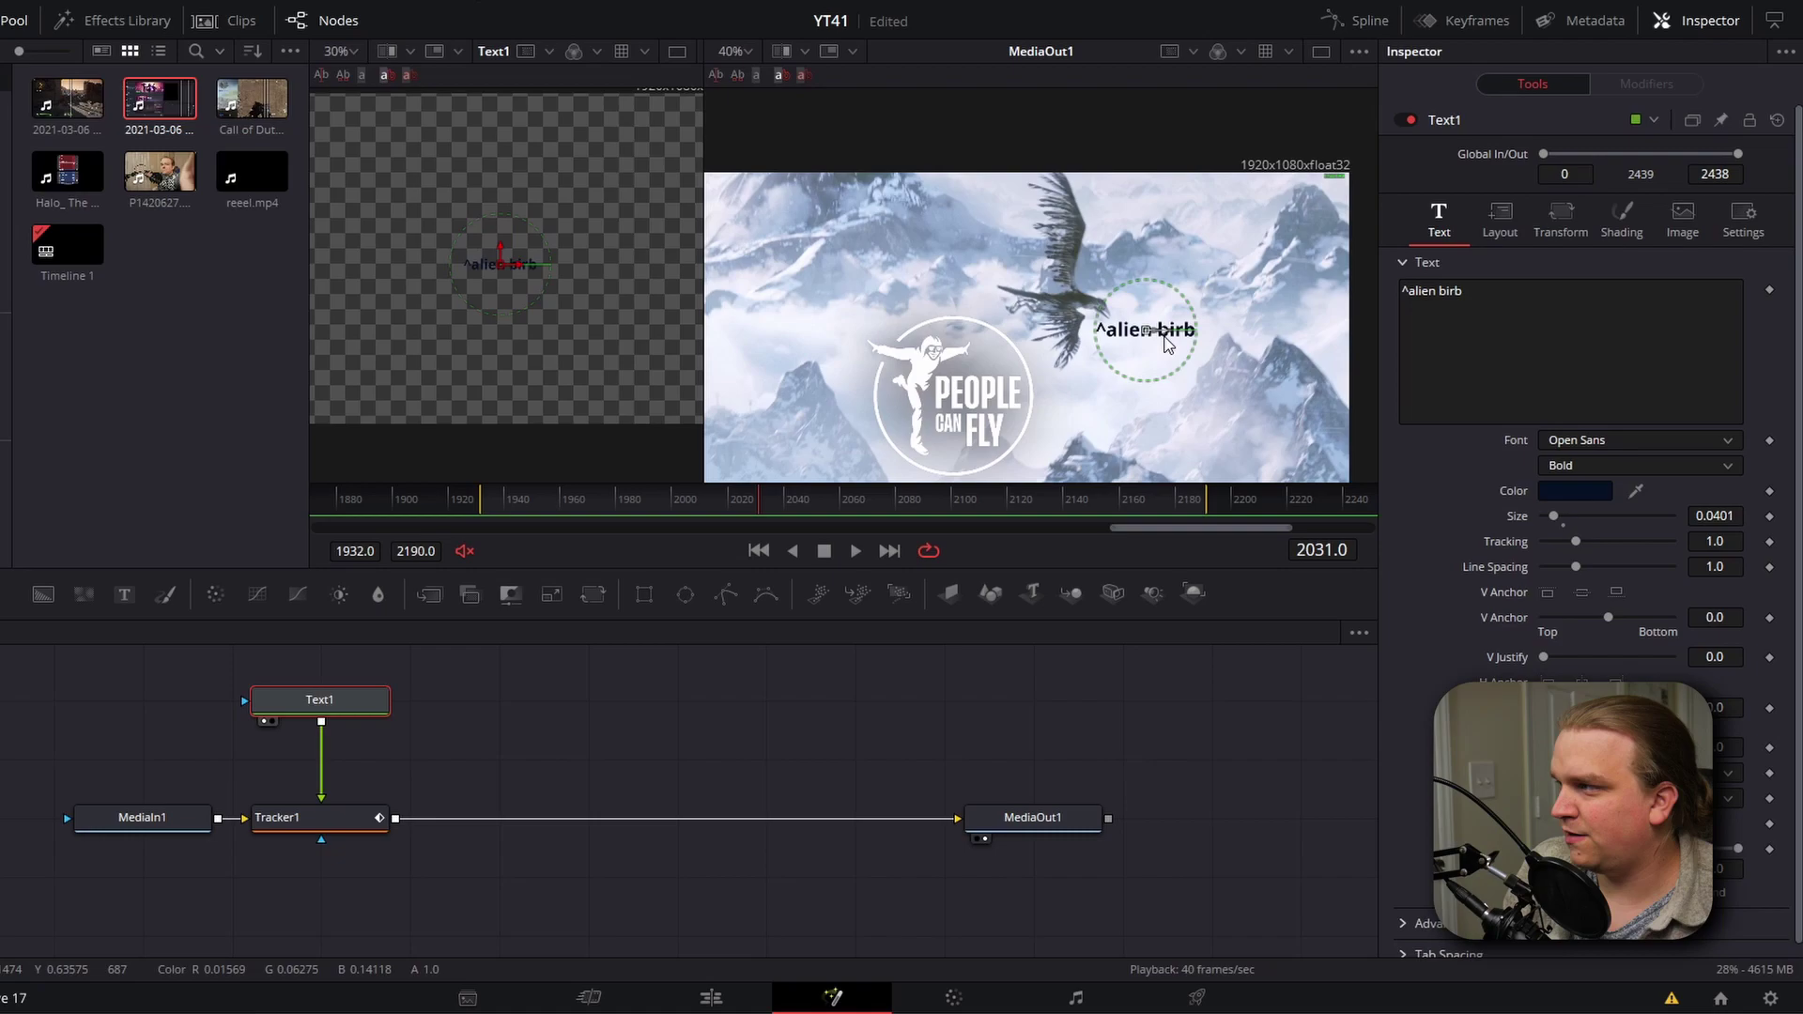
{"action": "key", "text": "space"}
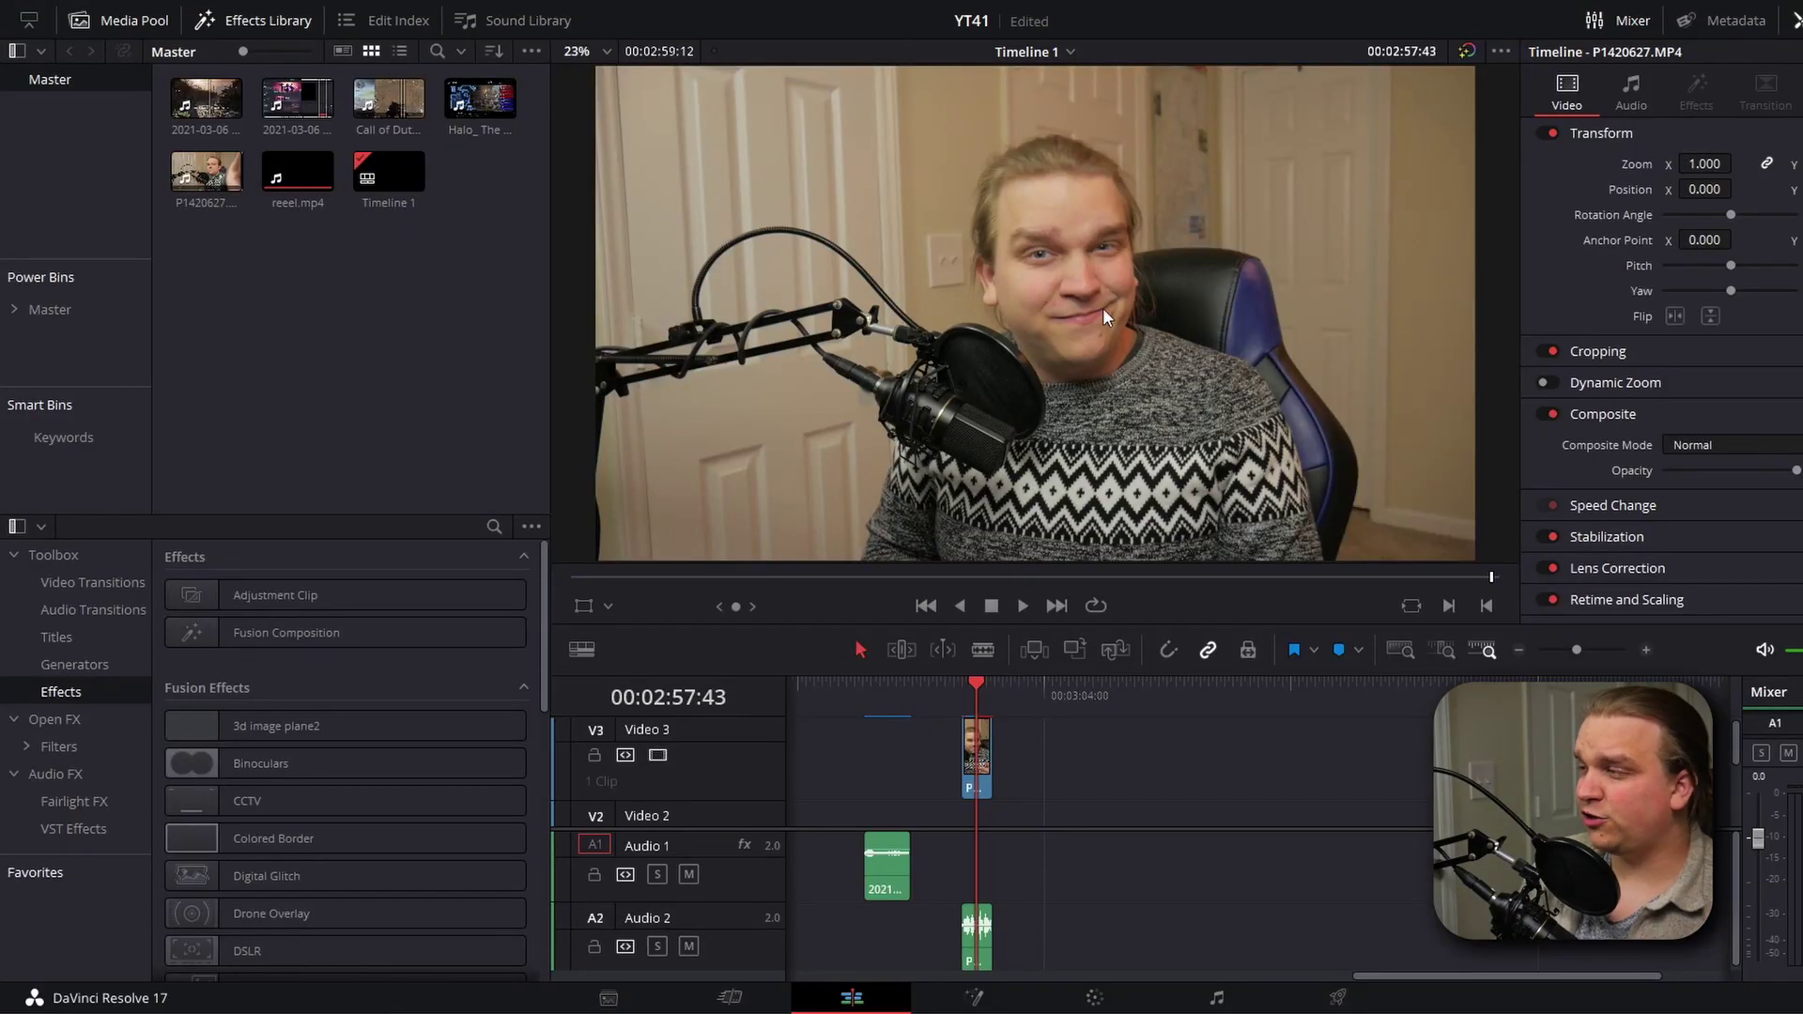
Open the webcam clip in Fusion and show the Lens flares templates in the Effects Library
{"action": "left_click", "coordinate": [978, 997]}
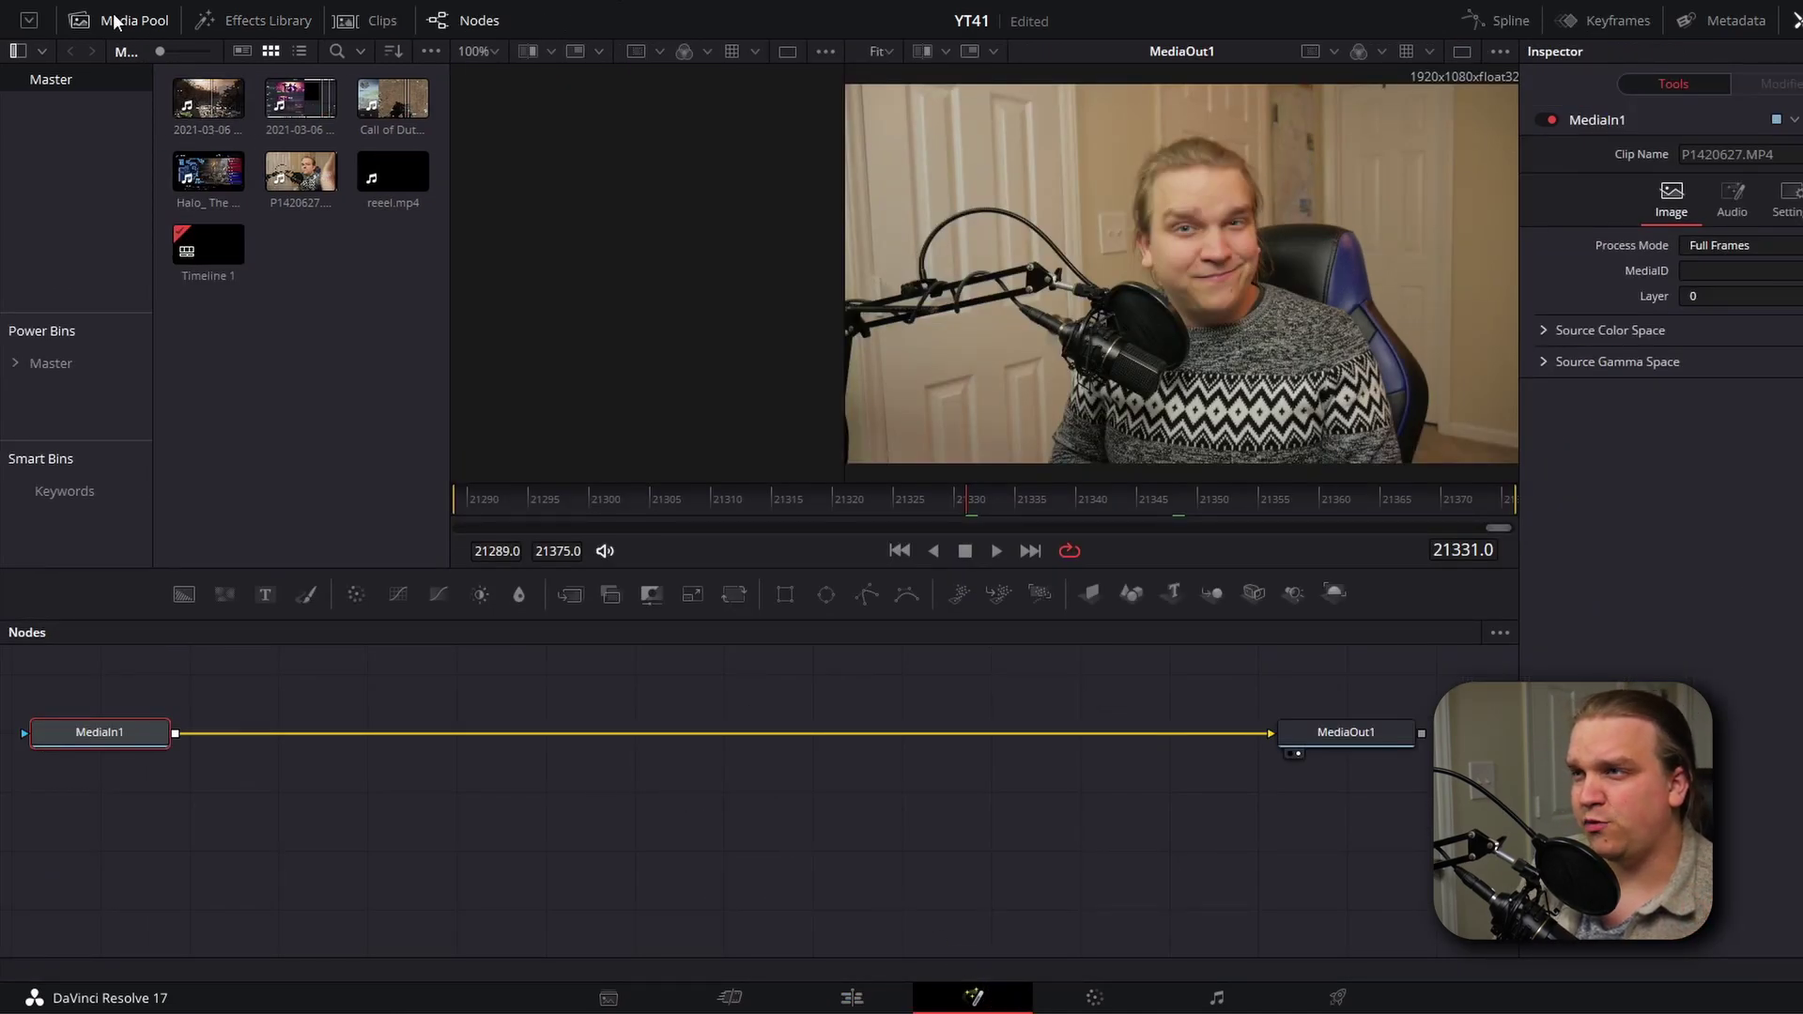
{"action": "left_click", "coordinate": [249, 23]}
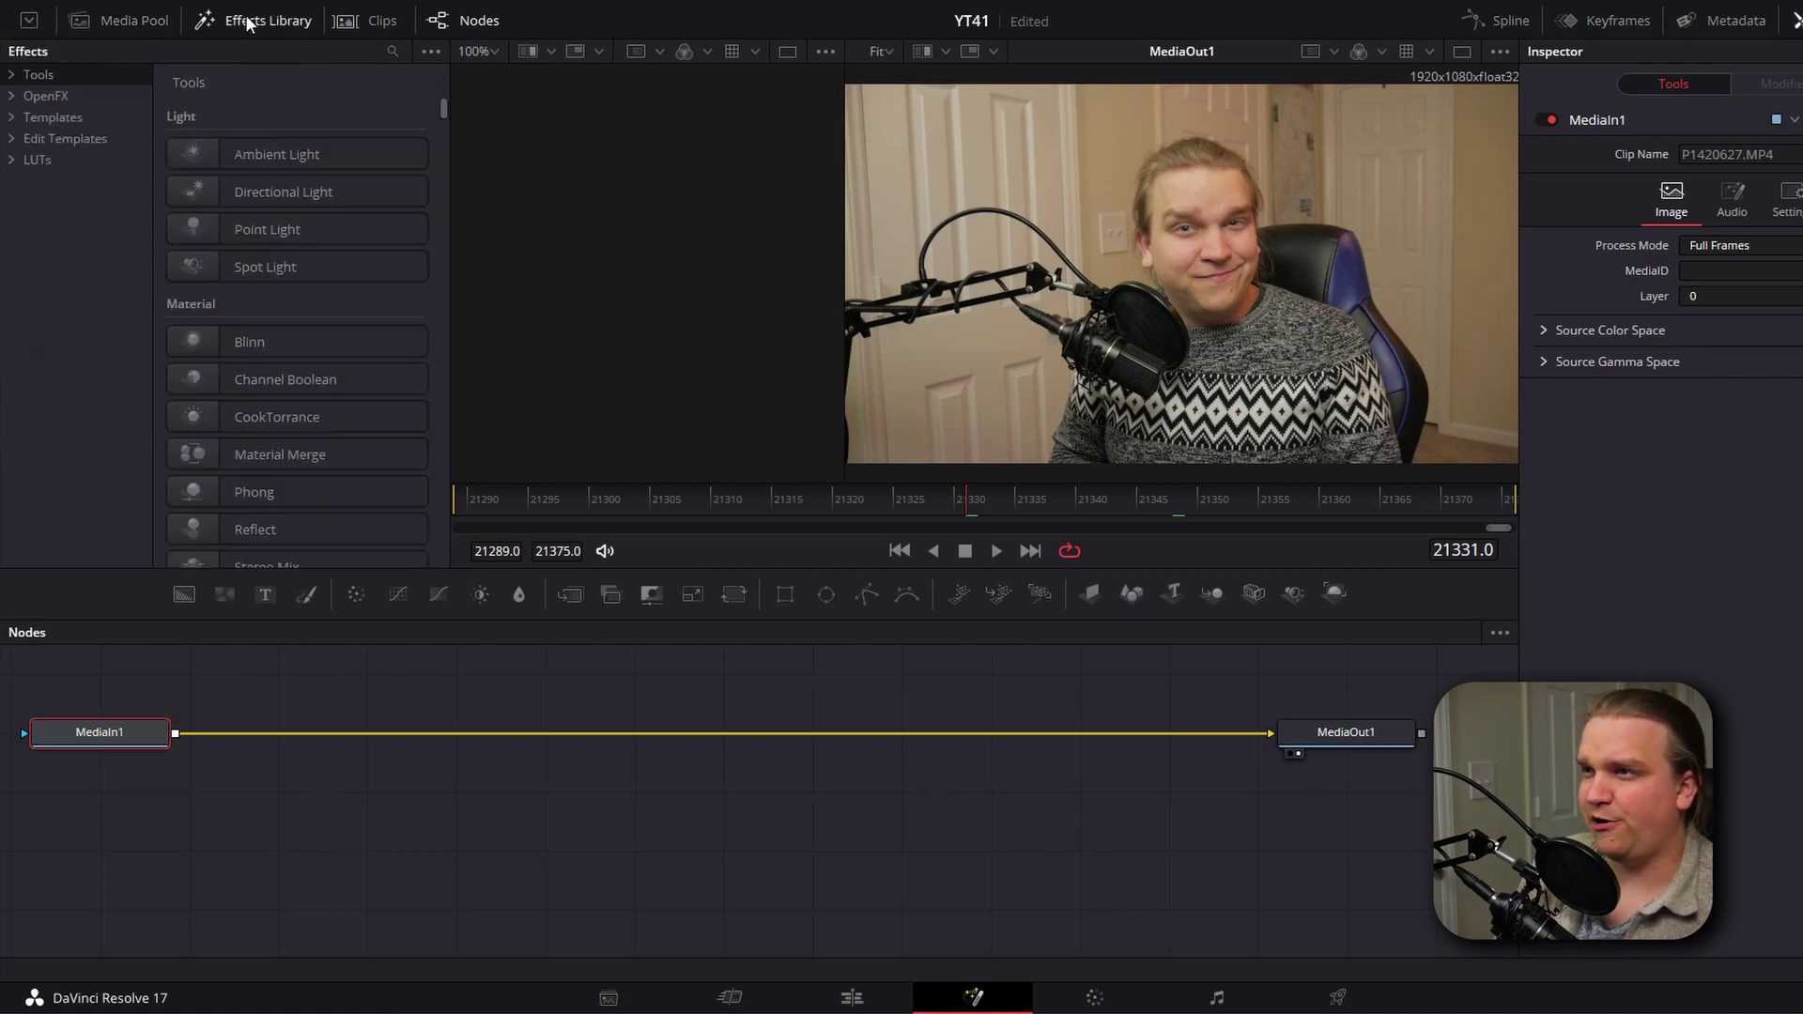
{"action": "left_click", "coordinate": [13, 118]}
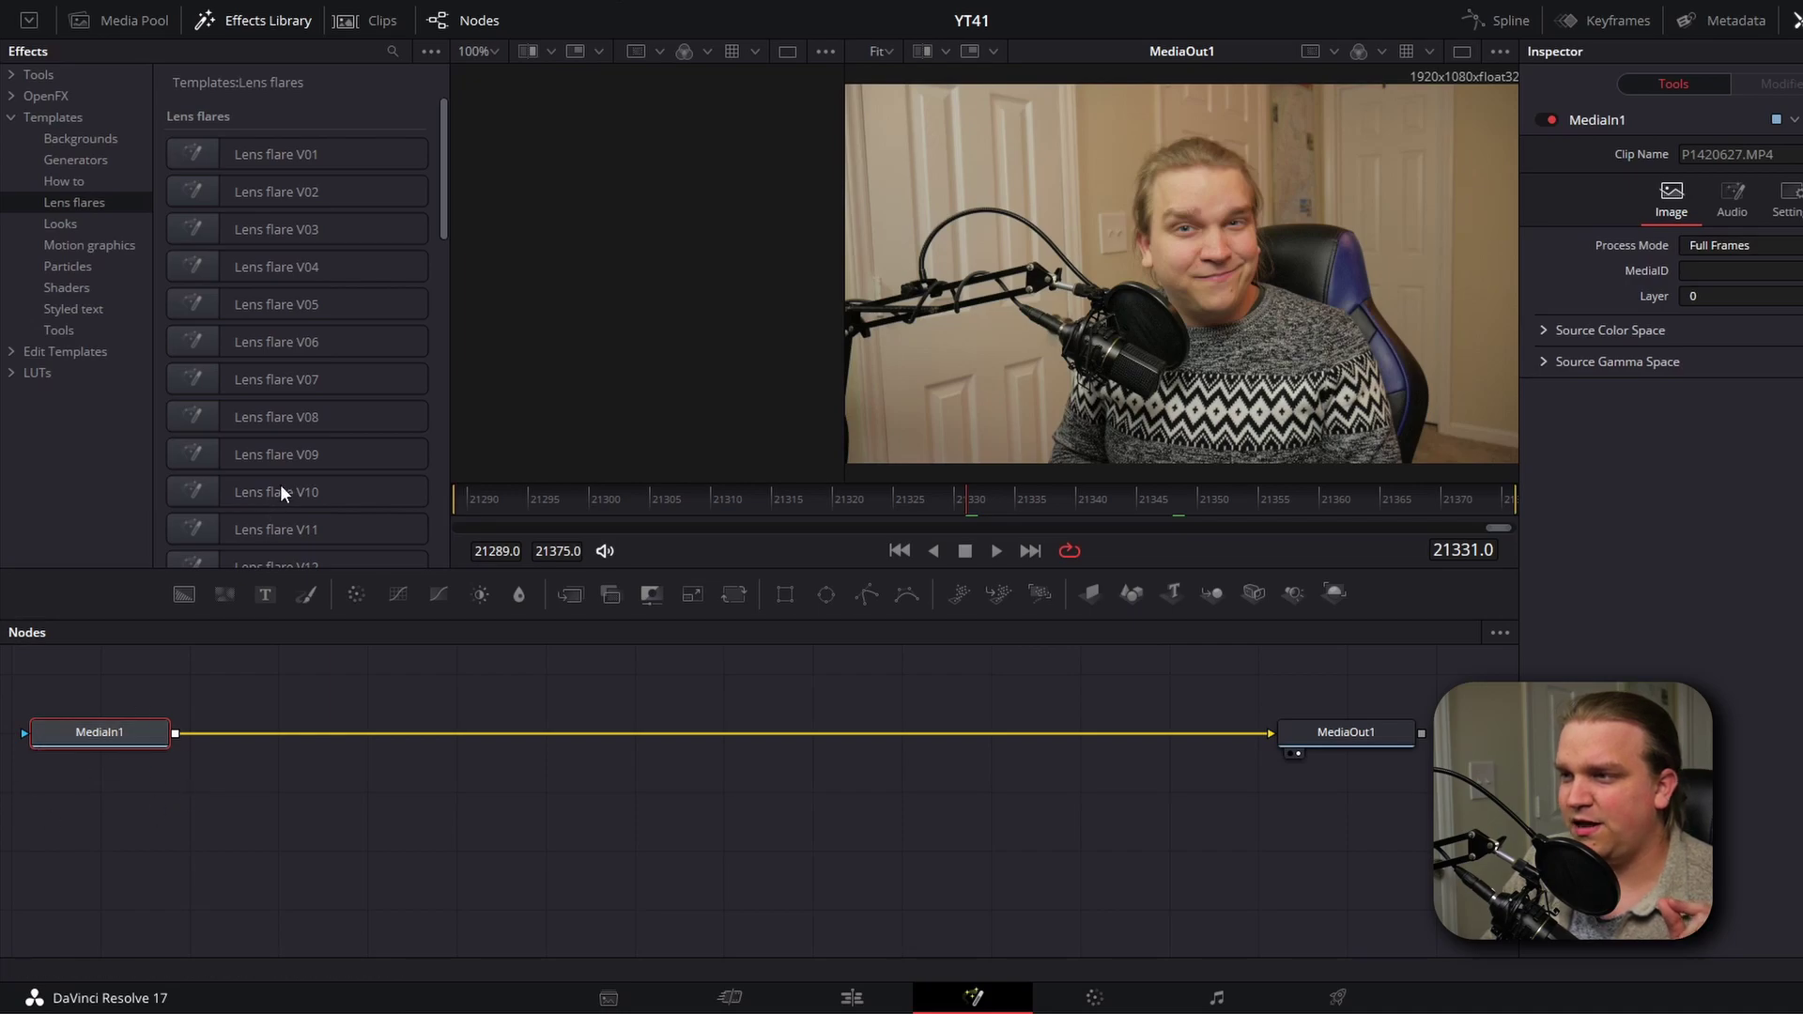
Add Lens flare V08, centre it on the face, and set Secondary Strength to 0.0
{"action": "double_click", "coordinate": [303, 418]}
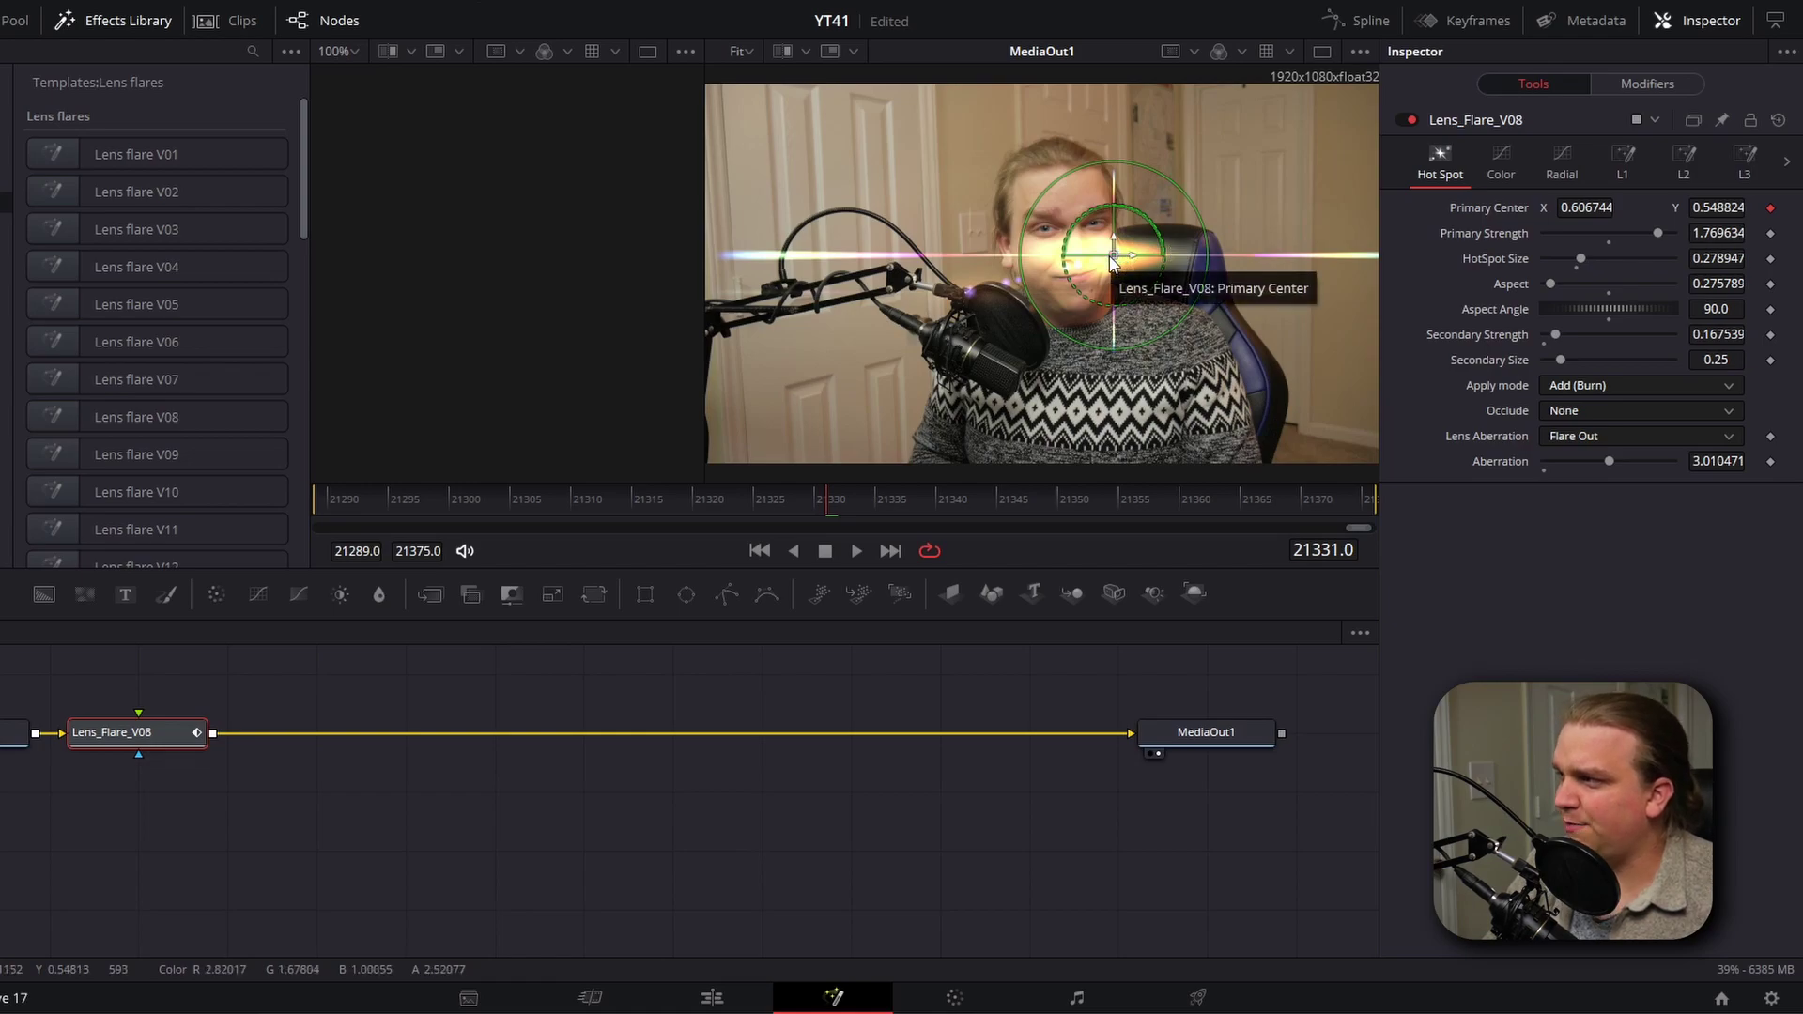
{"action": "left_click_drag", "start_coordinate": [1112, 258], "coordinate": [1049, 235]}
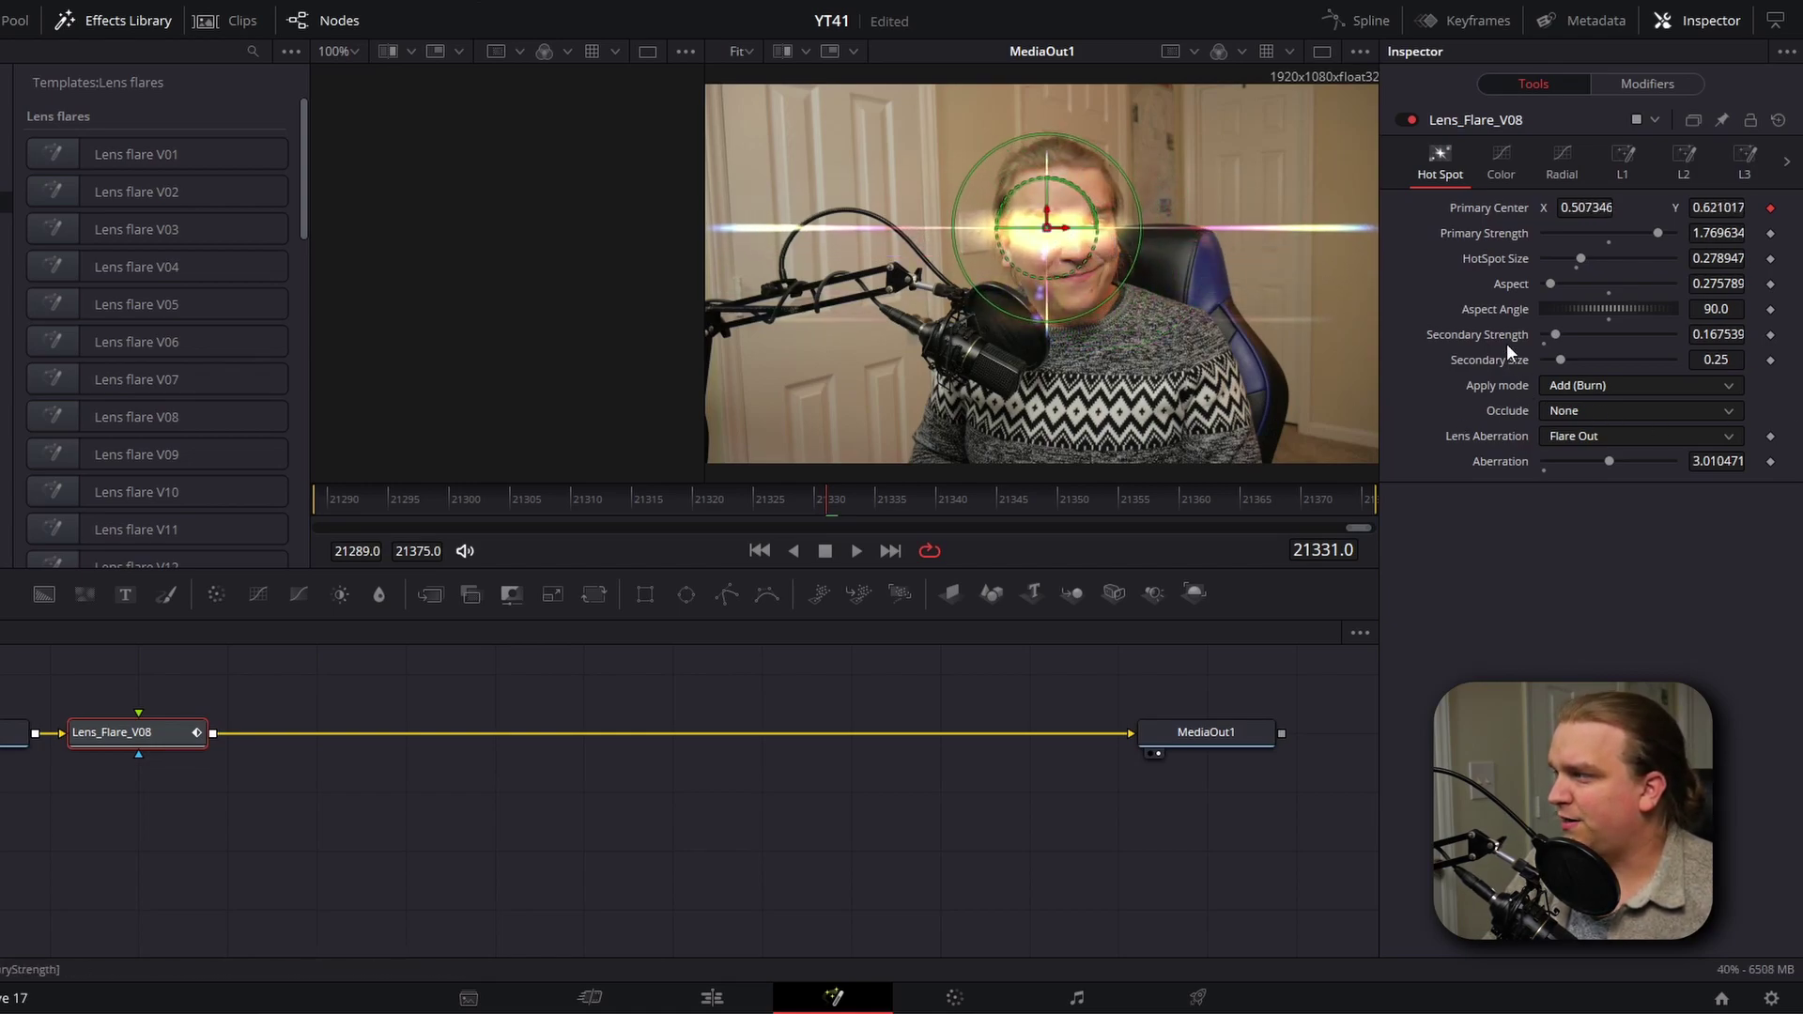
{"action": "left_click_drag", "start_coordinate": [1720, 334], "coordinate": [1694, 334]}
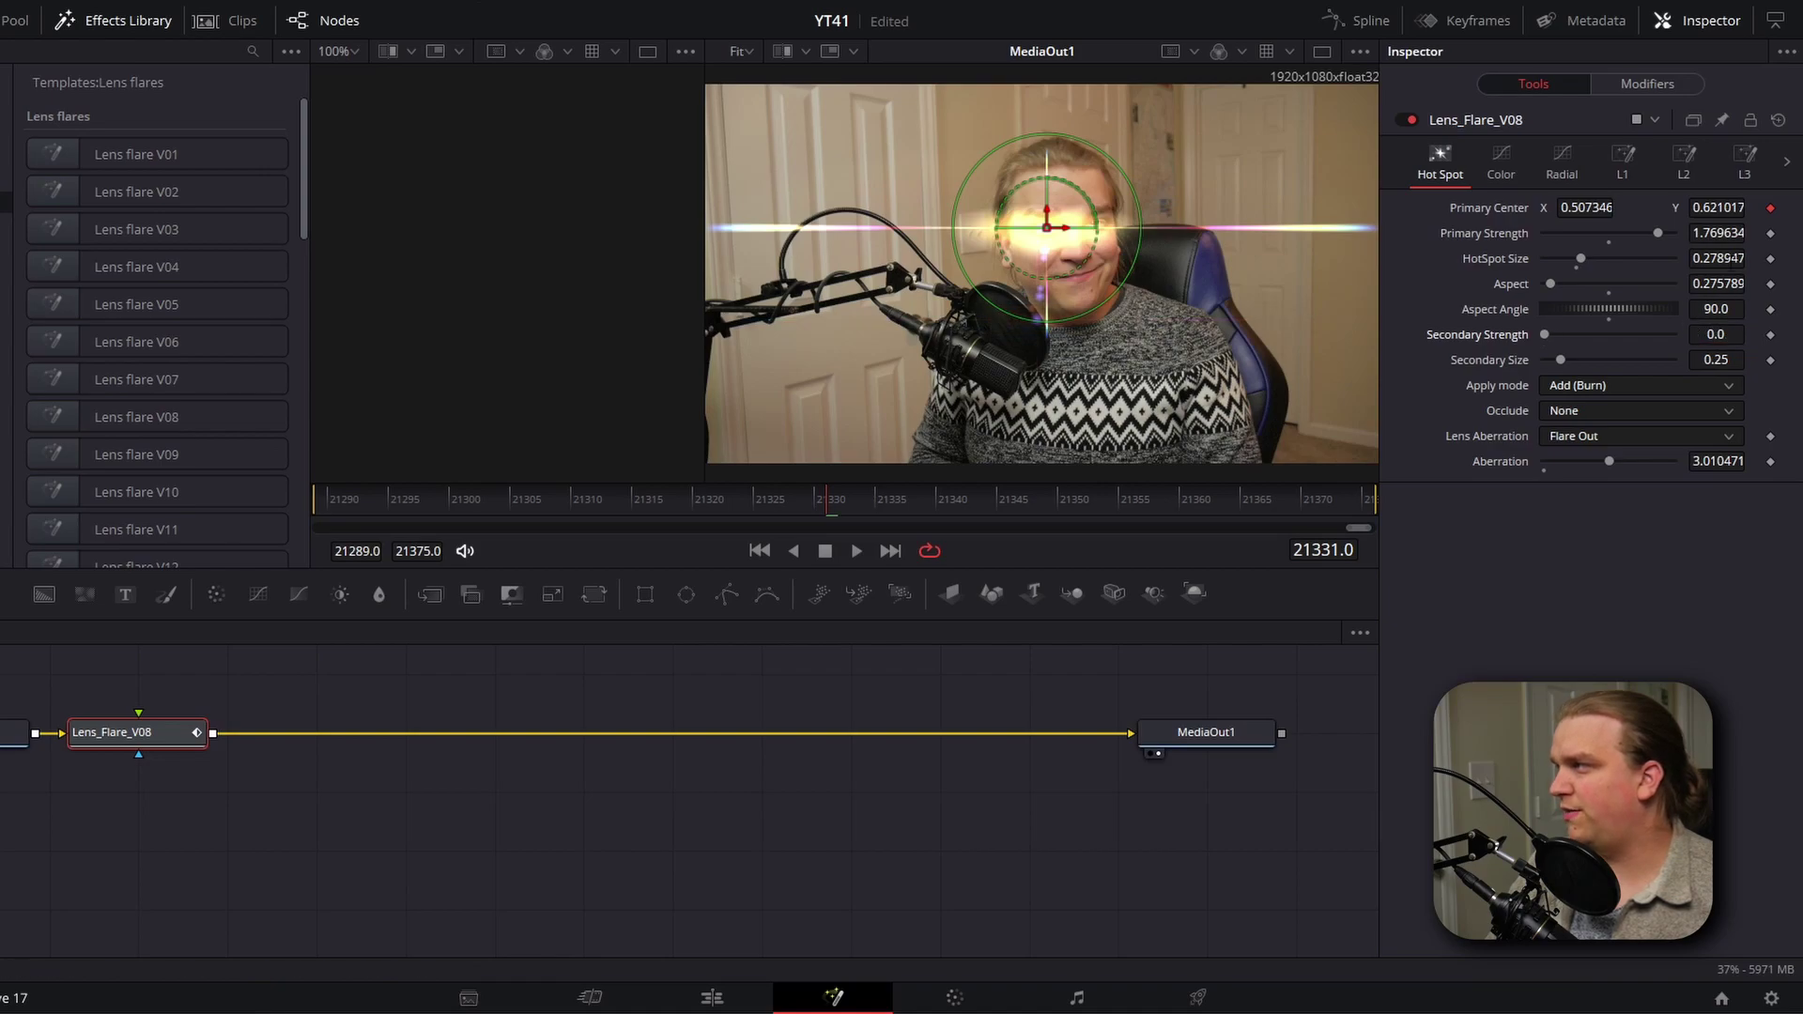
Turn off Lens Reflections 1 and 2 in the flare's L3 settings
{"action": "left_click", "coordinate": [1684, 159]}
{"action": "left_click", "coordinate": [1744, 159]}
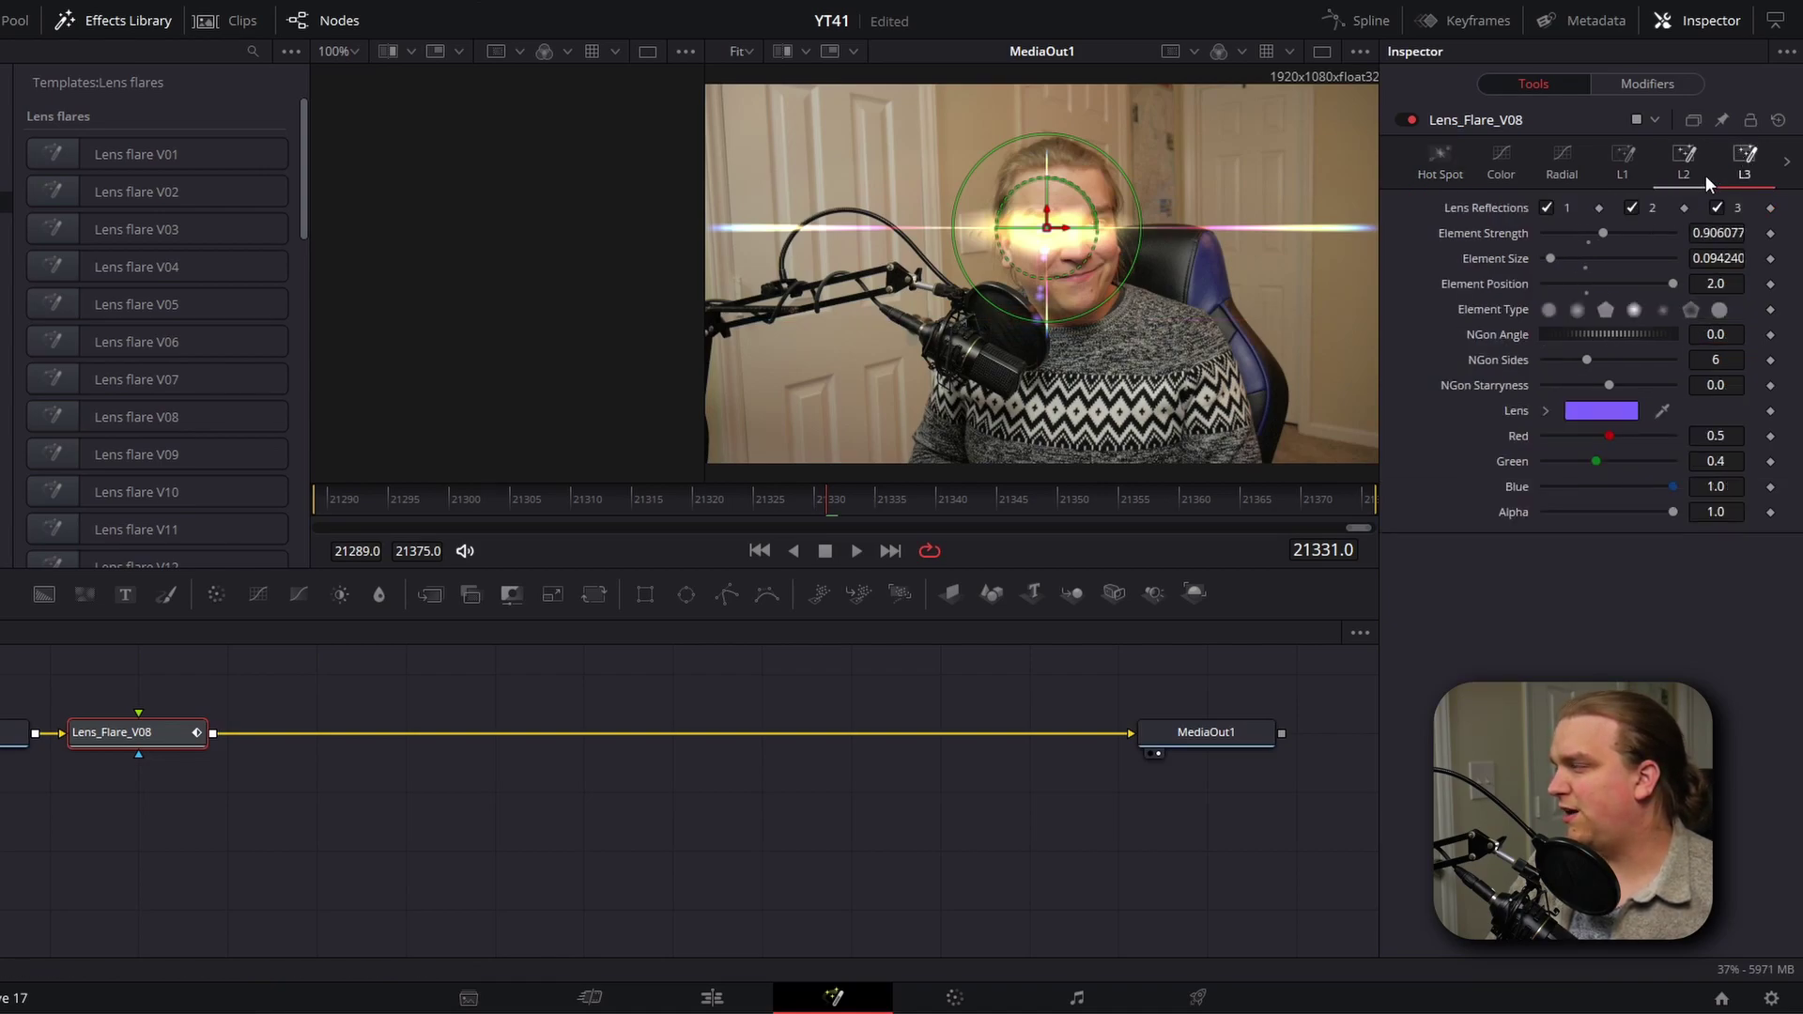
{"action": "left_click", "coordinate": [1632, 208]}
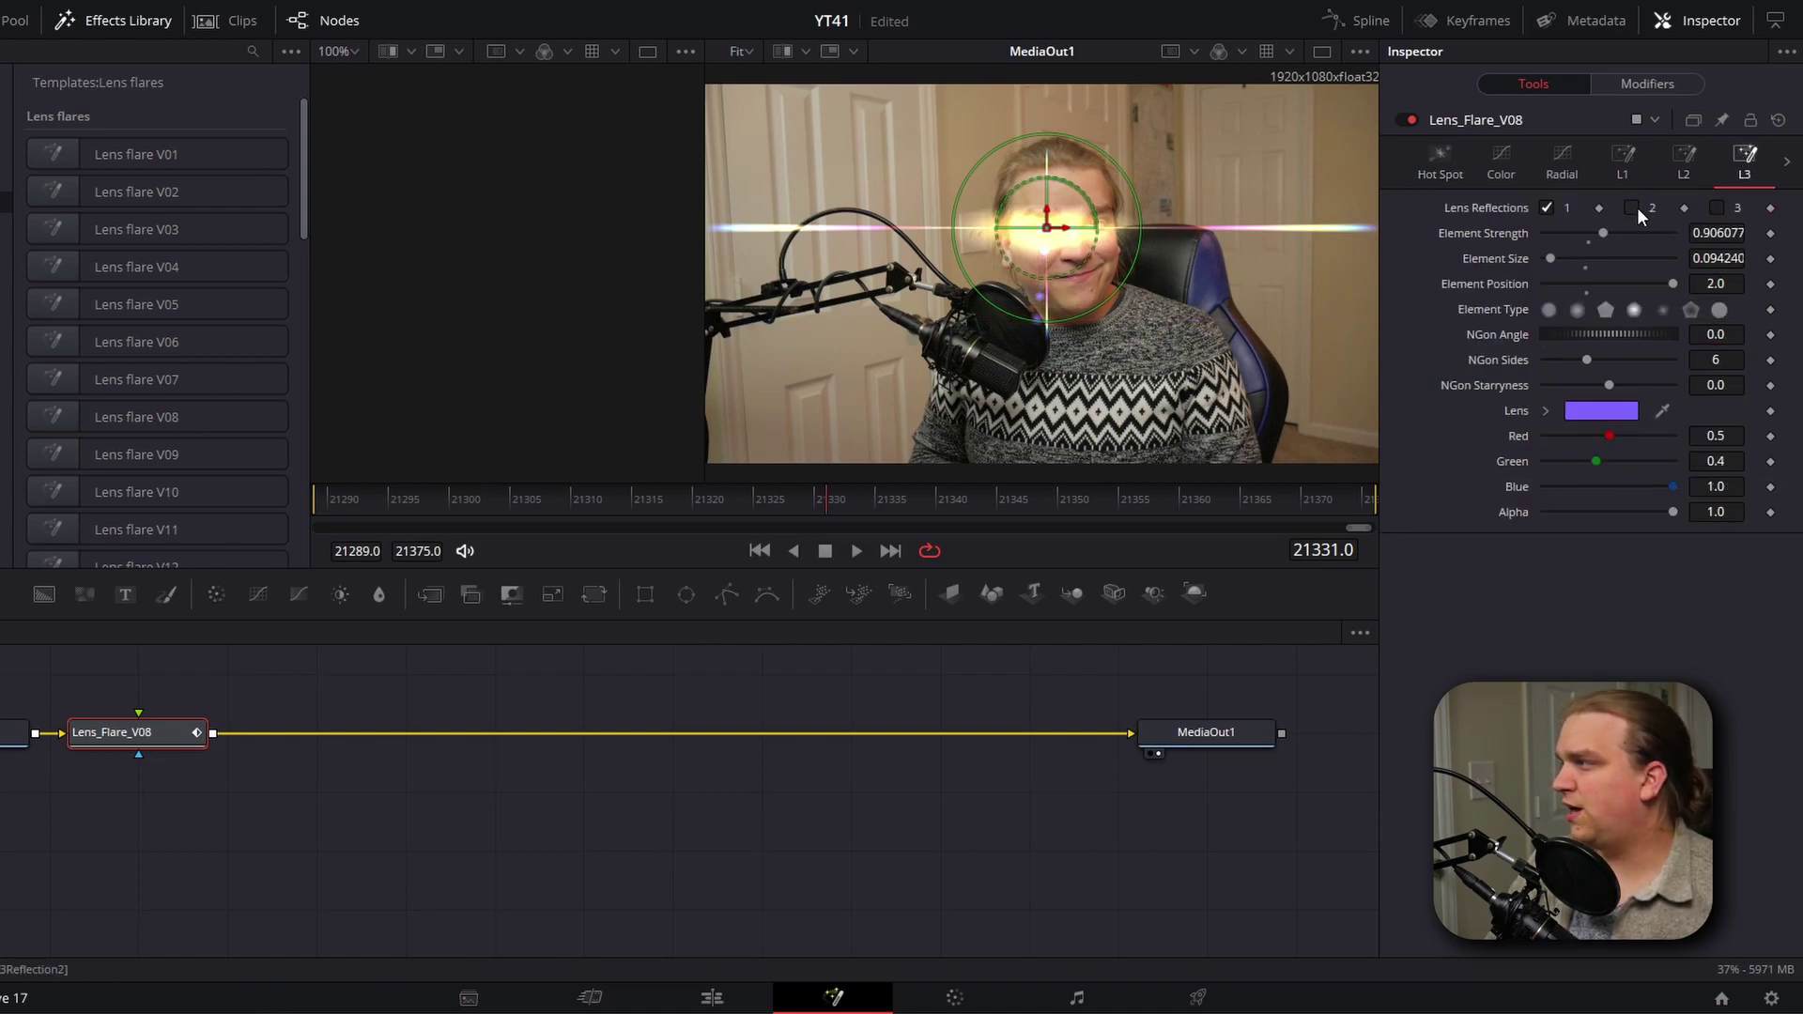
{"action": "left_click", "coordinate": [1546, 207]}
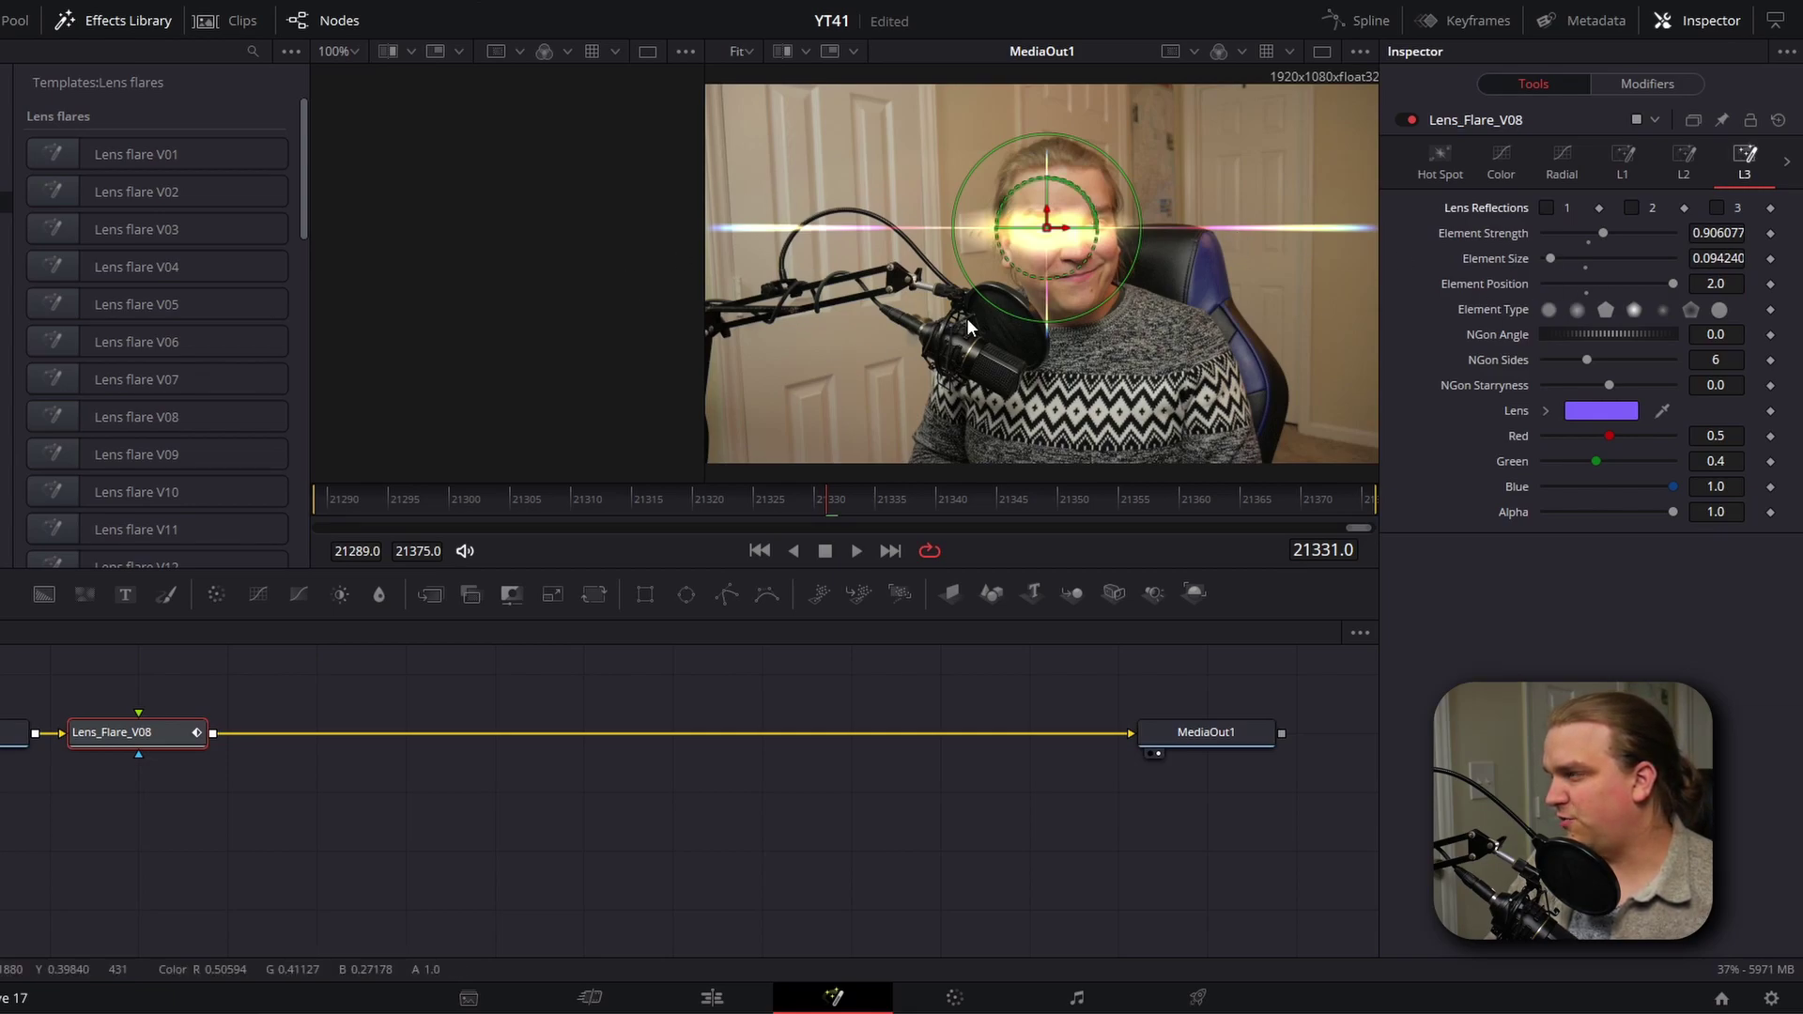
Set the flare's Radial Repeat to 2
{"action": "left_click", "coordinate": [1559, 154]}
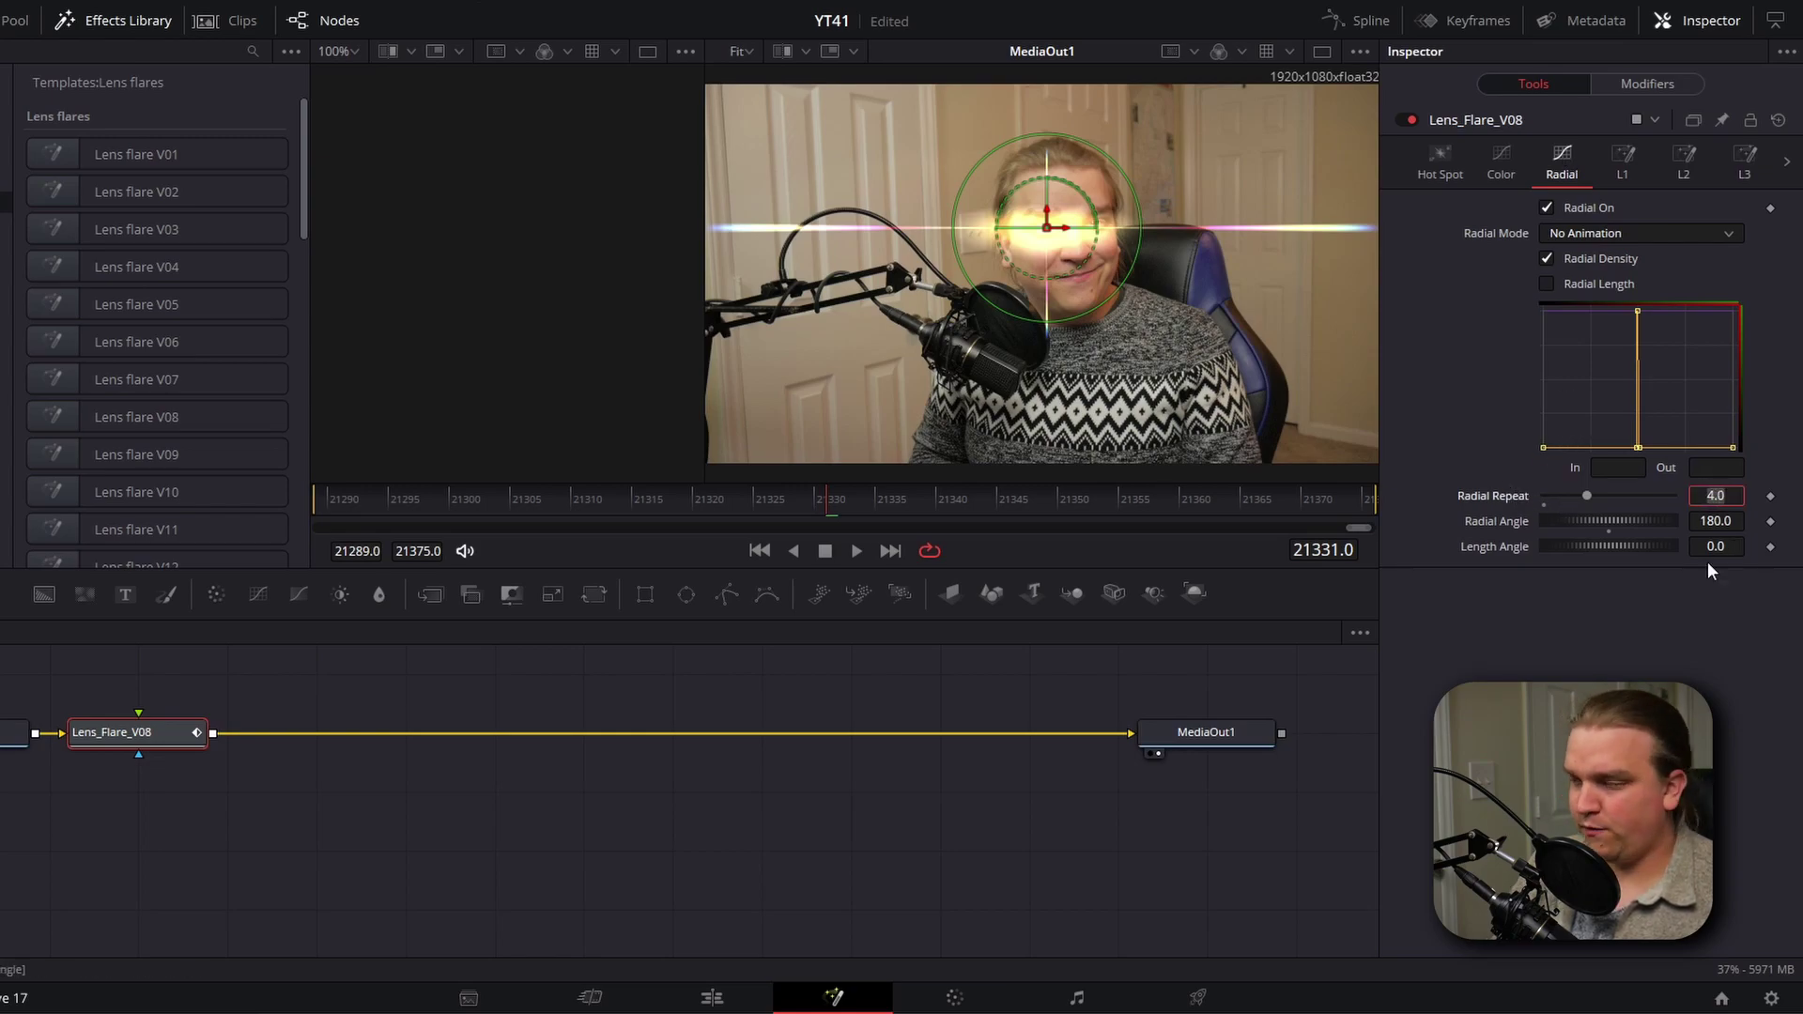
{"action": "type", "text": "2"}
{"action": "key", "text": "Return"}
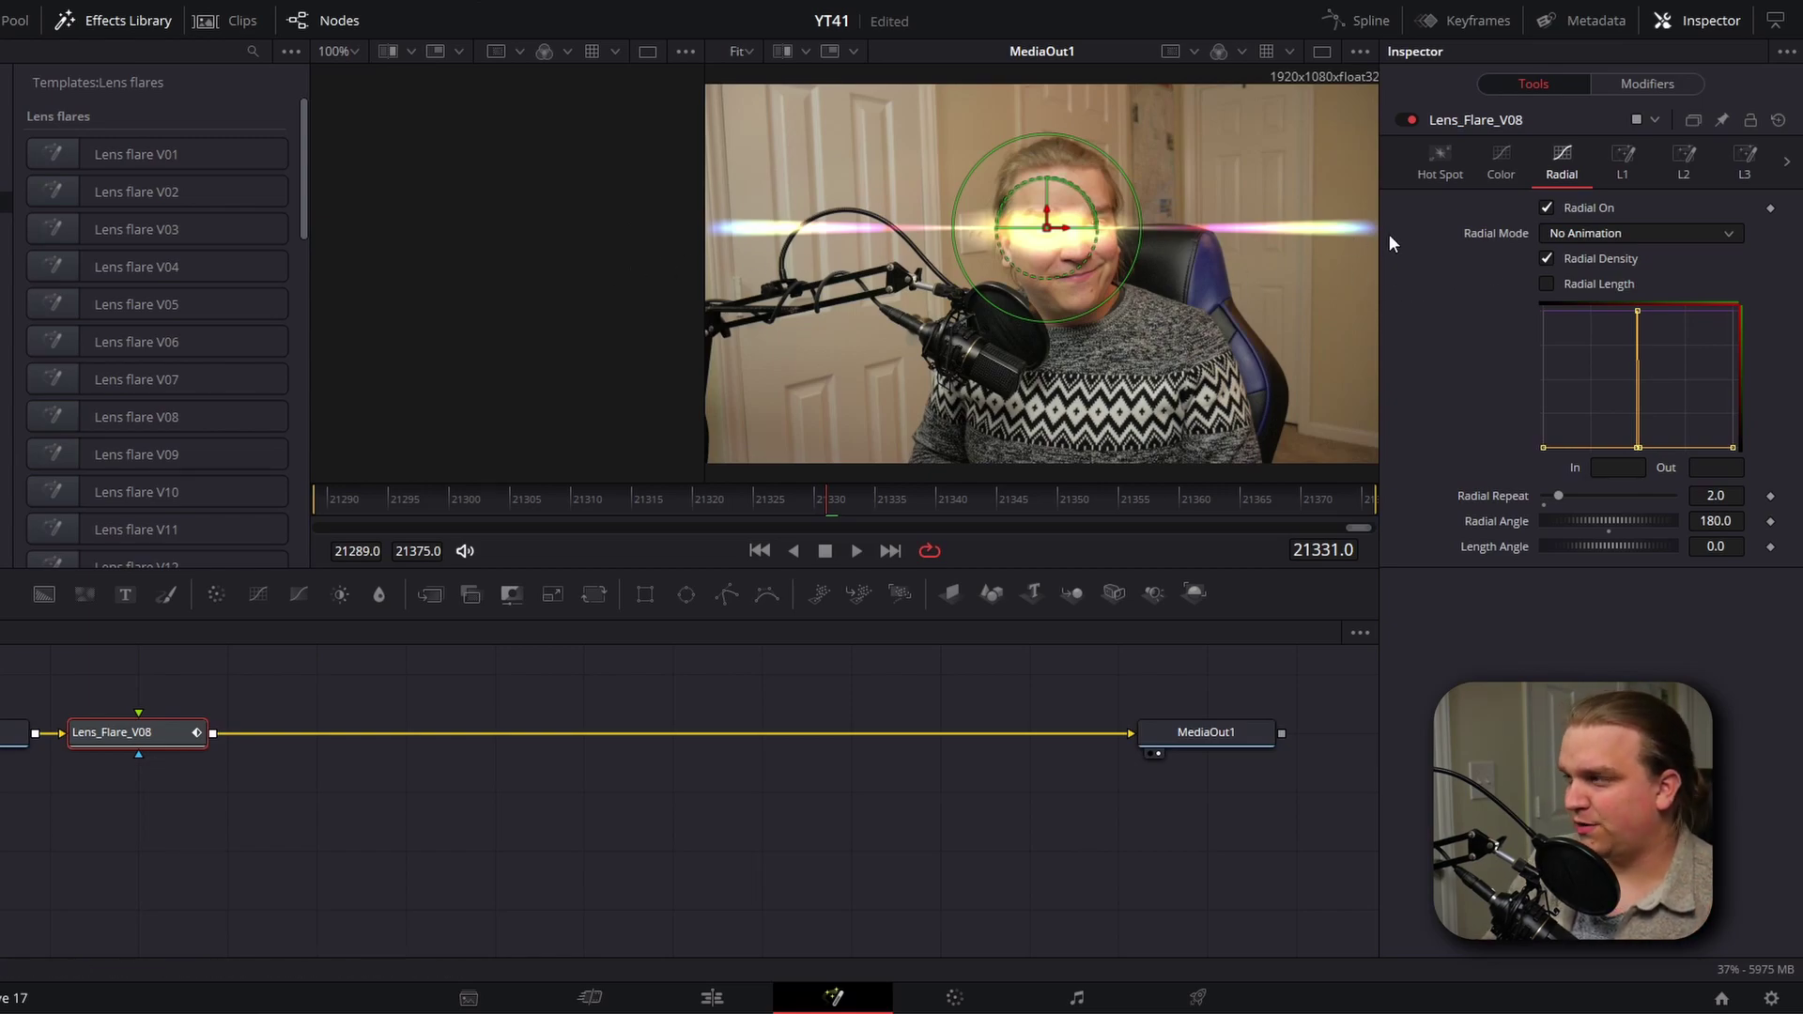
Simplify the blue and green curves, lowering their end outputs to about 0.26 and 0.32
{"action": "left_click", "coordinate": [1502, 160]}
{"action": "left_click", "coordinate": [1546, 283]}
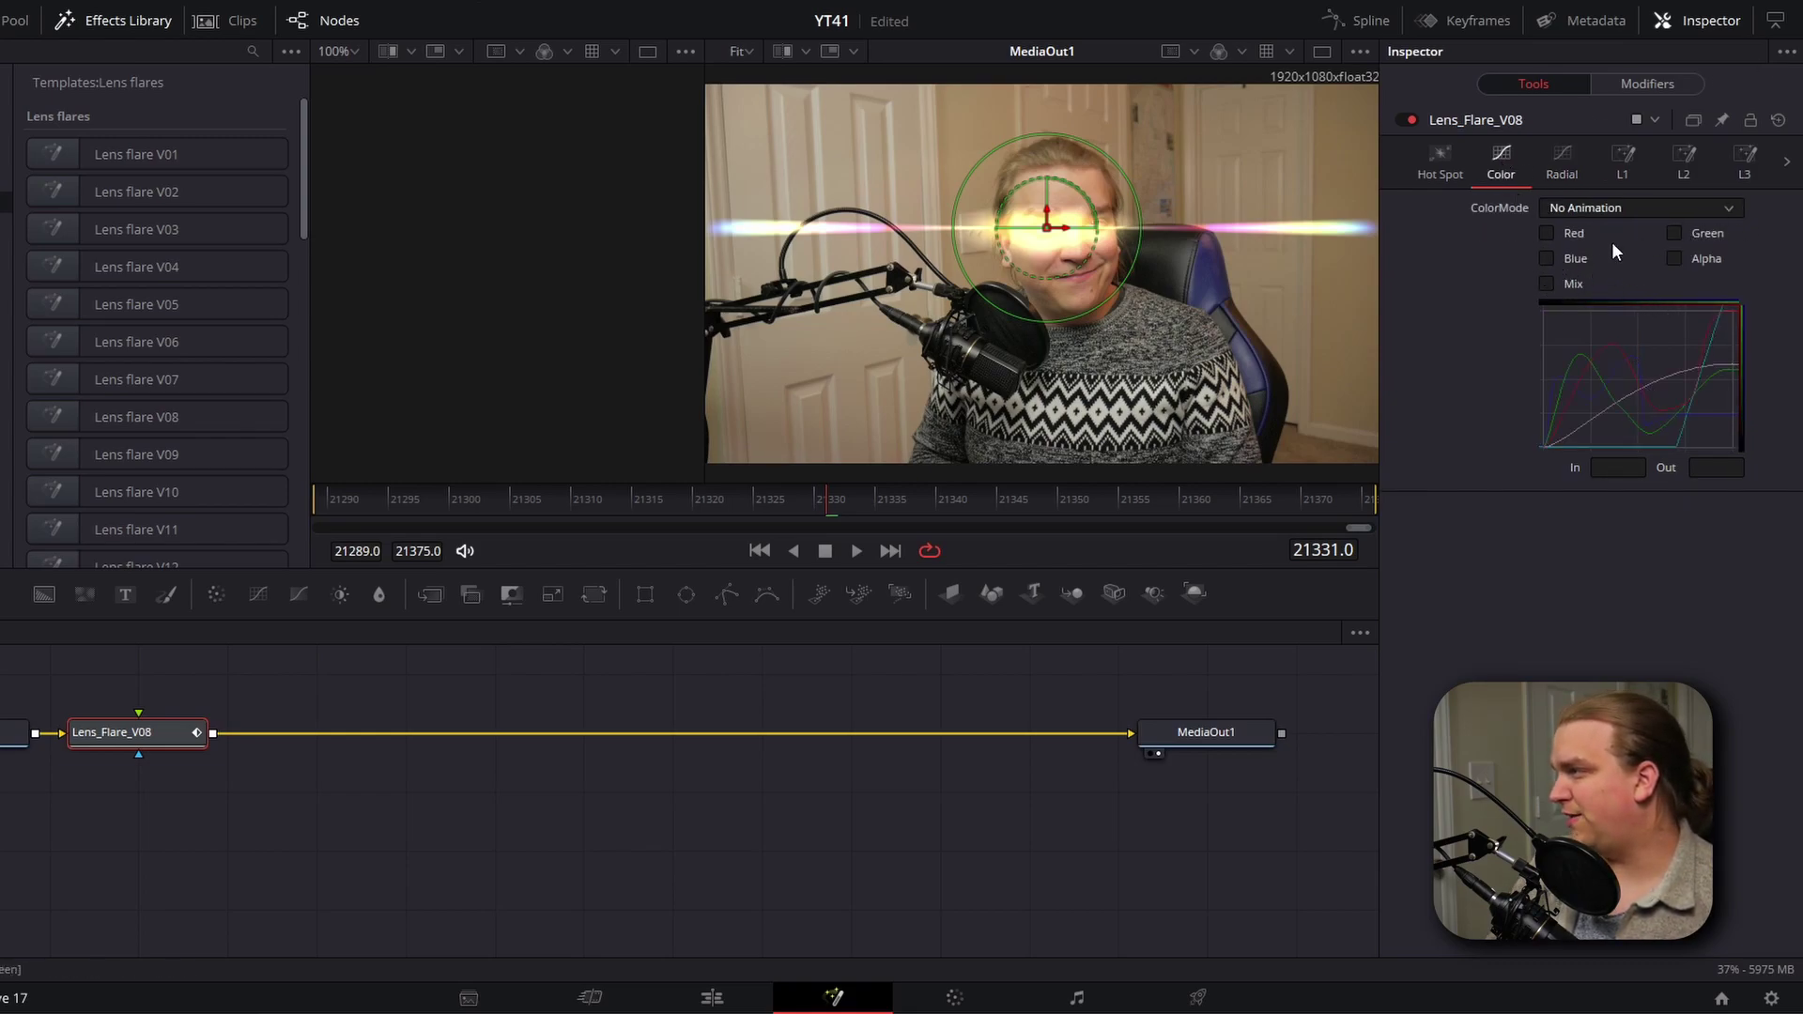
{"action": "left_click", "coordinate": [1546, 257]}
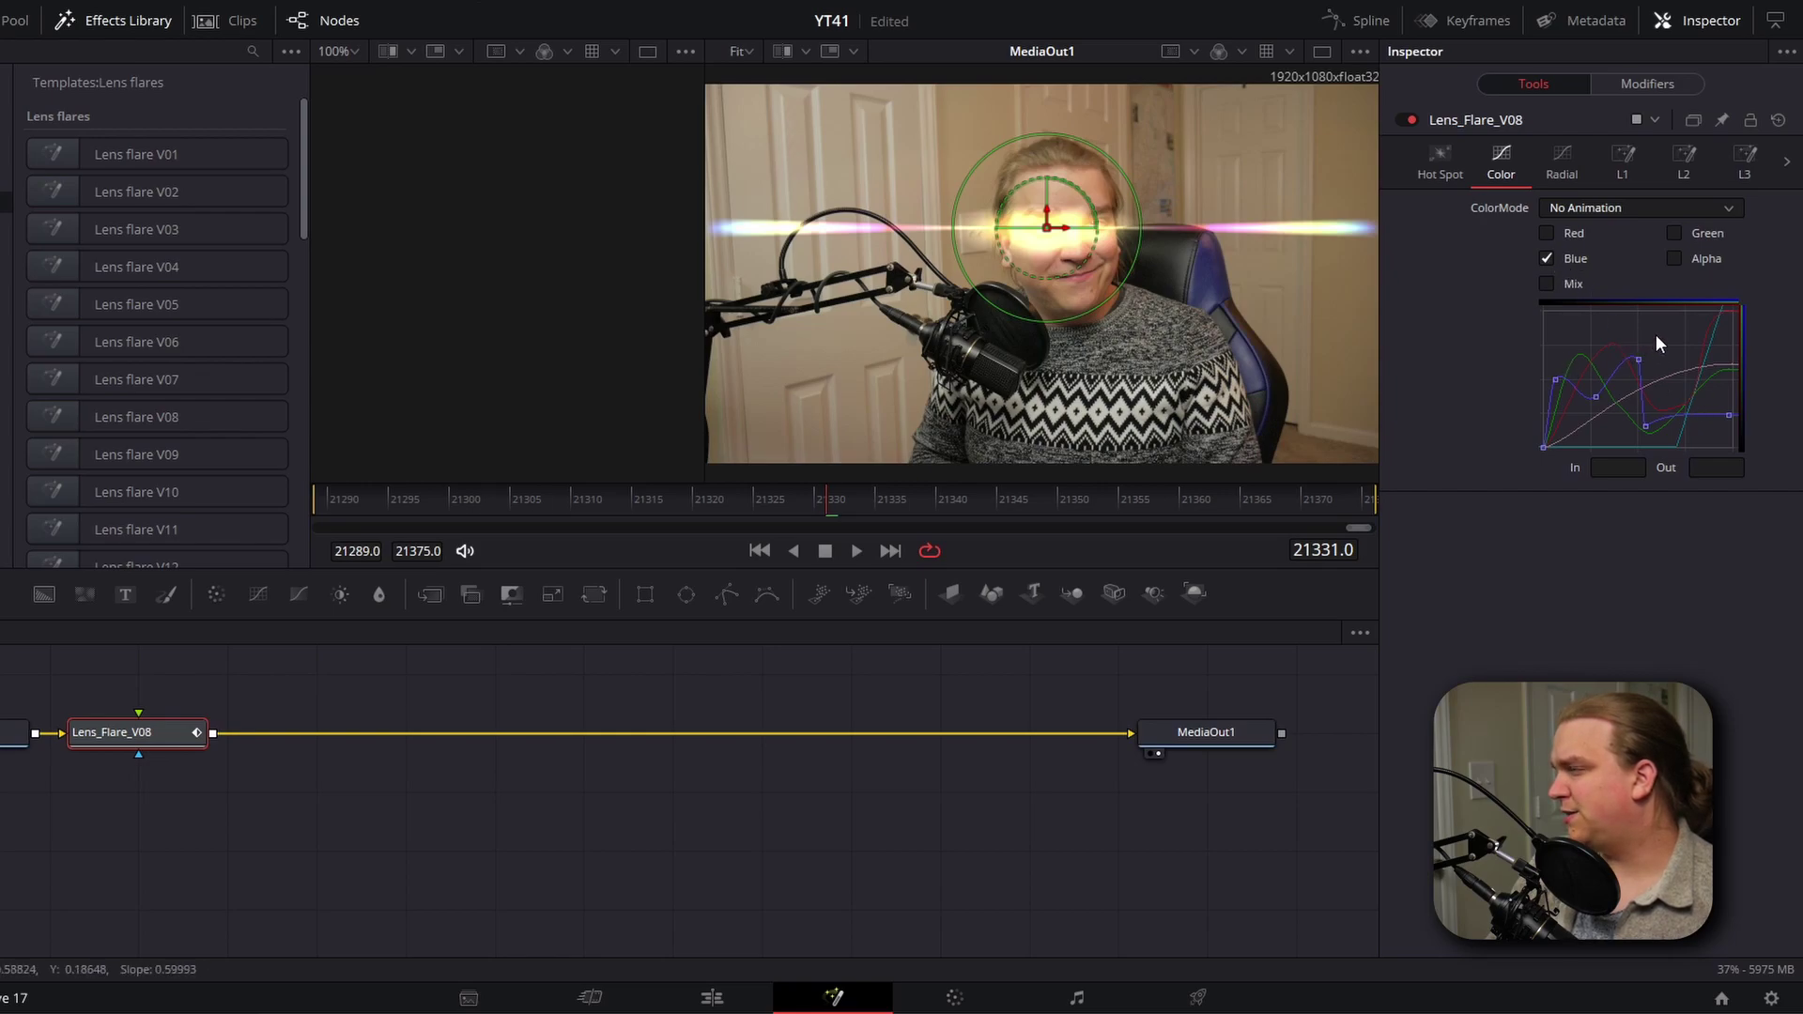
{"action": "left_click_drag", "start_coordinate": [1660, 336], "coordinate": [1518, 430]}
{"action": "key", "text": "Delete"}
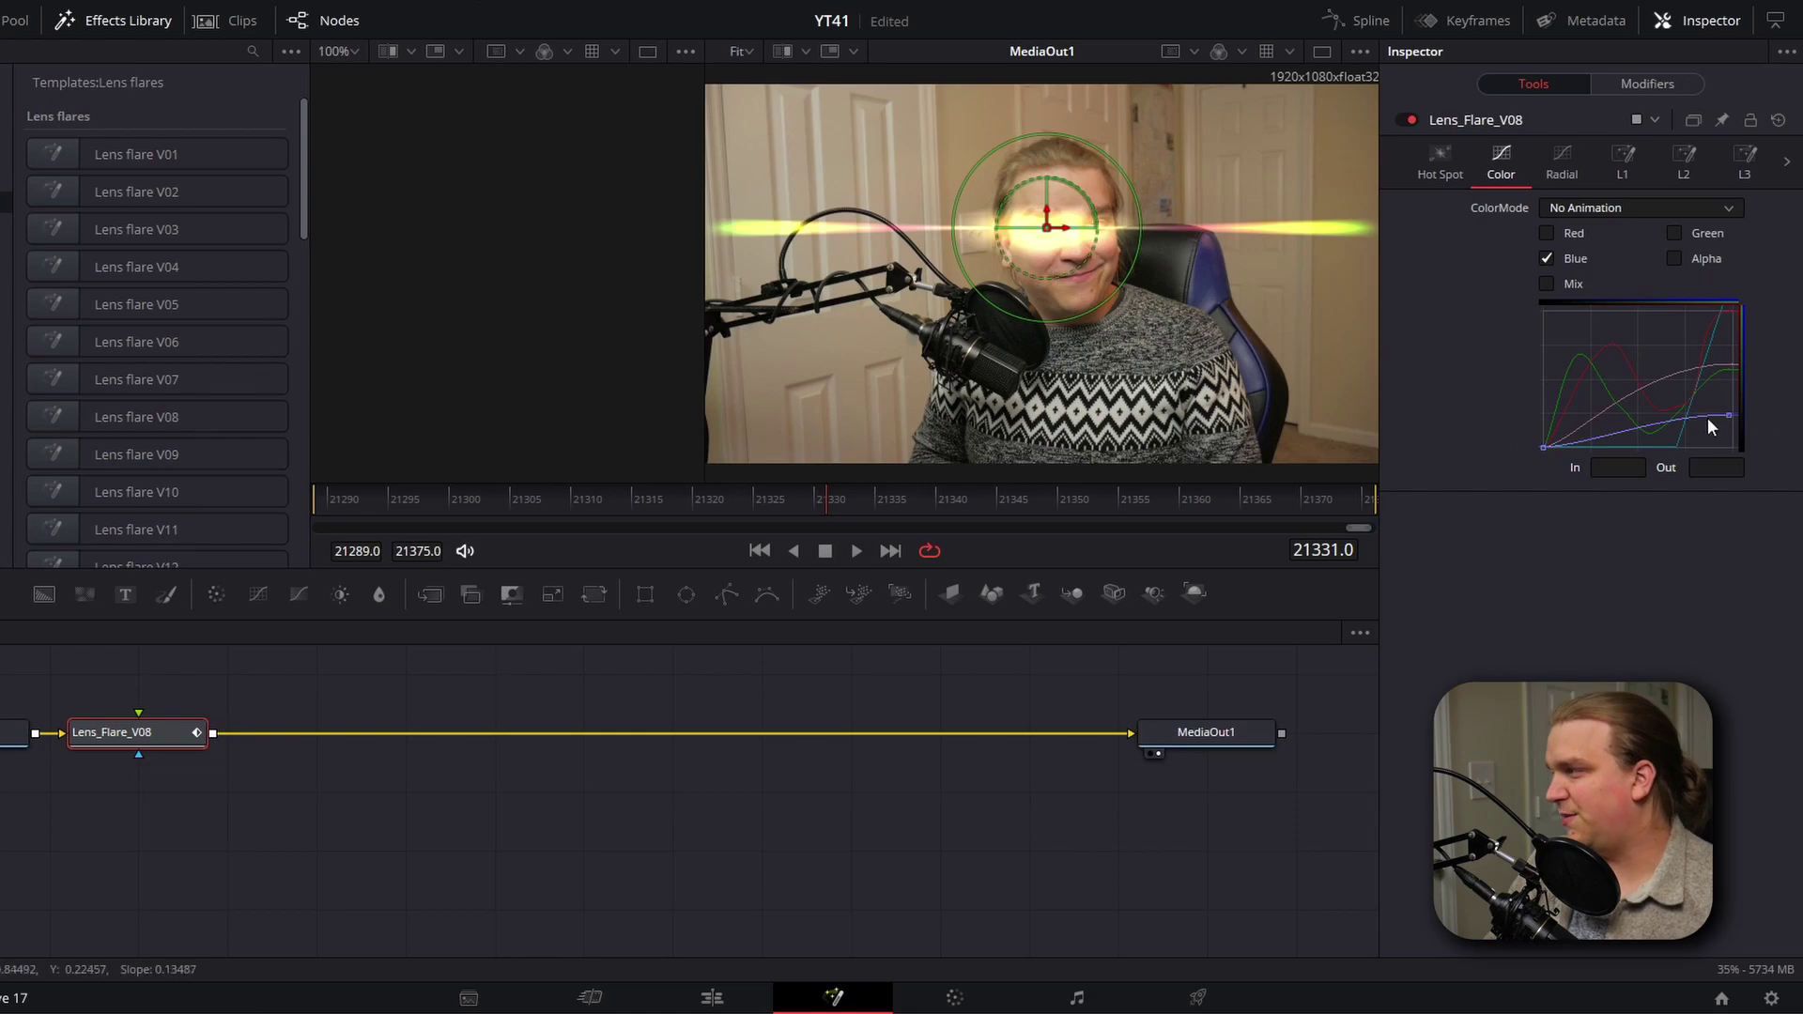
{"action": "left_click_drag", "start_coordinate": [1728, 415], "coordinate": [1732, 410]}
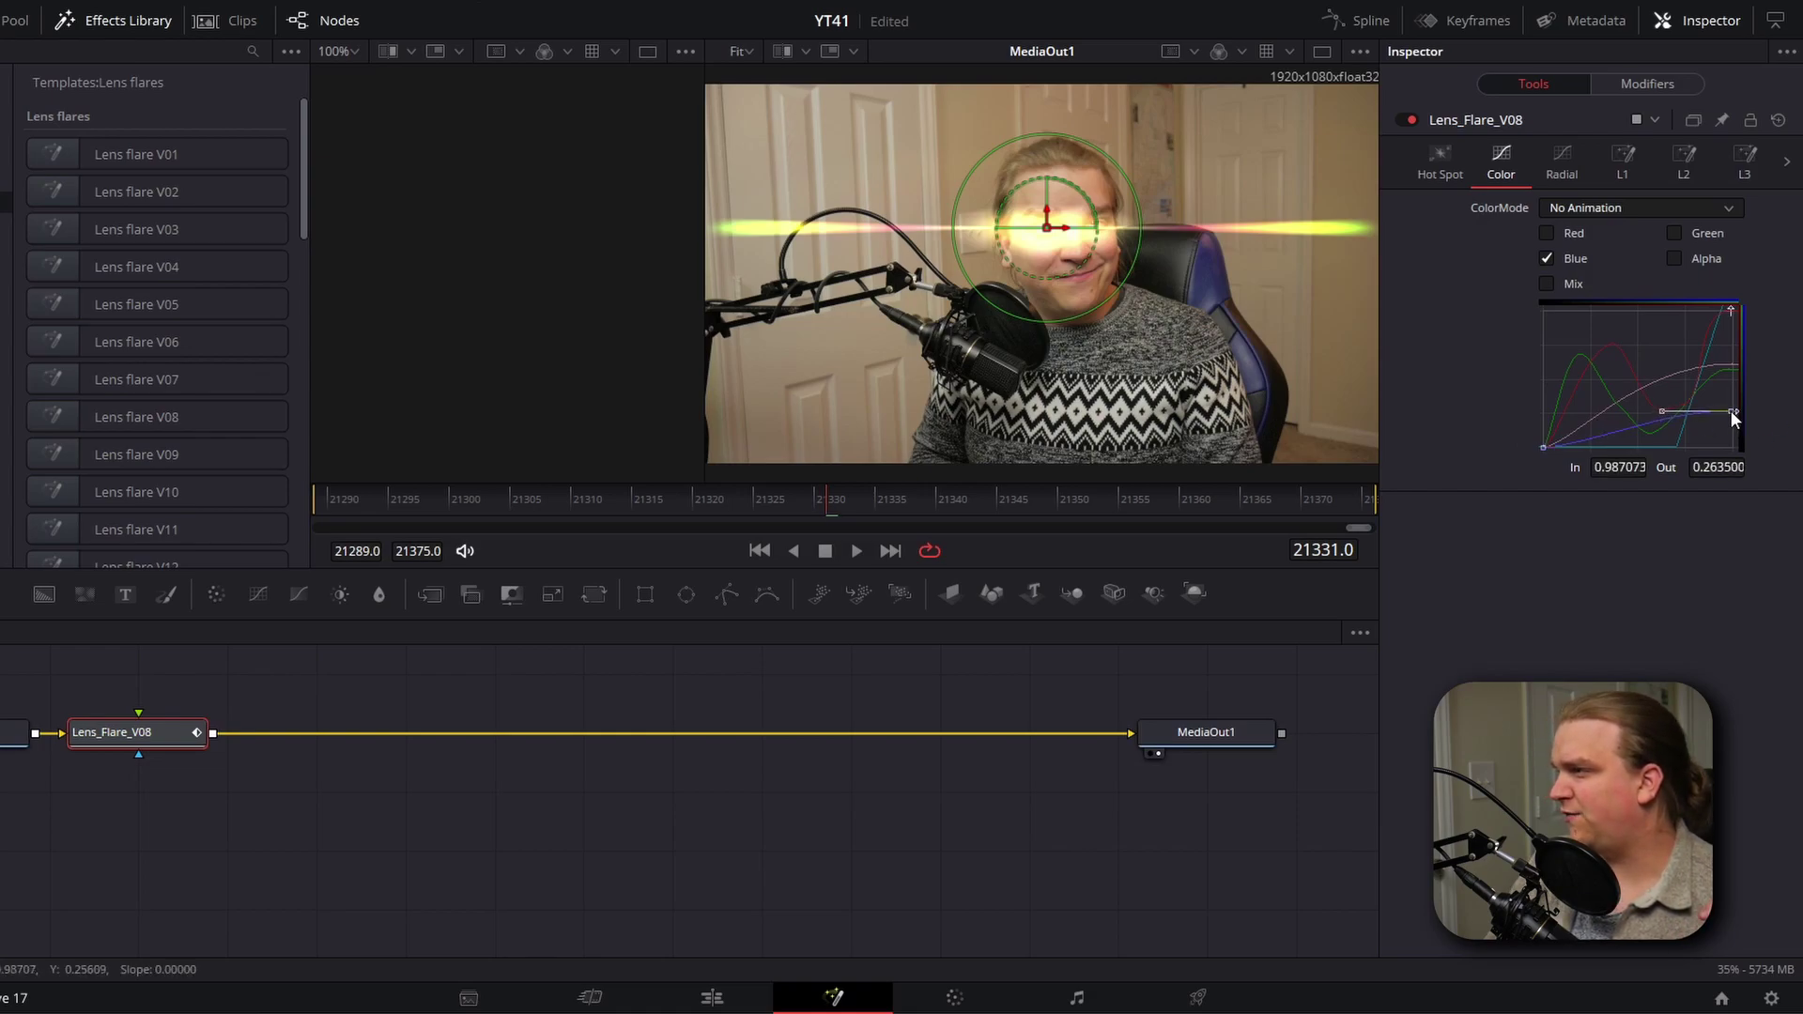
{"action": "left_click", "coordinate": [1676, 233]}
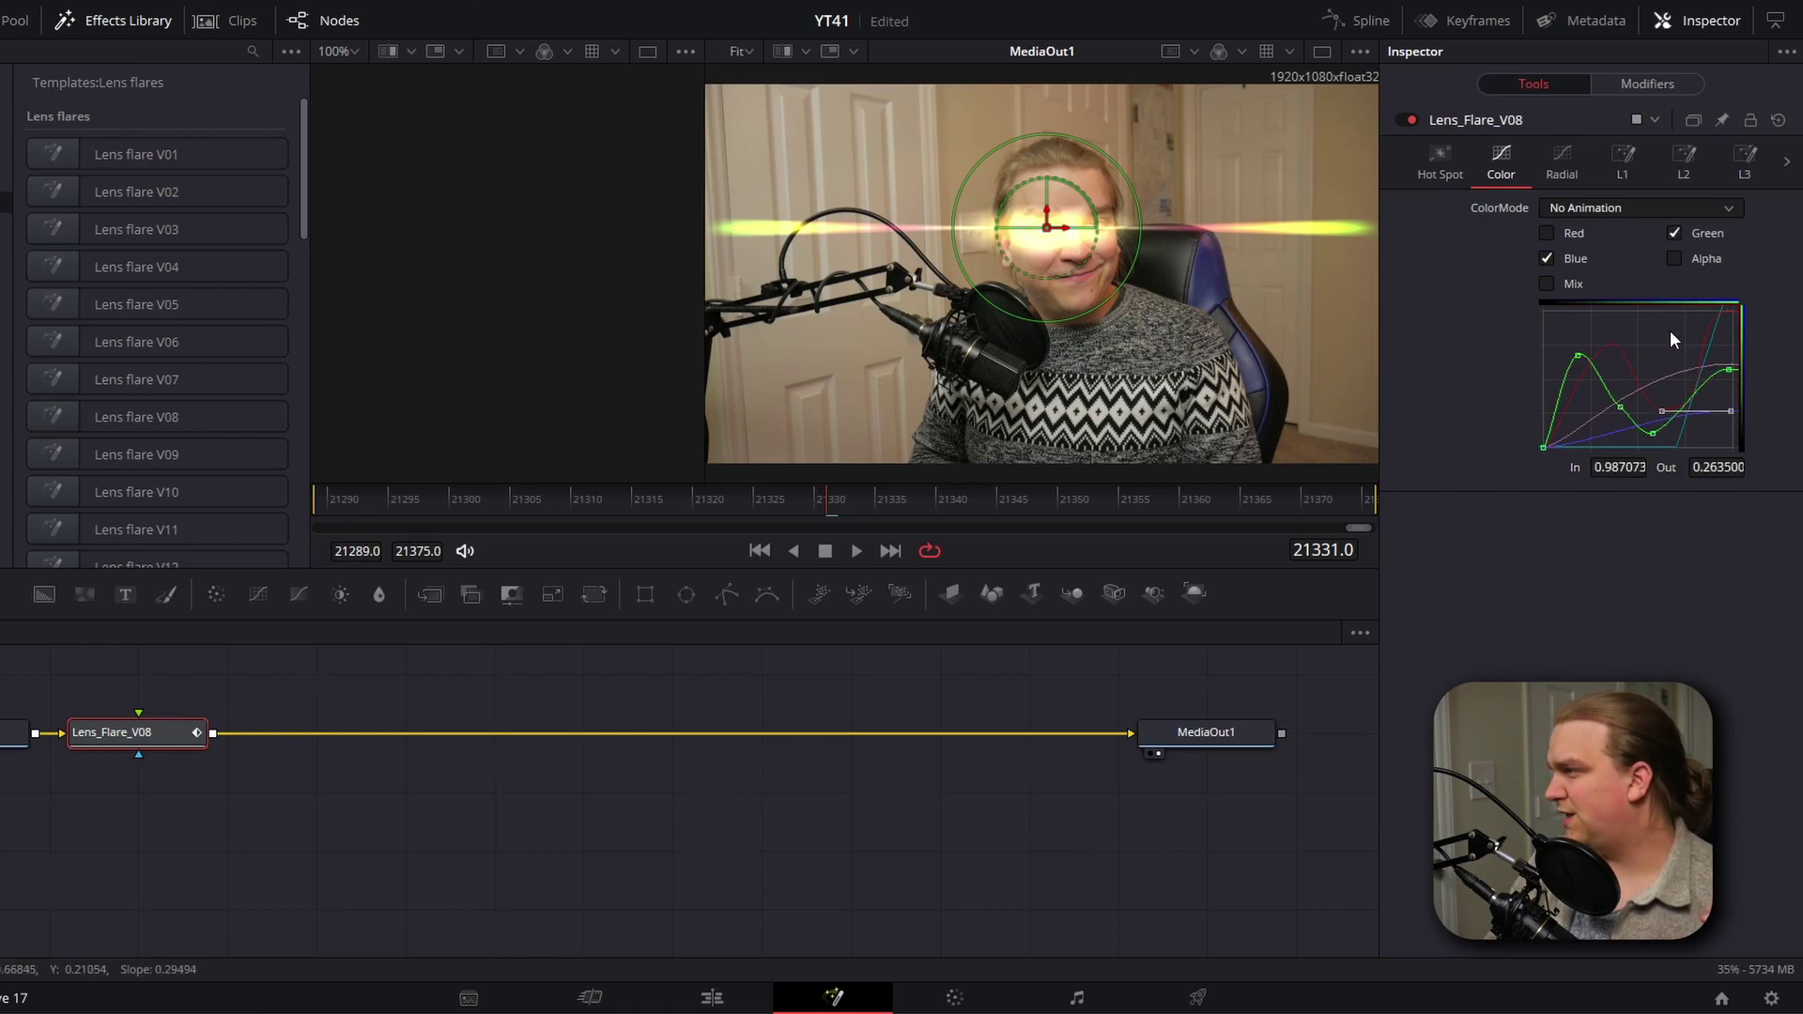
{"action": "left_click_drag", "start_coordinate": [1559, 441], "coordinate": [1546, 435]}
{"action": "key", "text": "Delete"}
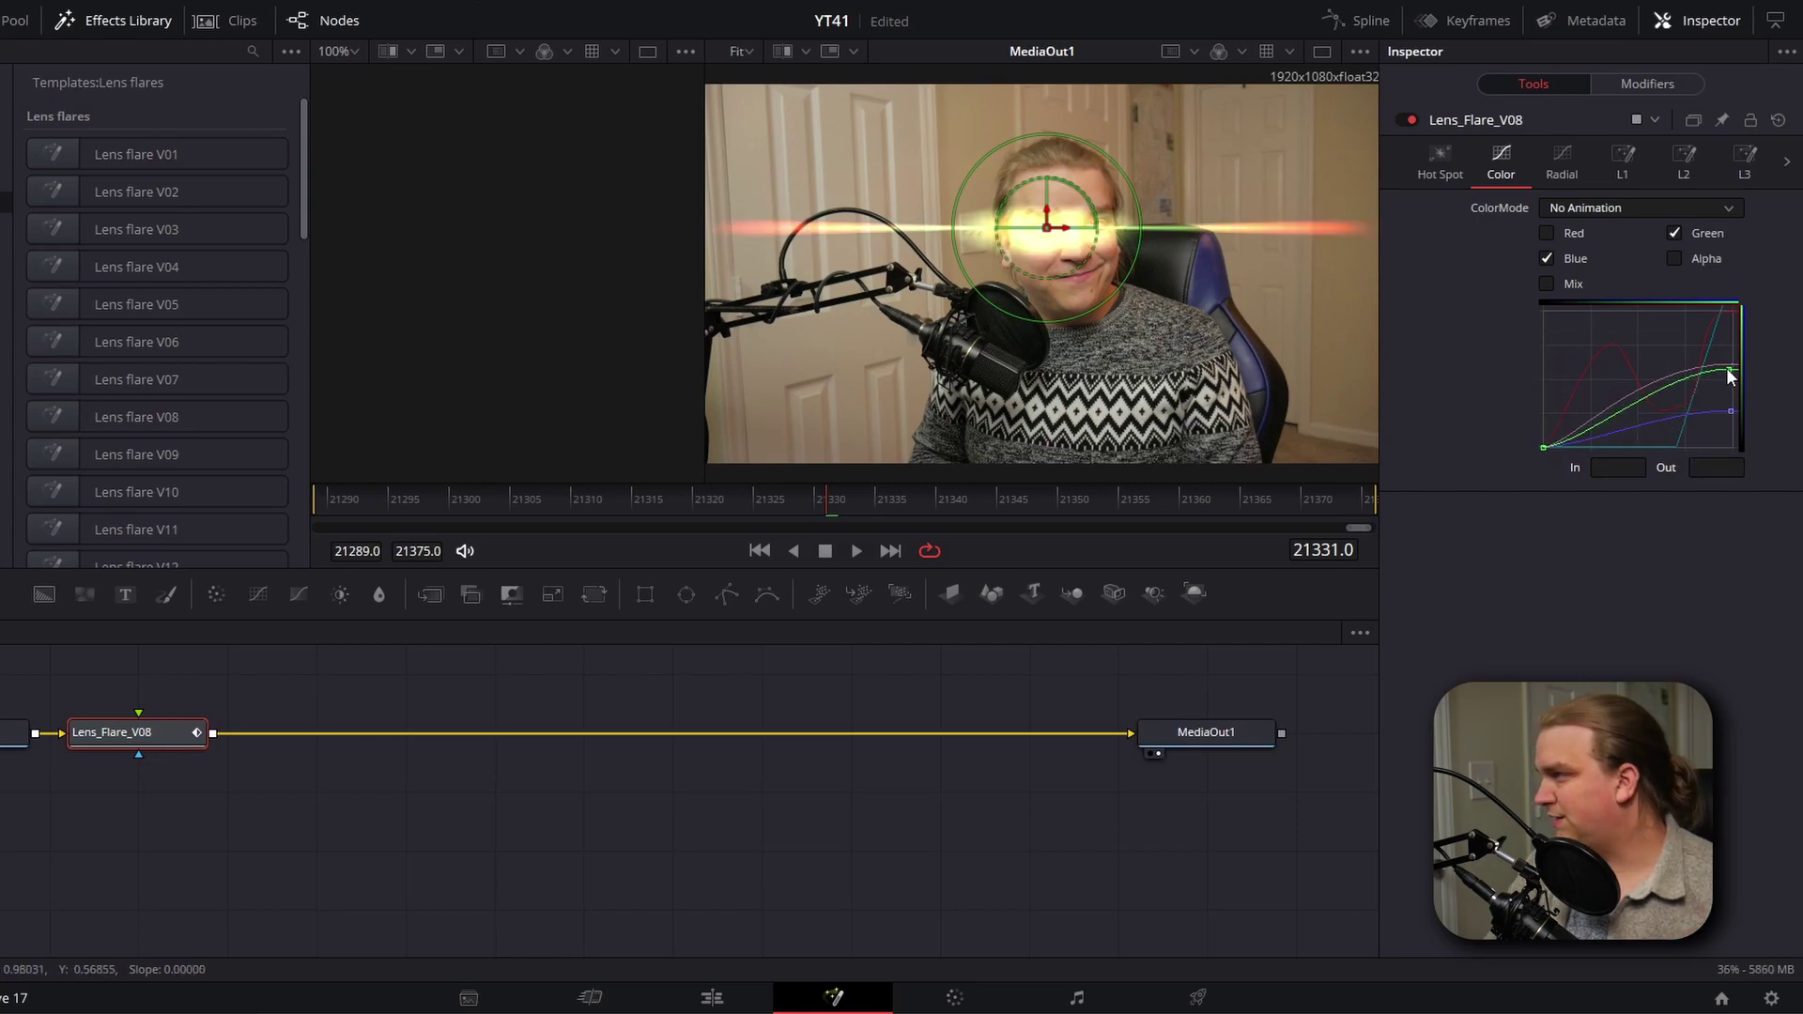
{"action": "left_click_drag", "start_coordinate": [1726, 368], "coordinate": [1728, 402]}
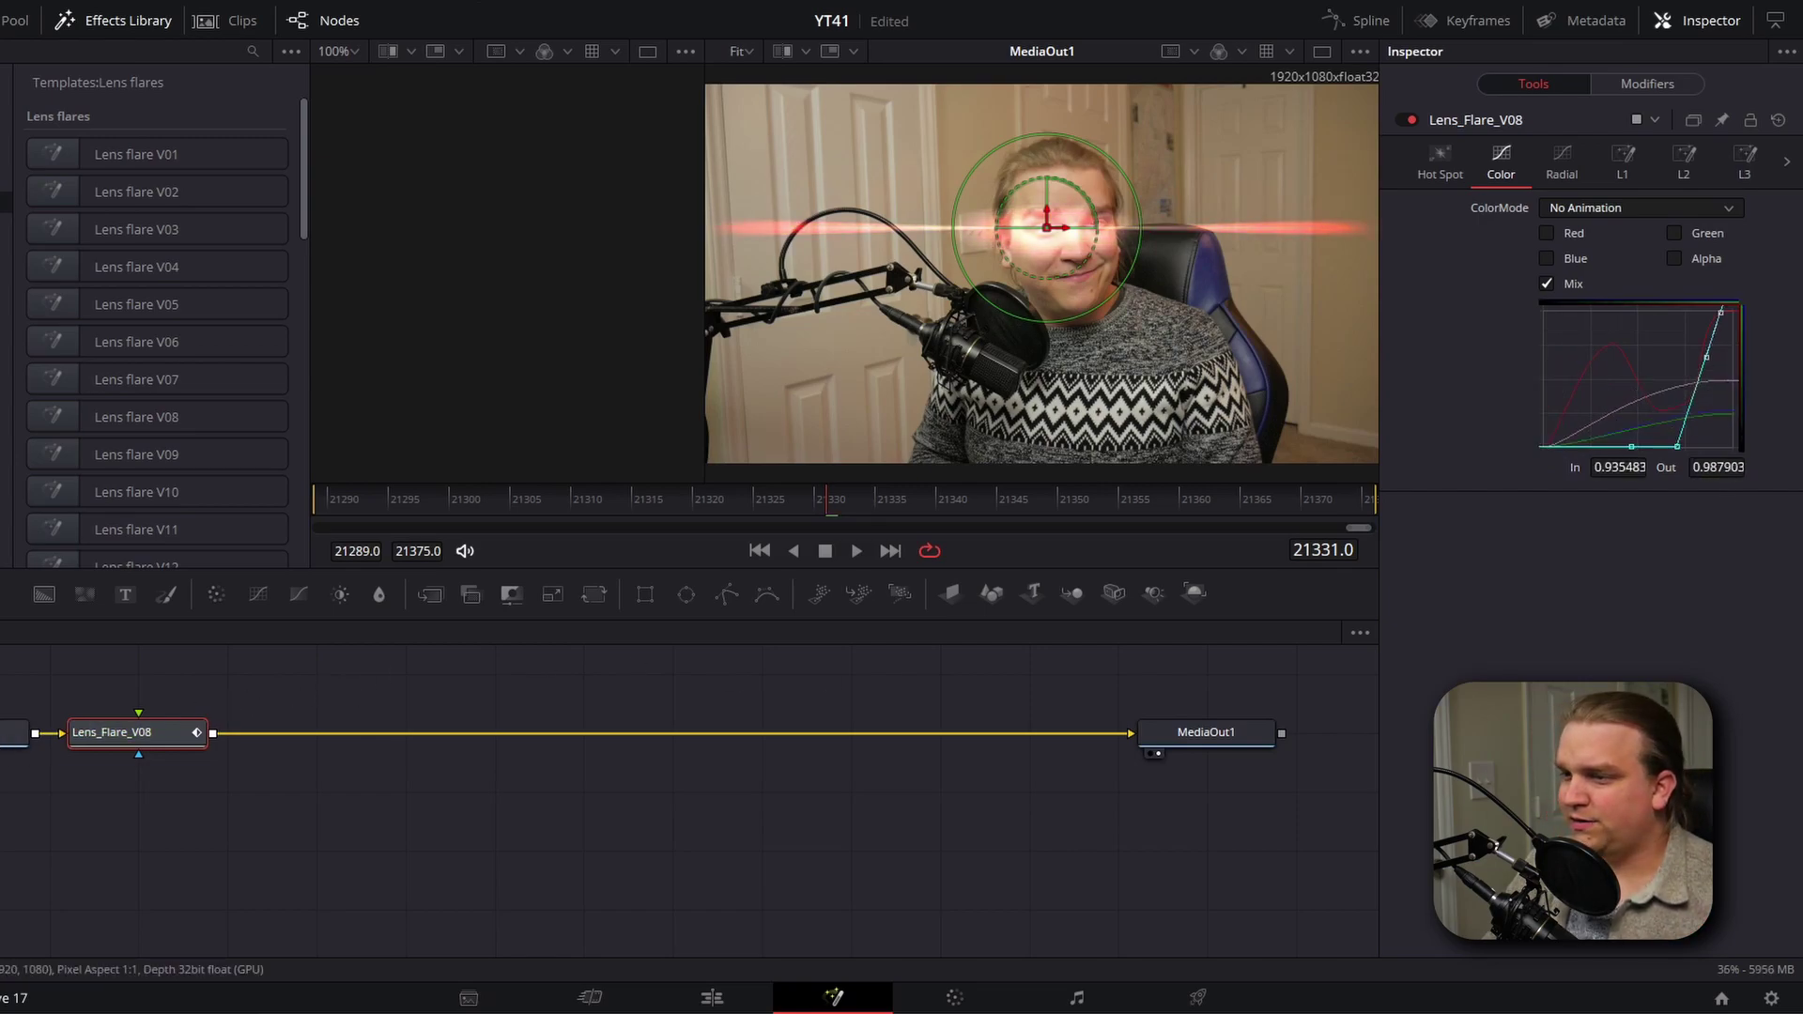
Adjust the Mix curve's top point and raise the red curve to In 0.7055, Out 0.4425
{"action": "left_click", "coordinate": [15, 733]}
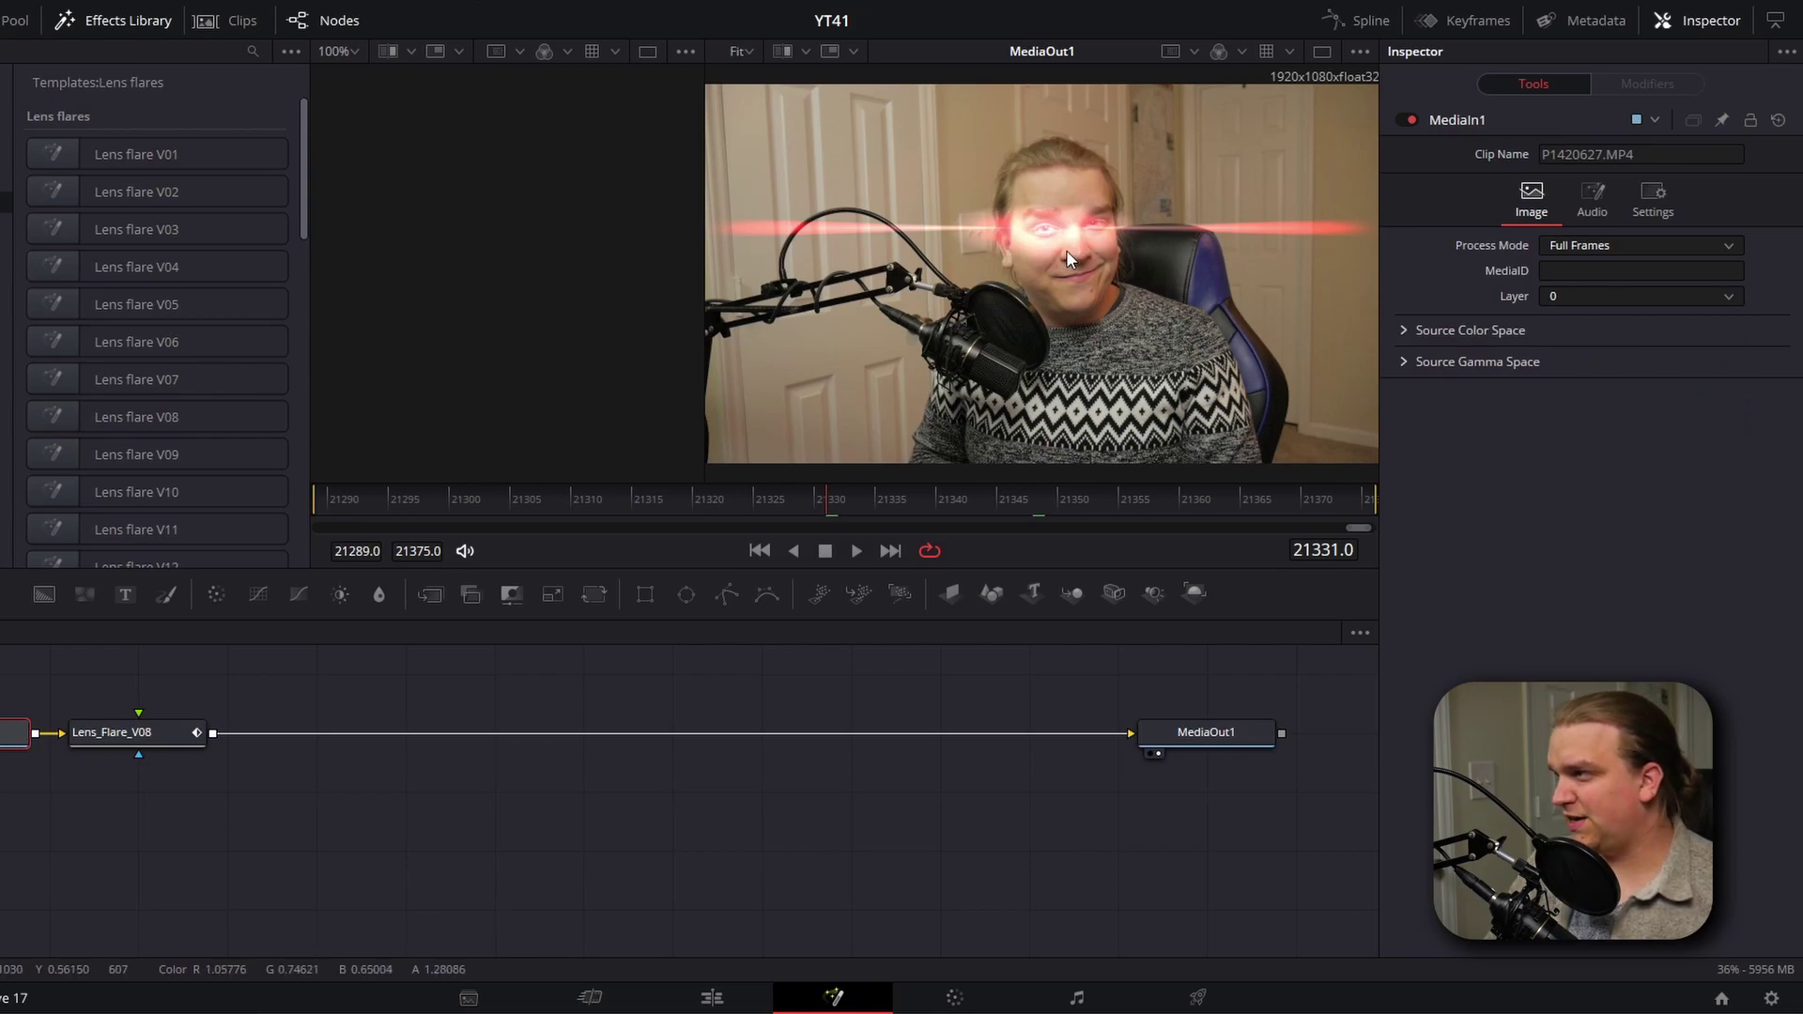
{"action": "left_click", "coordinate": [131, 730]}
{"action": "scroll", "coordinate": [1136, 391], "scroll_direction": "up", "scroll_amount": 1}
{"action": "scroll", "coordinate": [1136, 390], "scroll_direction": "up", "scroll_amount": 2}
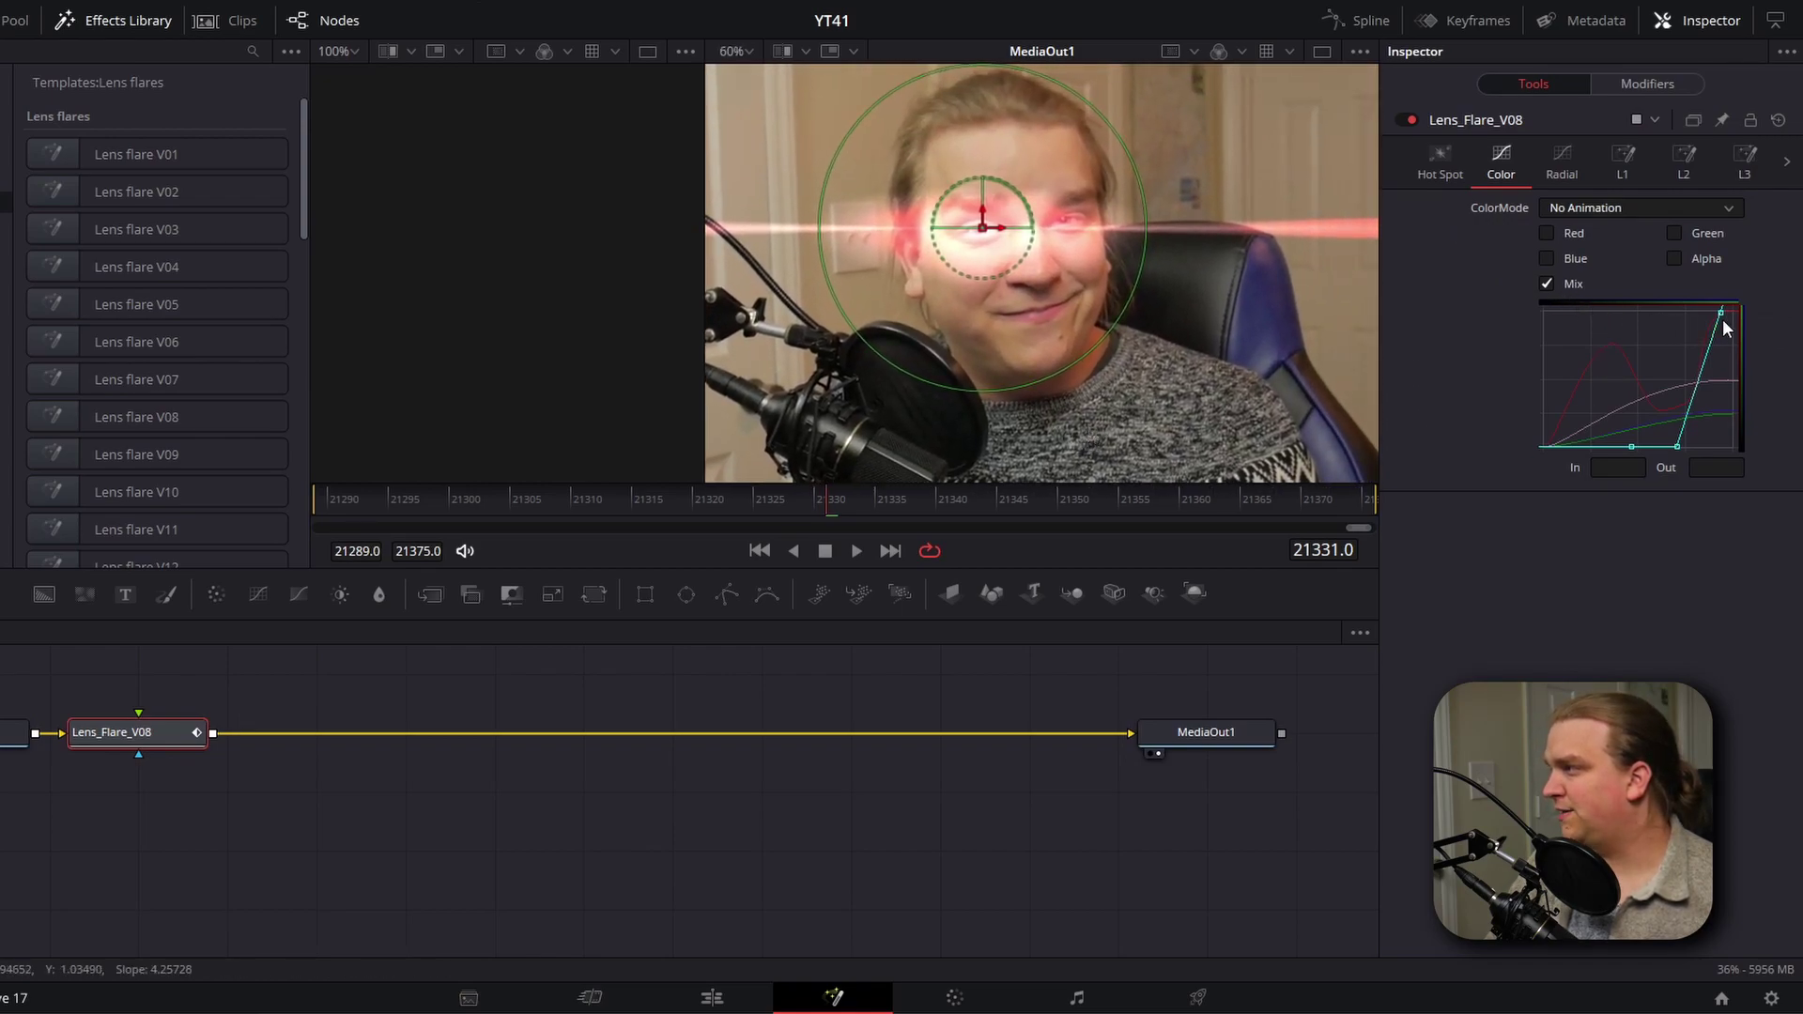
{"action": "left_click_drag", "start_coordinate": [1716, 312], "coordinate": [1704, 306]}
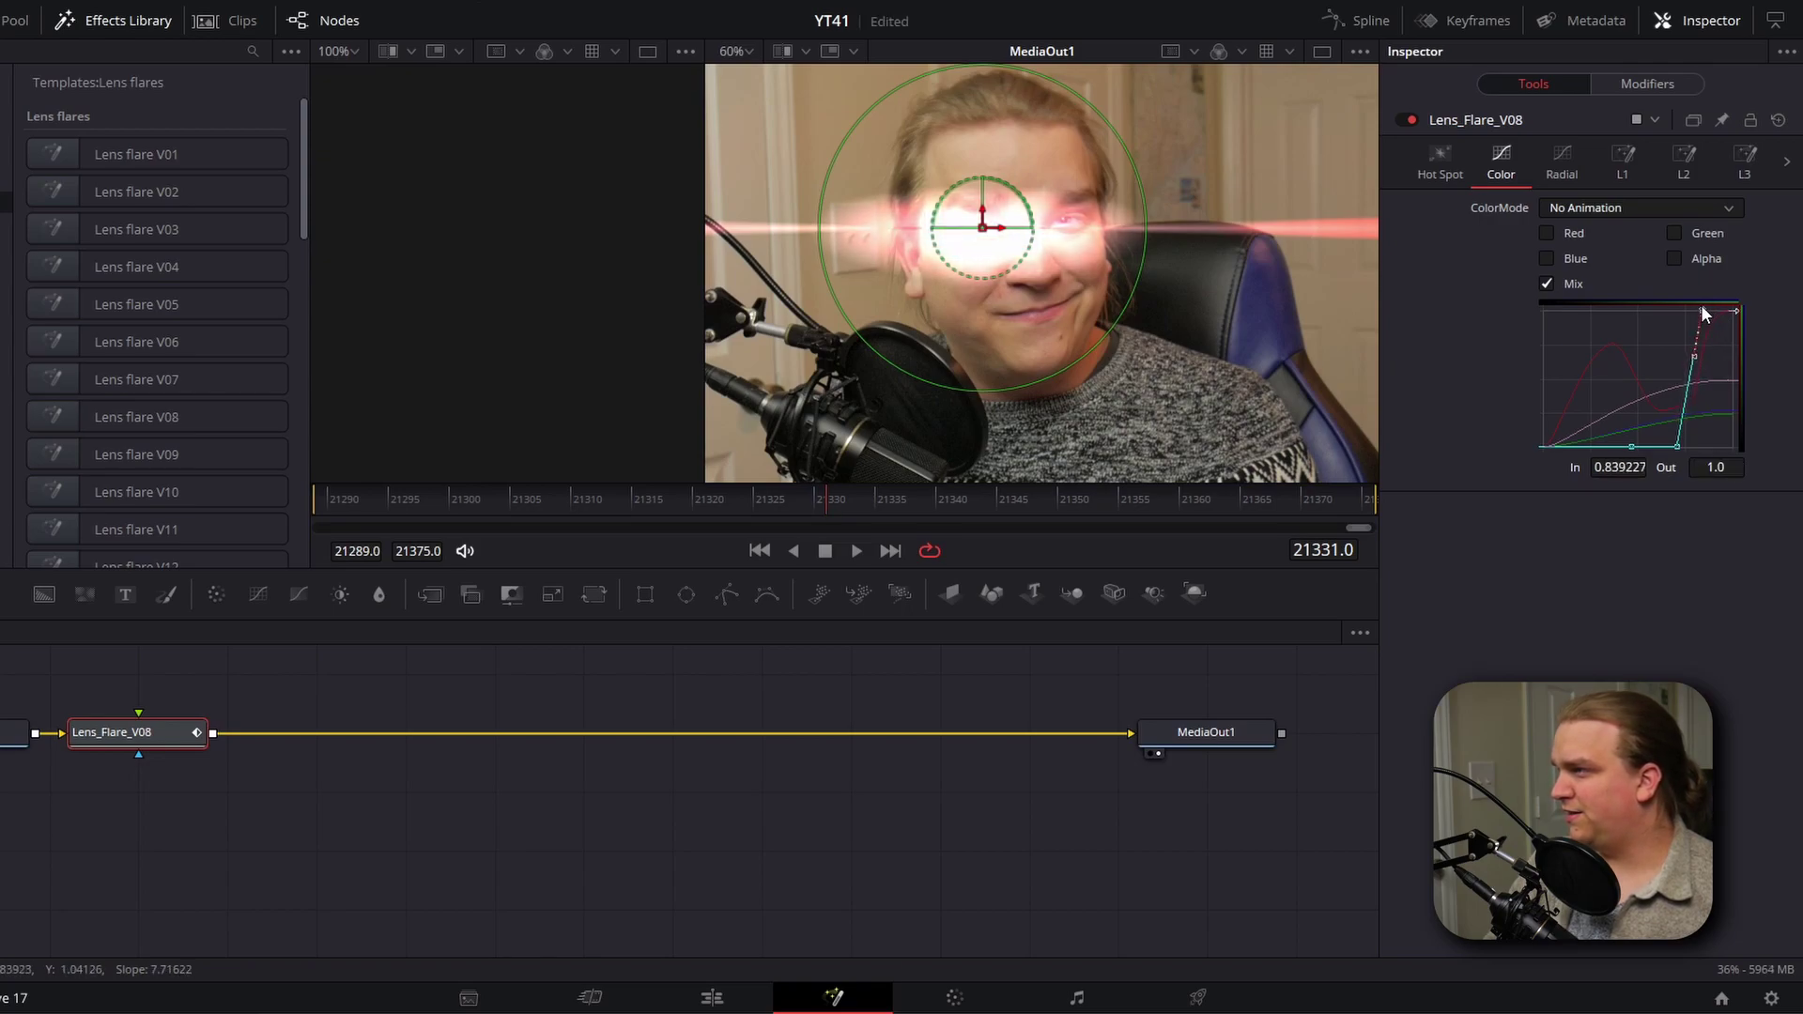
{"action": "left_click_drag", "start_coordinate": [1707, 311], "coordinate": [1704, 311]}
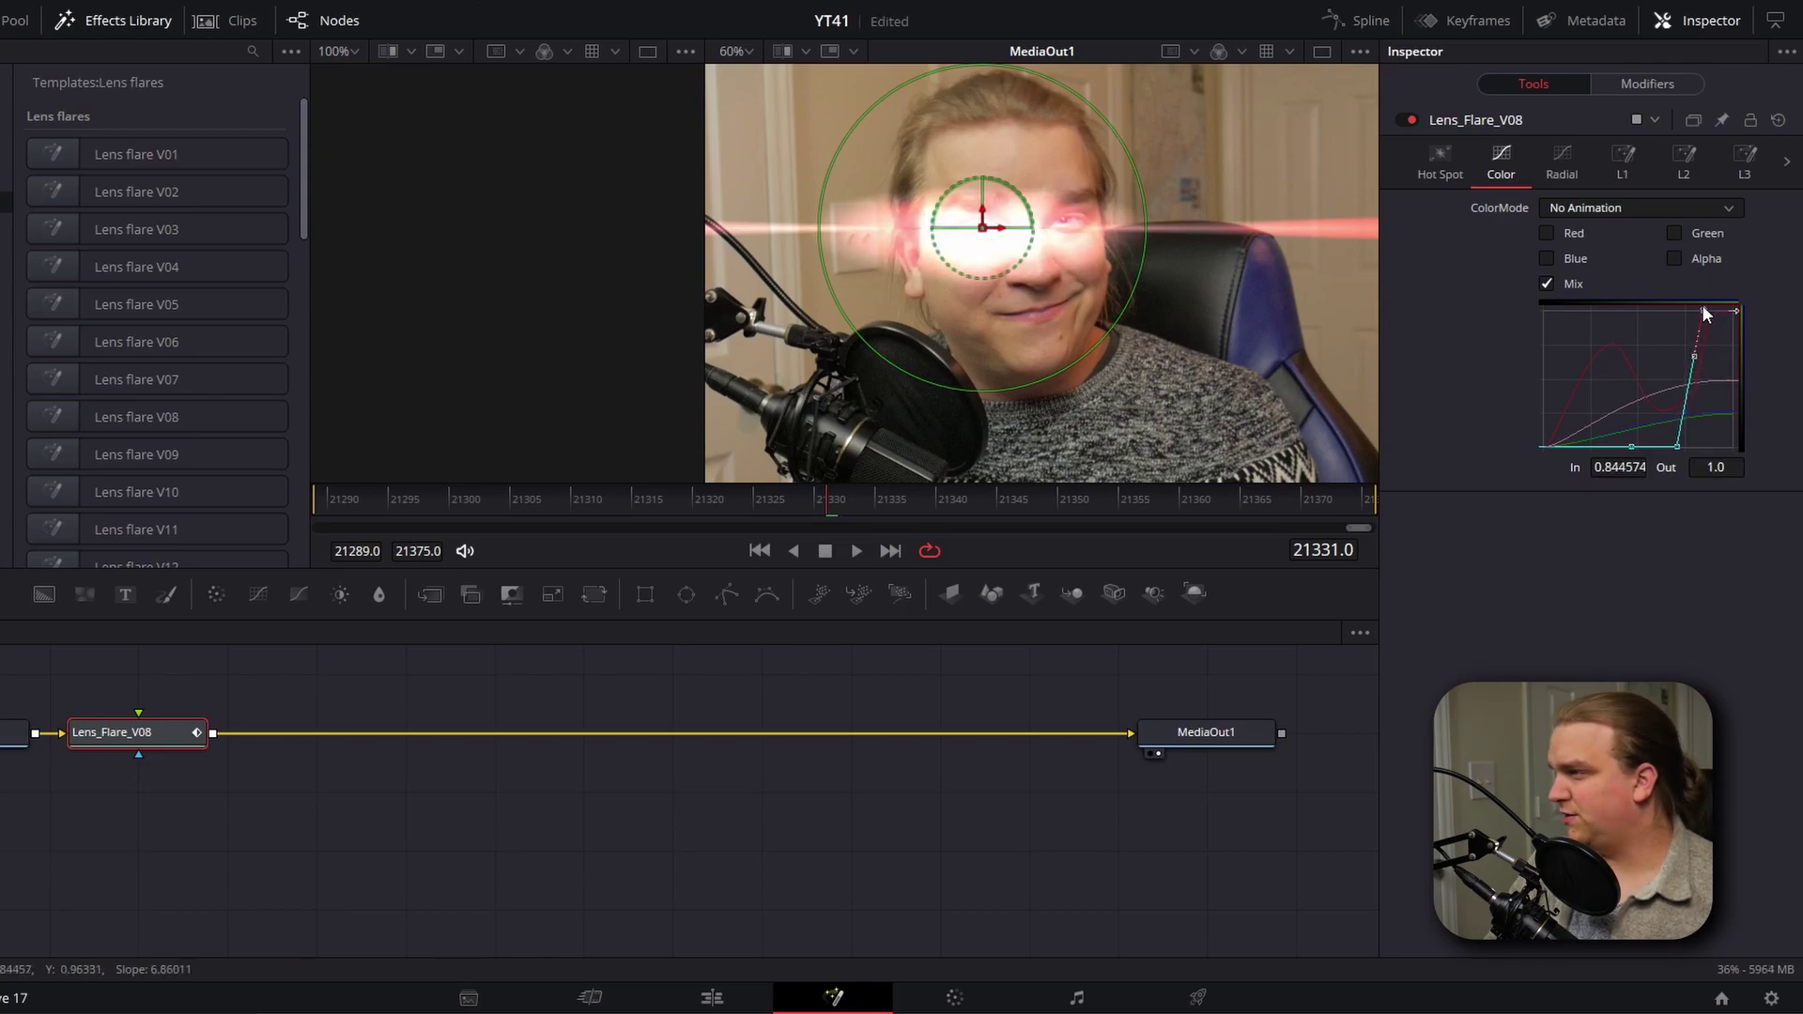
{"action": "left_click", "coordinate": [1548, 235]}
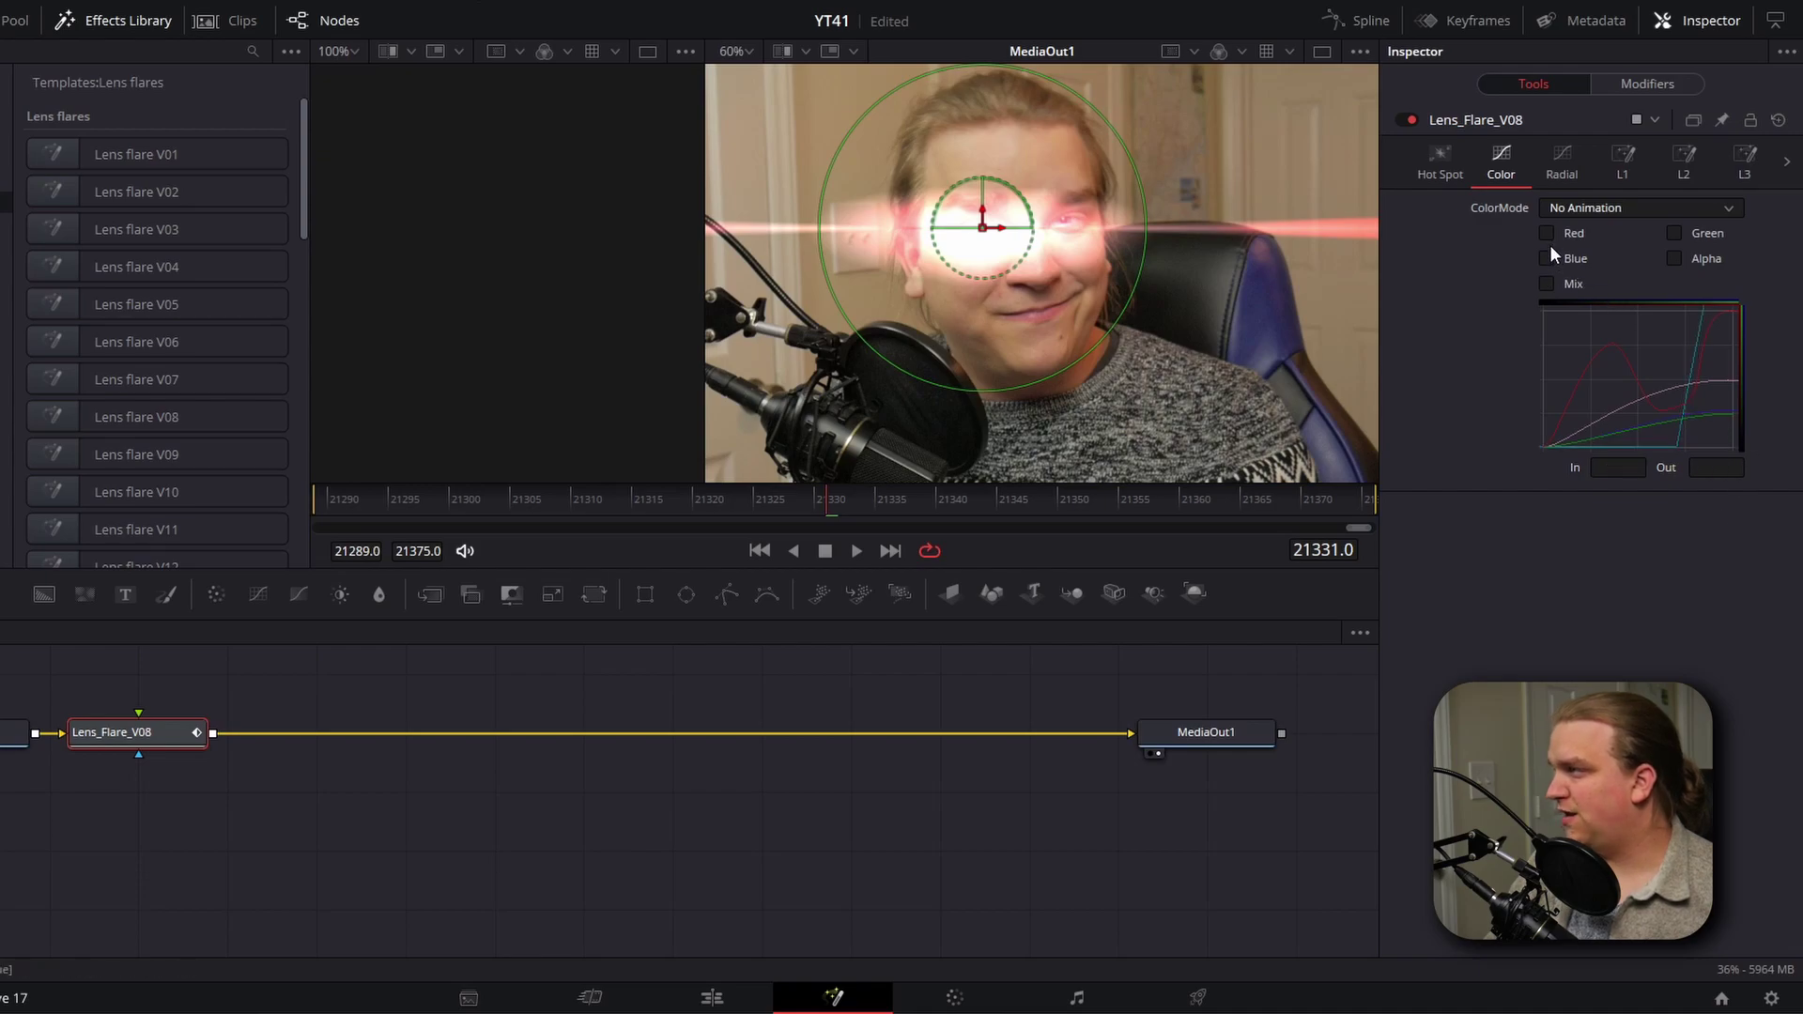
{"action": "left_click", "coordinate": [1662, 410]}
{"action": "mouse_move", "coordinate": [1660, 410]}
{"action": "left_mouse_down"}
{"action": "mouse_move", "coordinate": [1685, 403]}
{"action": "mouse_move", "coordinate": [1681, 370]}
{"action": "mouse_move", "coordinate": [1677, 386]}
{"action": "left_mouse_up"}
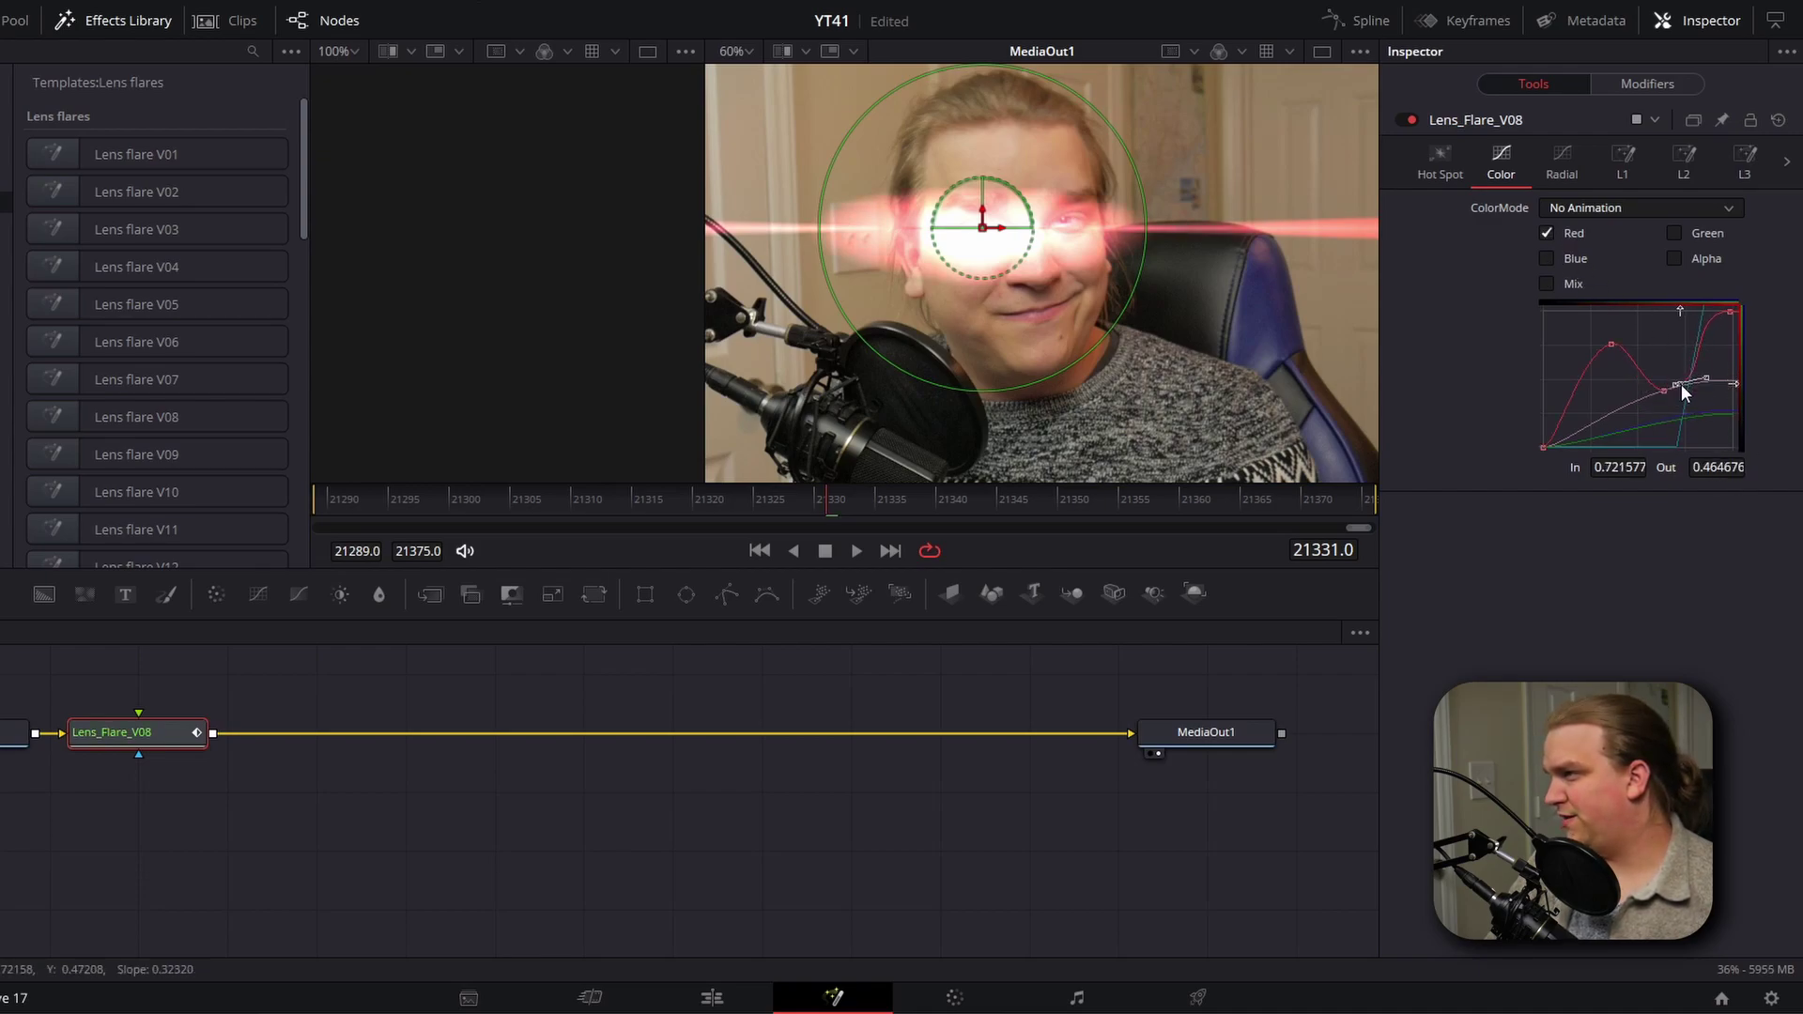
Set the flare's HotSpot Size to about 0.145 and Primary Strength to 2.0
{"action": "left_click", "coordinate": [1450, 162]}
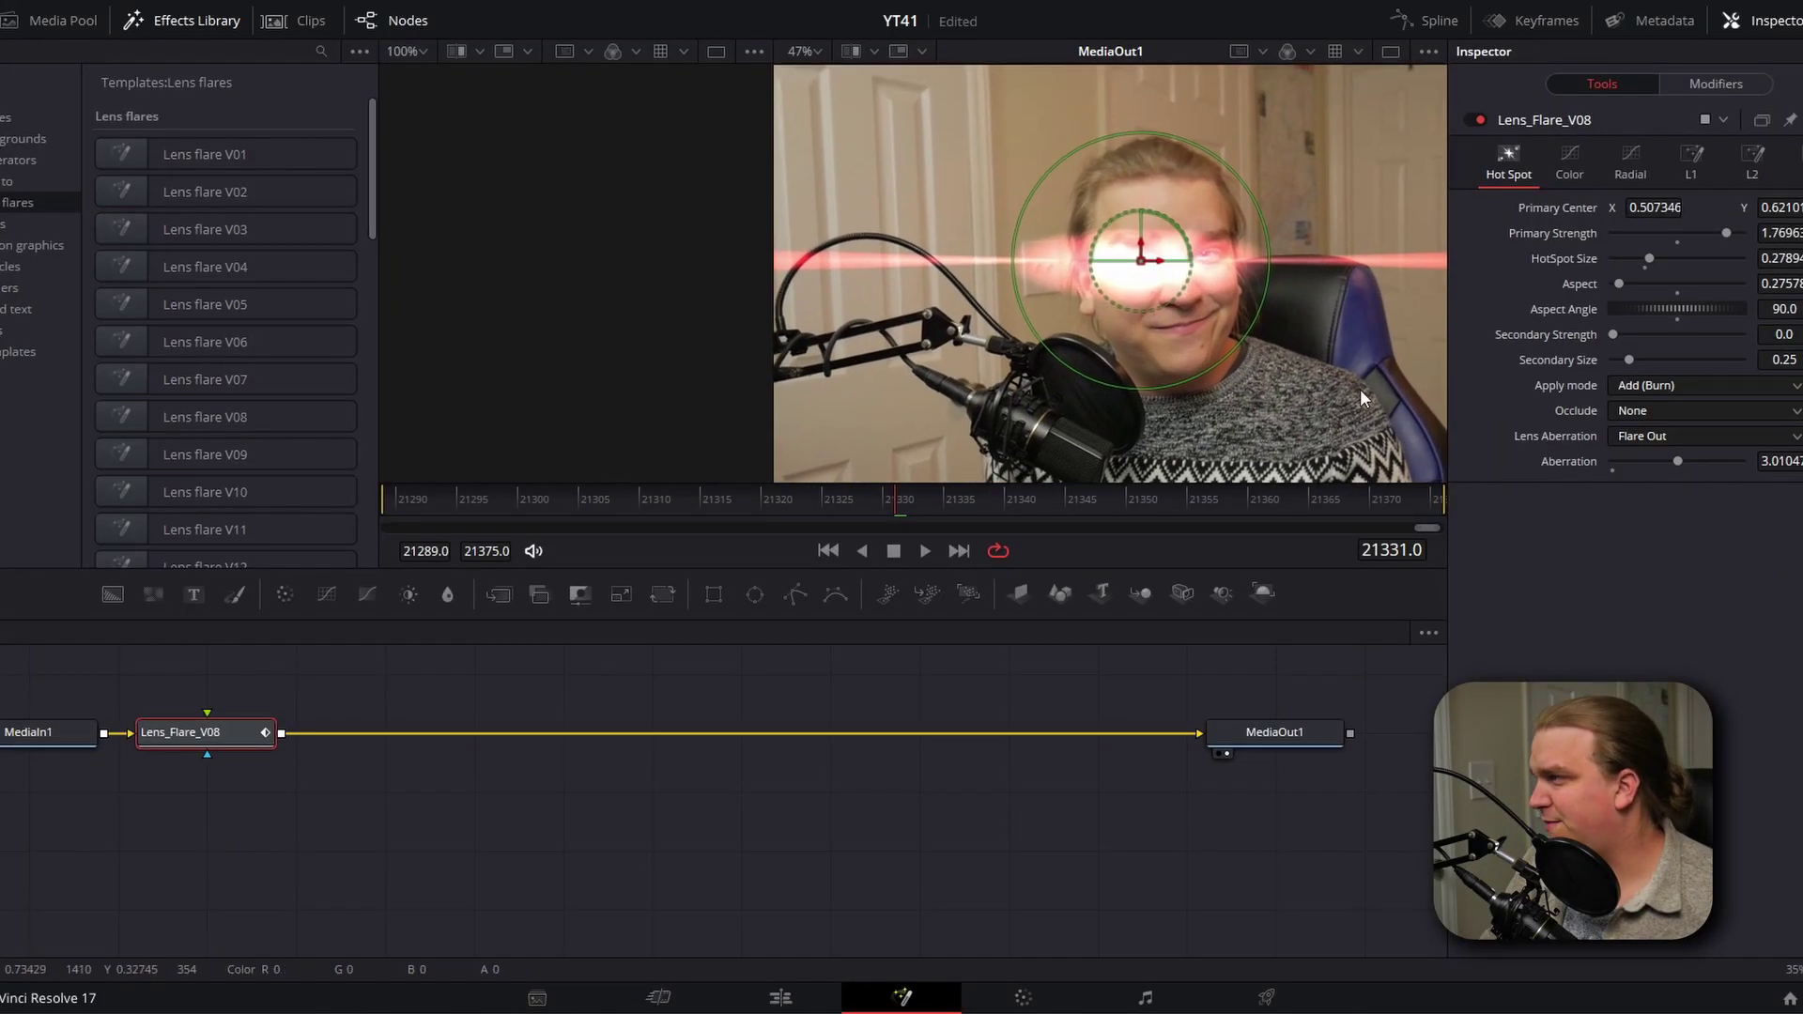
{"action": "left_click_drag", "start_coordinate": [1649, 258], "coordinate": [1641, 284]}
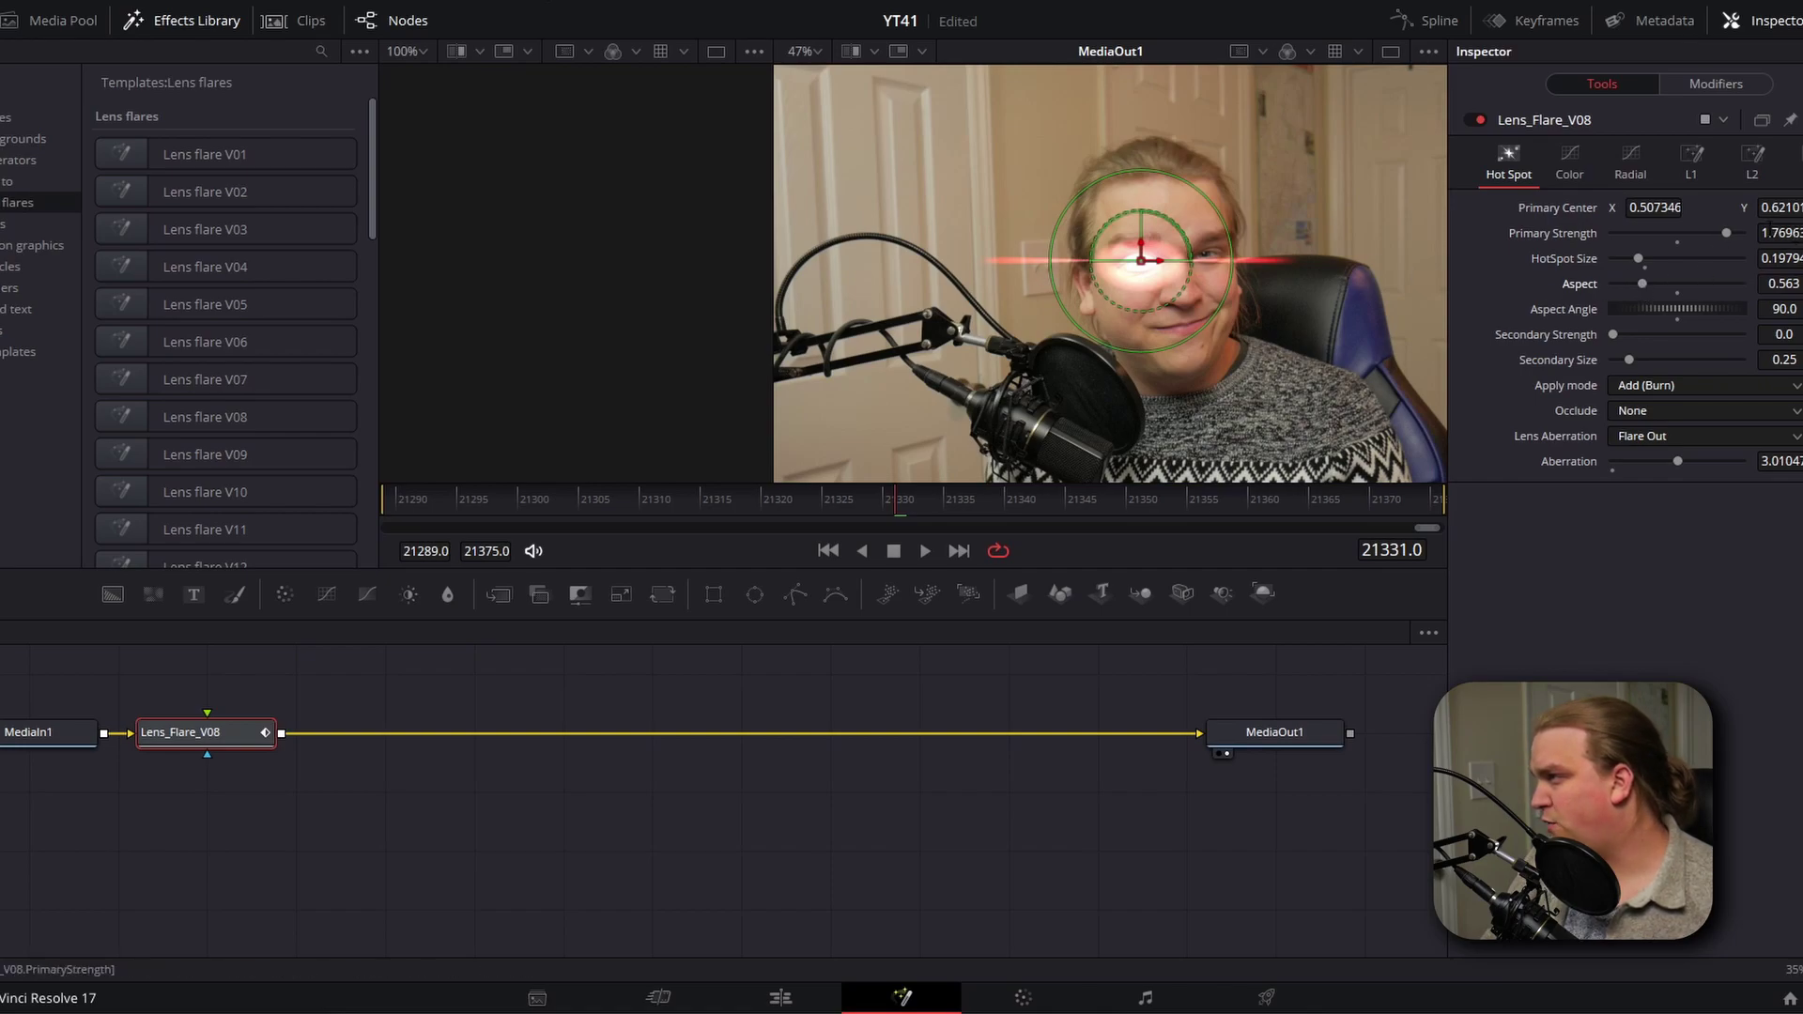
{"action": "left_click_drag", "start_coordinate": [1726, 233], "coordinate": [1742, 233]}
{"action": "left_click_drag", "start_coordinate": [1638, 258], "coordinate": [1631, 259]}
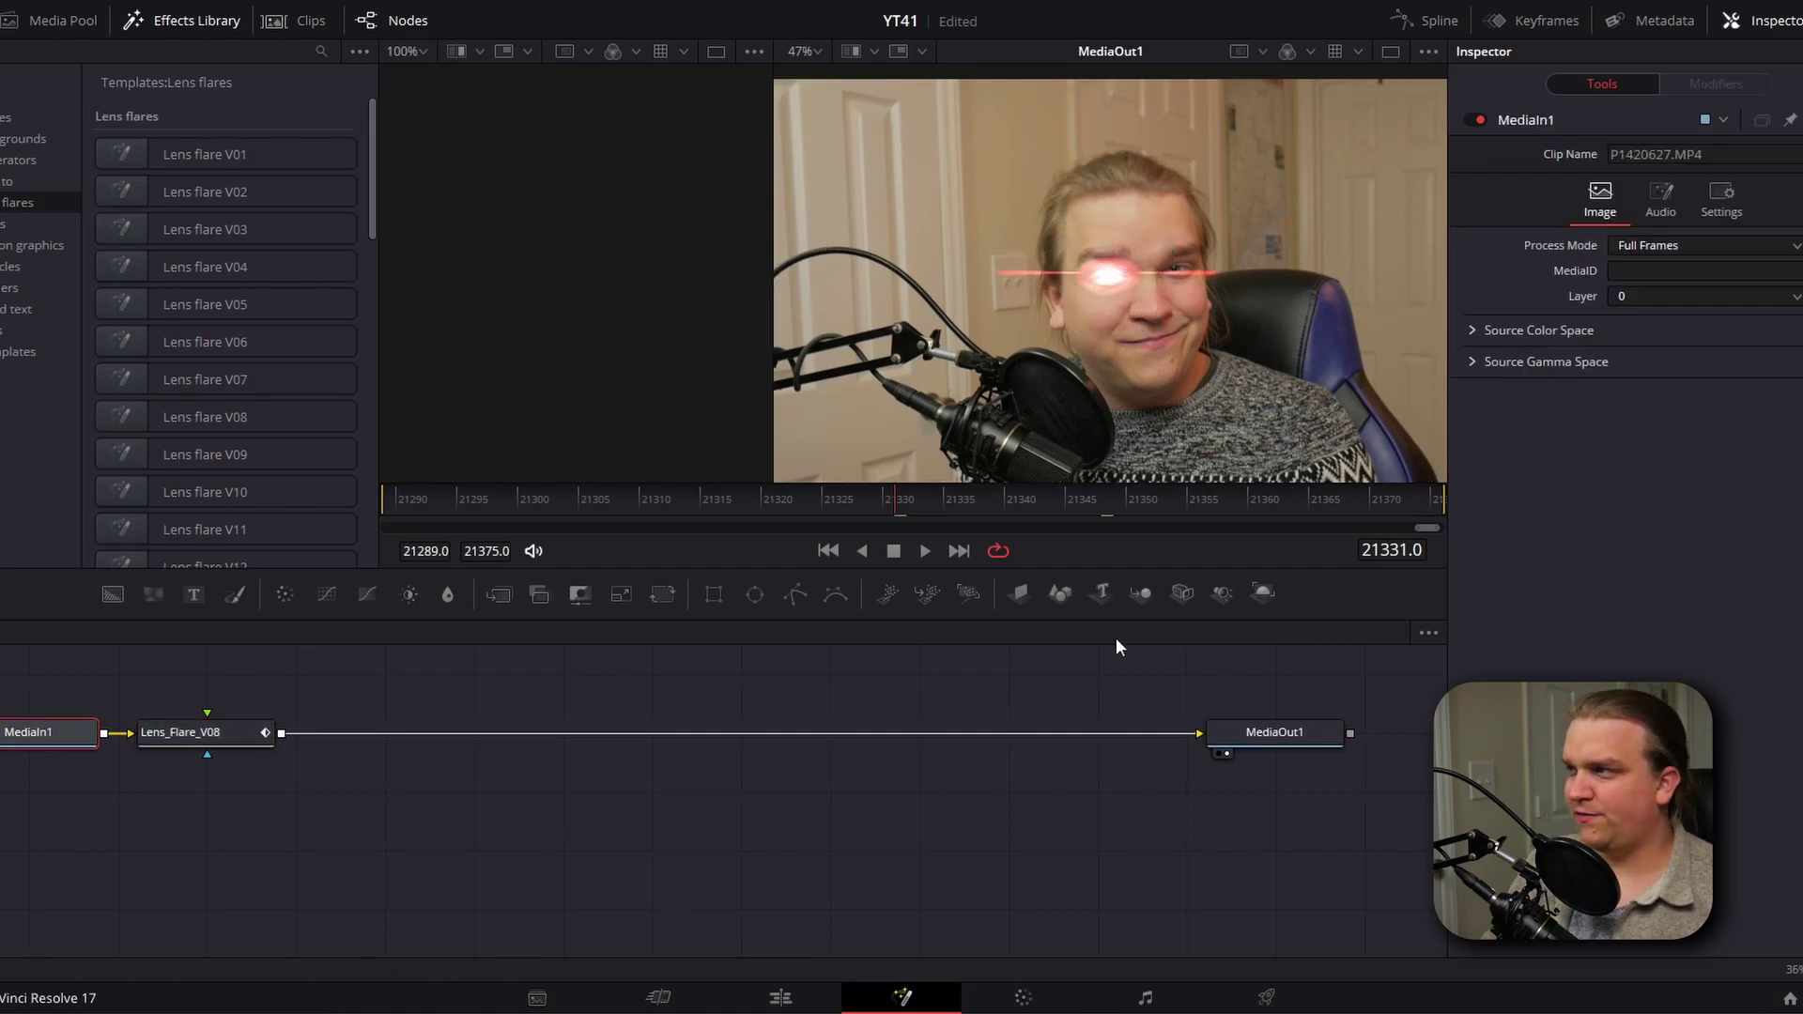
Duplicate the lens flare as Lens_Flare_V08_1 and position it on the other eye
{"action": "left_click", "coordinate": [167, 730]}
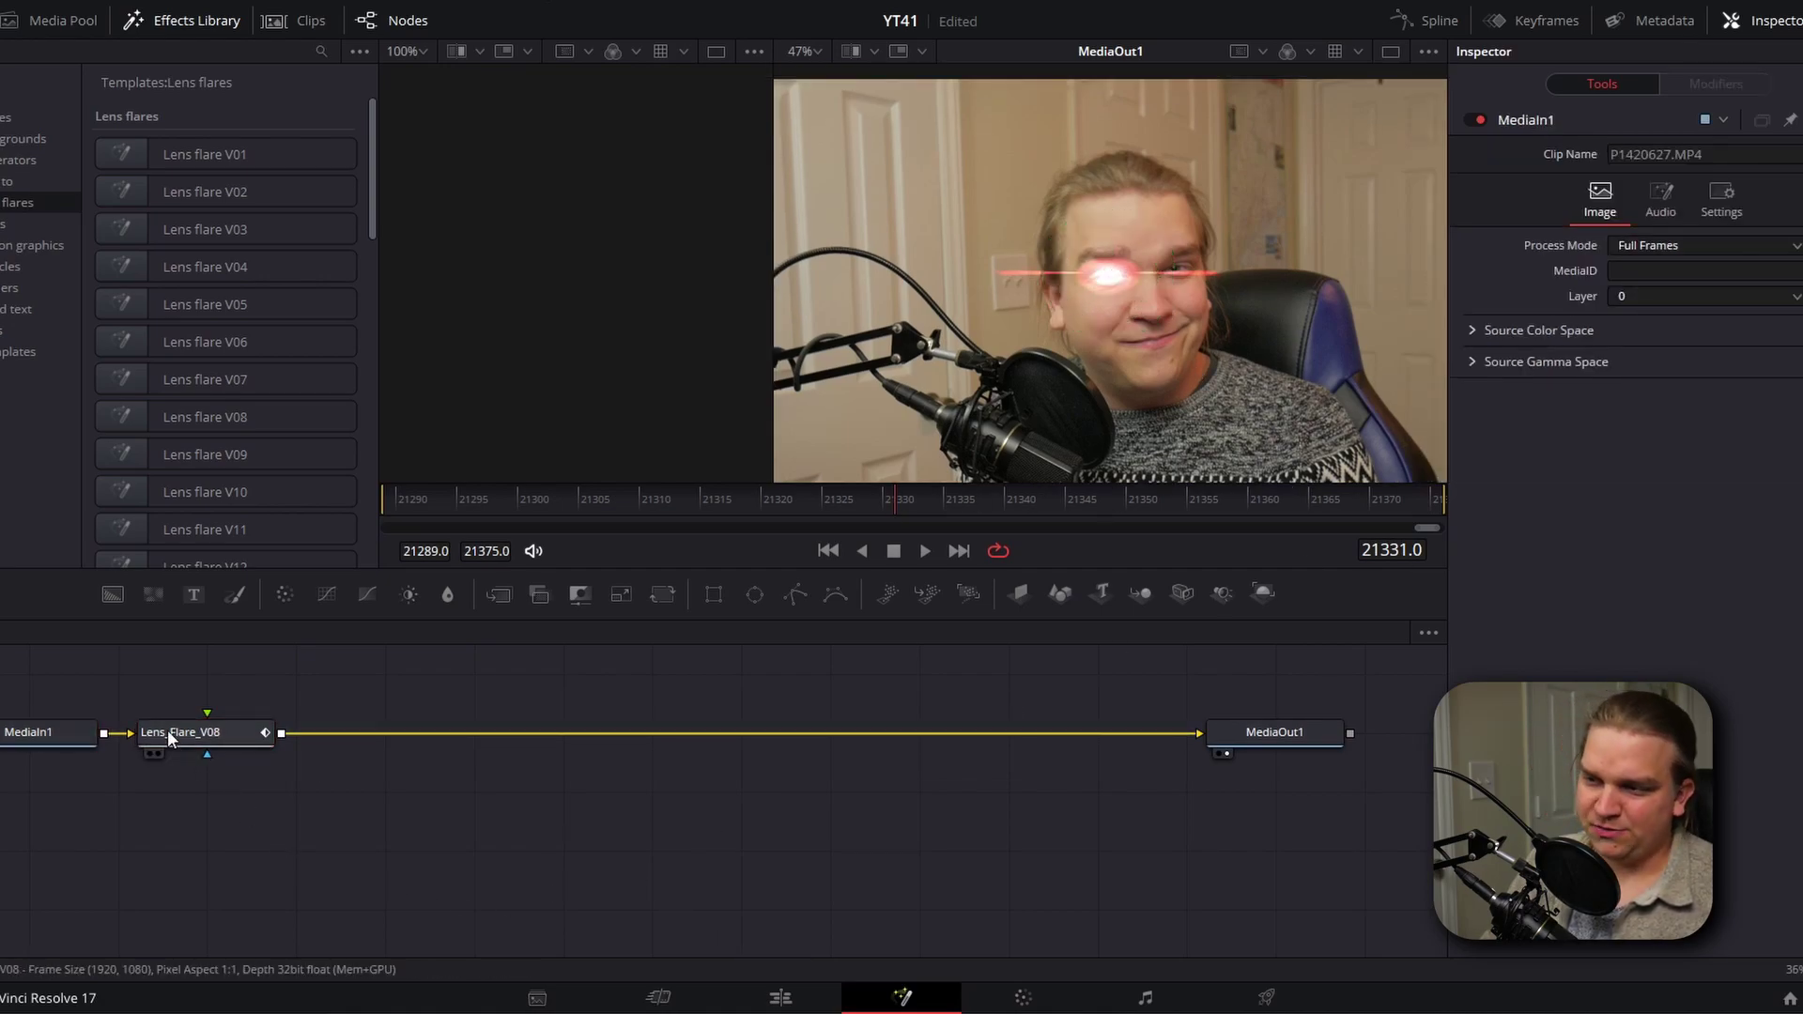
{"action": "key", "text": "ctrl+c"}
{"action": "key", "text": "ctrl+v"}
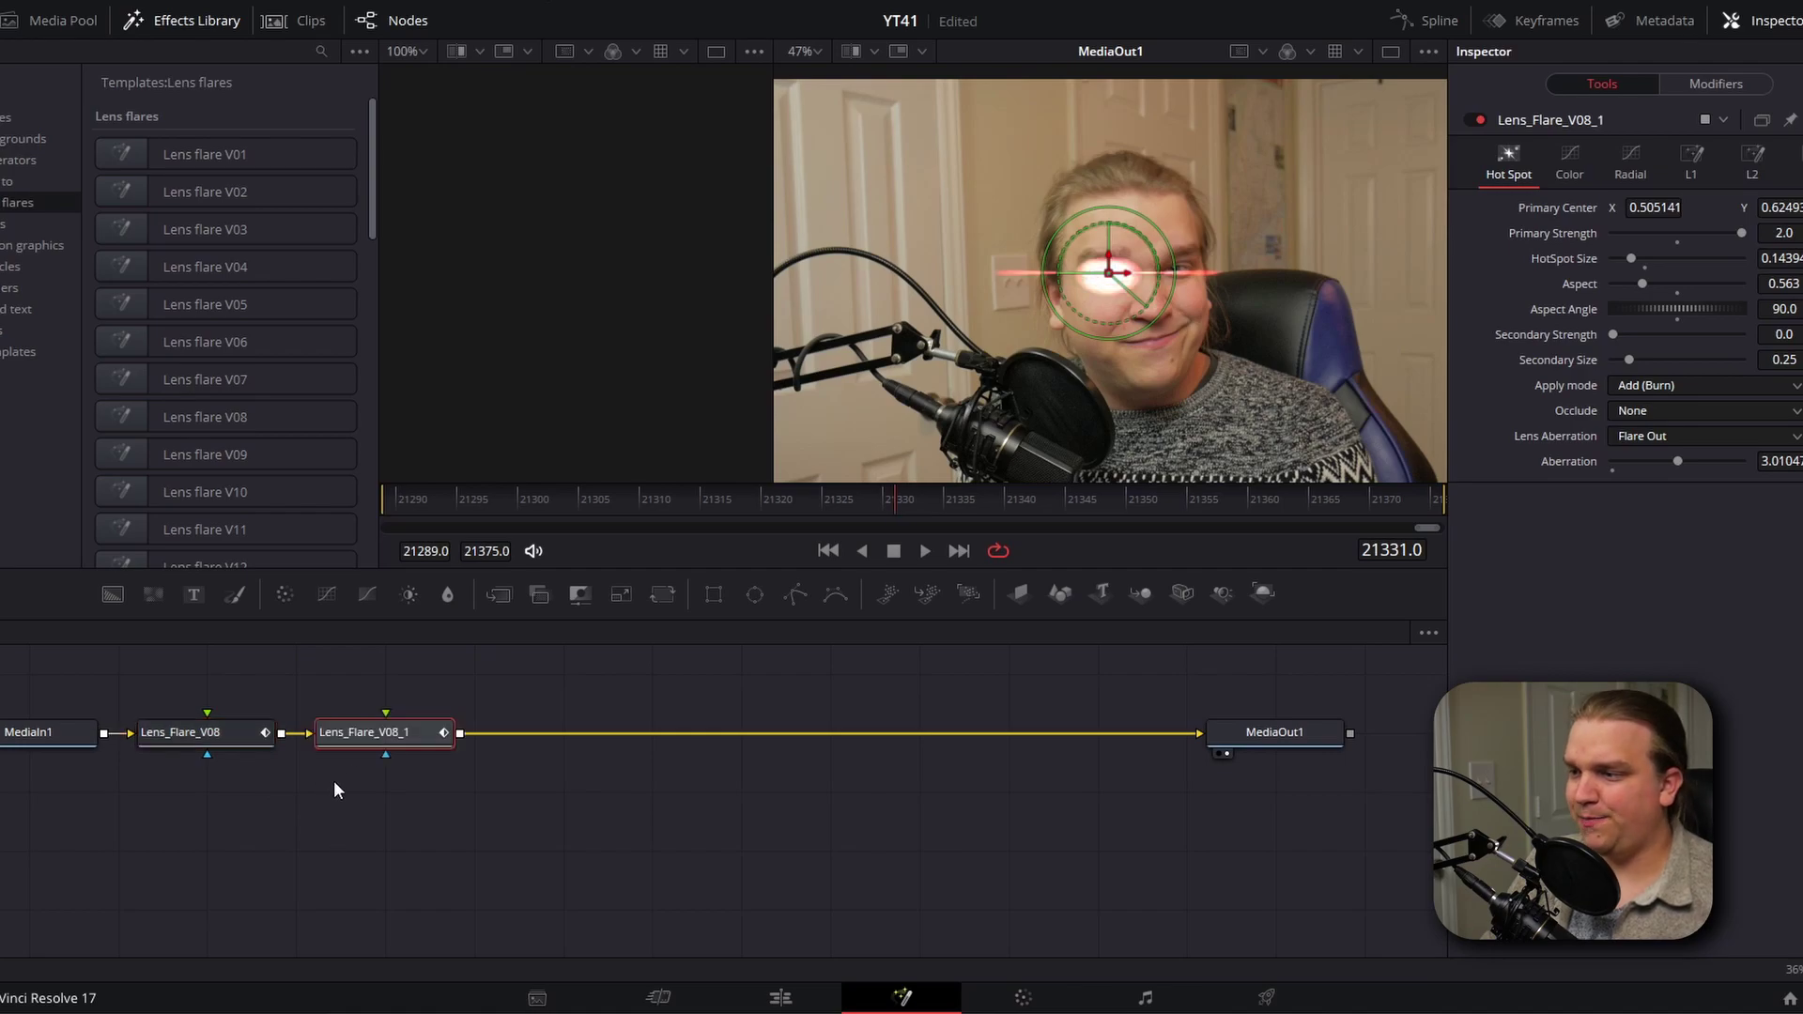
{"action": "left_click_drag", "start_coordinate": [1130, 280], "coordinate": [1188, 272]}
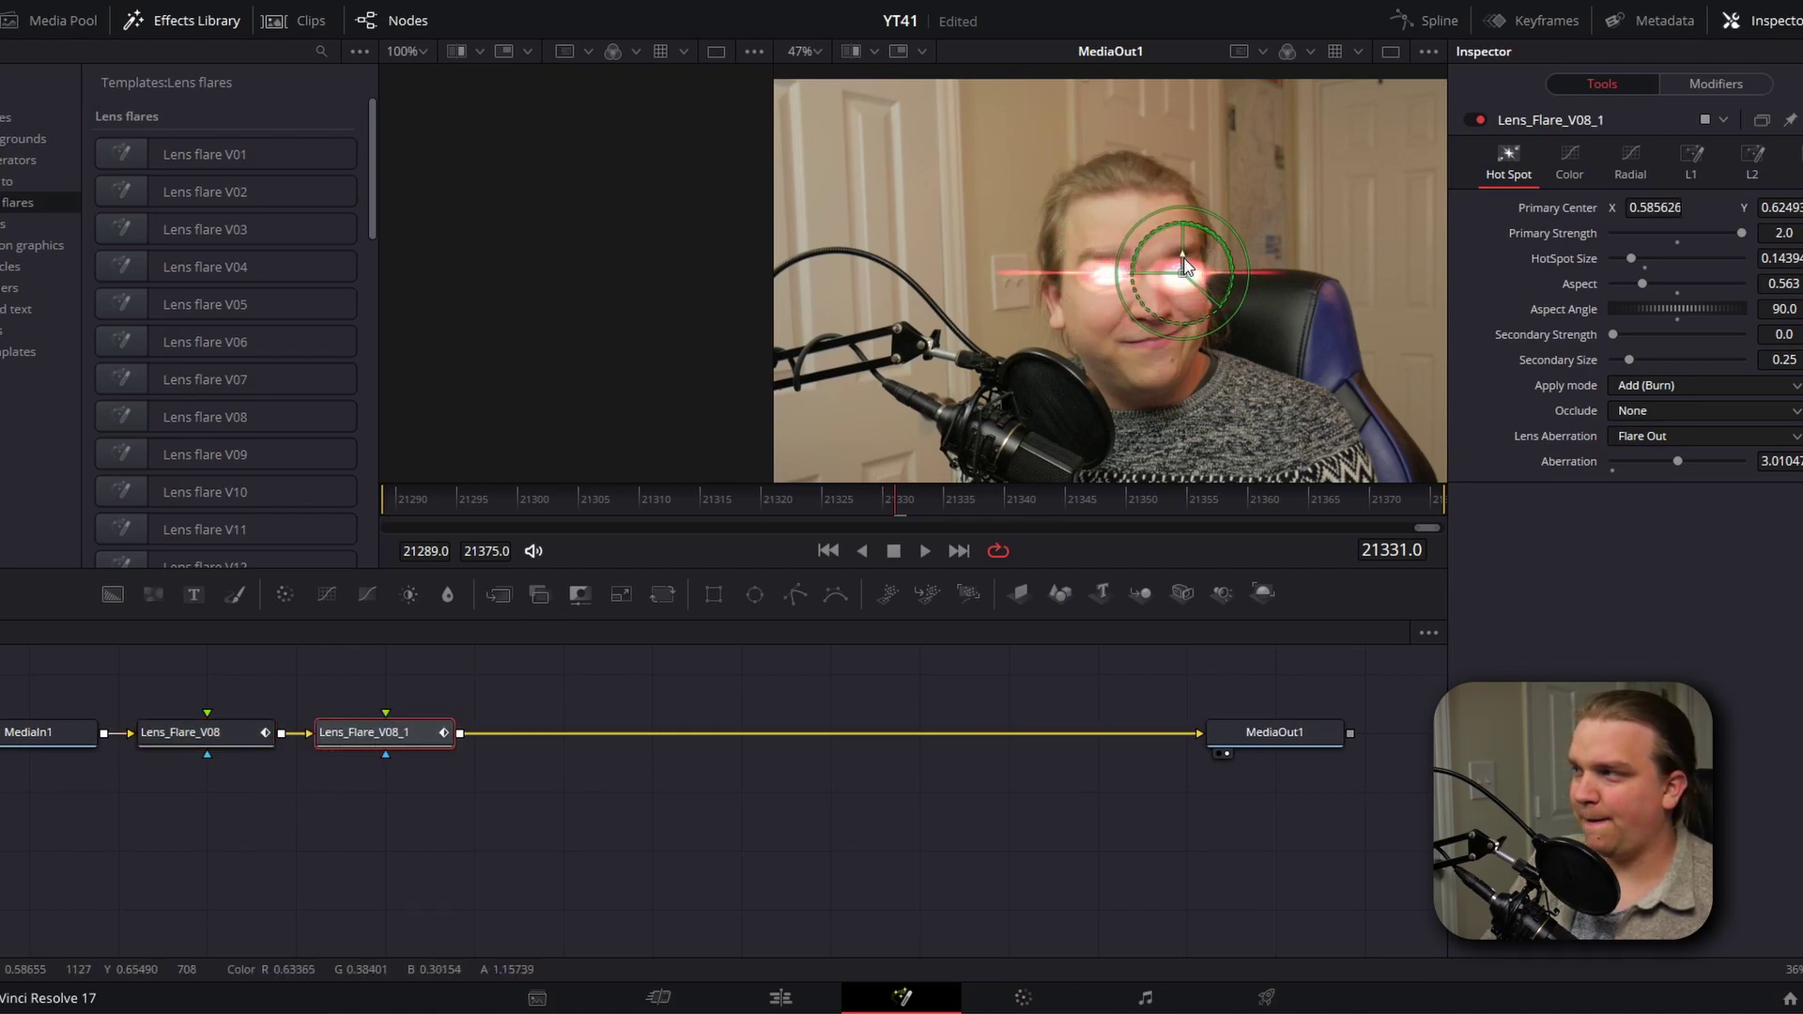
{"action": "left_click", "coordinate": [282, 685]}
{"action": "left_click", "coordinate": [17, 738]}
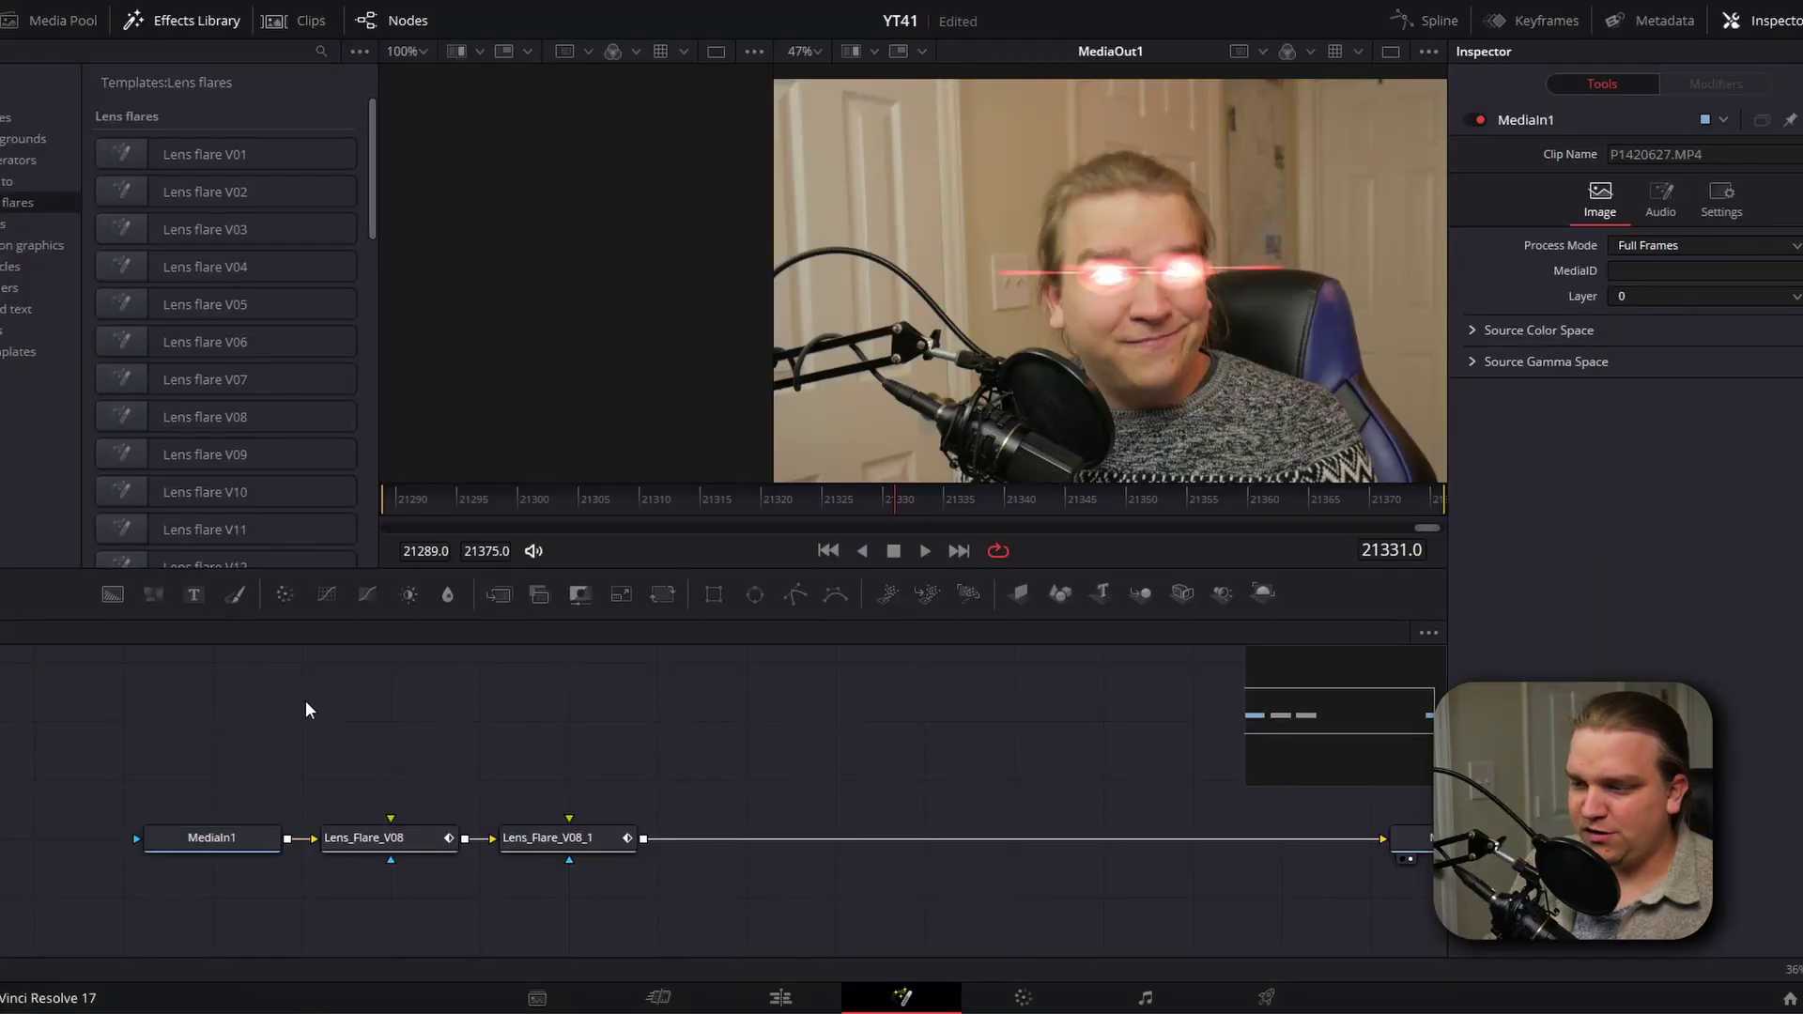
Add a Tracker node, feed MediaIn1 into Tracker1, and view Tracker1 in the viewer
{"action": "key", "text": "shift+space"}
{"action": "type", "text": "tracker"}
{"action": "key", "text": "Return"}
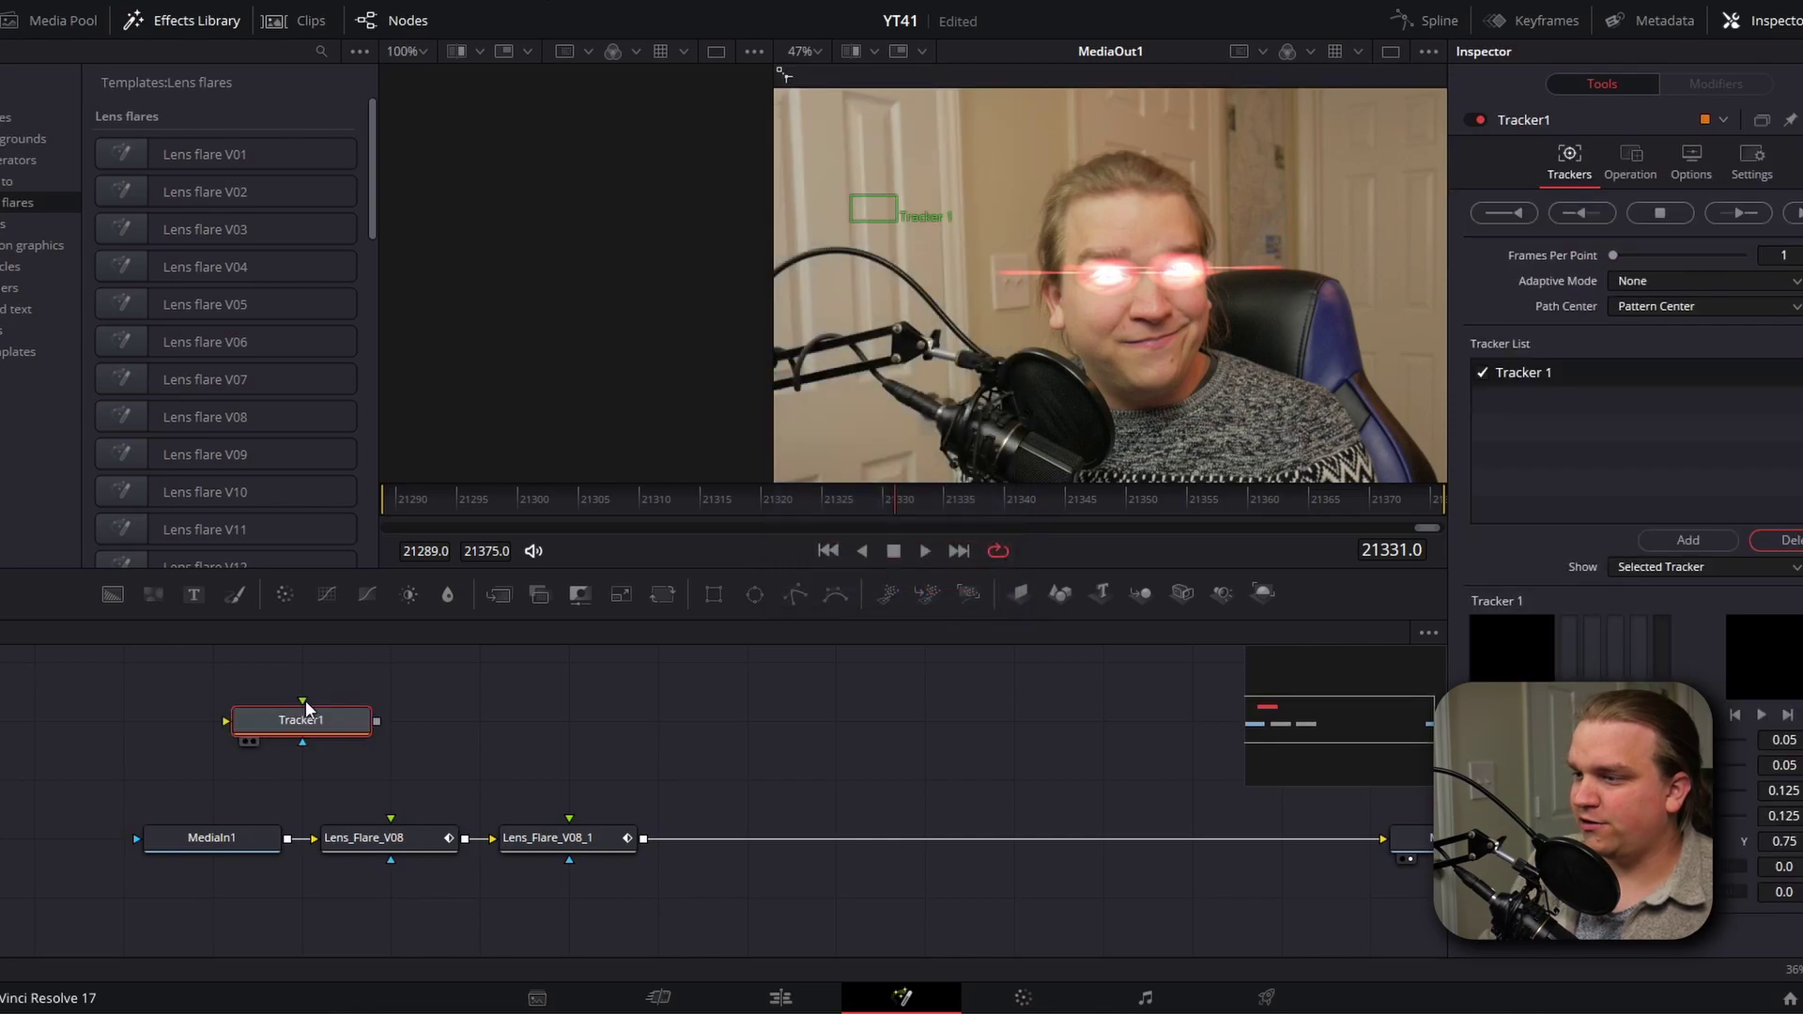
{"action": "left_click_drag", "start_coordinate": [211, 837], "coordinate": [122, 837]}
{"action": "left_click_drag", "start_coordinate": [300, 719], "coordinate": [389, 719]}
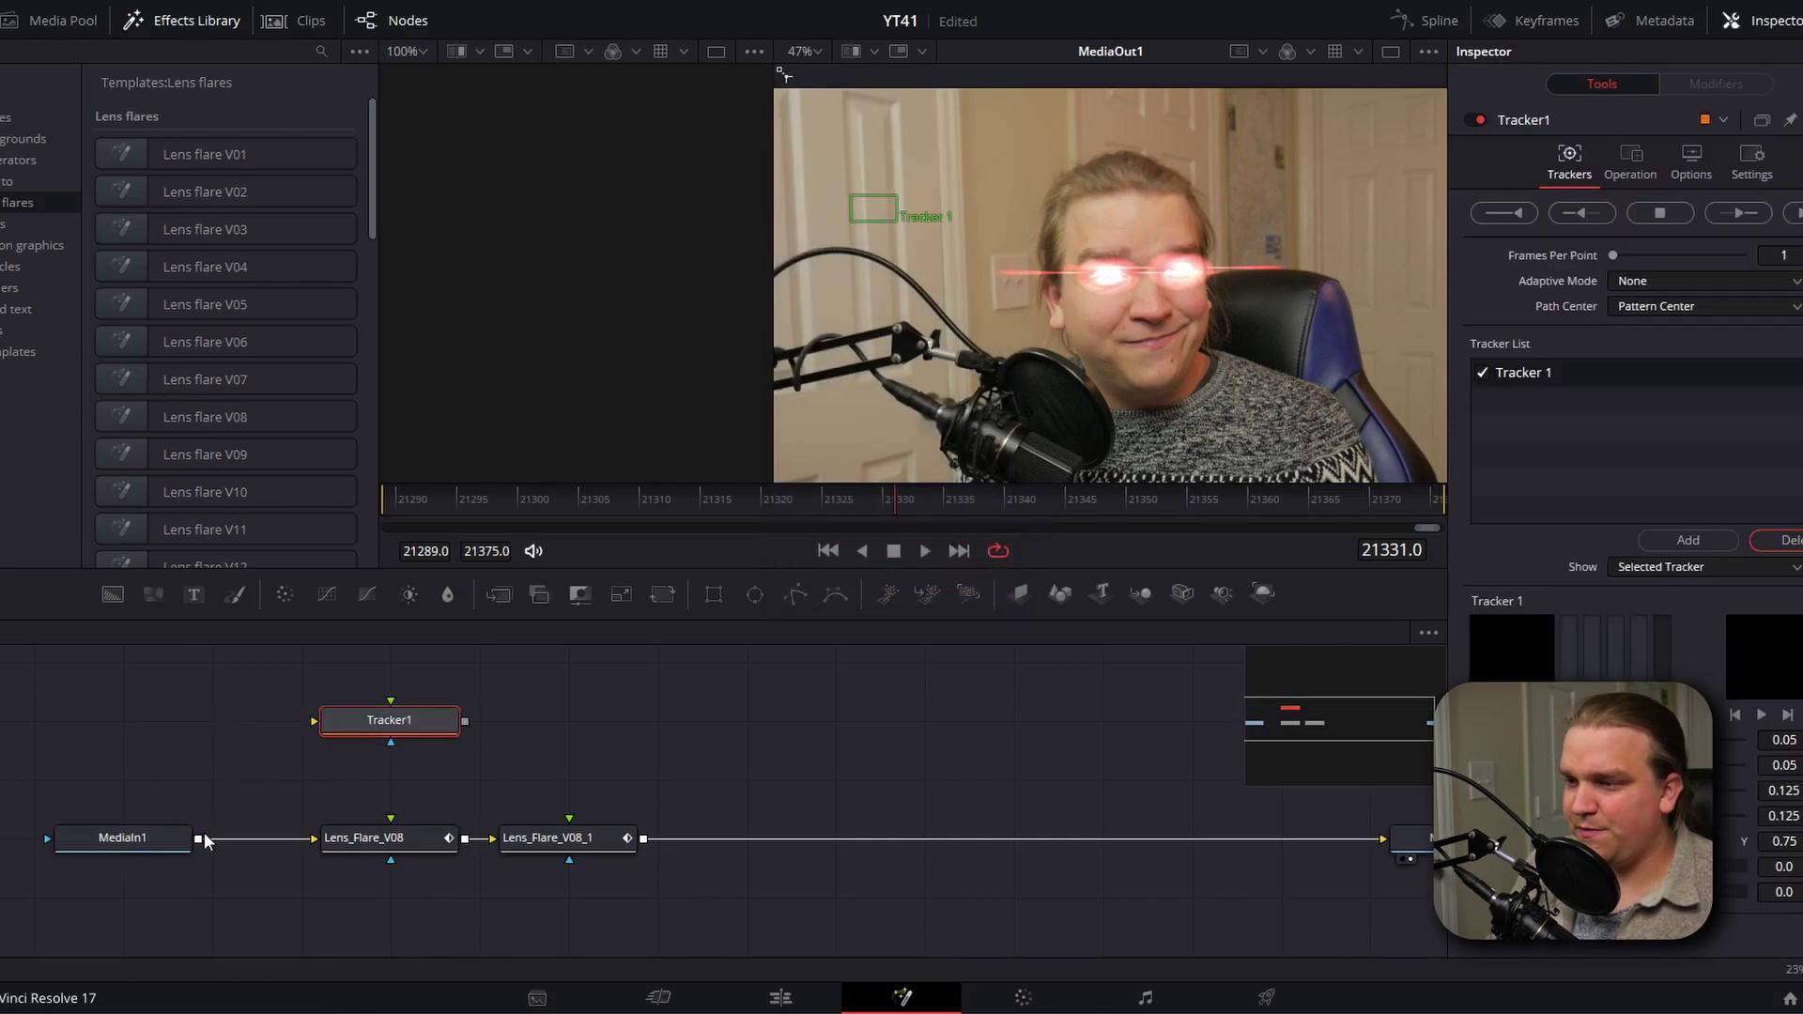
{"action": "left_click_drag", "start_coordinate": [197, 838], "coordinate": [353, 724]}
{"action": "key", "text": "2"}
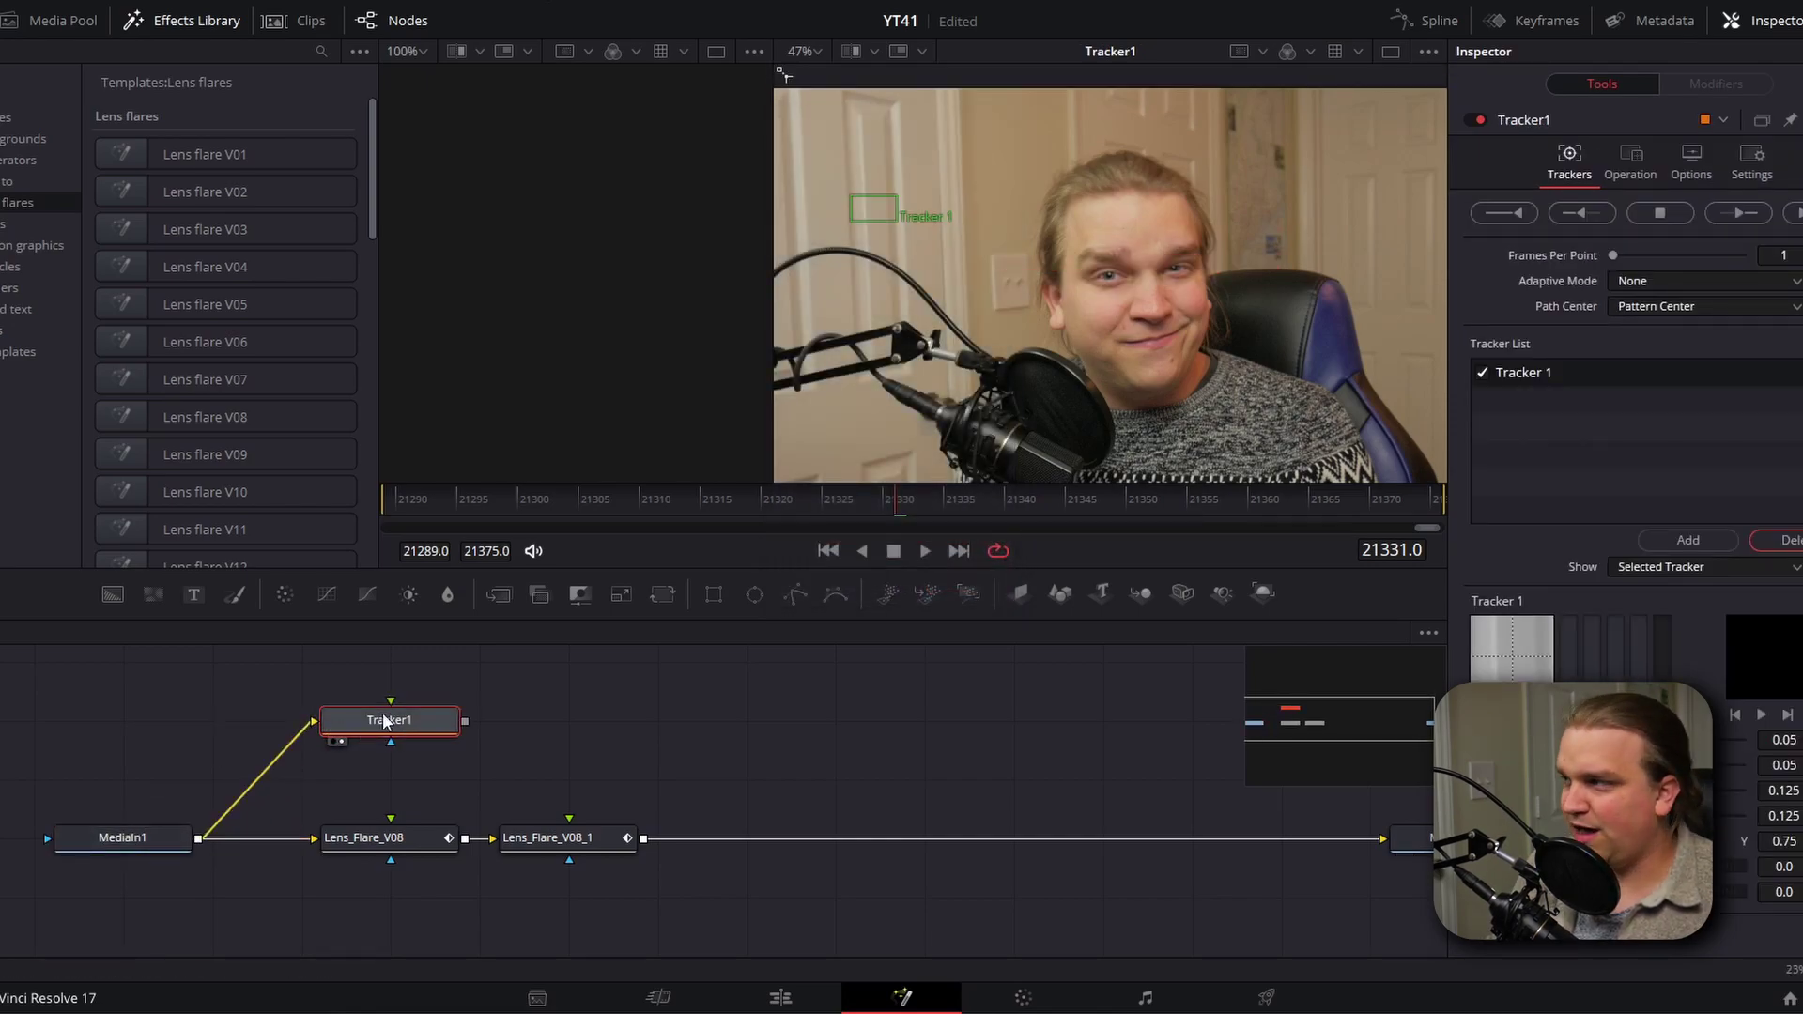
Place Tracker 1 on the left eye and a second tracker on the right eye
{"action": "left_click_drag", "start_coordinate": [853, 194], "coordinate": [1090, 260]}
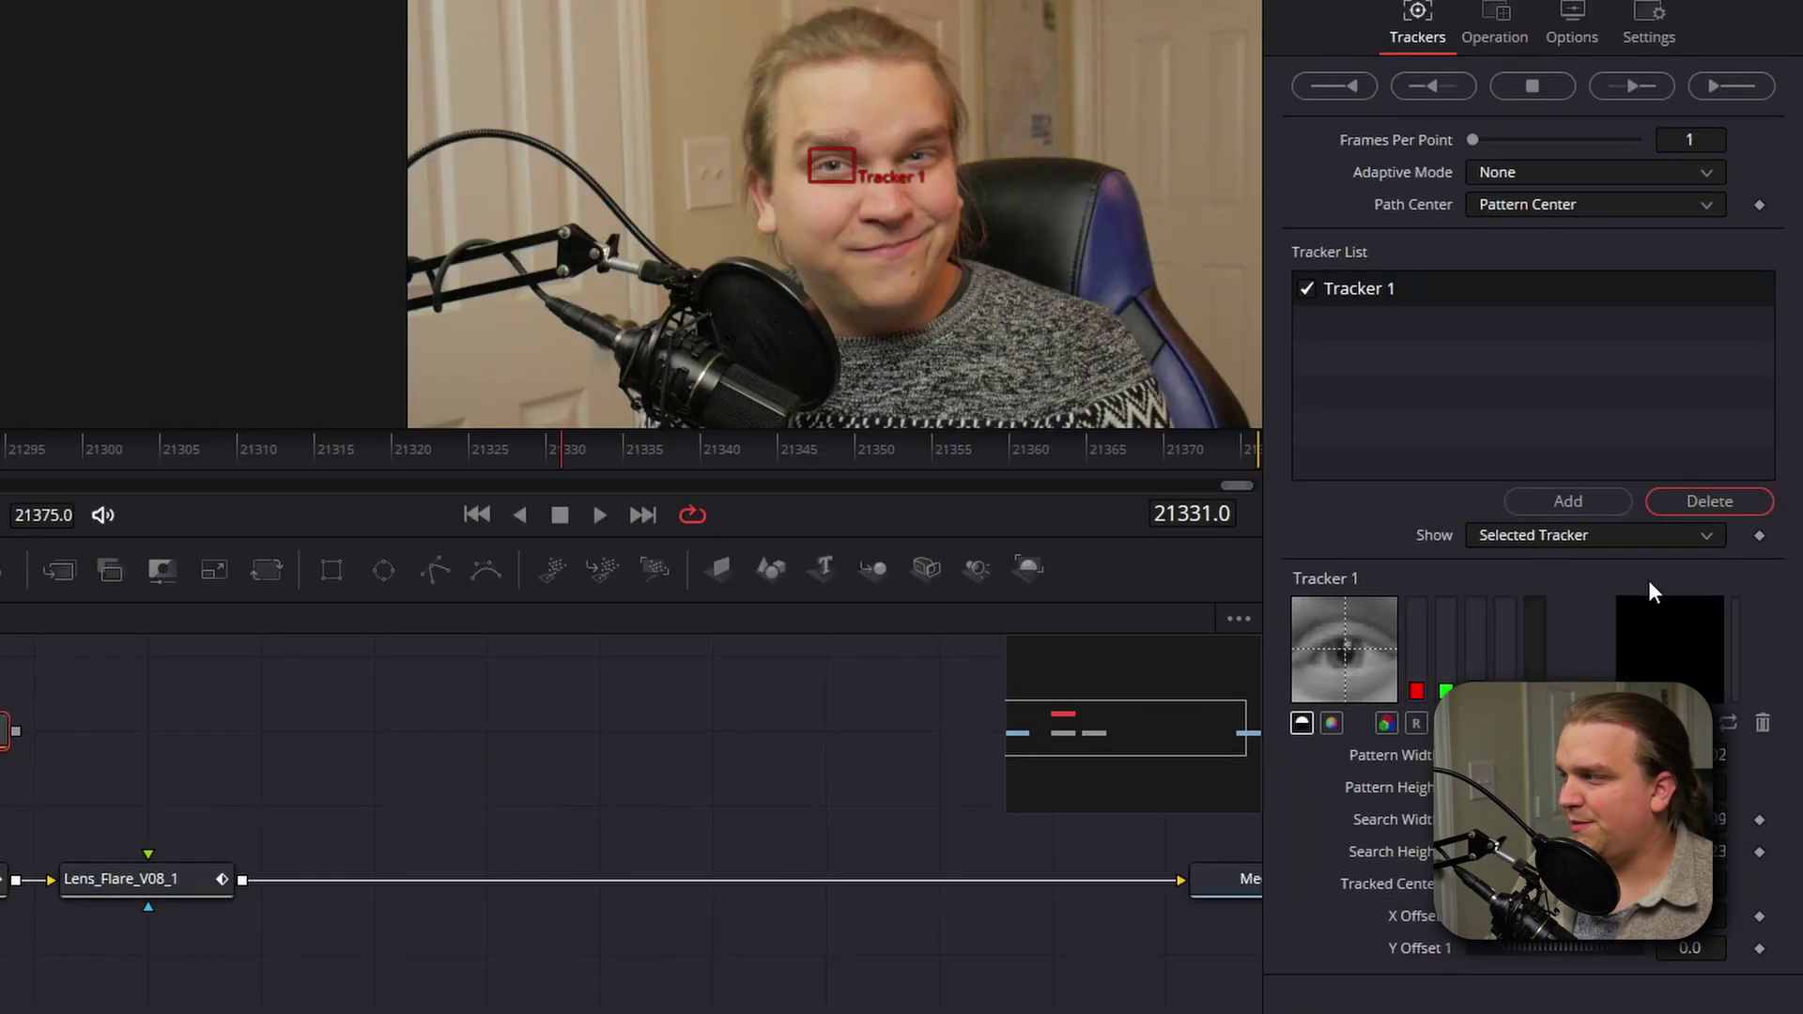
{"action": "left_click", "coordinate": [1587, 500]}
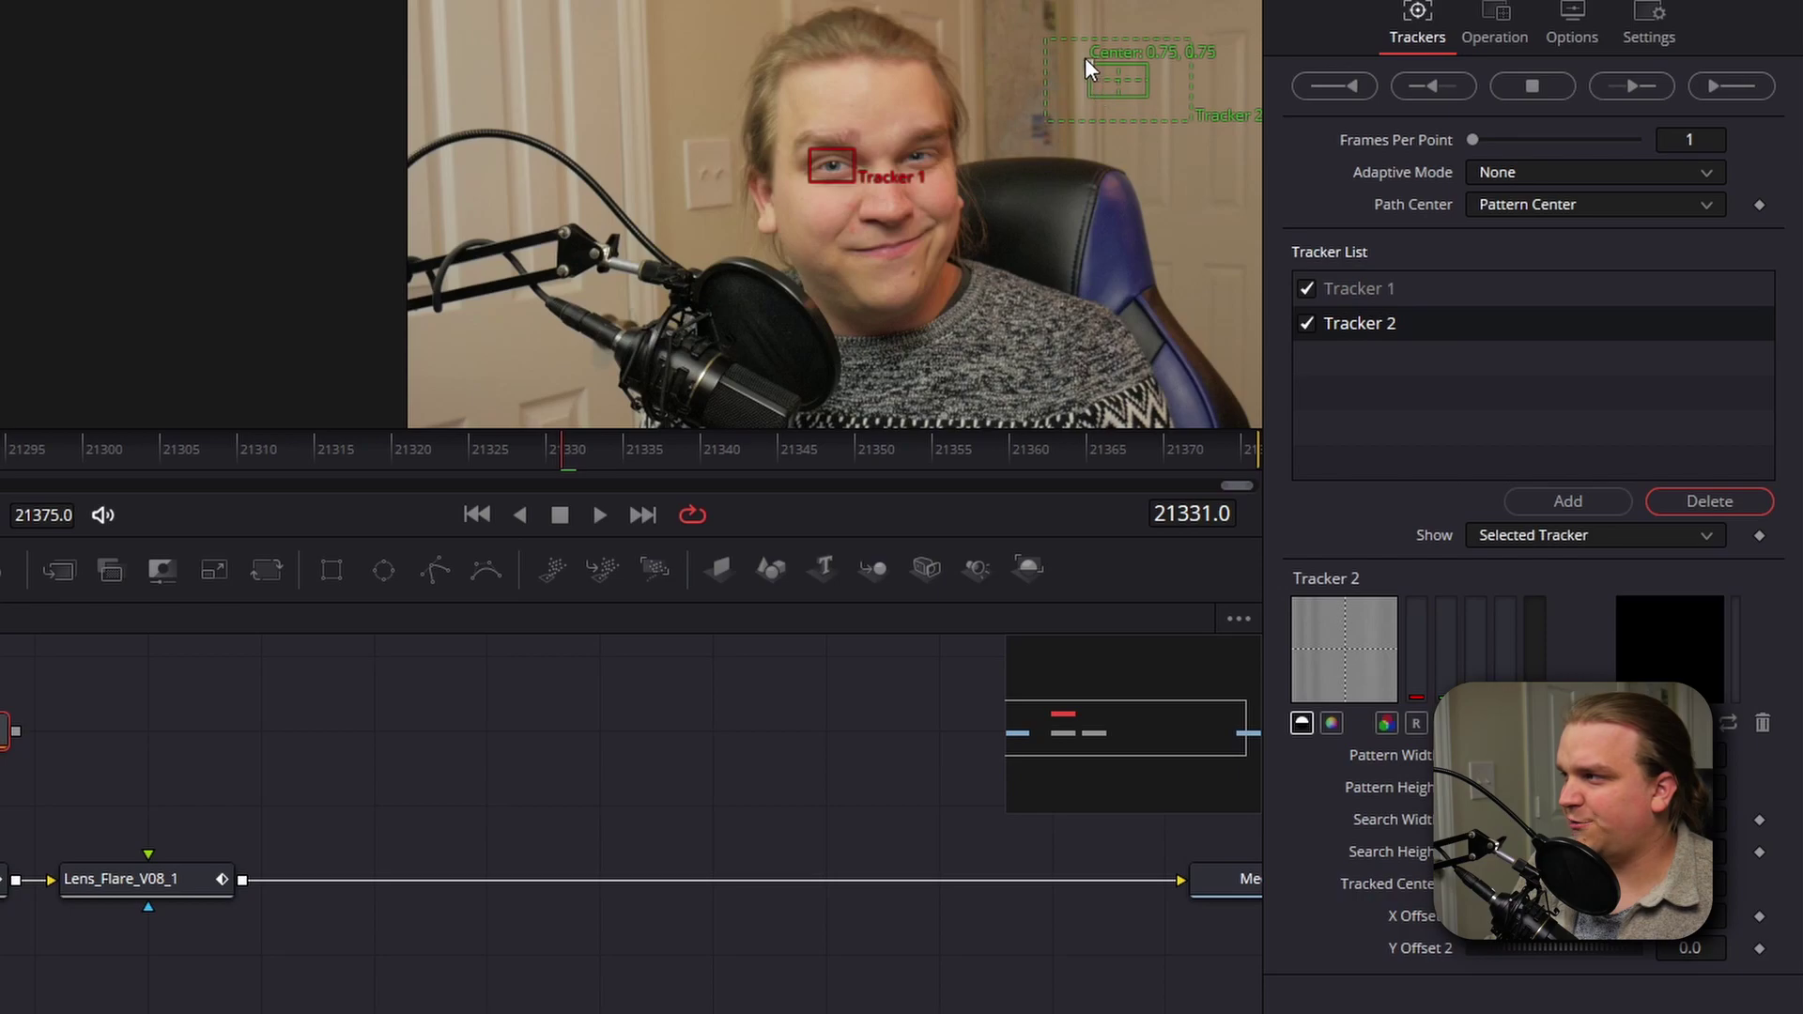
{"action": "left_click_drag", "start_coordinate": [1085, 58], "coordinate": [890, 150]}
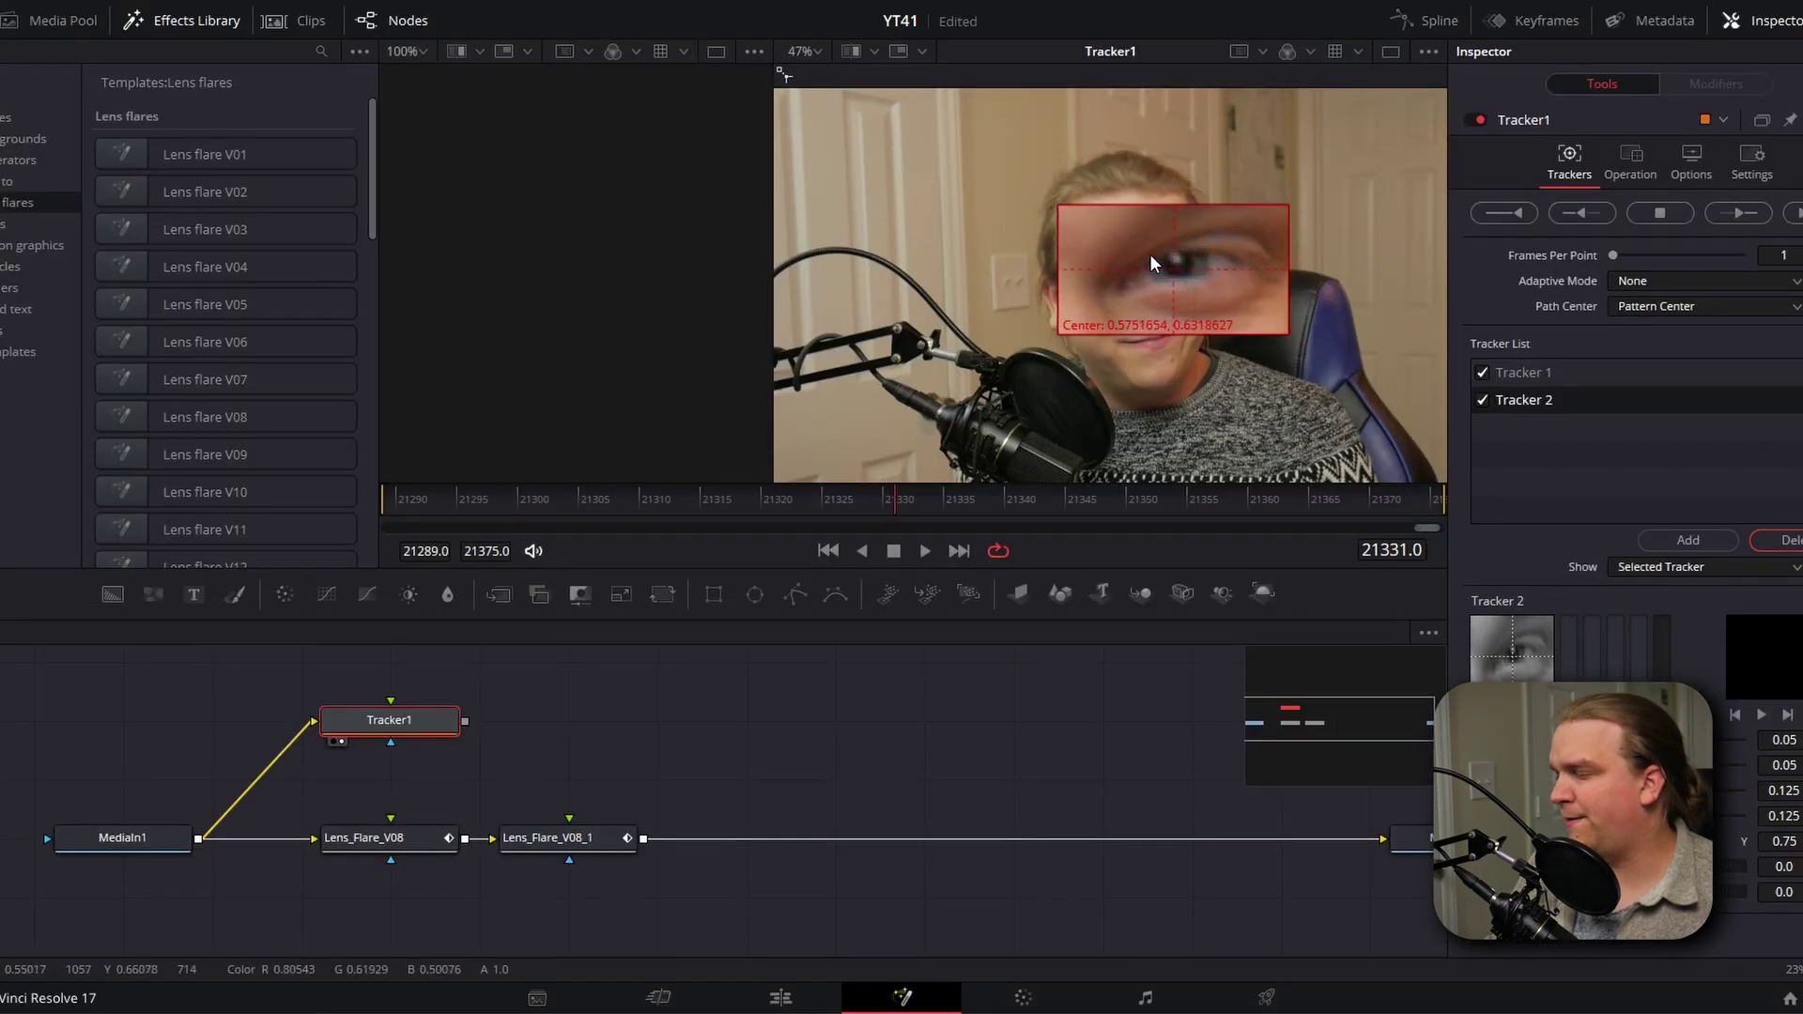
{"action": "left_click_drag", "start_coordinate": [1153, 262], "coordinate": [1153, 262]}
Set Adaptive Mode to Best match and track both eyes forward and backward through the clip
{"action": "left_click", "coordinate": [1733, 214]}
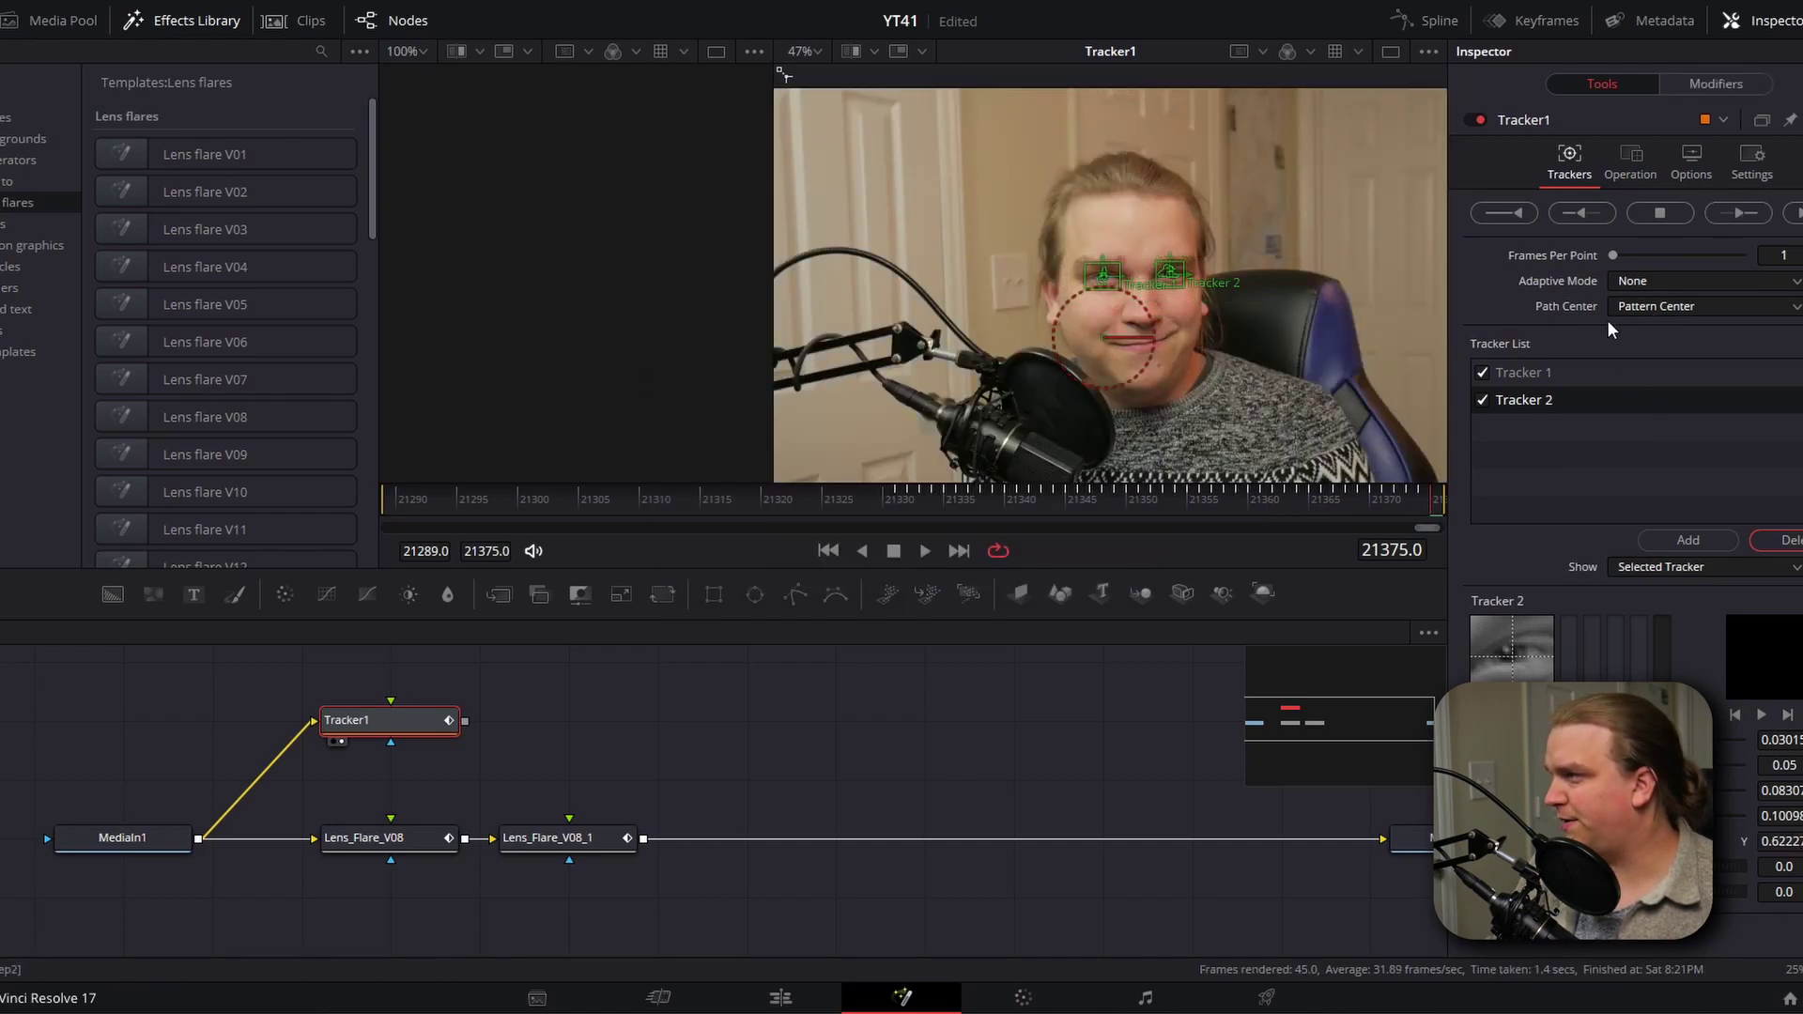
{"action": "left_click", "coordinate": [1625, 281]}
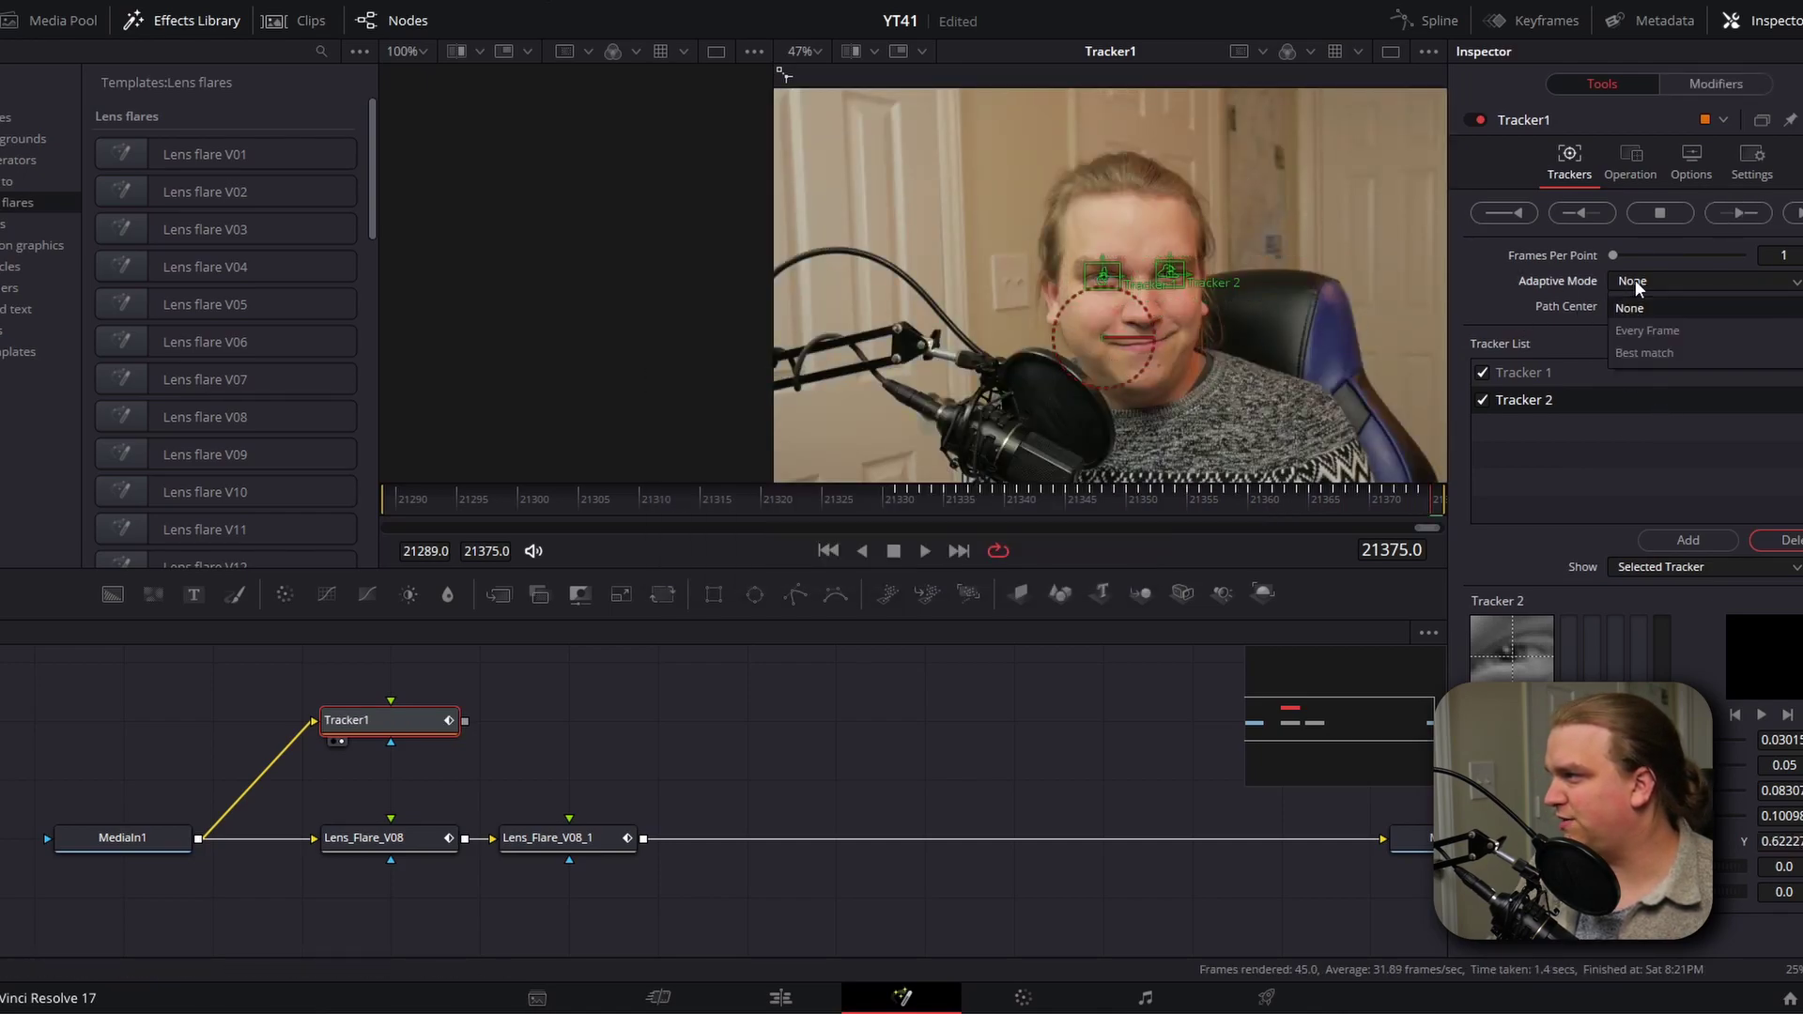
{"action": "left_click", "coordinate": [1667, 349]}
{"action": "left_click", "coordinate": [895, 514]}
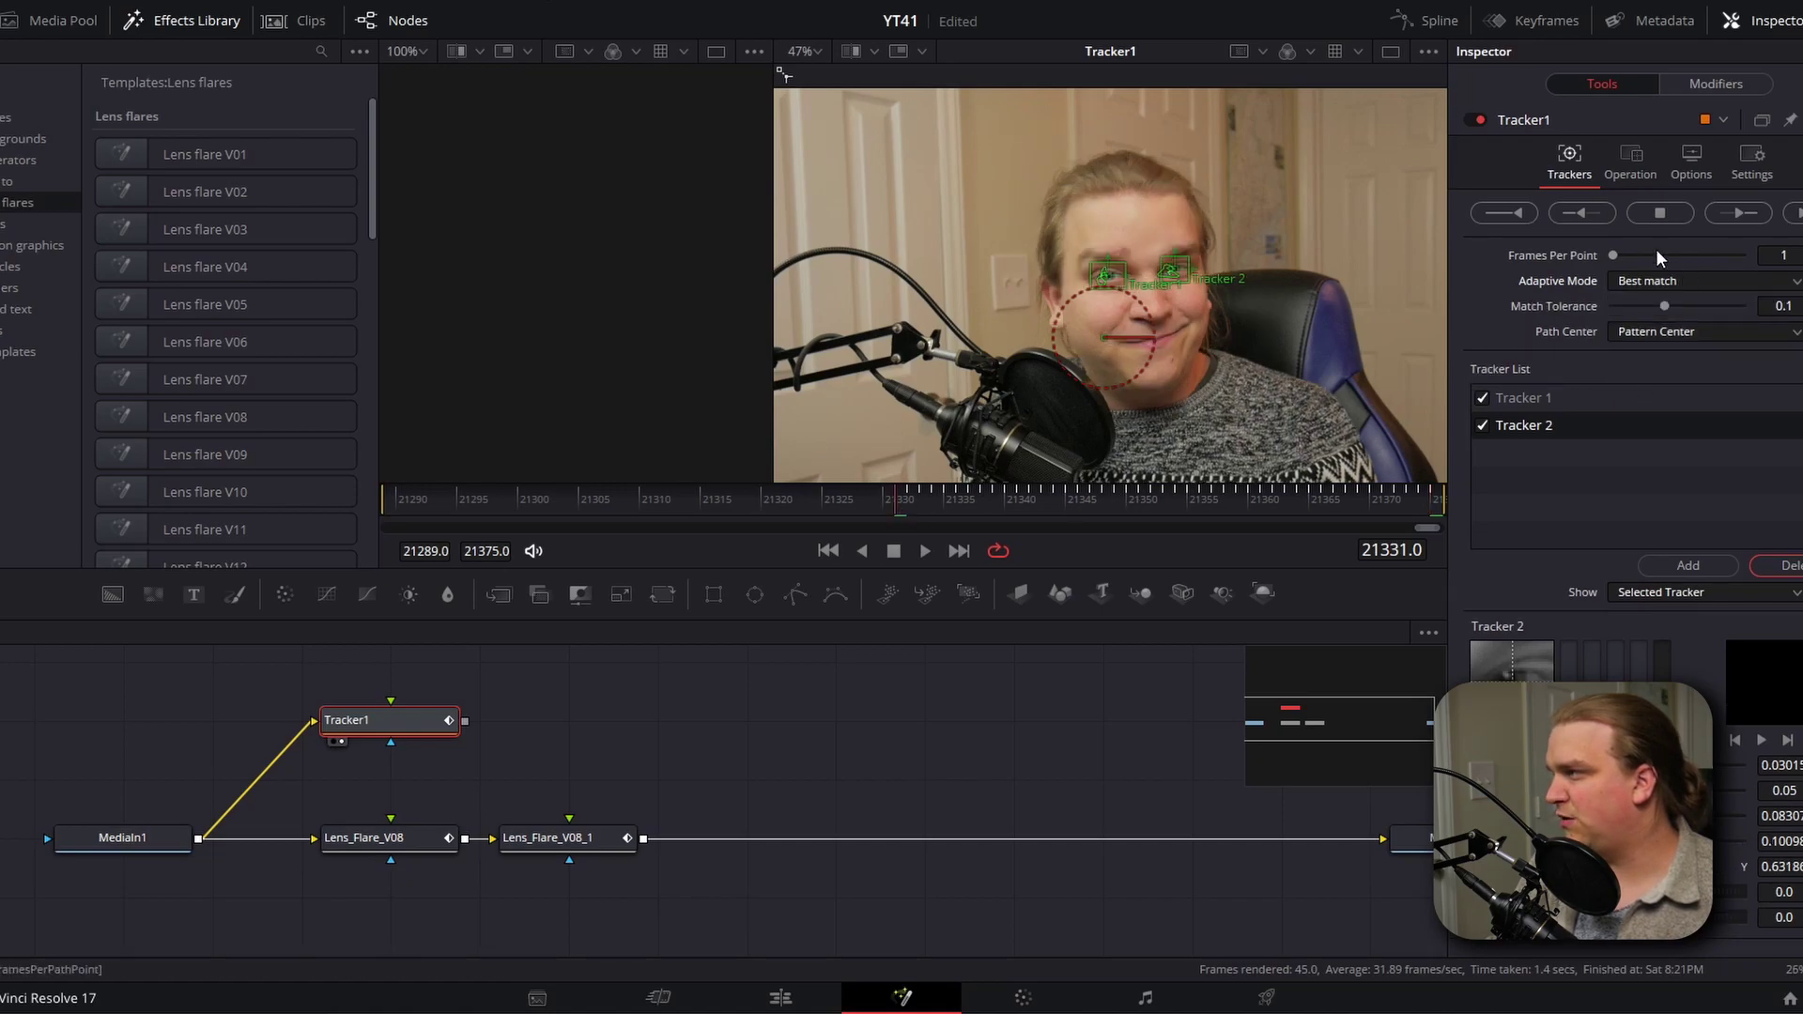
{"action": "left_click", "coordinate": [1733, 214]}
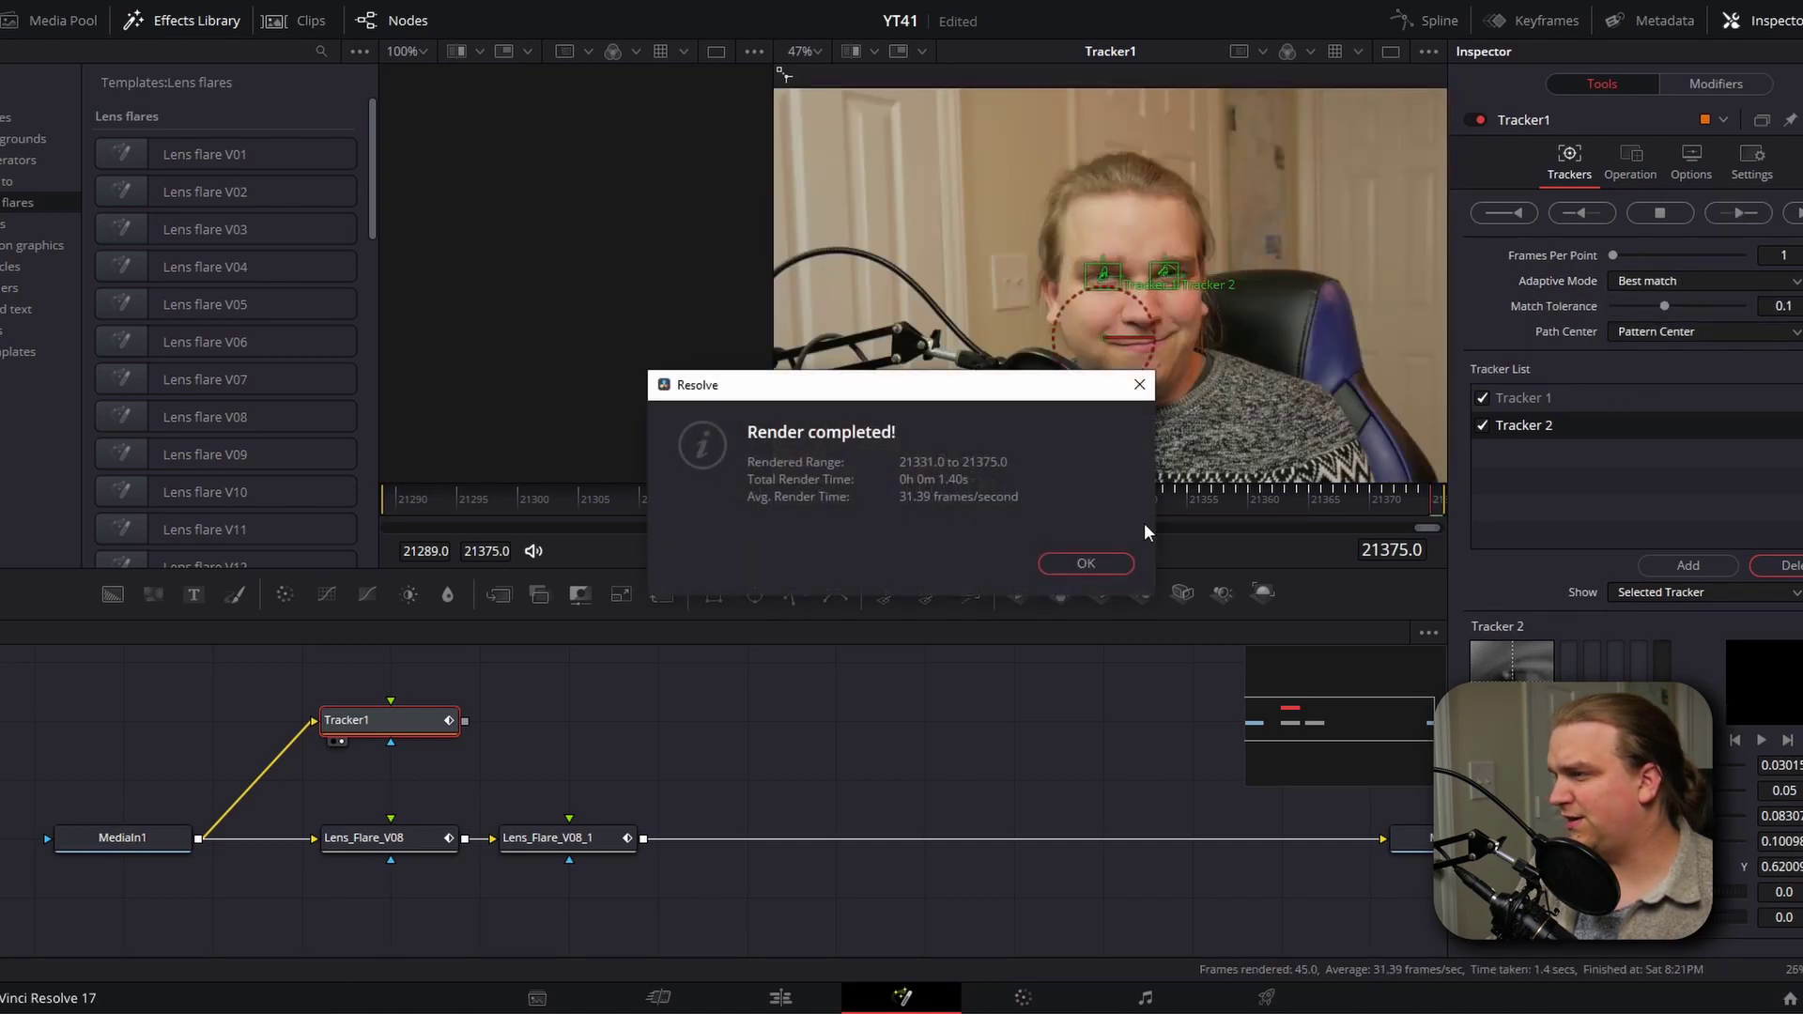
{"action": "left_click", "coordinate": [1073, 561]}
{"action": "left_click", "coordinate": [895, 509]}
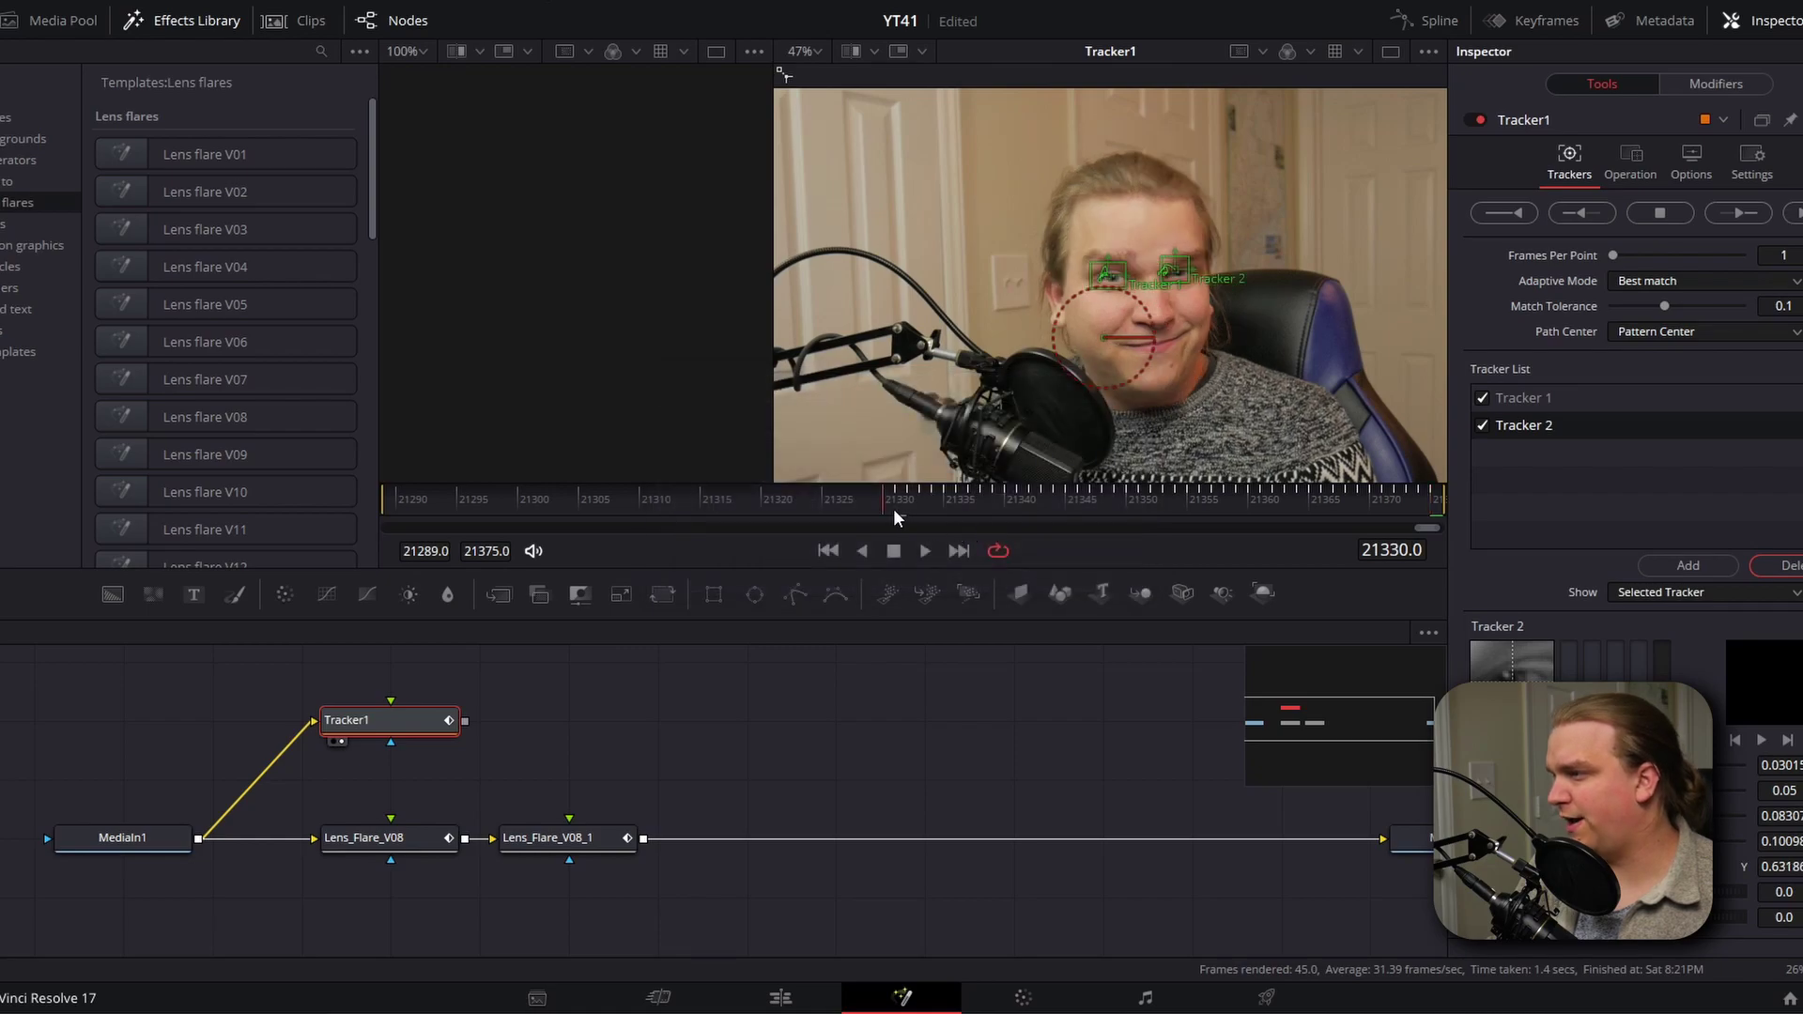
{"action": "left_click", "coordinate": [1607, 220]}
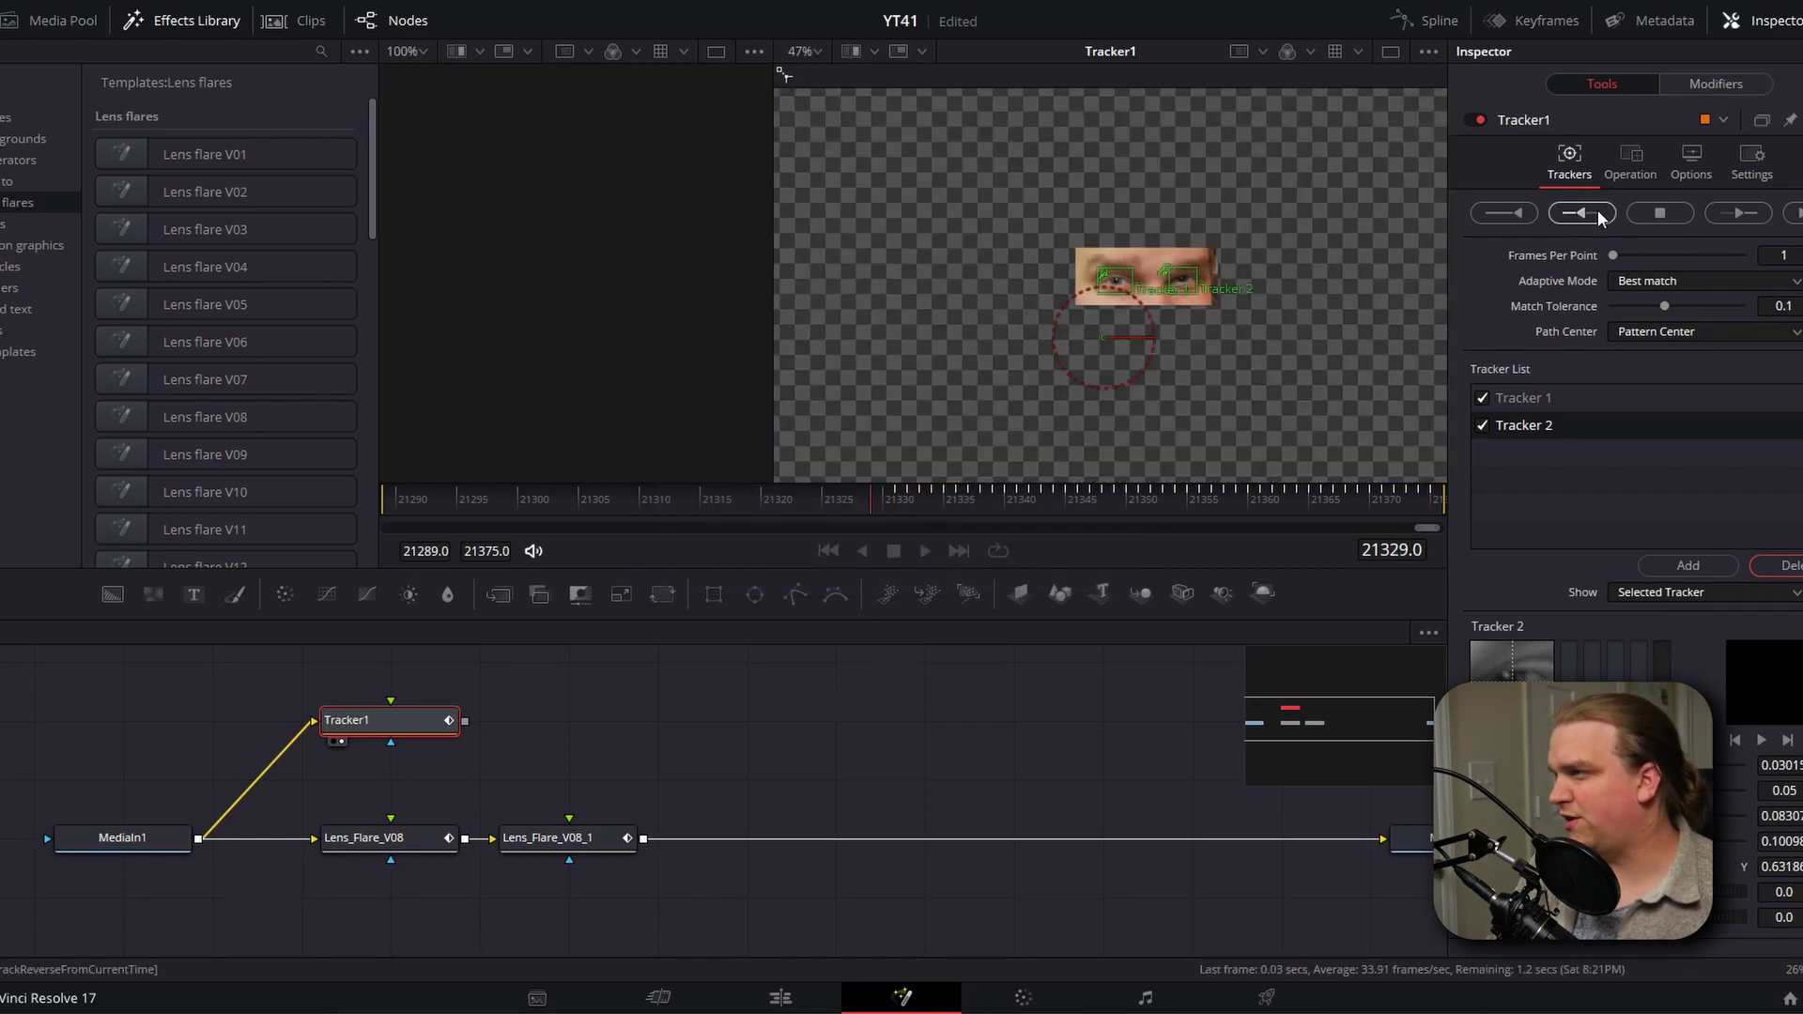
{"action": "left_click_drag", "start_coordinate": [620, 501], "coordinate": [1118, 499]}
Unpublish the first lens flare's Primary Center and connect it to Tracker1Tracker1Path Position
{"action": "left_click", "coordinate": [516, 753]}
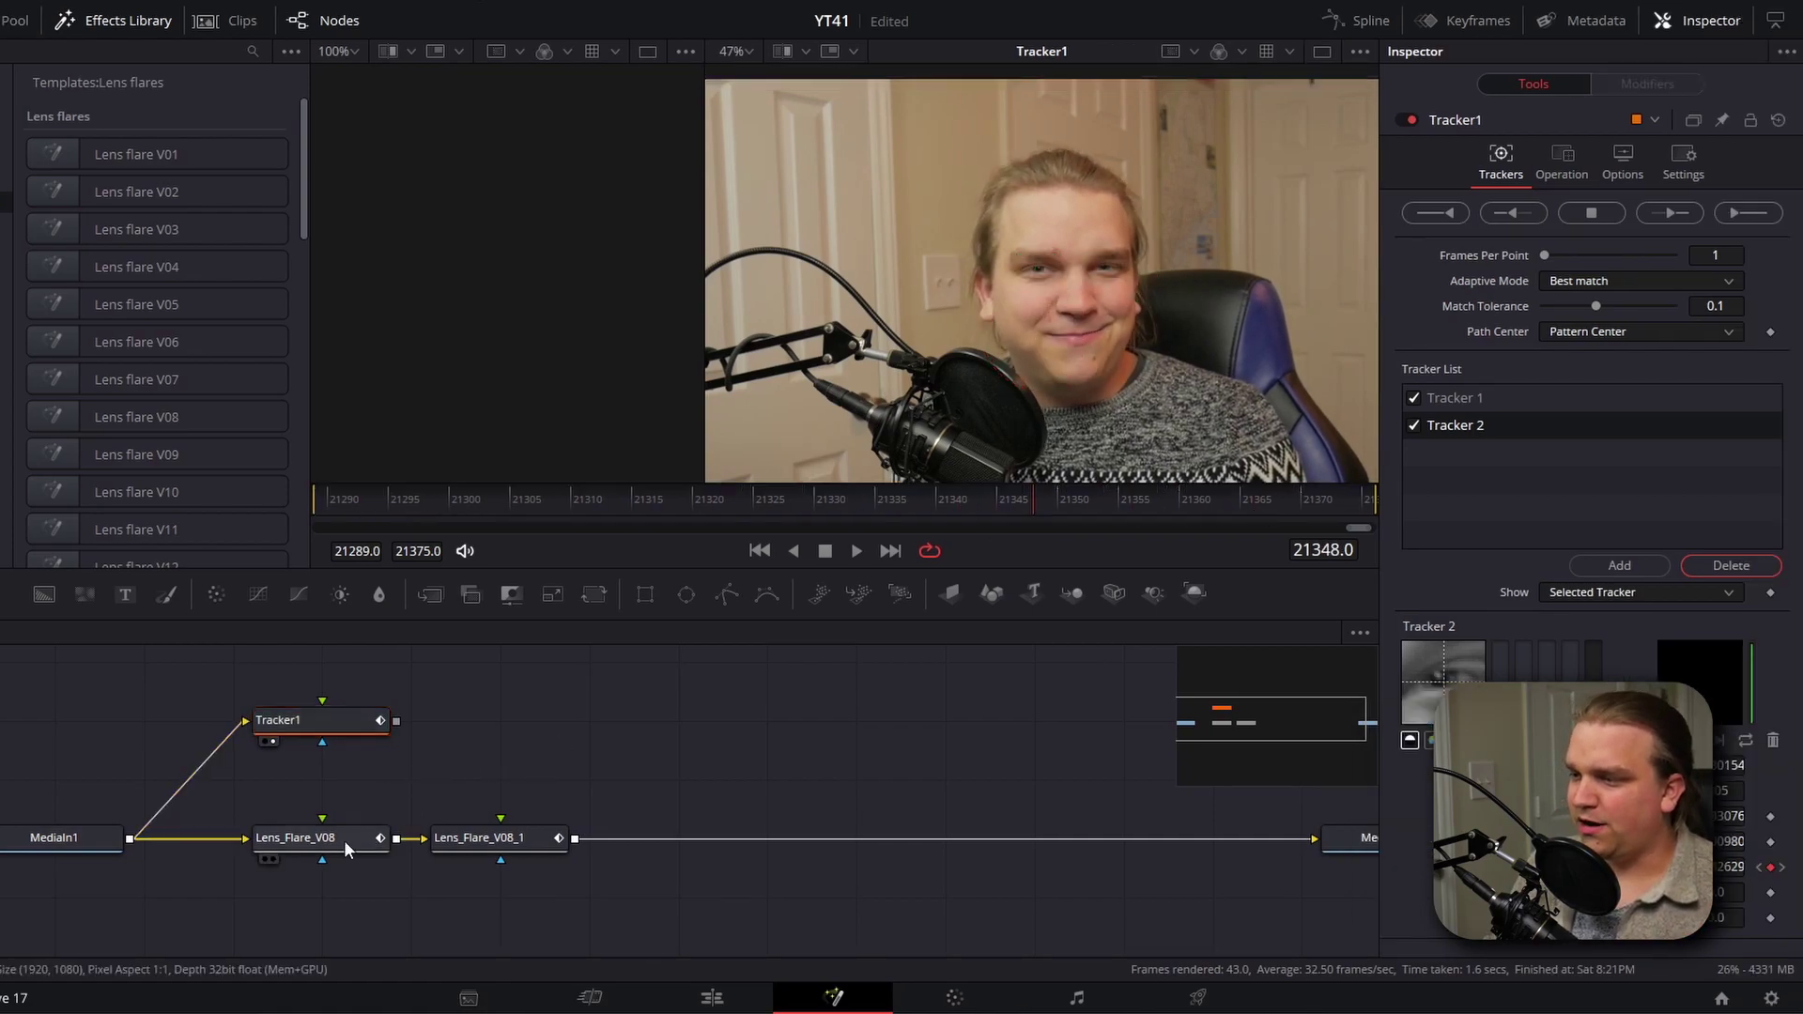
{"action": "left_click", "coordinate": [292, 842]}
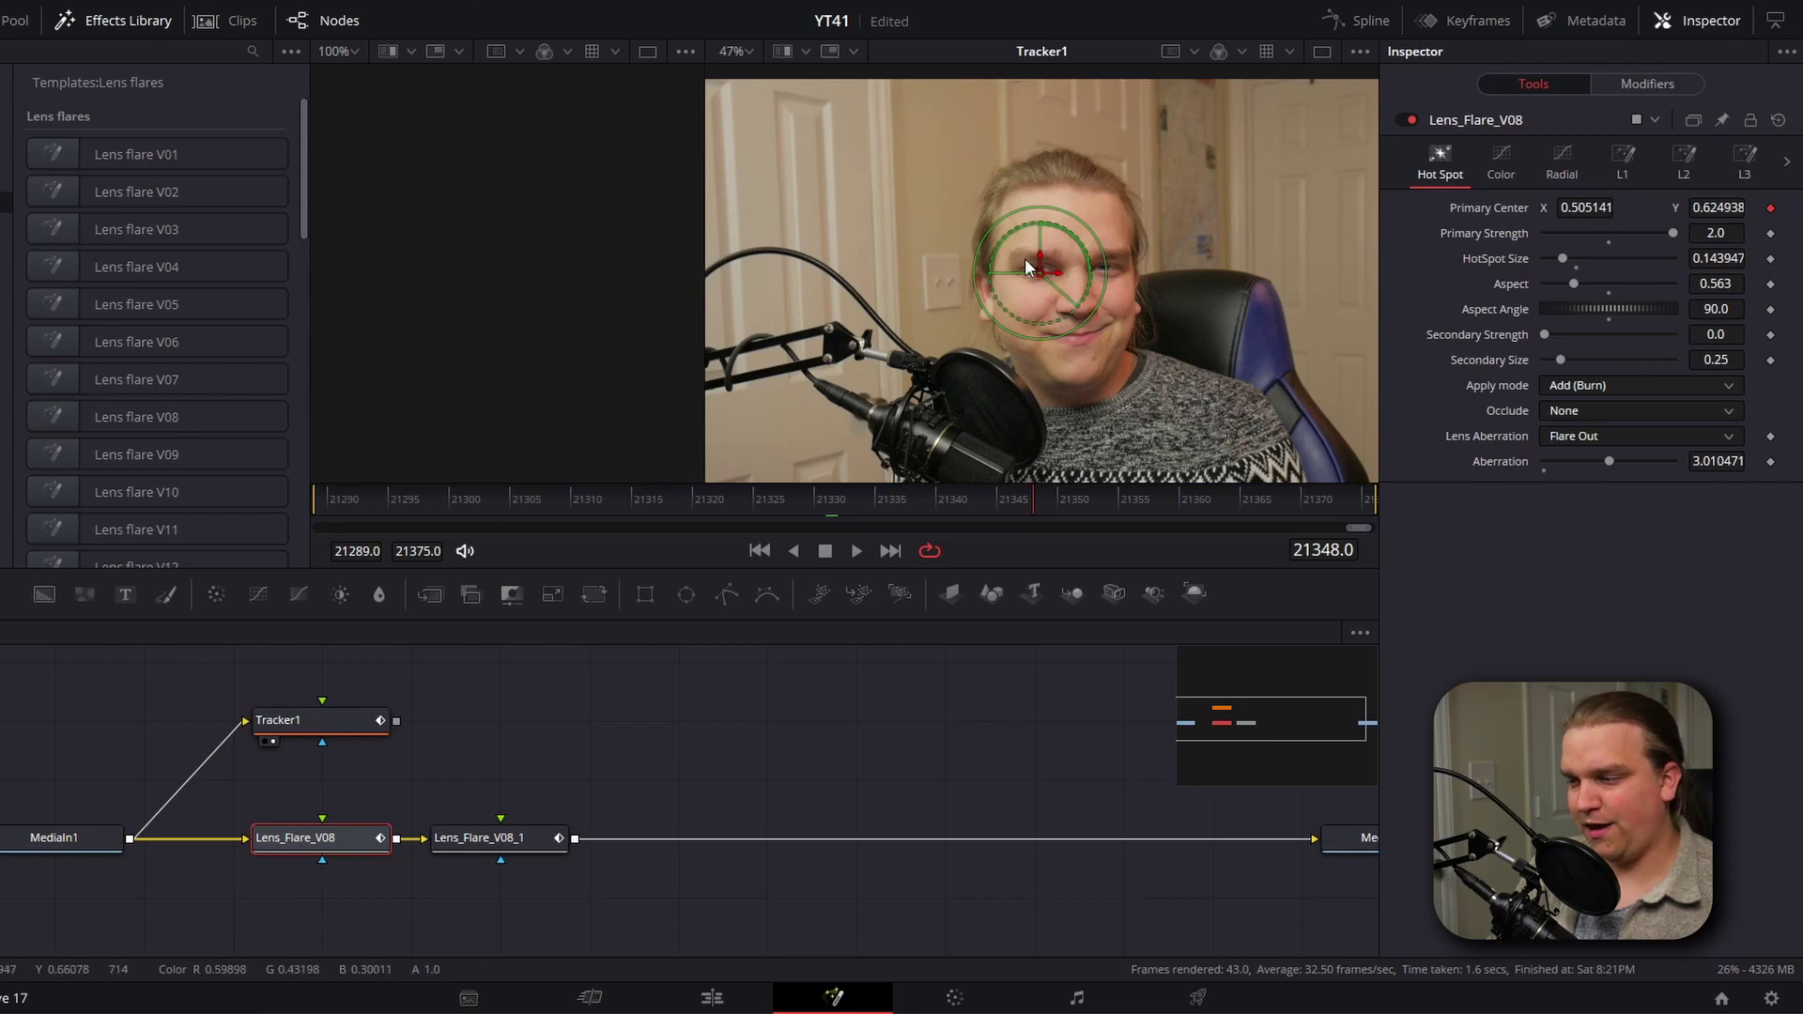
{"action": "right_click", "coordinate": [1468, 207]}
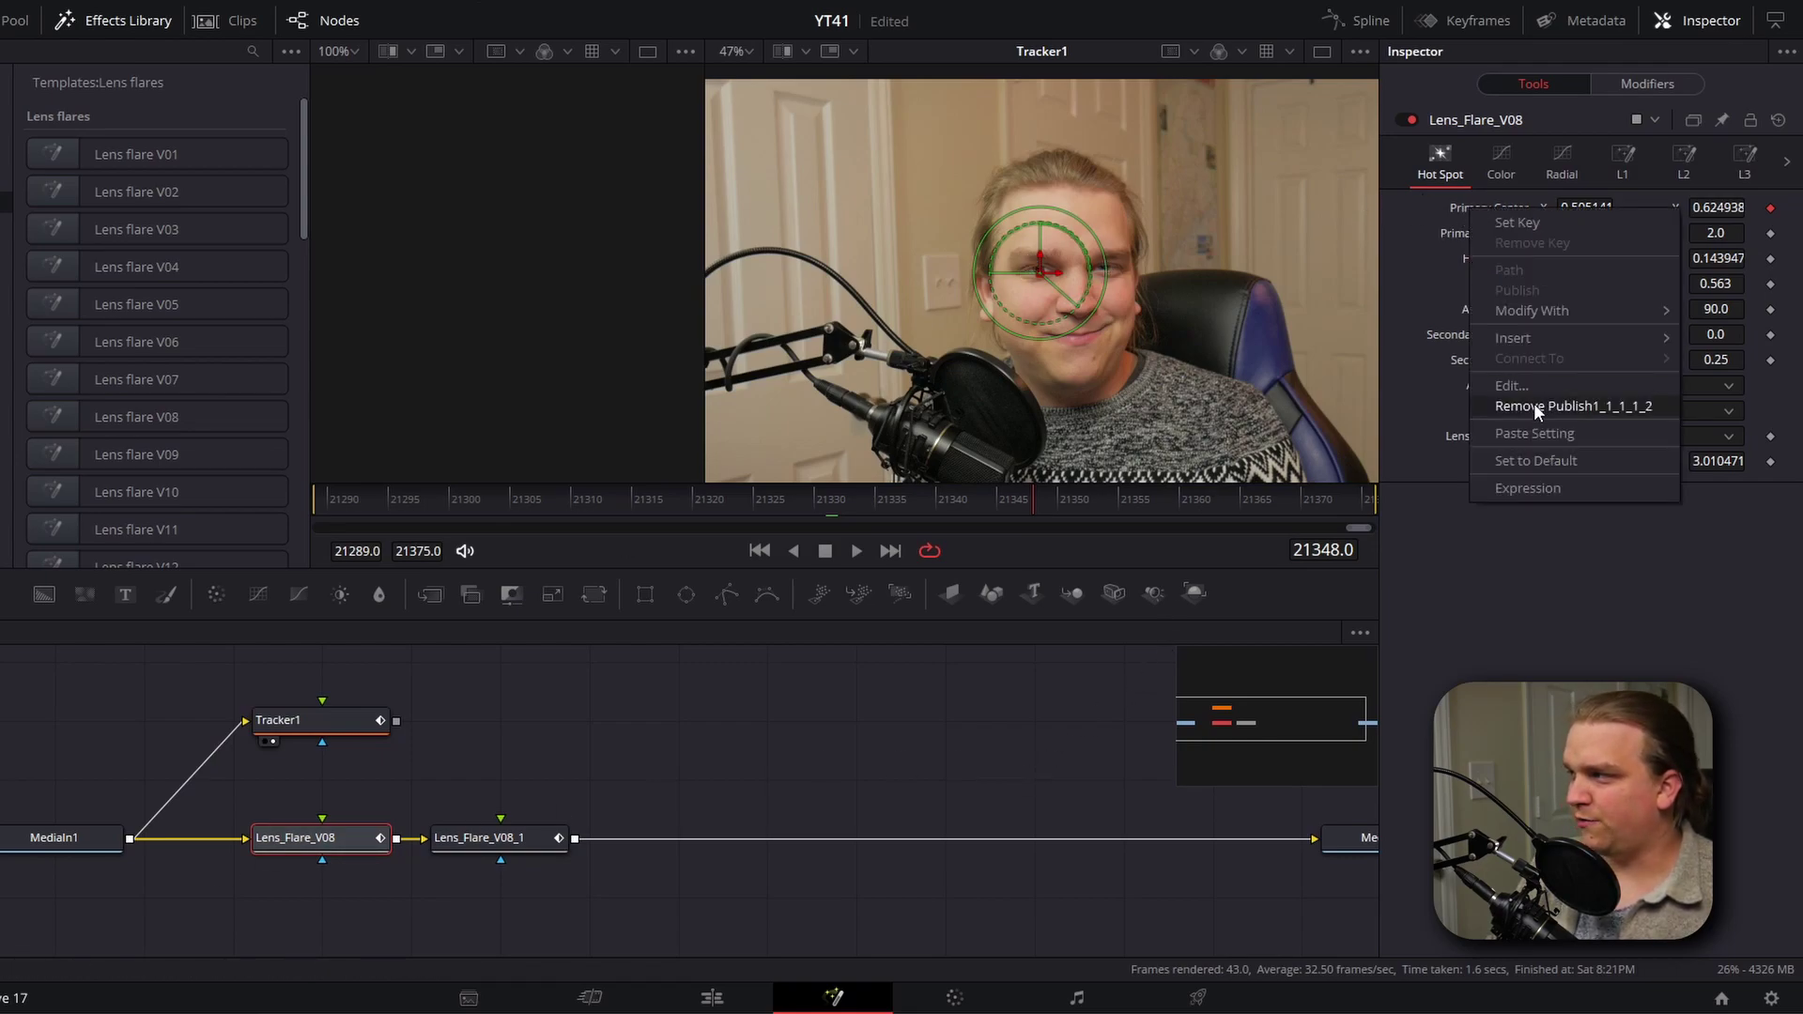
{"action": "left_click", "coordinate": [1535, 405]}
{"action": "right_click", "coordinate": [1469, 207]}
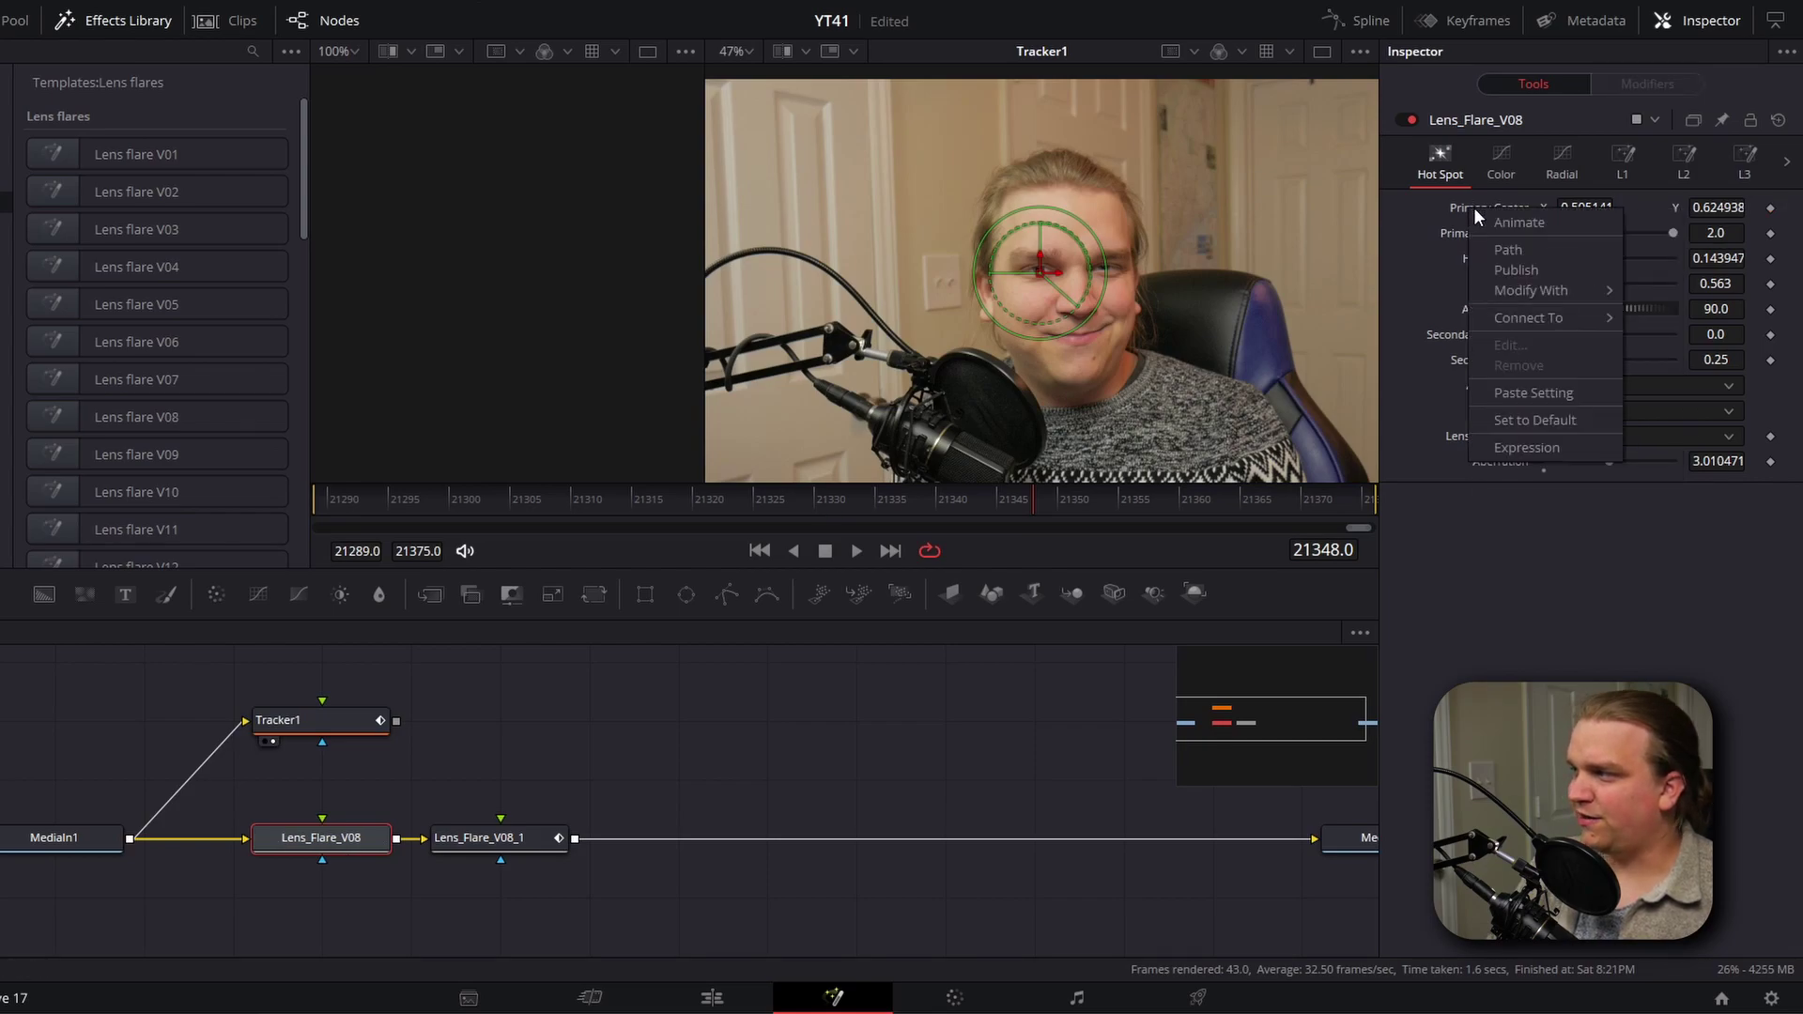
{"action": "mouse_move", "coordinate": [1508, 312]}
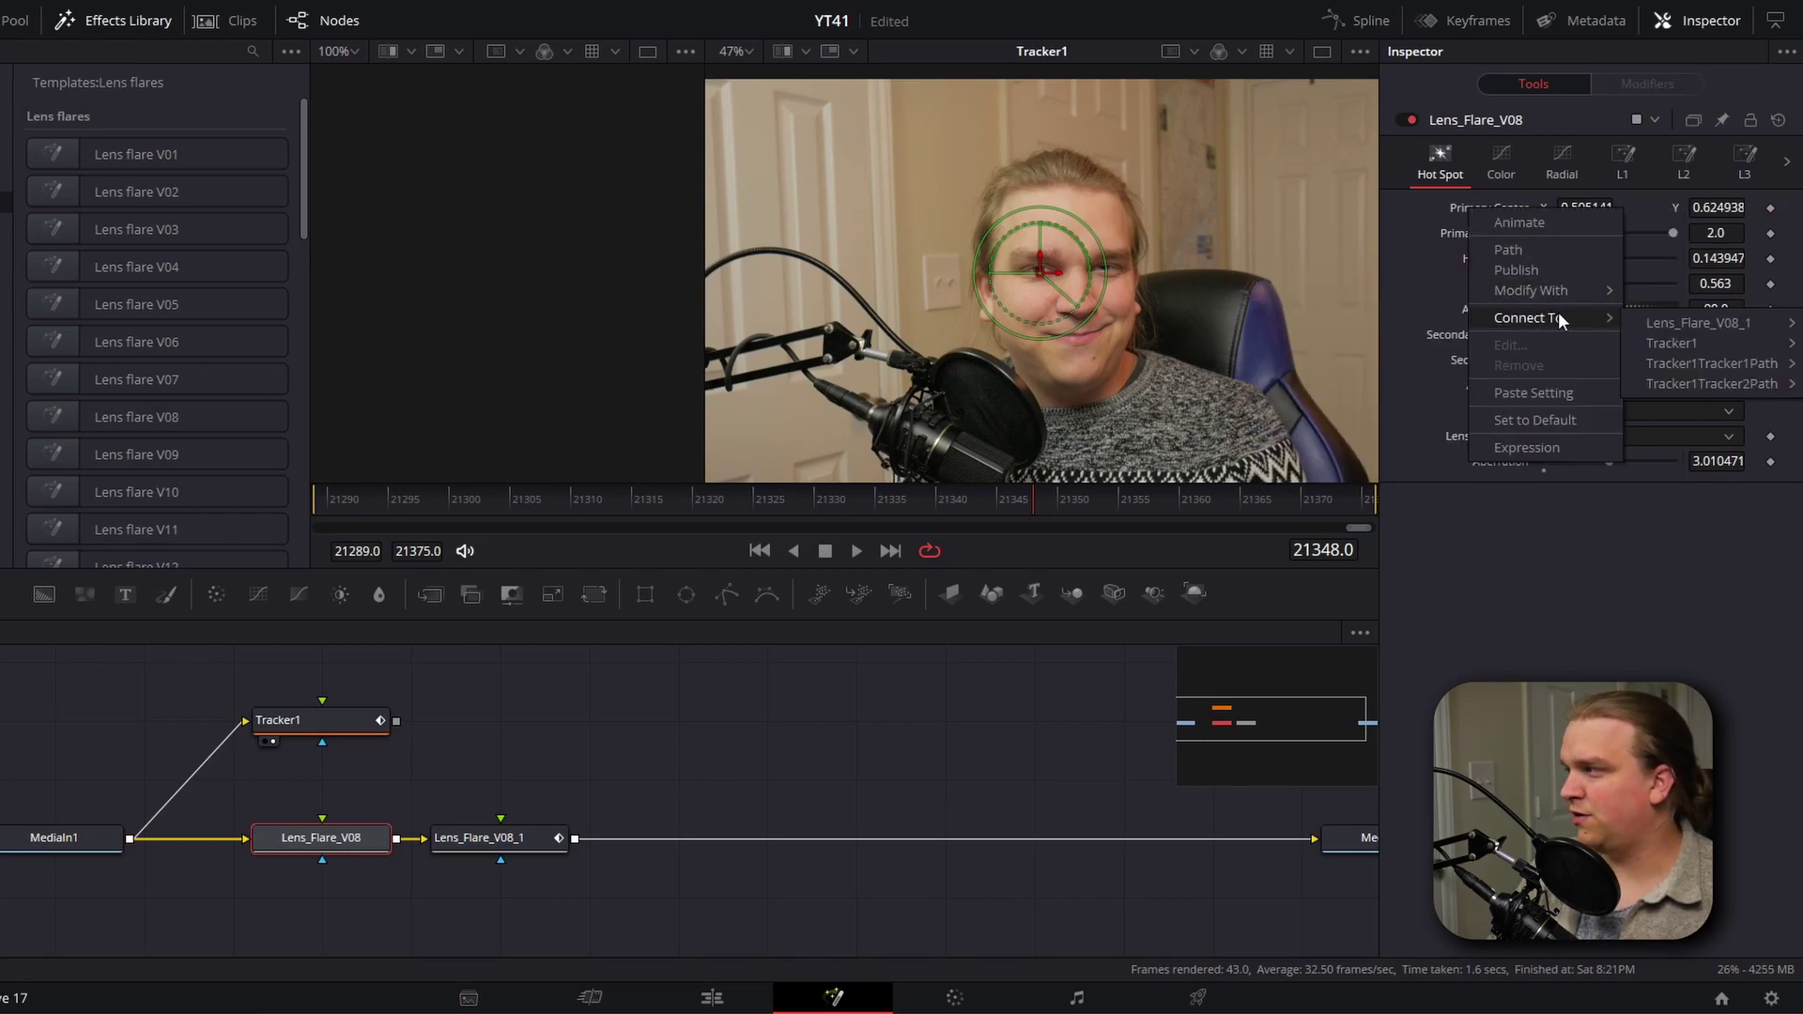
{"action": "mouse_move", "coordinate": [1661, 362]}
{"action": "left_click", "coordinate": [1586, 368]}
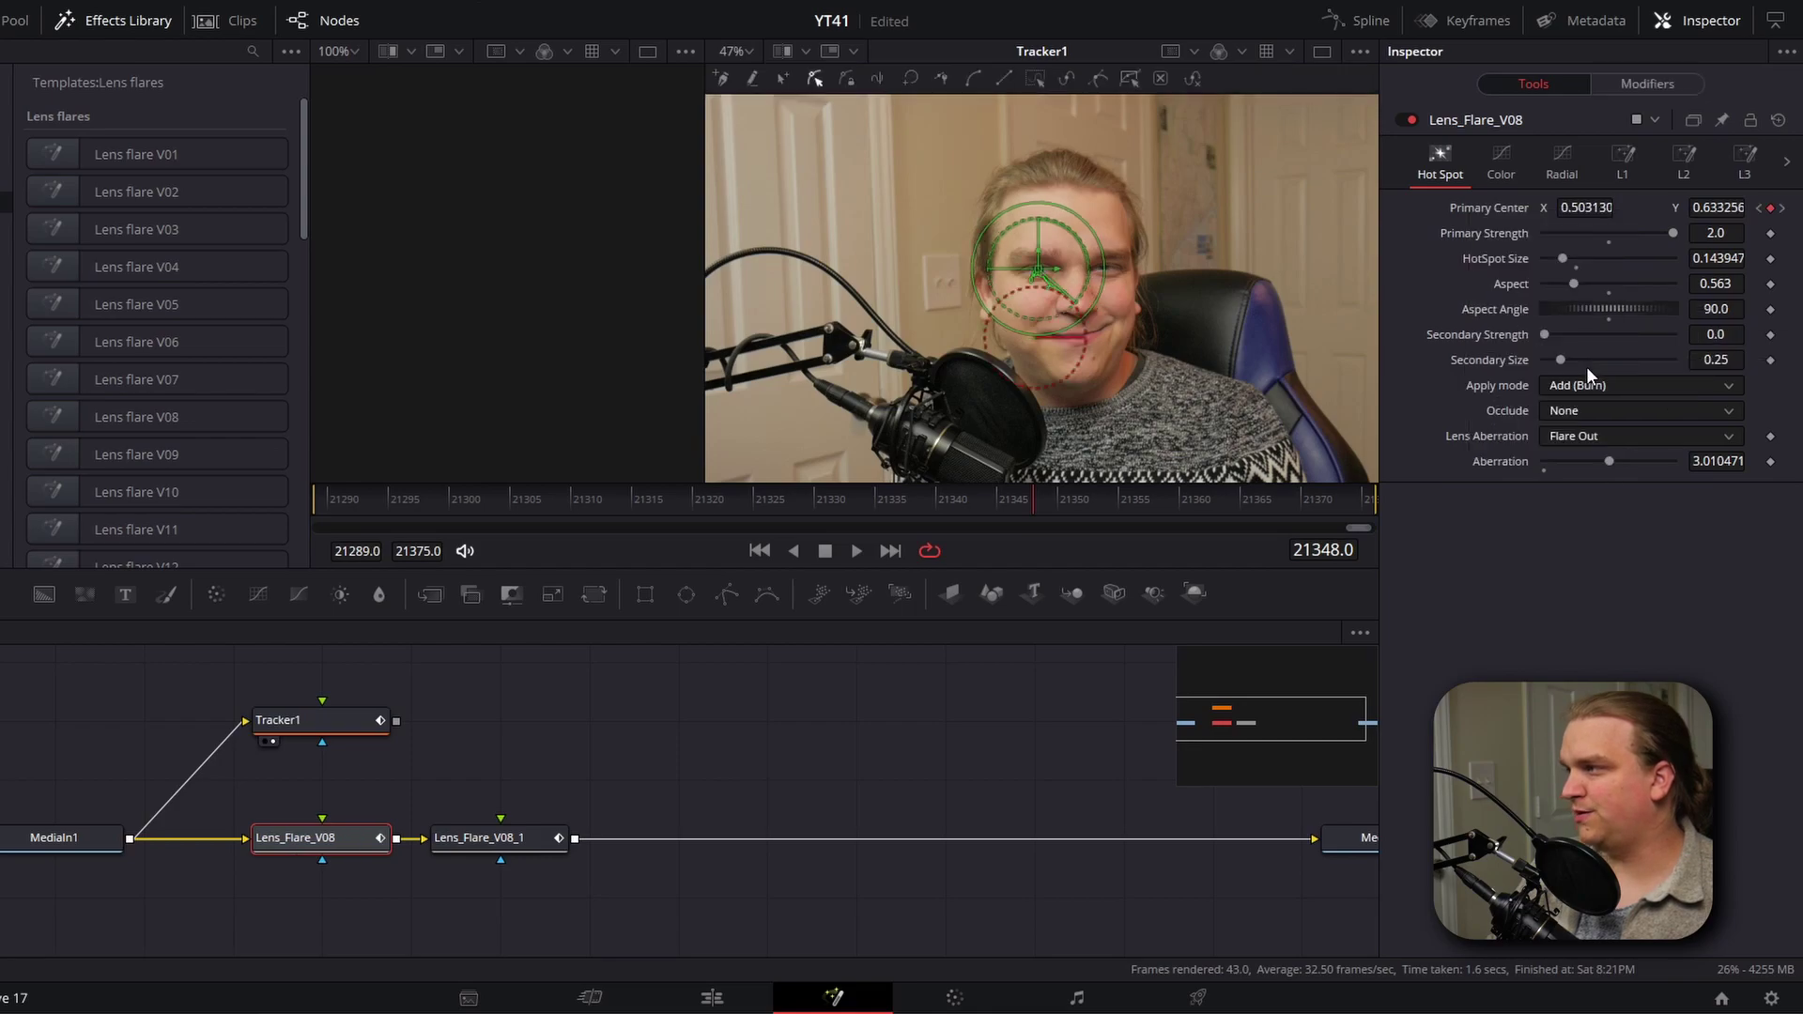
Unpublish the second lens flare's Primary Center and connect it to Tracker1Tracker2Path Position
{"action": "left_click", "coordinate": [482, 845]}
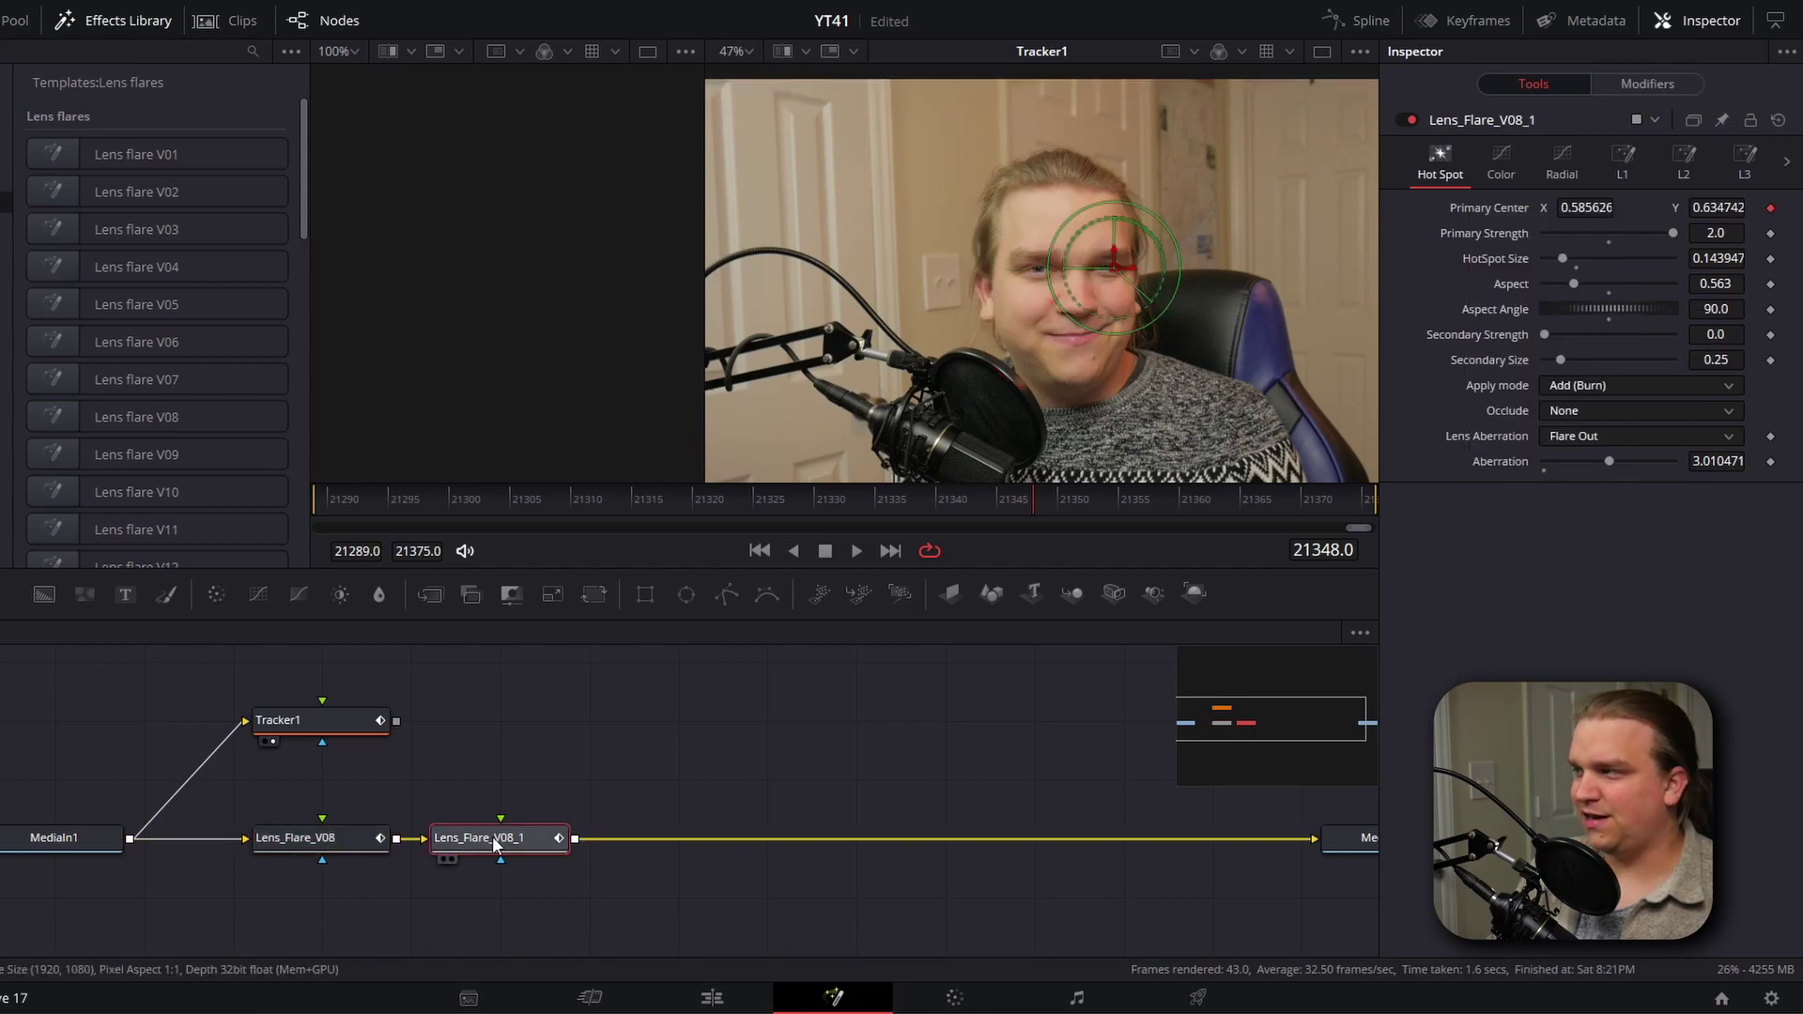
{"action": "right_click", "coordinate": [1499, 208]}
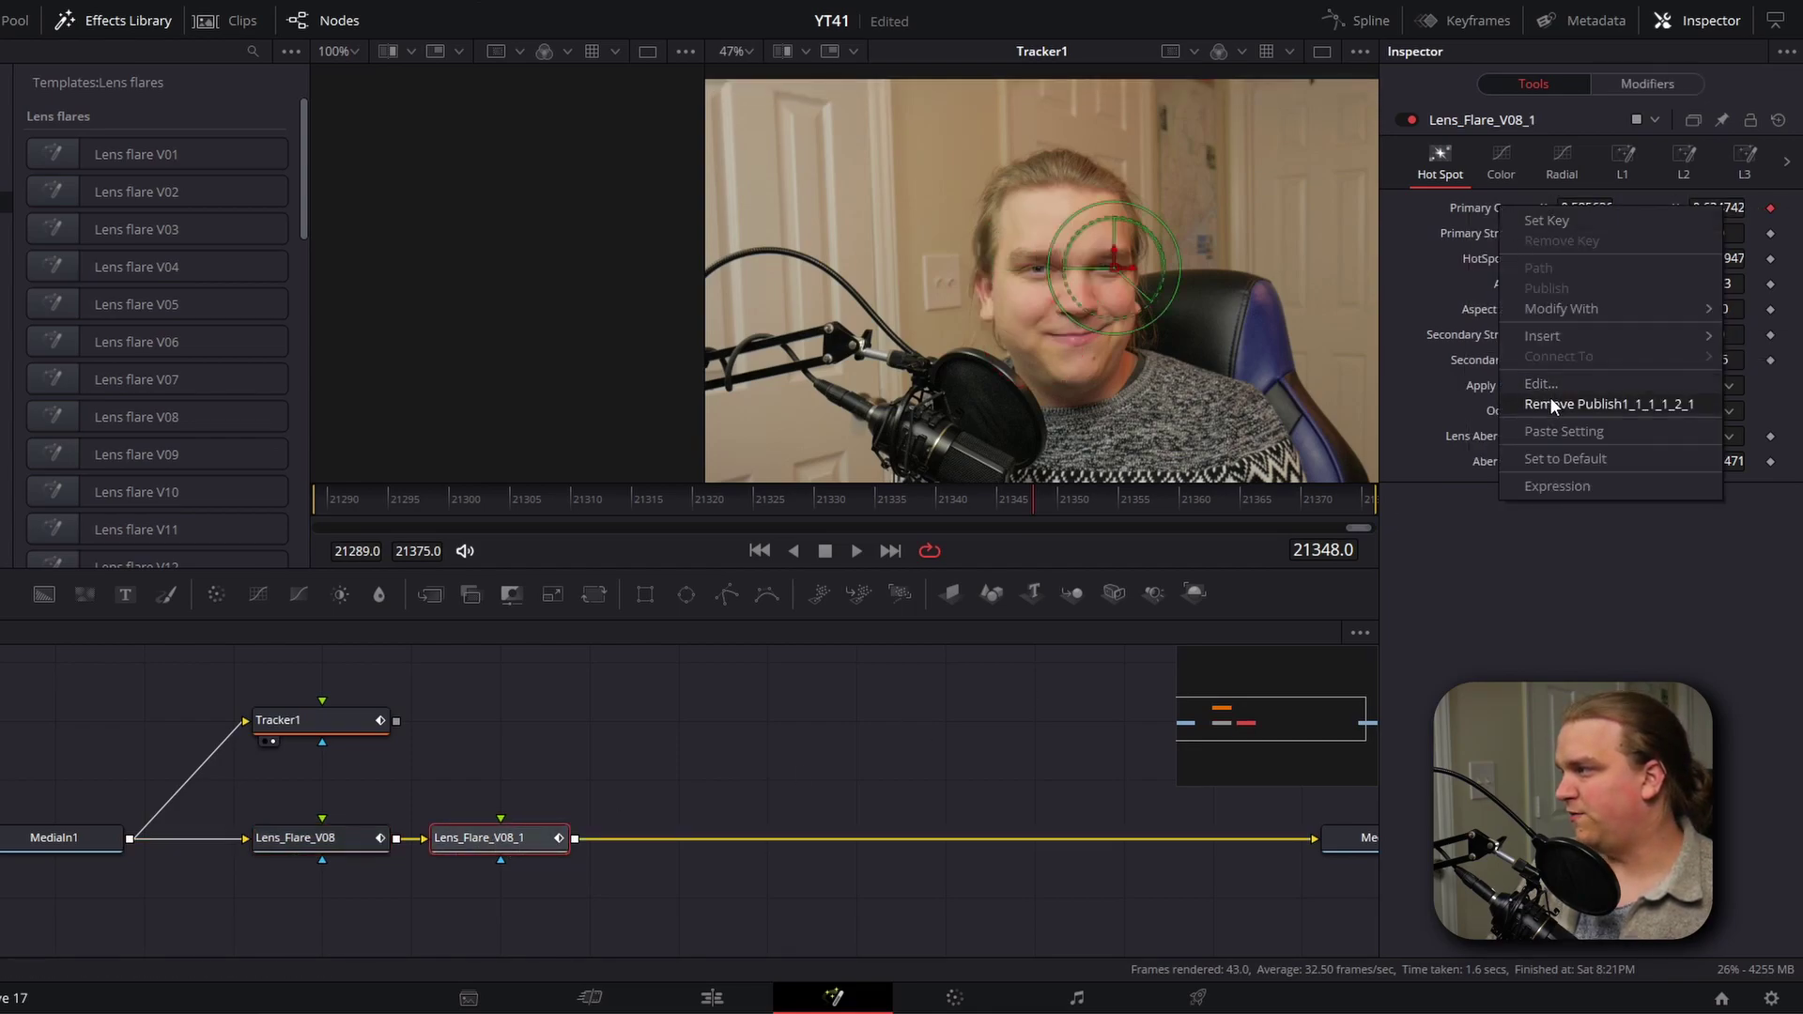
{"action": "left_click", "coordinate": [1549, 396]}
{"action": "right_click", "coordinate": [1473, 207]}
{"action": "mouse_move", "coordinate": [1532, 310]}
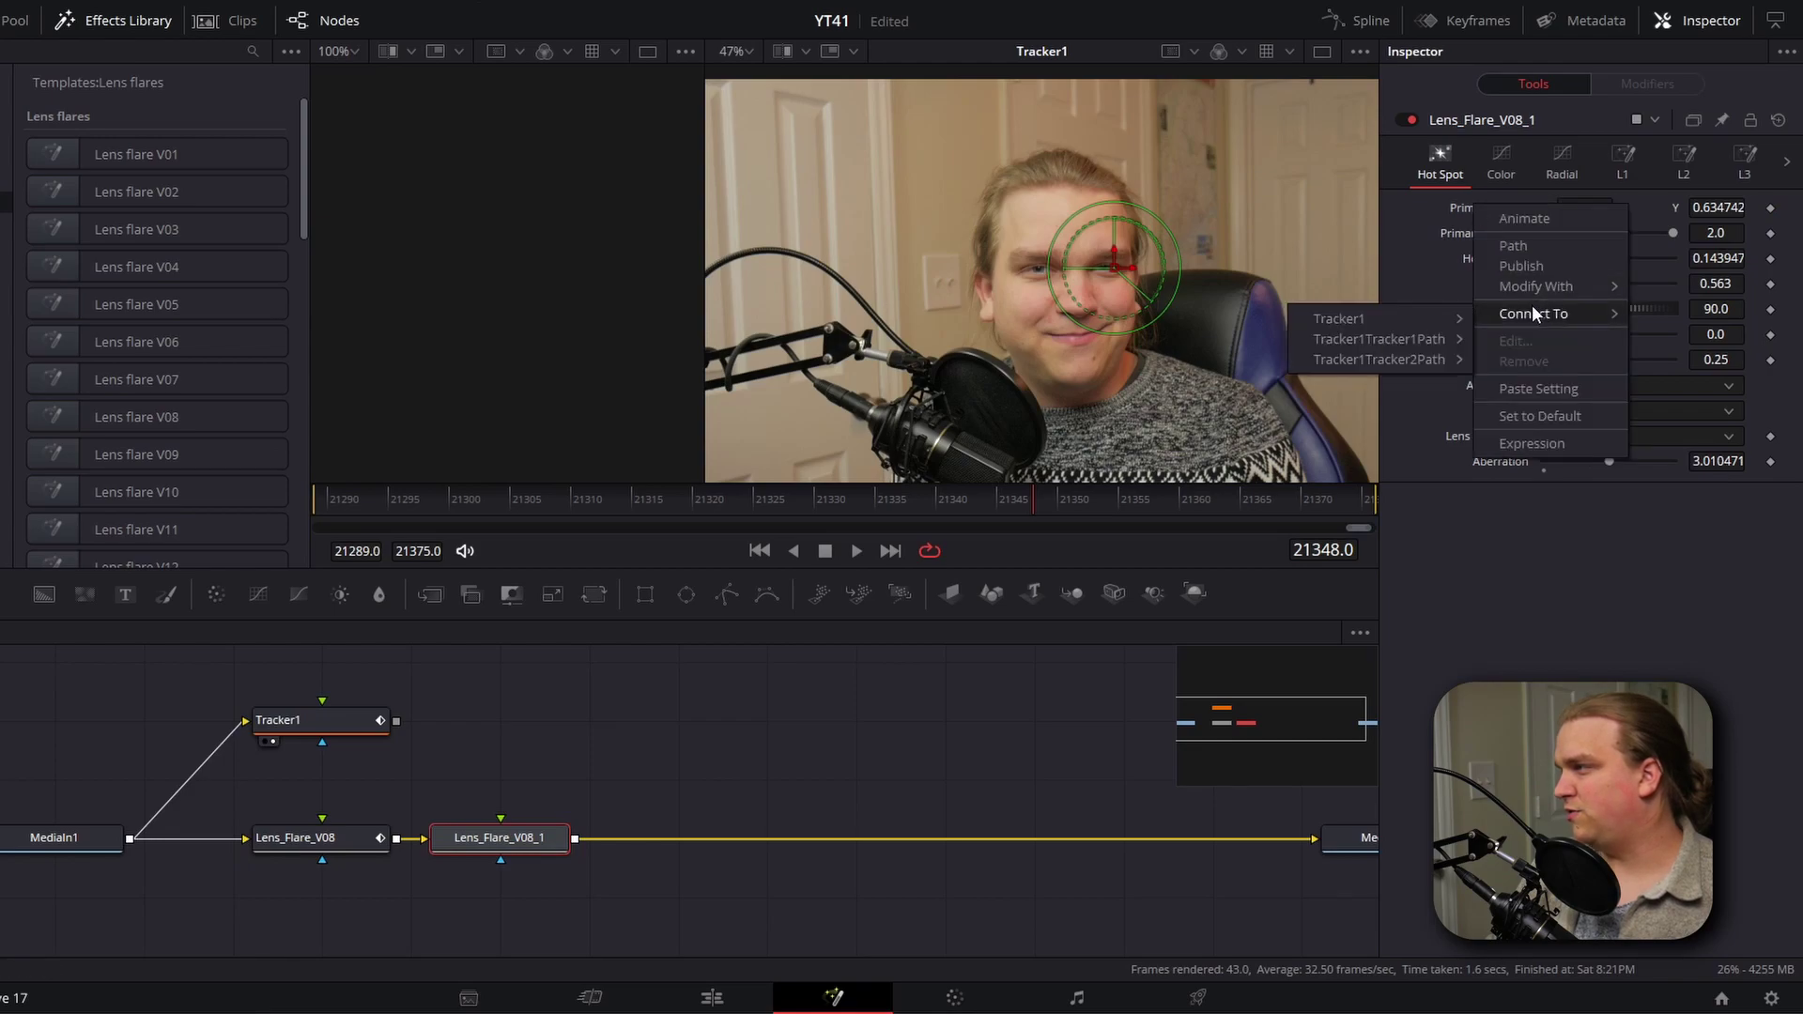
{"action": "mouse_move", "coordinate": [1422, 357]}
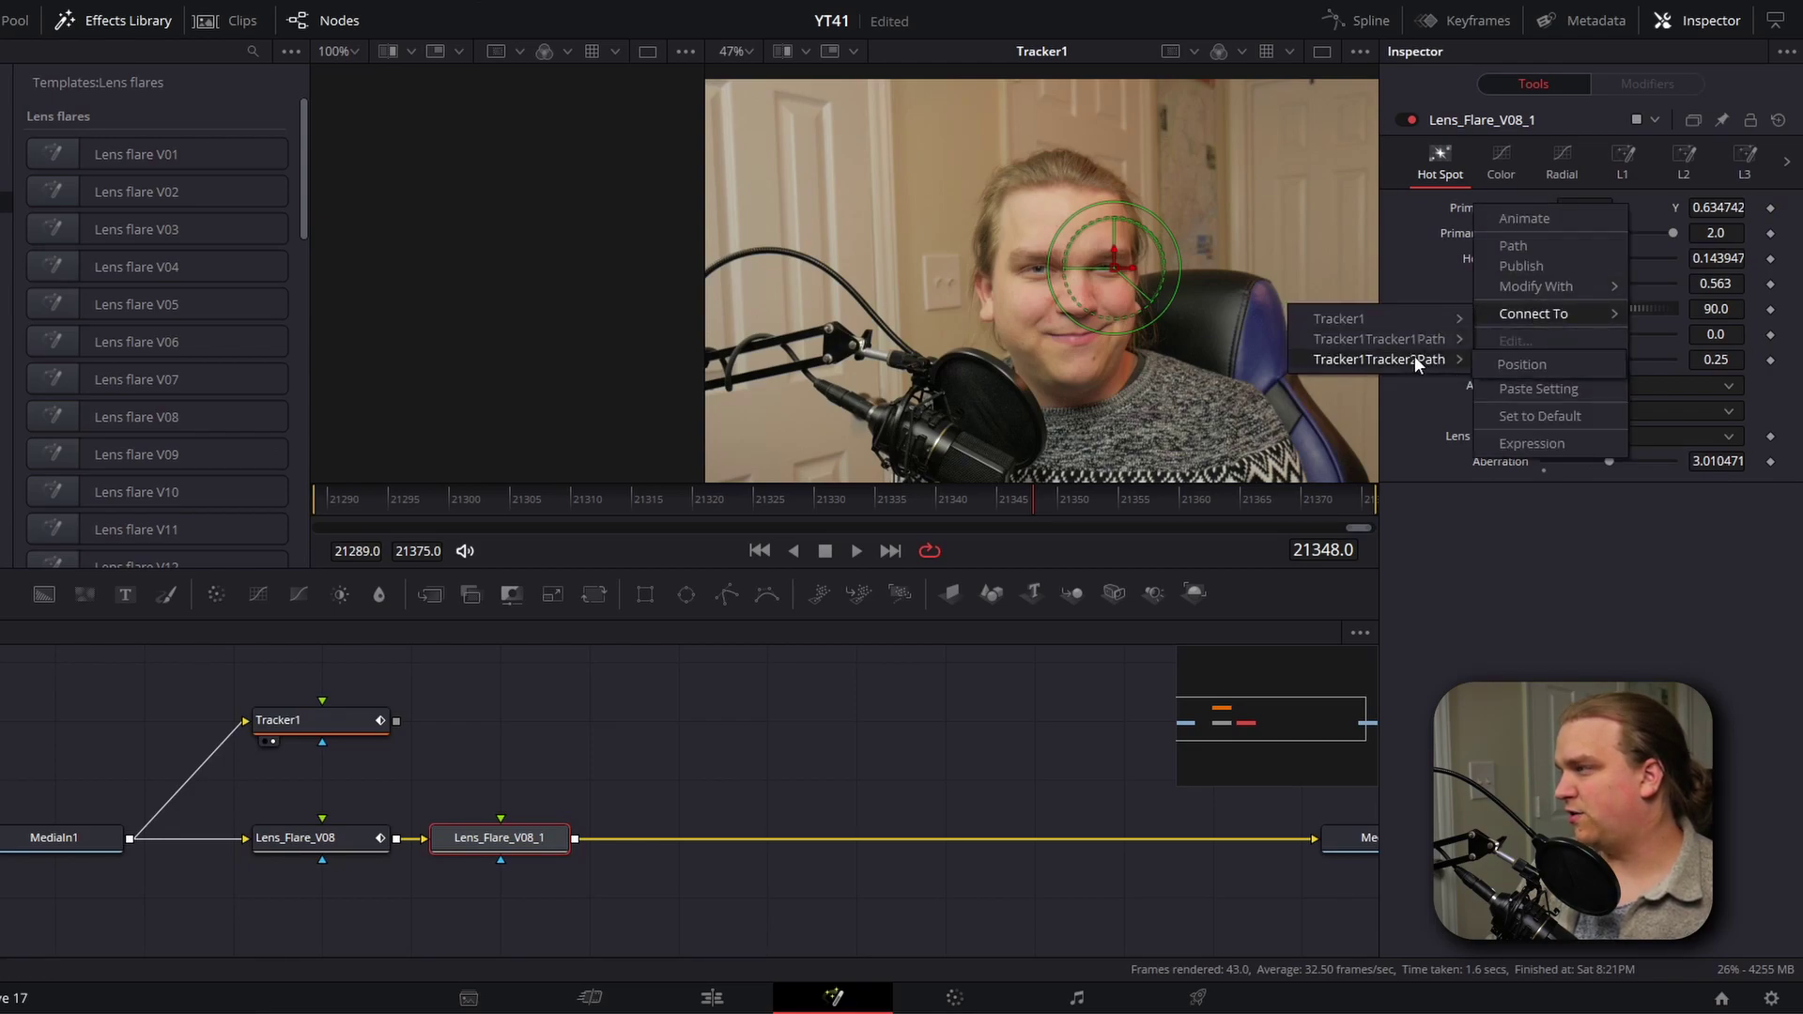
{"action": "left_click", "coordinate": [1518, 361]}
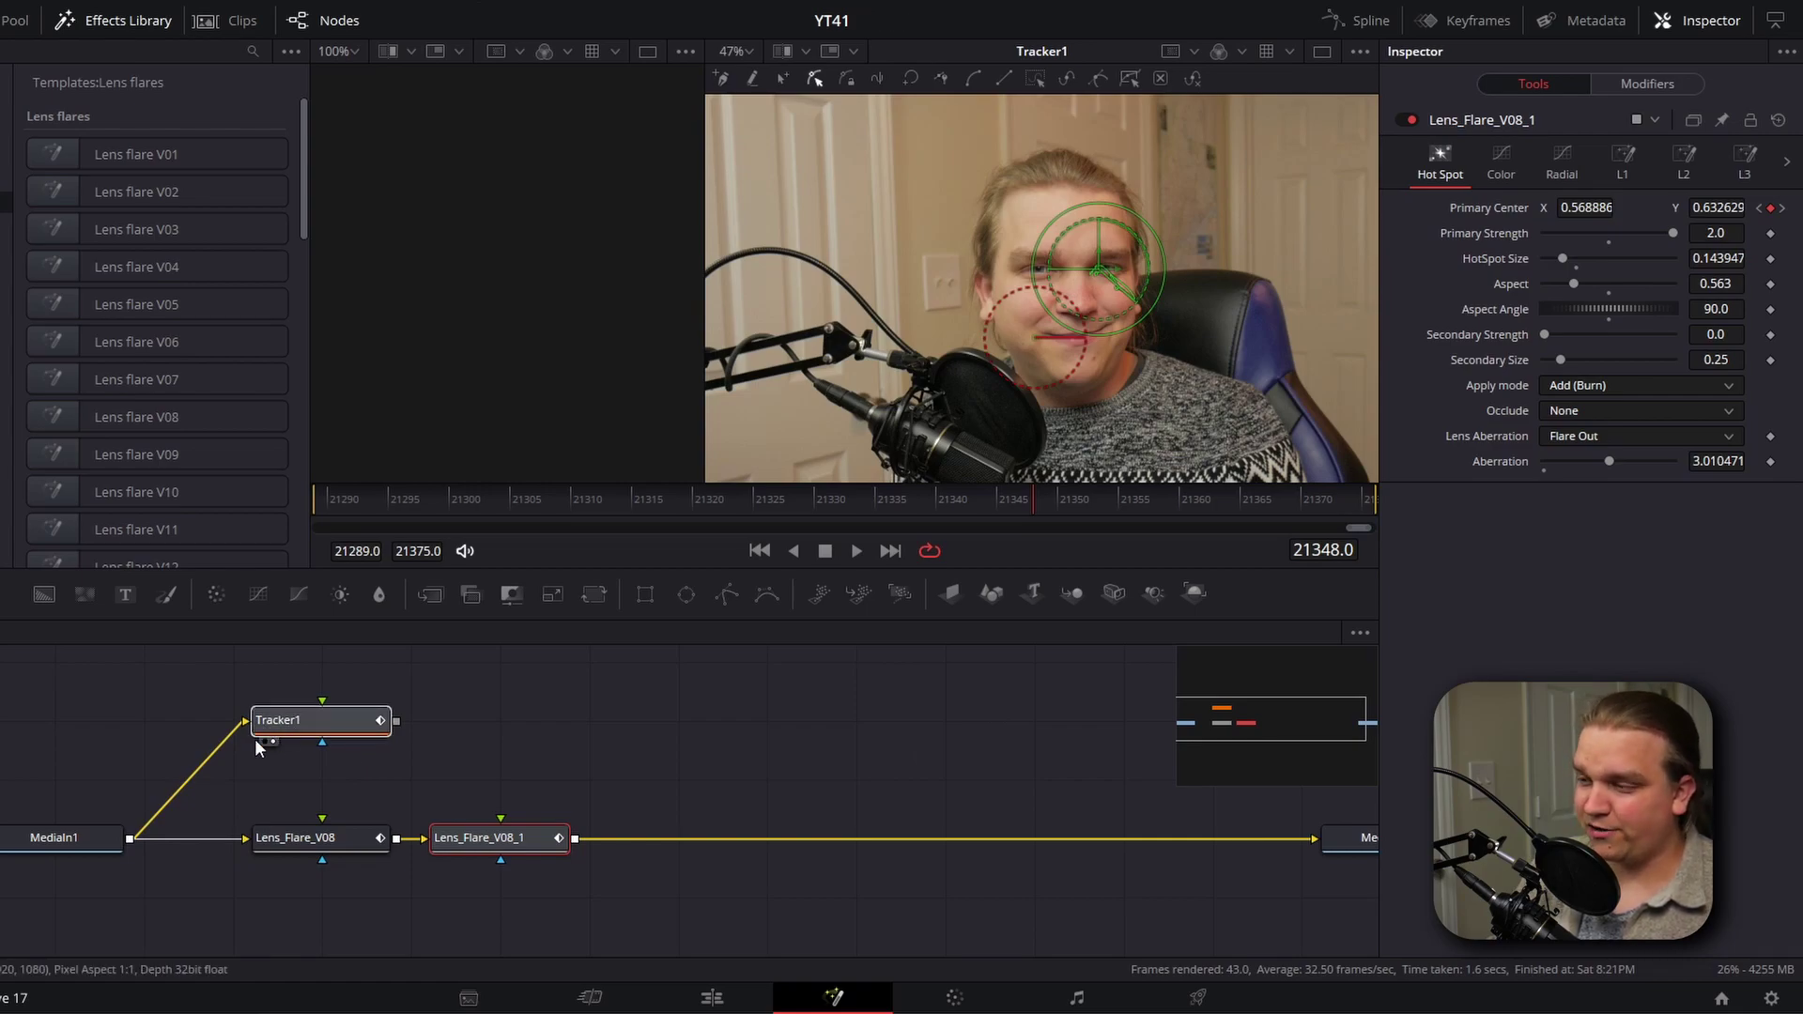
View MediaOut1, scrub to check both glowing eyes, then switch to the Edit page
{"action": "left_click", "coordinate": [278, 740]}
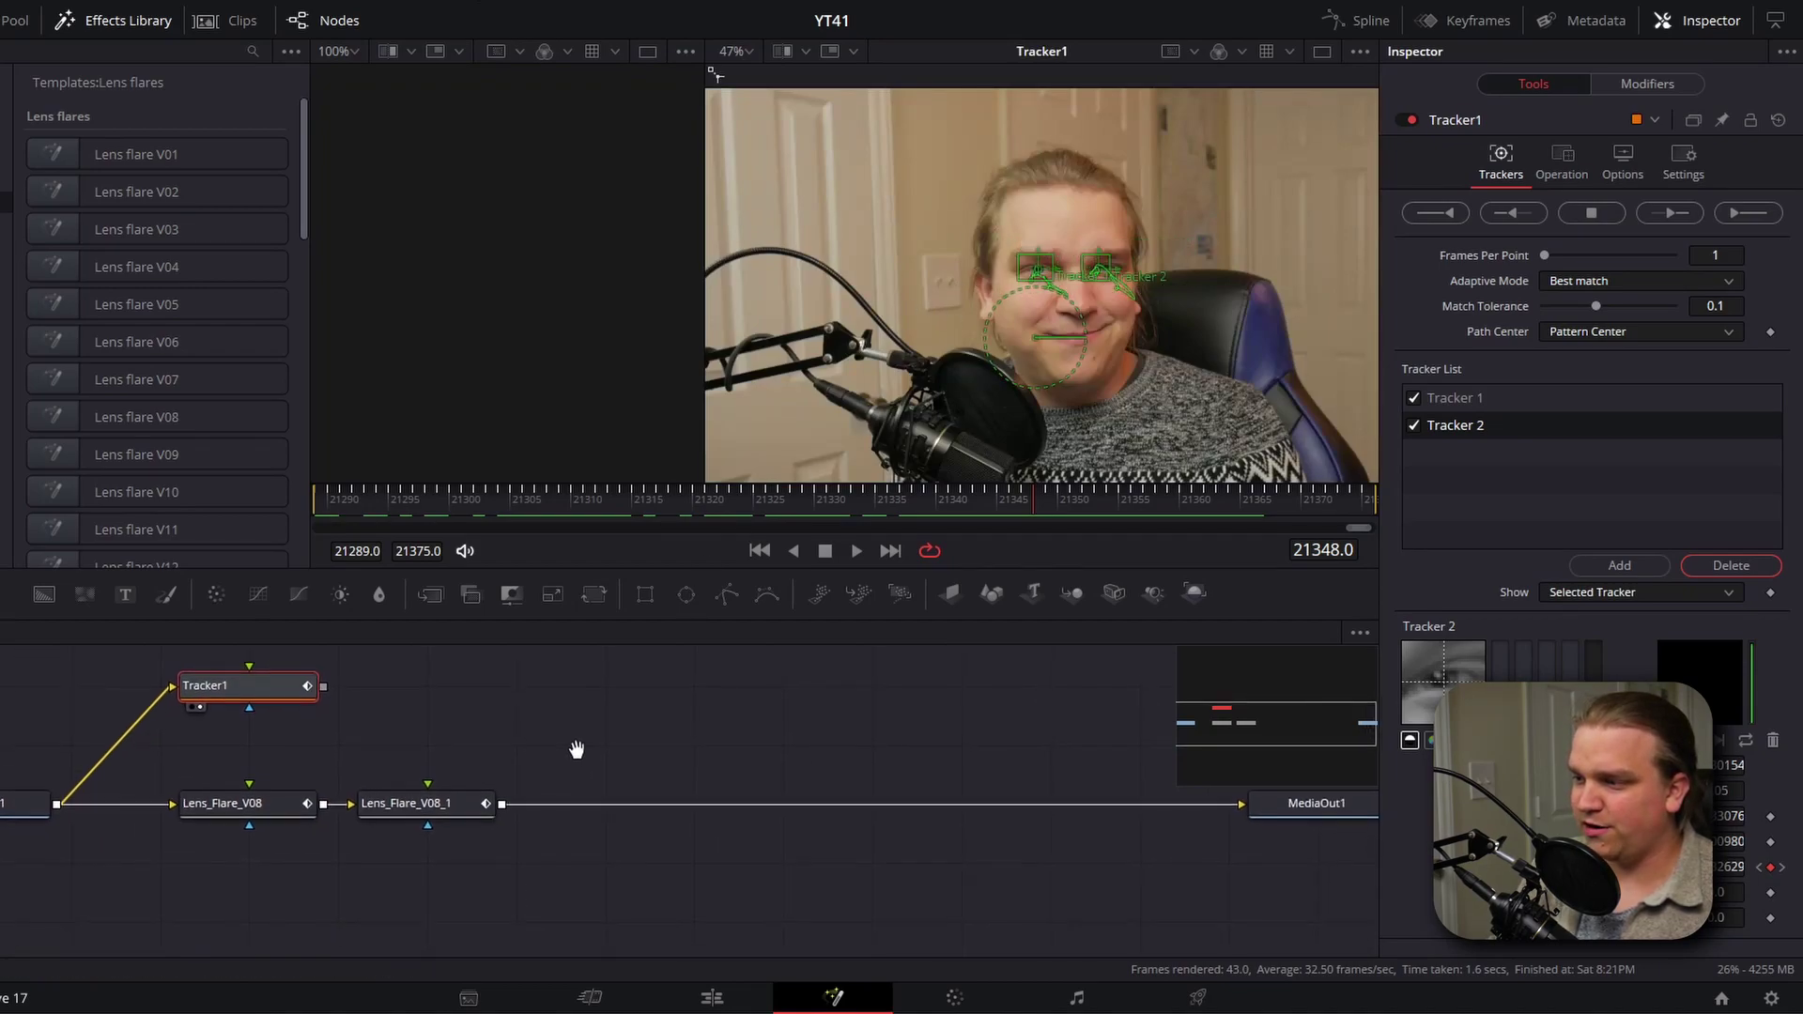
{"action": "left_click_drag", "start_coordinate": [649, 780], "coordinate": [576, 745]}
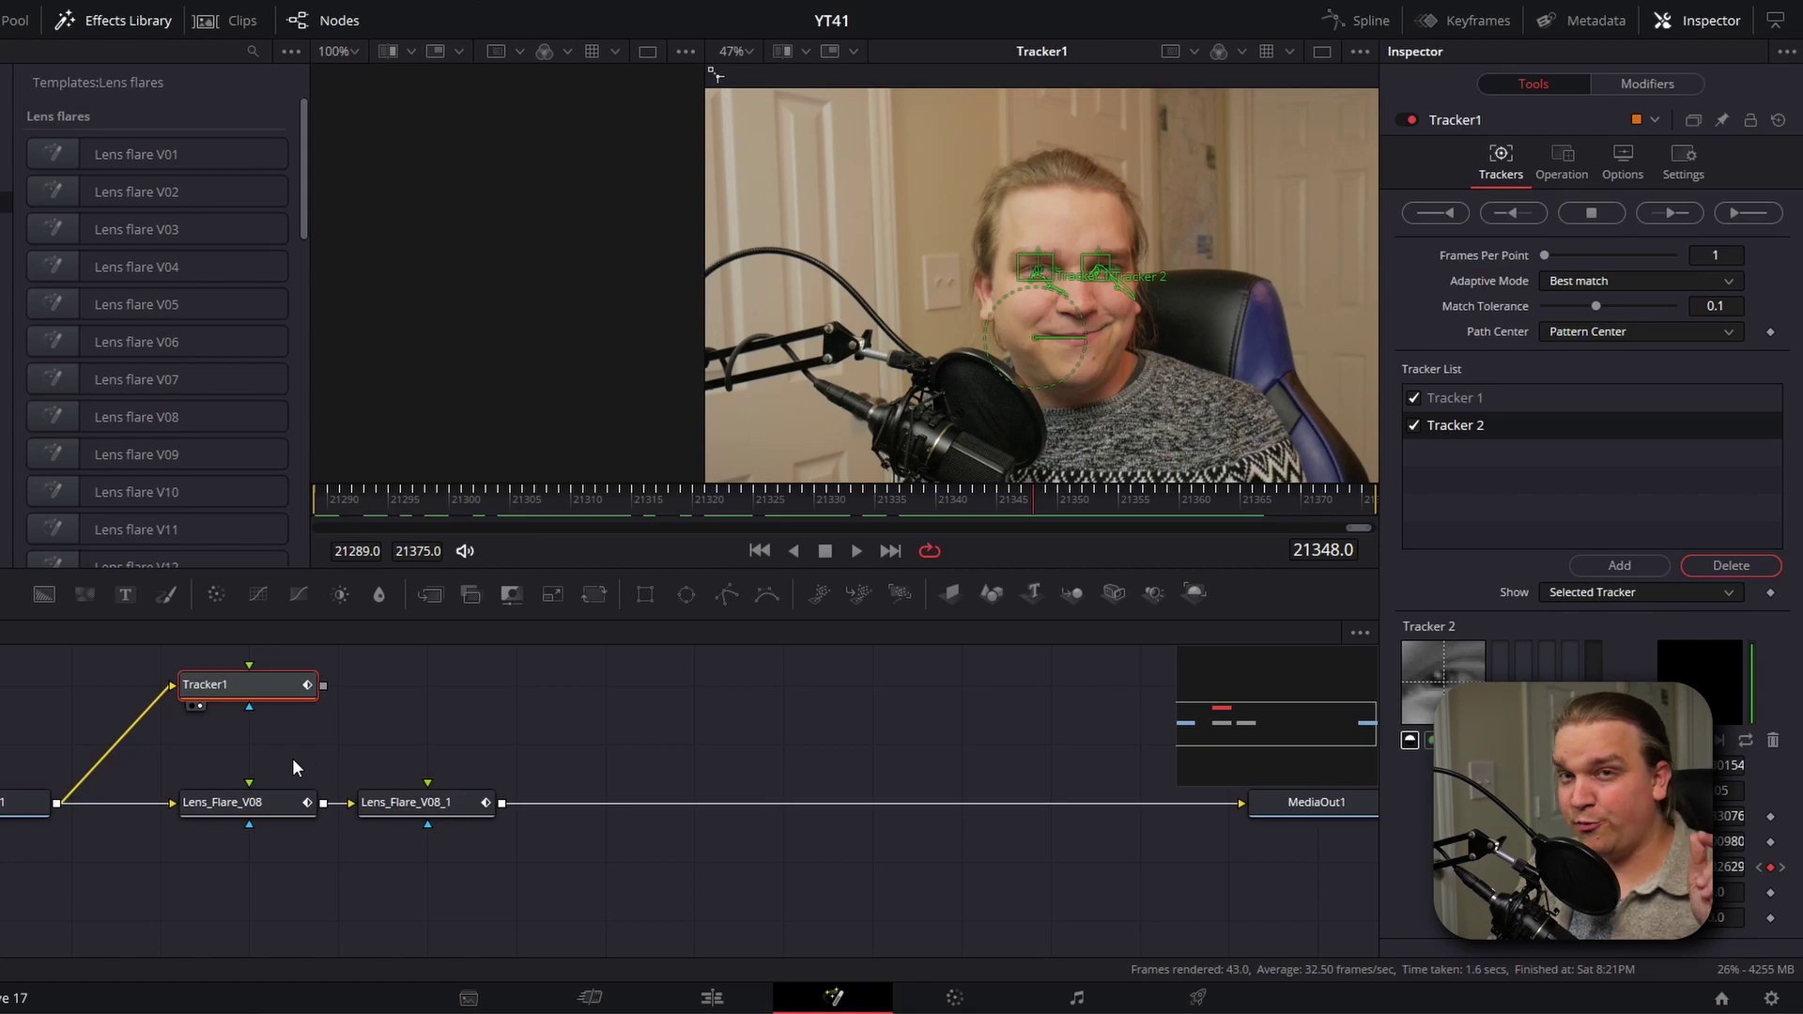
{"action": "scroll", "coordinate": [467, 708], "scroll_direction": "right", "scroll_amount": 5}
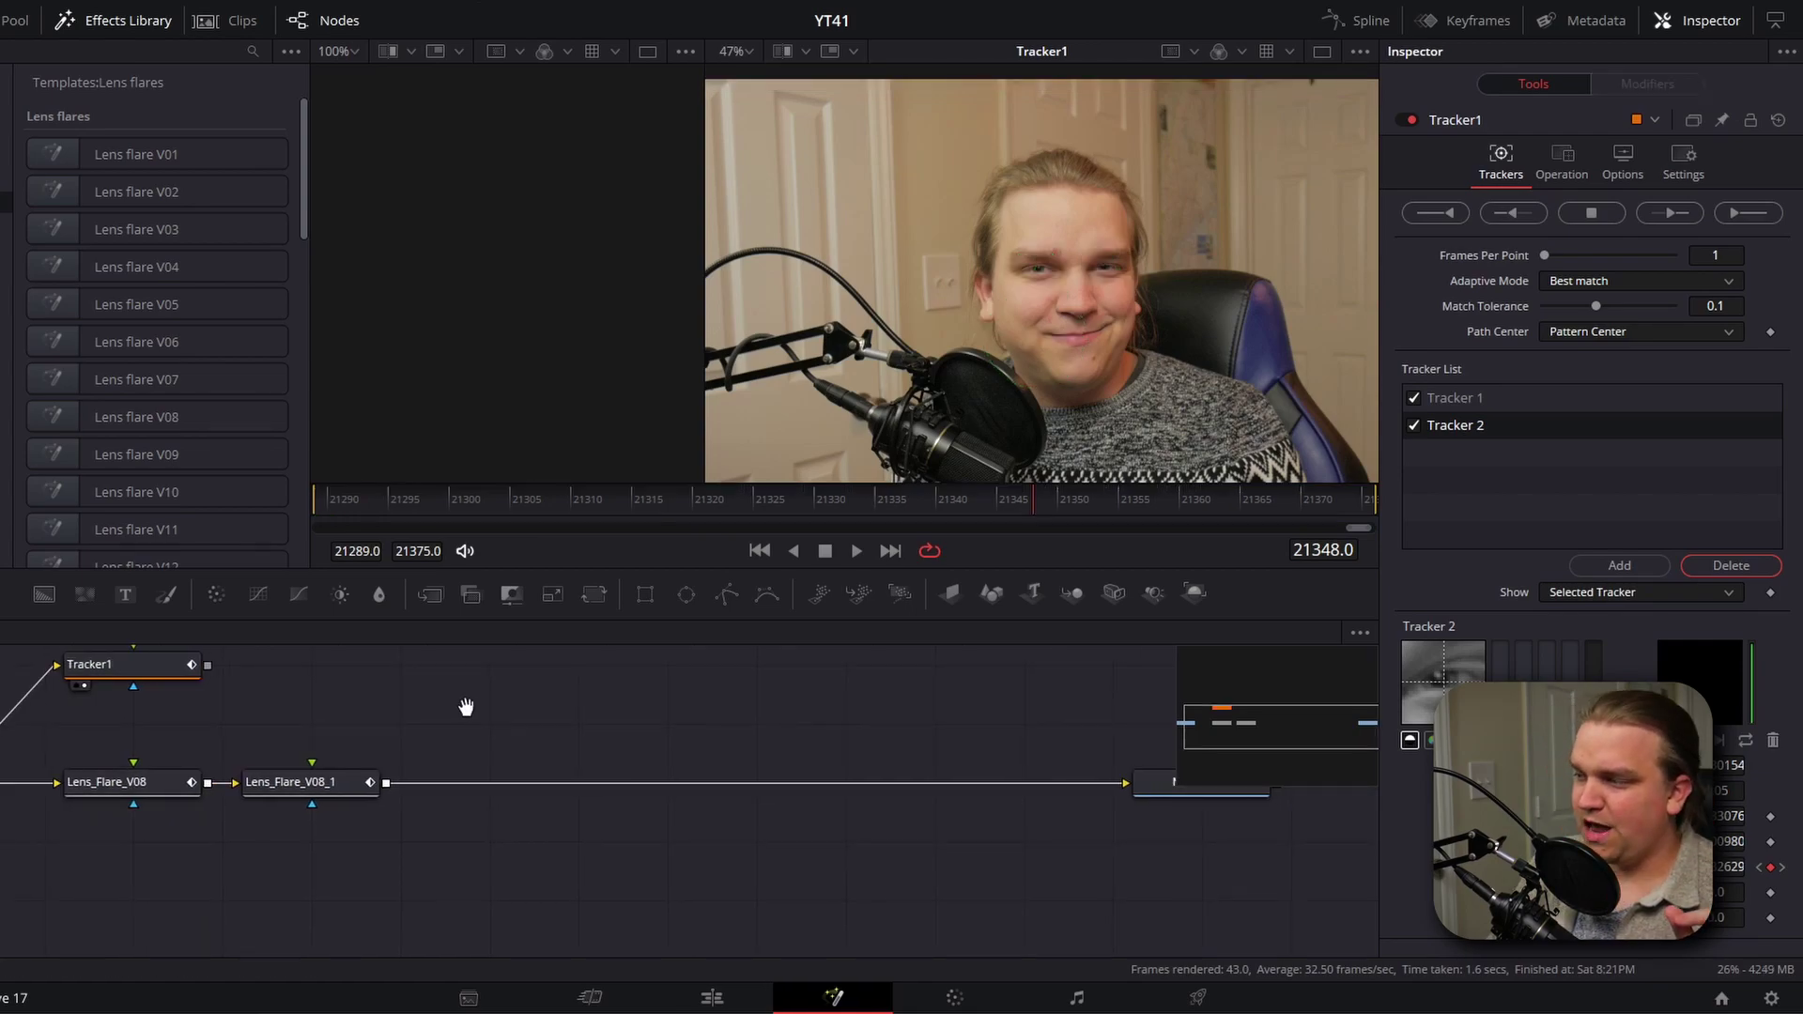
{"action": "left_click", "coordinate": [1131, 797]}
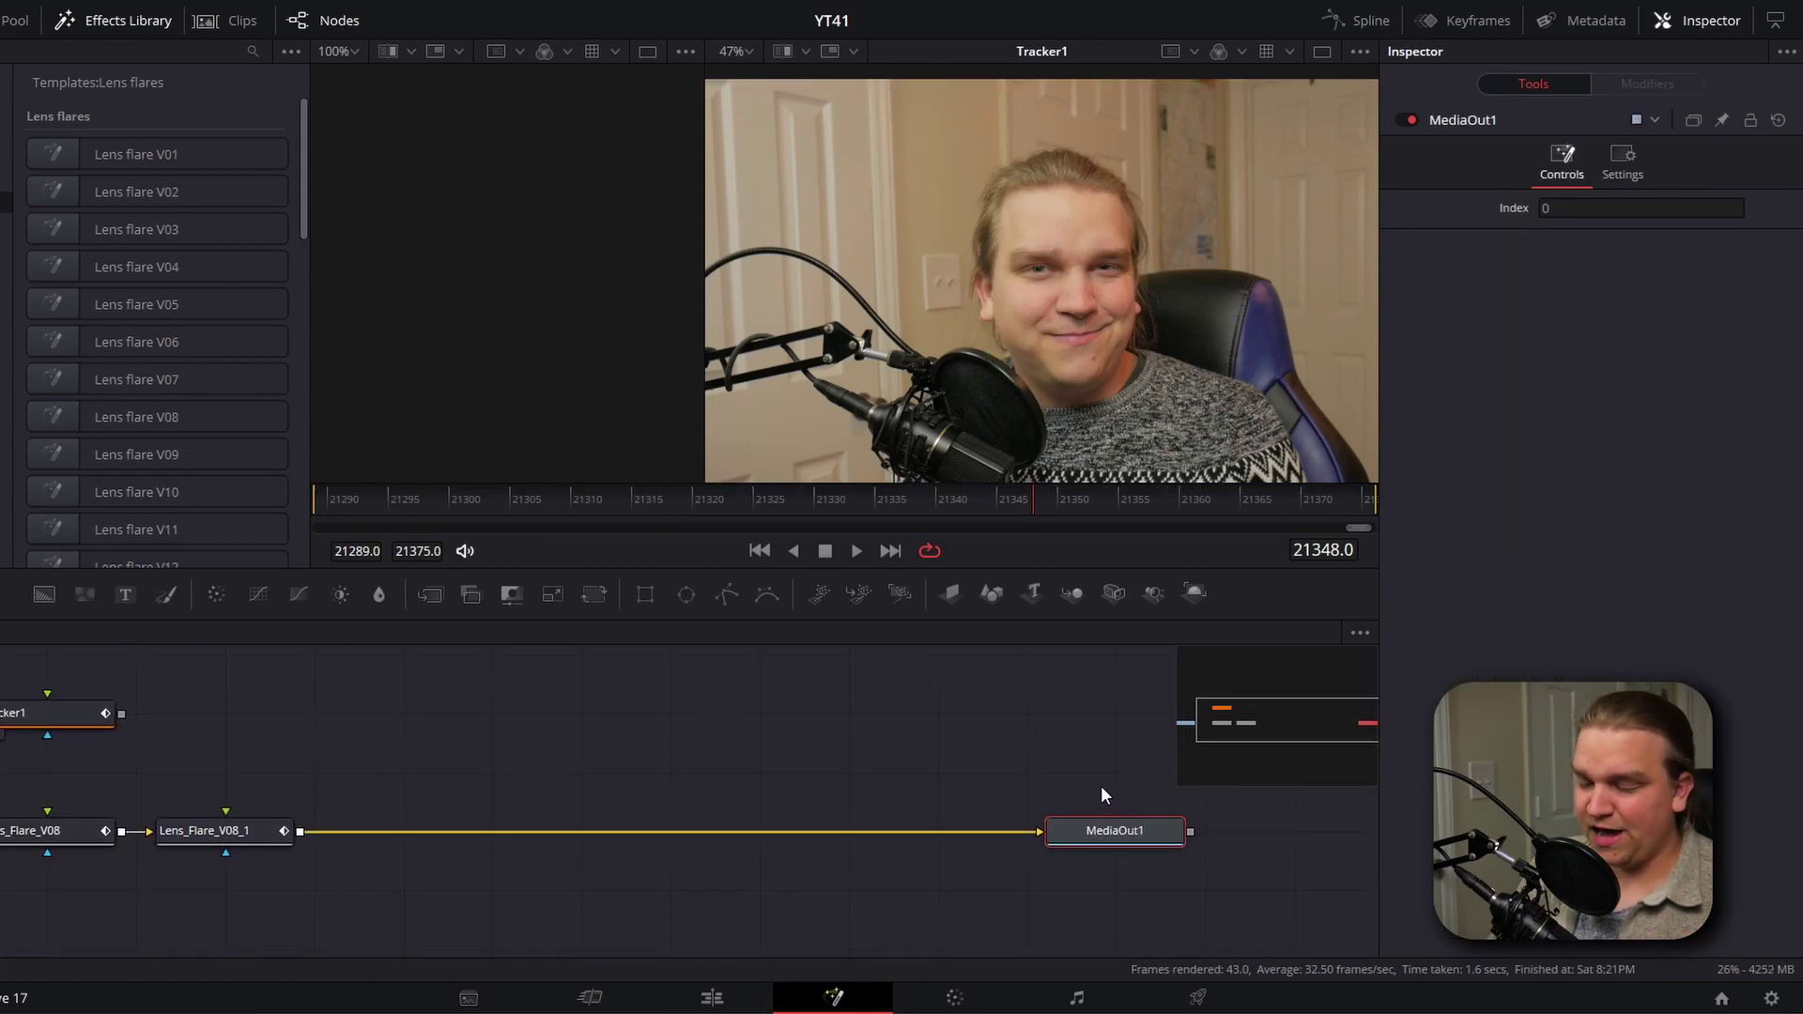
{"action": "key", "text": "2"}
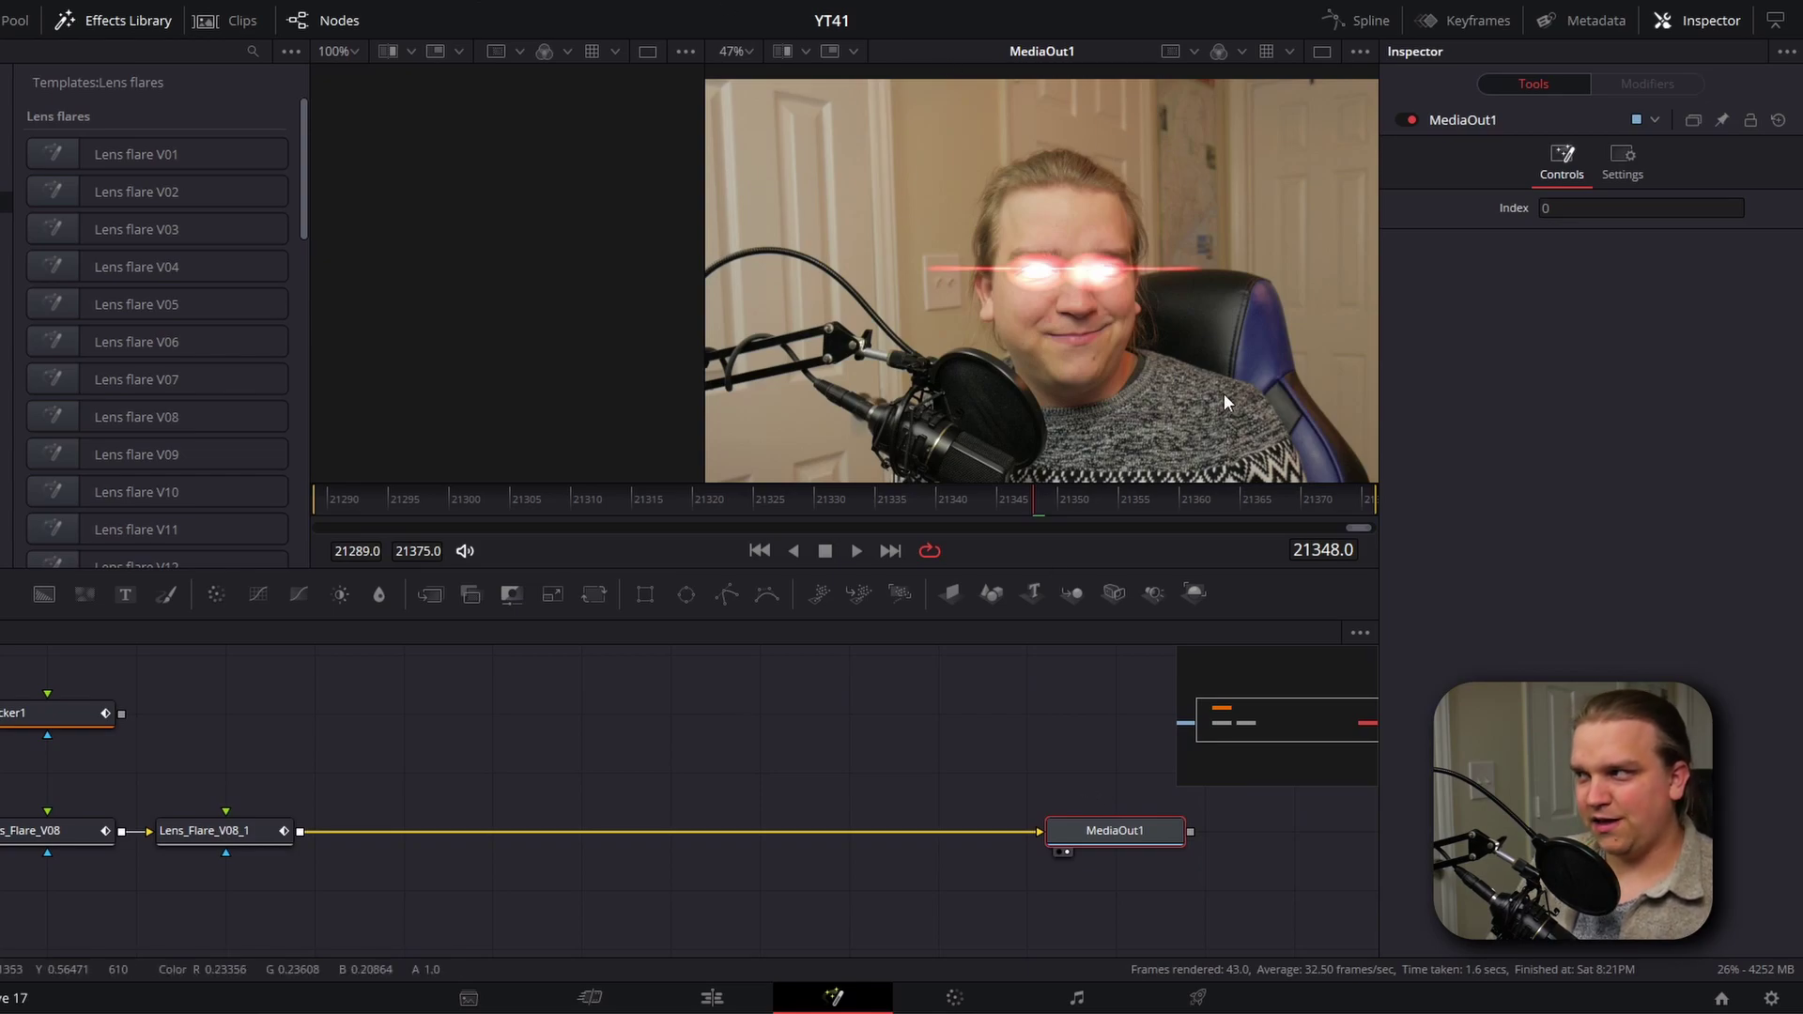
{"action": "left_click_drag", "start_coordinate": [1028, 499], "coordinate": [1235, 515]}
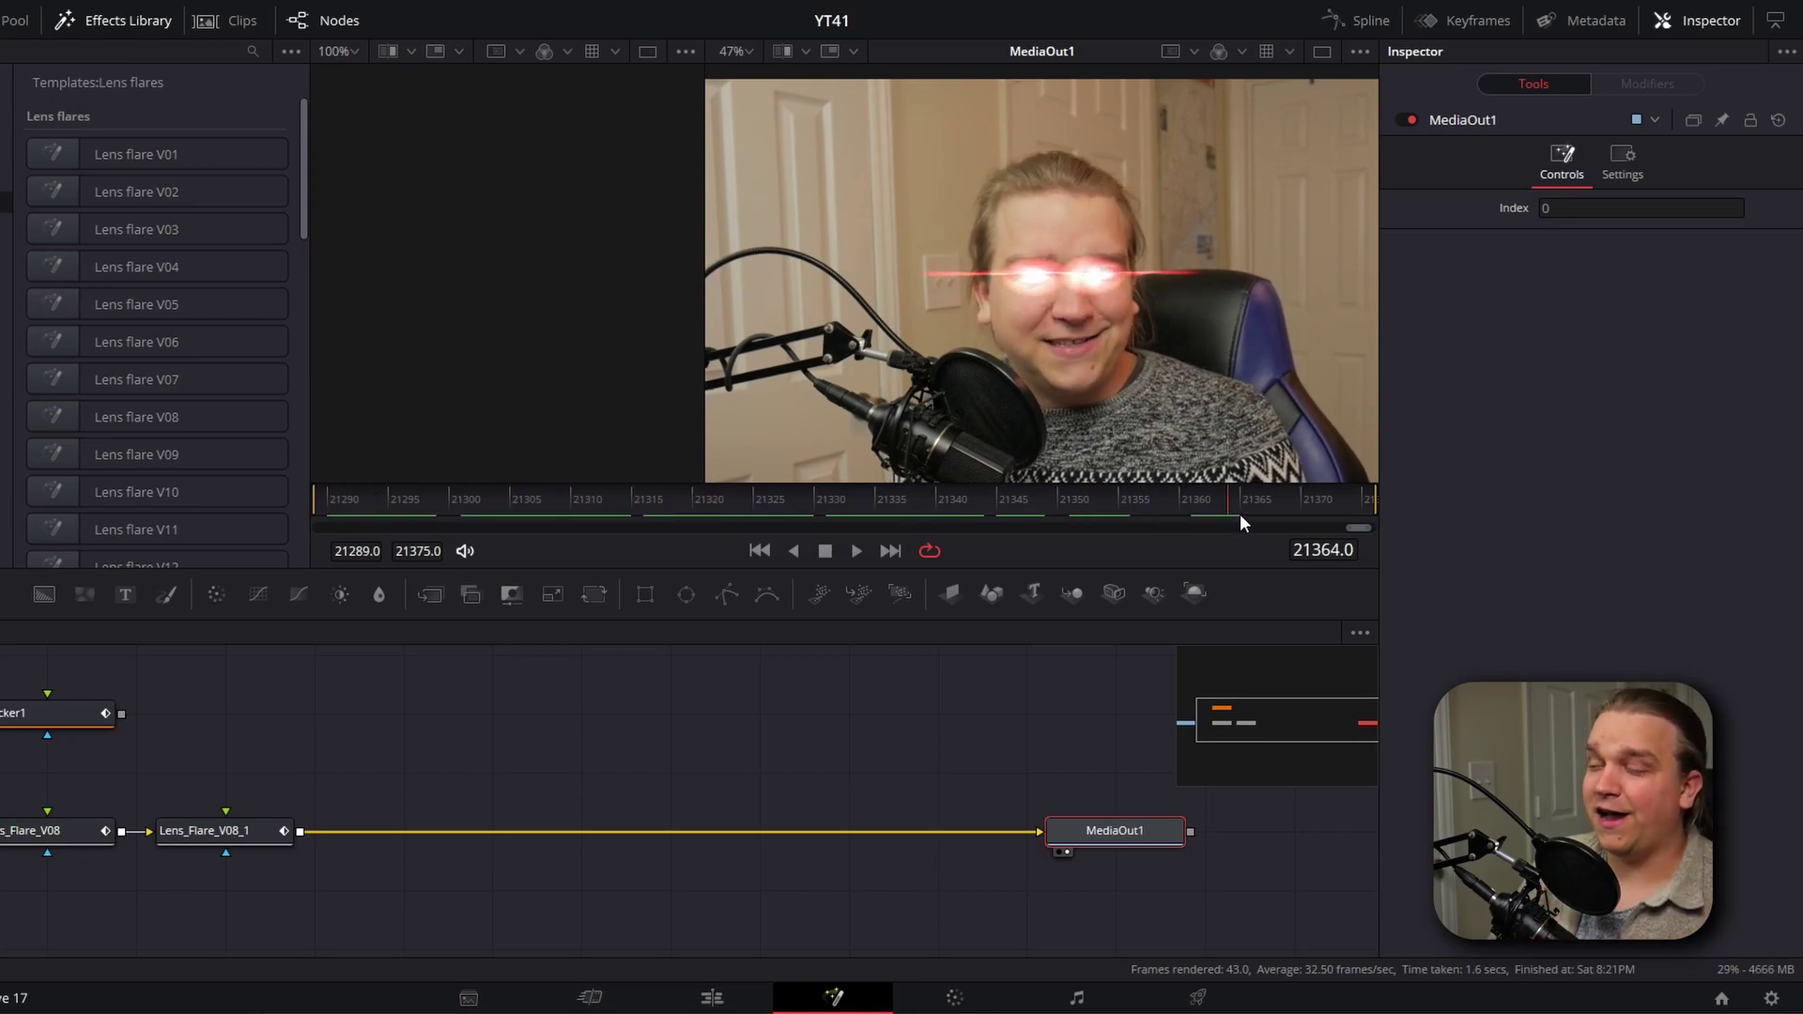
{"action": "key", "text": "shift+4"}
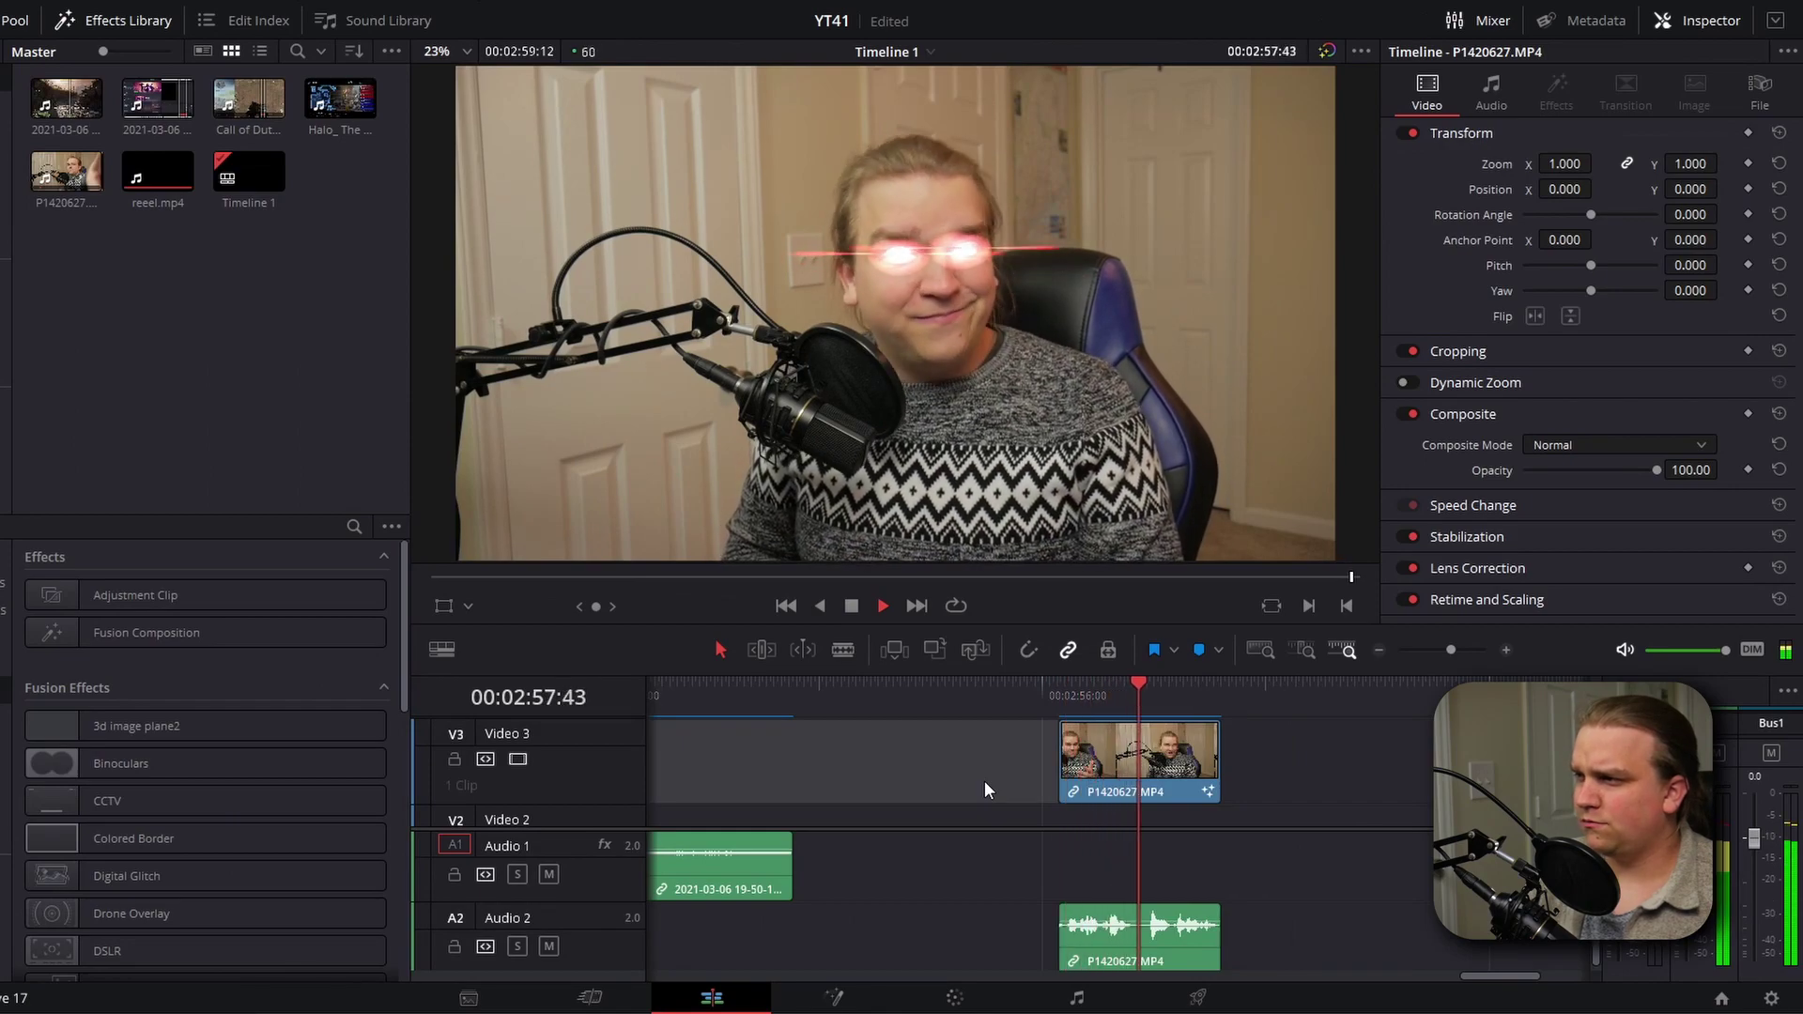